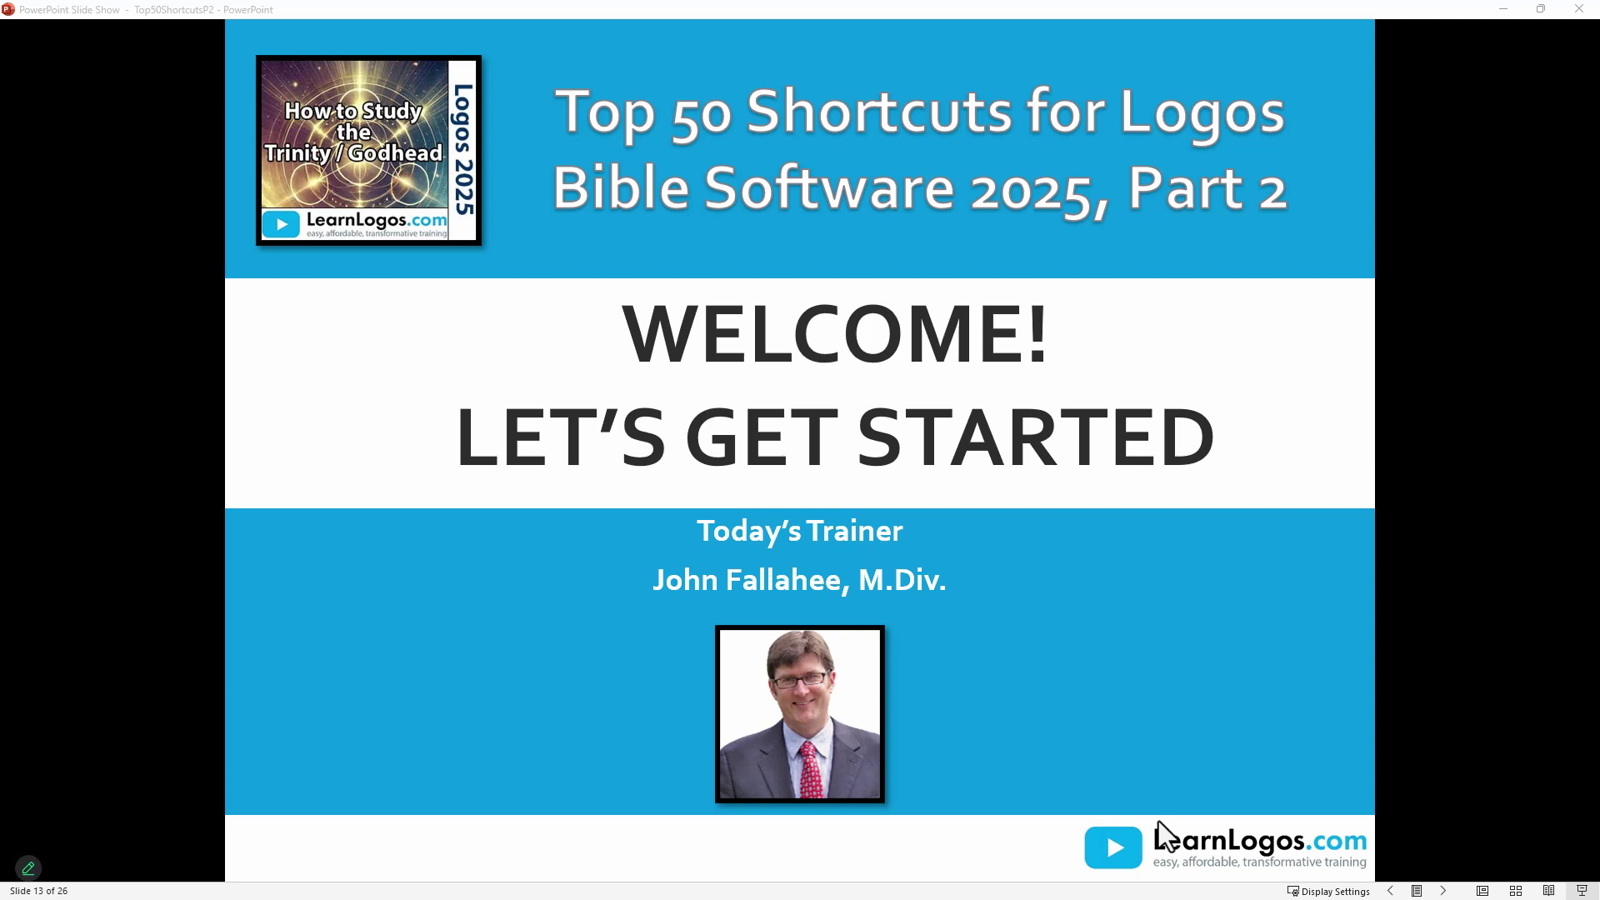
Step: Advance past the welcome slide in the PowerPoint slide show
{"action": "left_click", "coordinate": [1213, 753]}
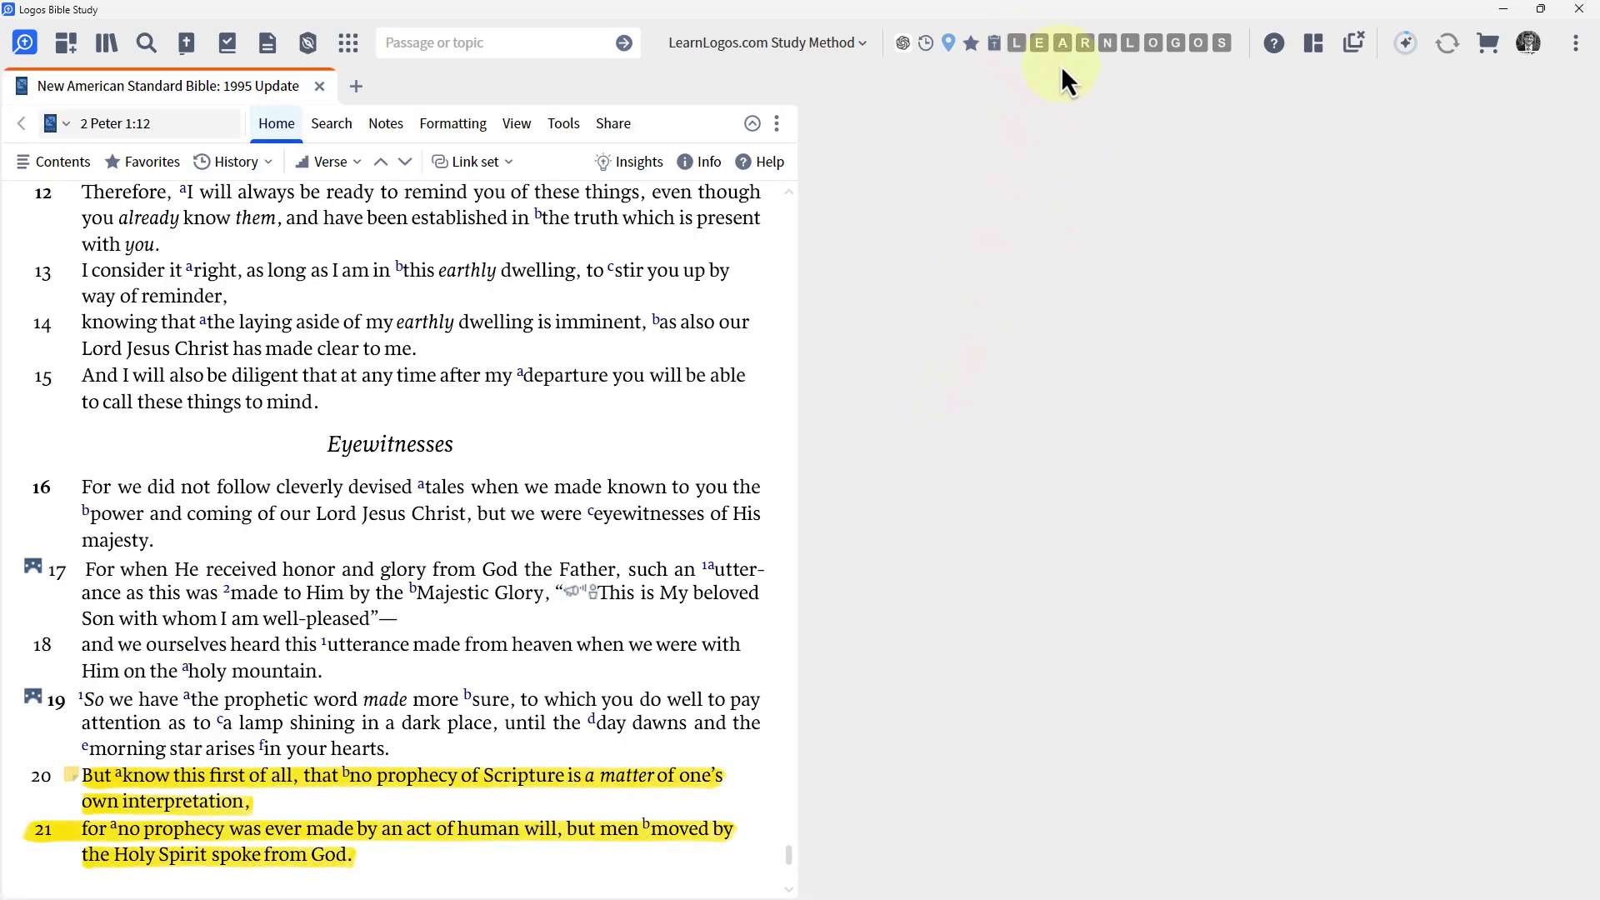
Step: Open the MacArthur Study Bible, and place a Commentaries guide in its own middle panel
{"action": "left_click", "coordinate": [1061, 46]}
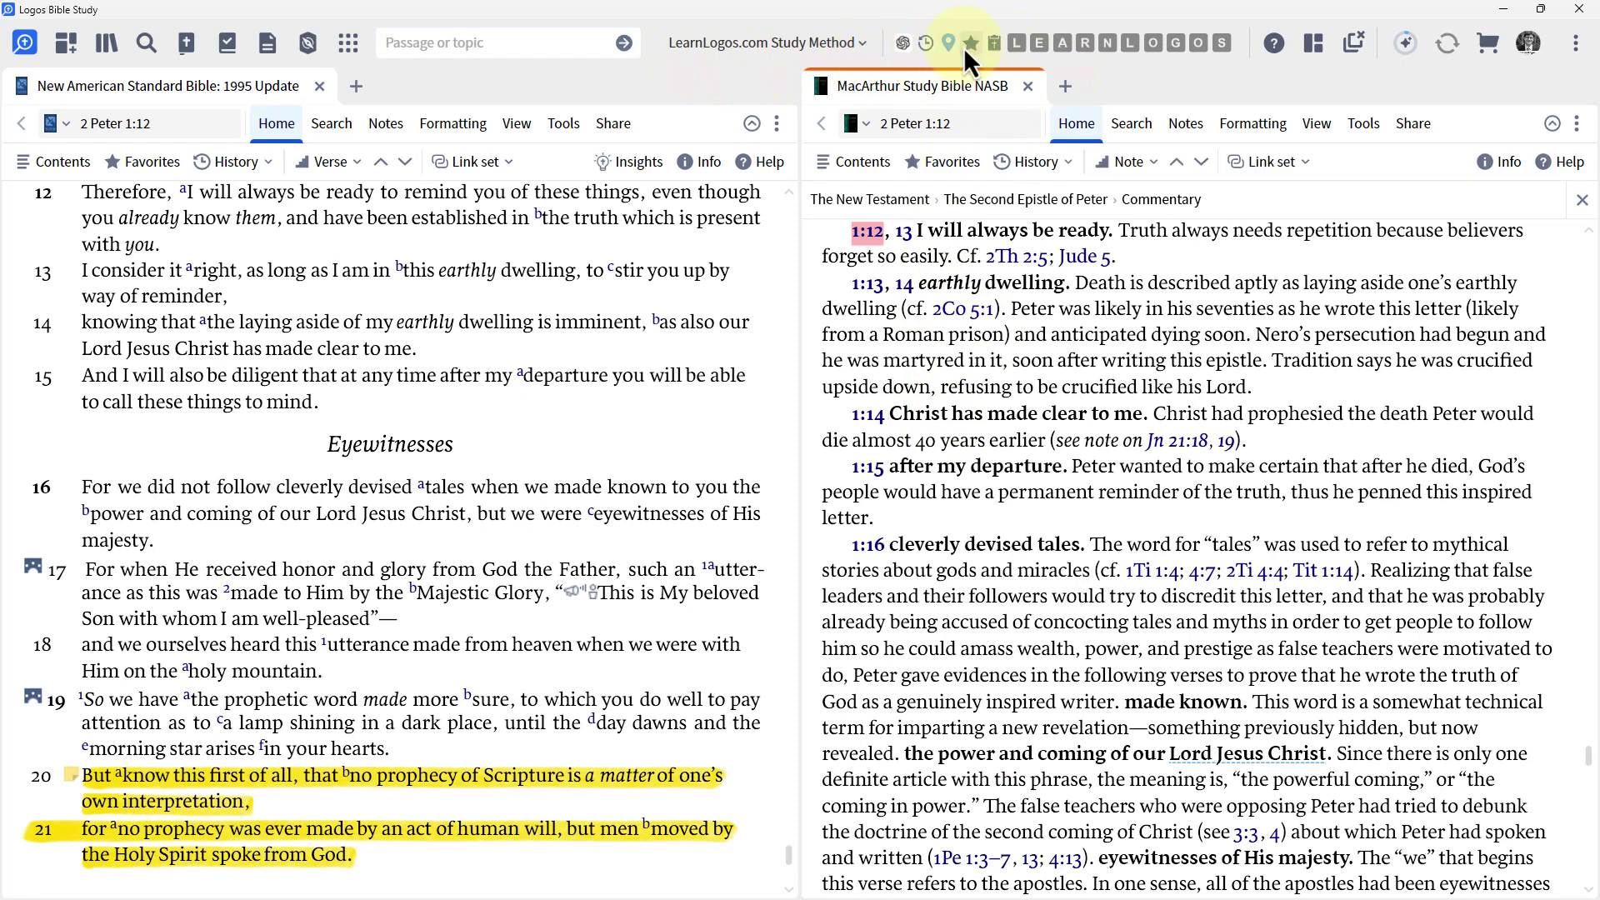
{"action": "left_click", "coordinate": [305, 46]}
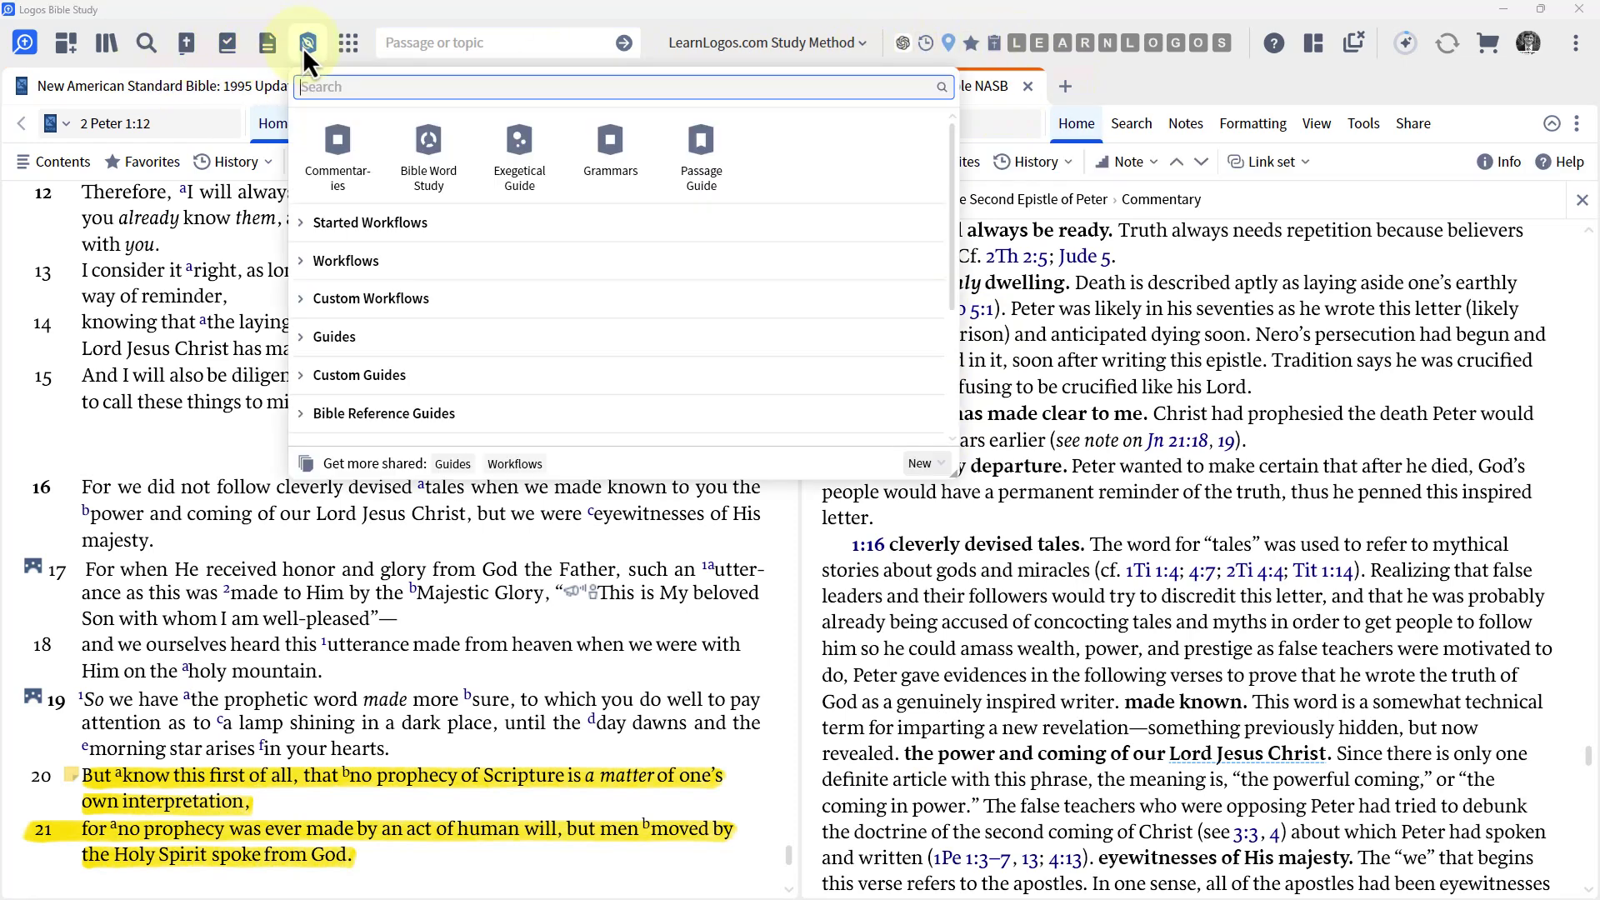
{"action": "left_click", "coordinate": [338, 146]}
{"action": "left_click_drag", "start_coordinate": [422, 86], "coordinate": [784, 335]}
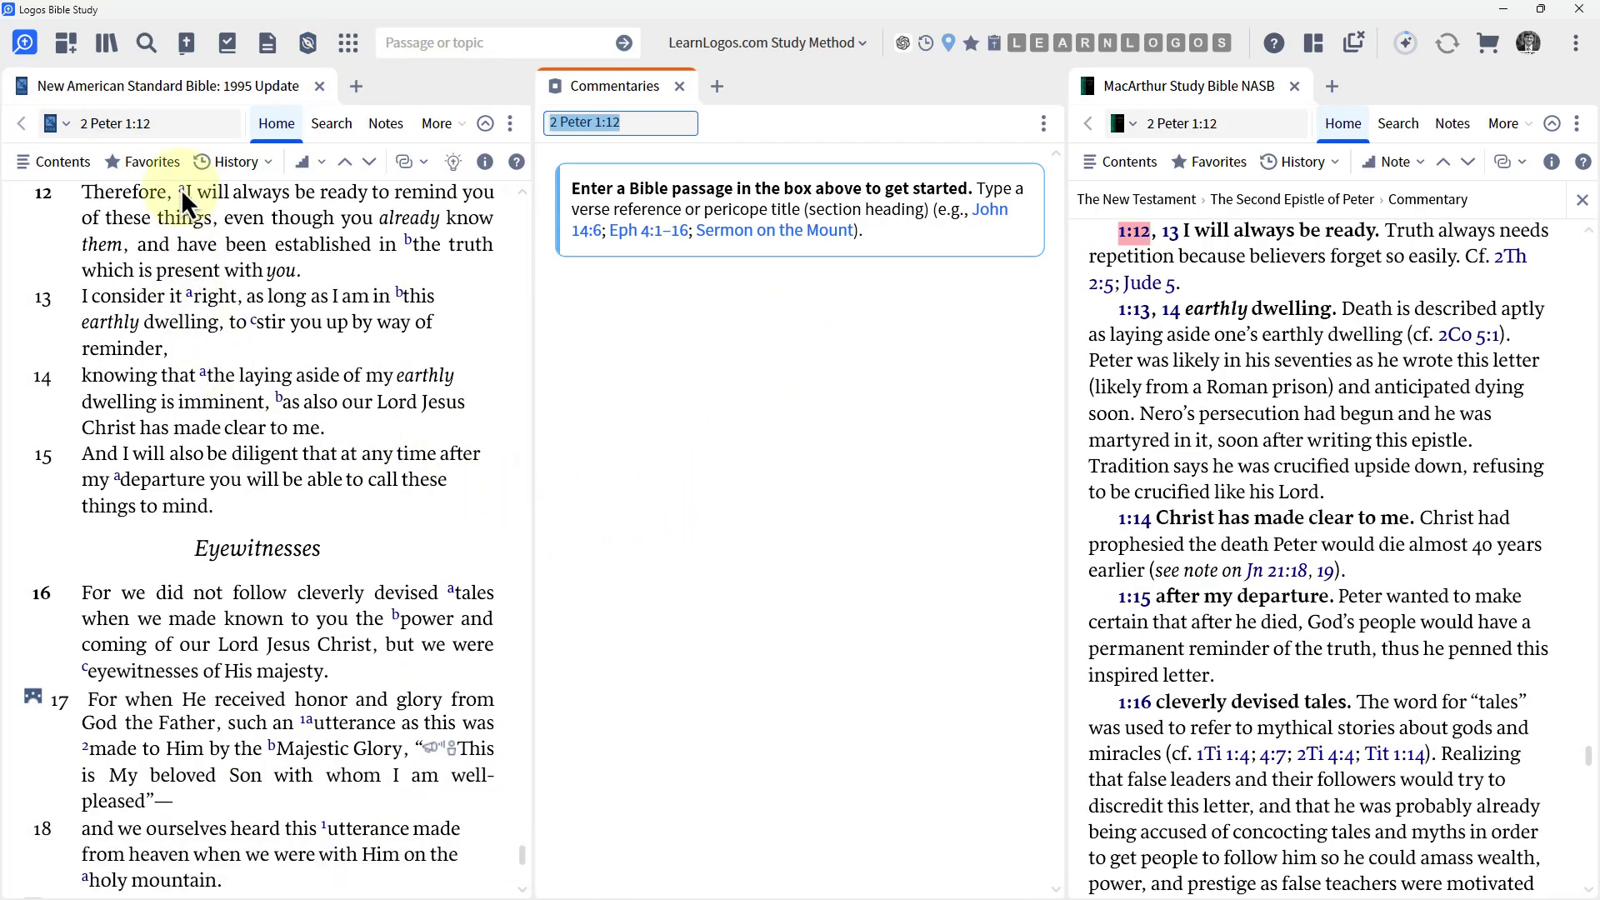
{"action": "mouse_move", "coordinate": [166, 95]}
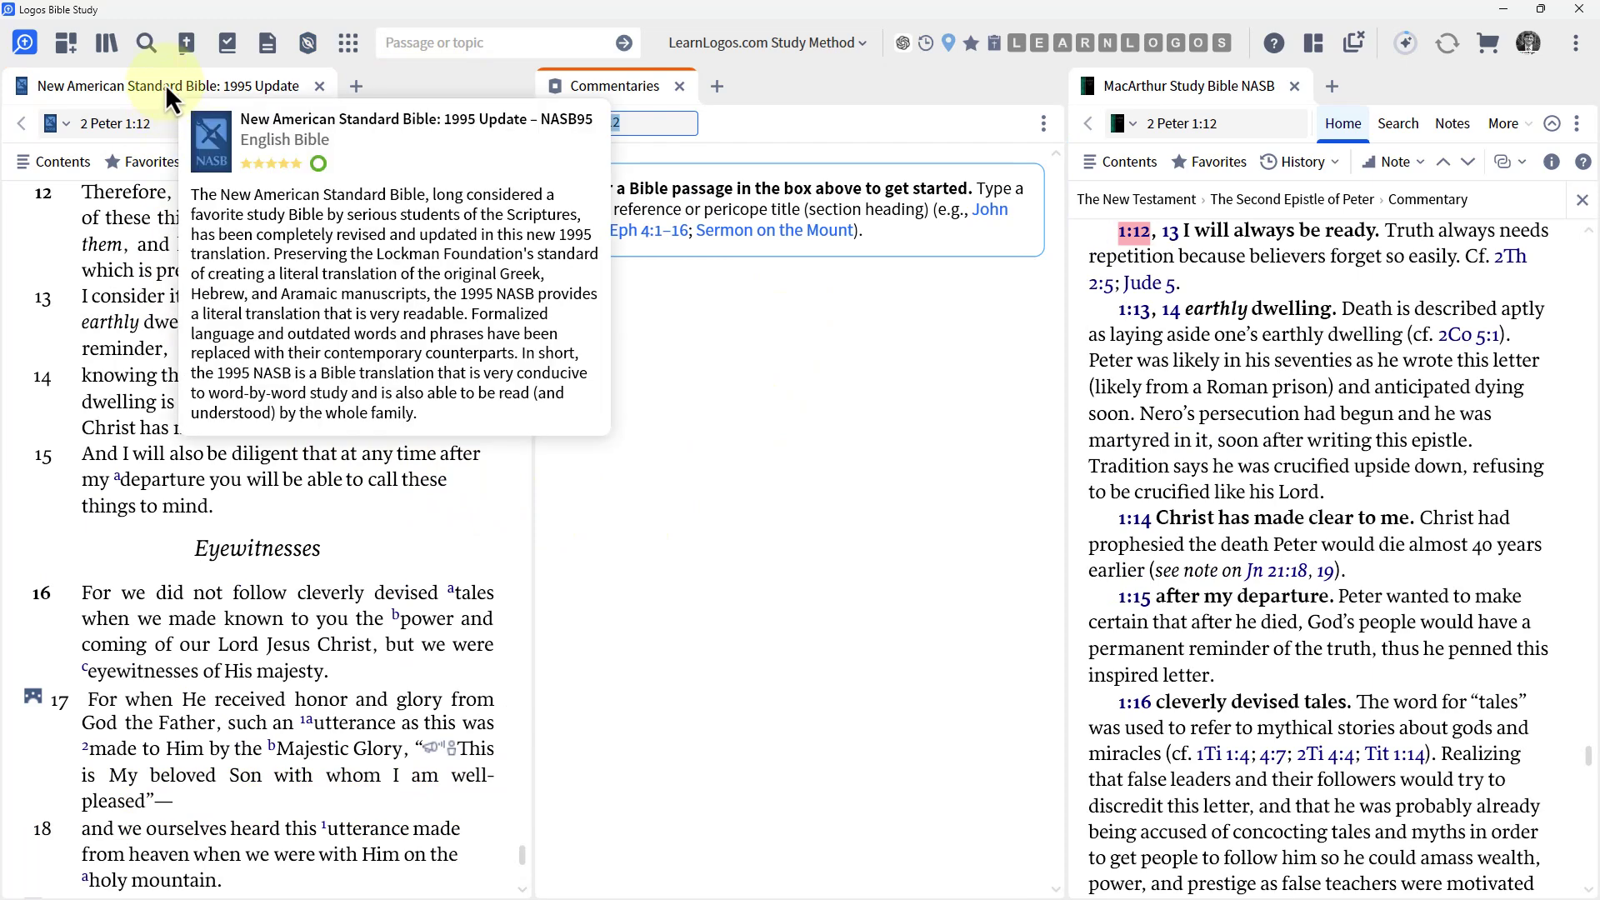
Step: Duplicate the NASB, Commentaries and MacArthur Study Bible tabs by Ctrl-dragging each one
{"action": "left_click", "coordinate": [165, 84]}
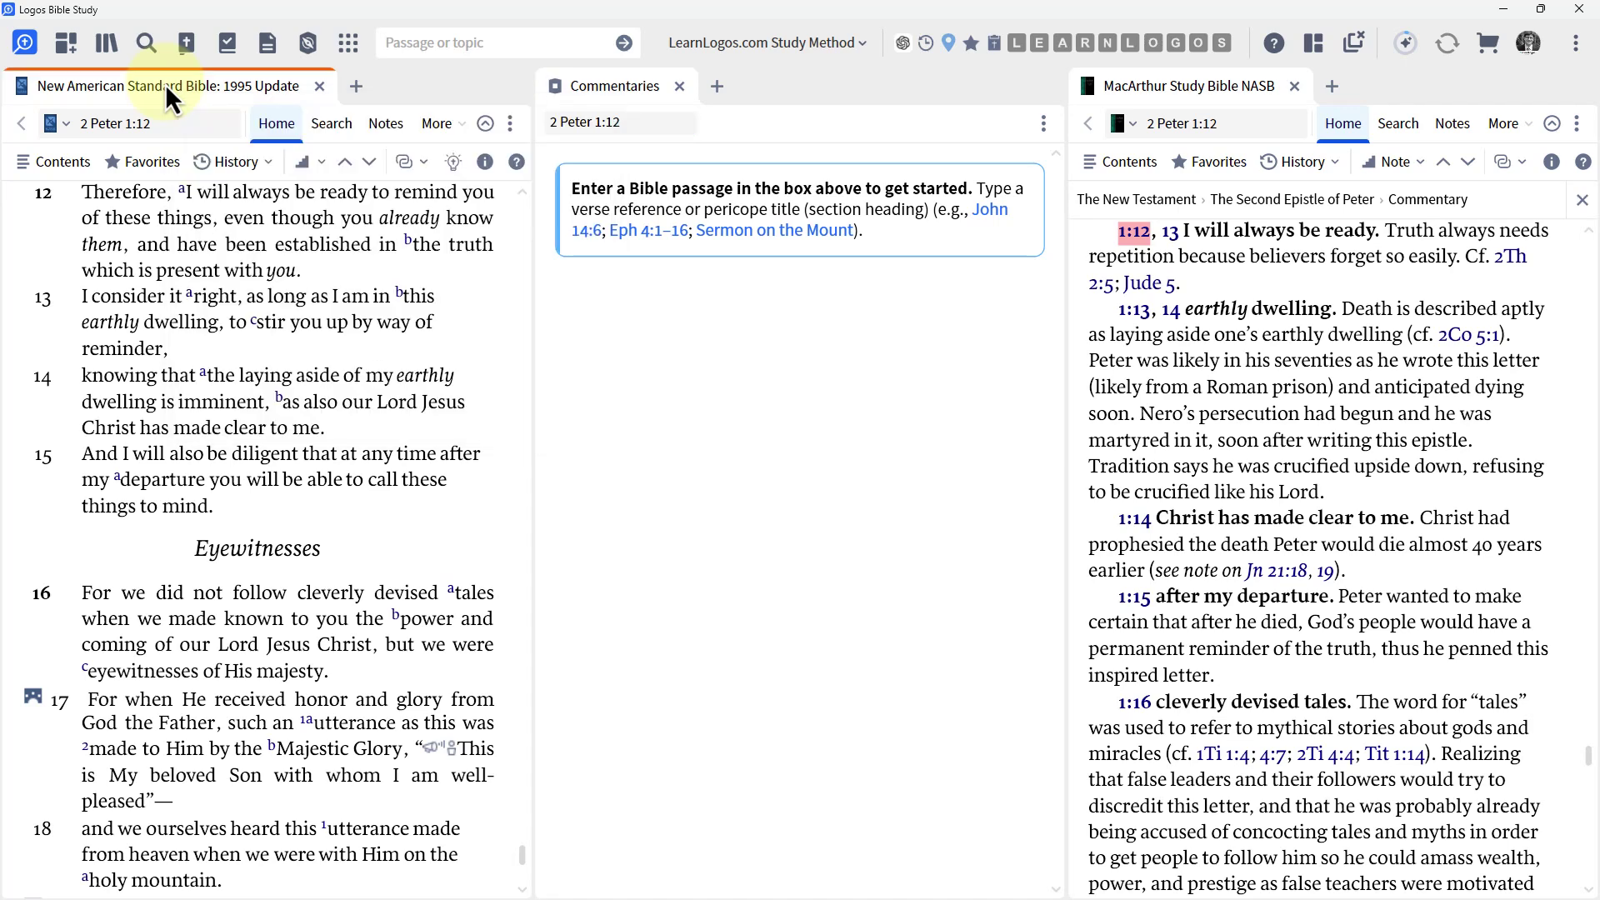
{"action": "mouse_move", "coordinate": [165, 84]}
{"action": "left_mouse_down"}
{"action": "mouse_move", "coordinate": [338, 89]}
{"action": "mouse_move", "coordinate": [428, 114]}
{"action": "mouse_move", "coordinate": [349, 90]}
{"action": "mouse_move", "coordinate": [330, 643]}
{"action": "mouse_move", "coordinate": [822, 772]}
{"action": "mouse_move", "coordinate": [788, 312]}
{"action": "mouse_move", "coordinate": [1340, 273]}
{"action": "mouse_move", "coordinate": [1321, 765]}
{"action": "mouse_move", "coordinate": [704, 752]}
{"action": "mouse_move", "coordinate": [667, 299]}
{"action": "mouse_move", "coordinate": [383, 295]}
{"action": "mouse_move", "coordinate": [334, 94]}
{"action": "left_mouse_up"}
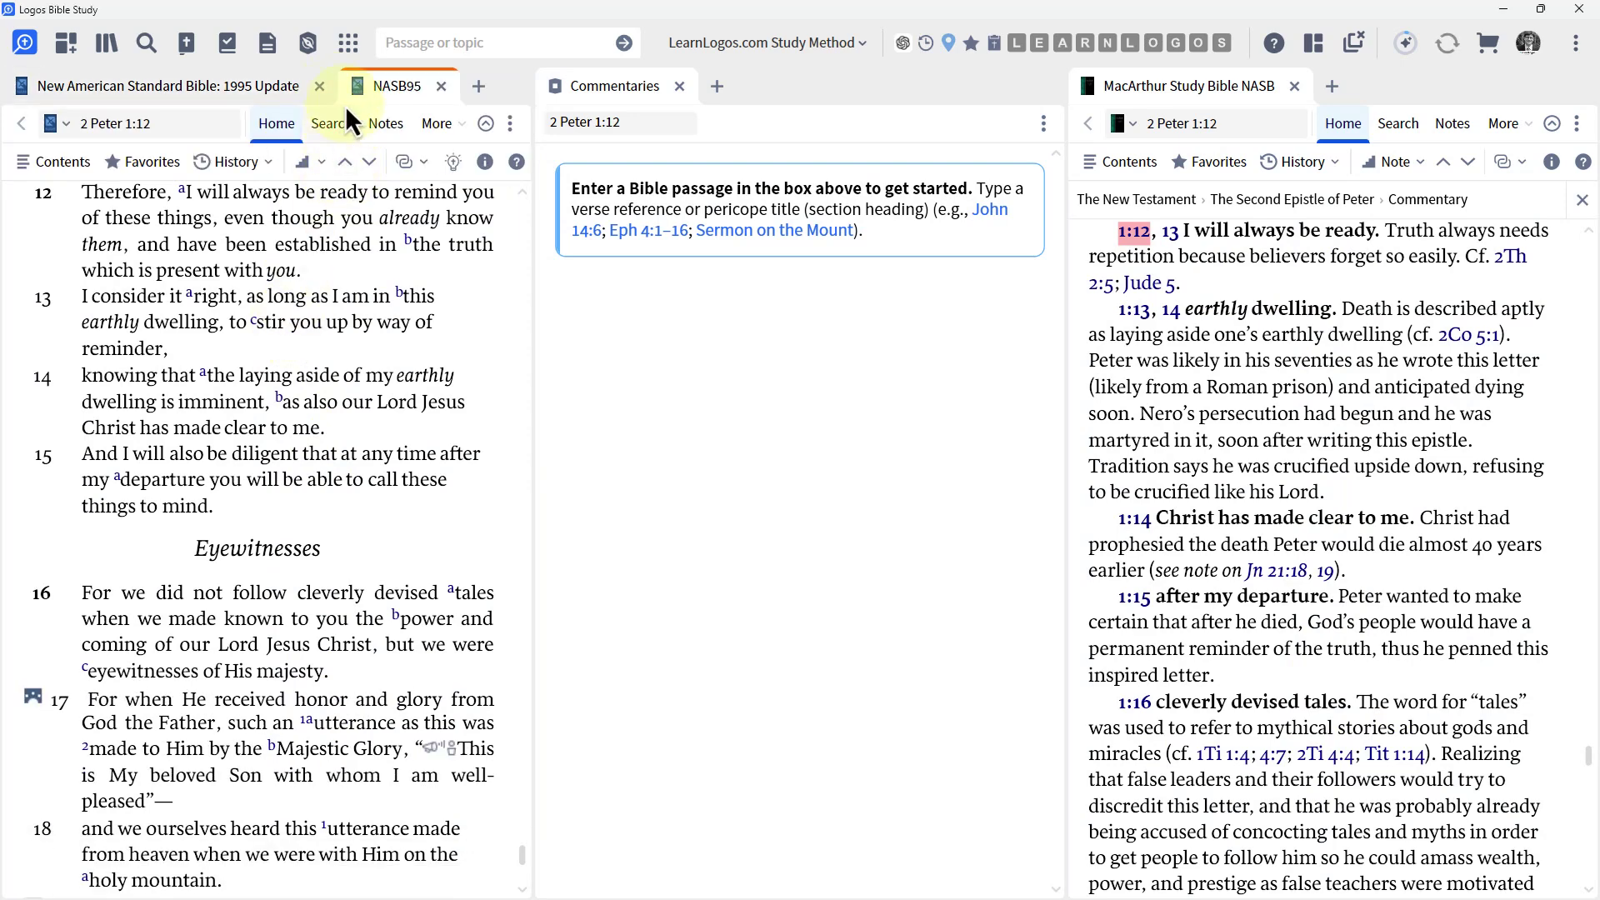
{"action": "left_click", "coordinate": [611, 90]}
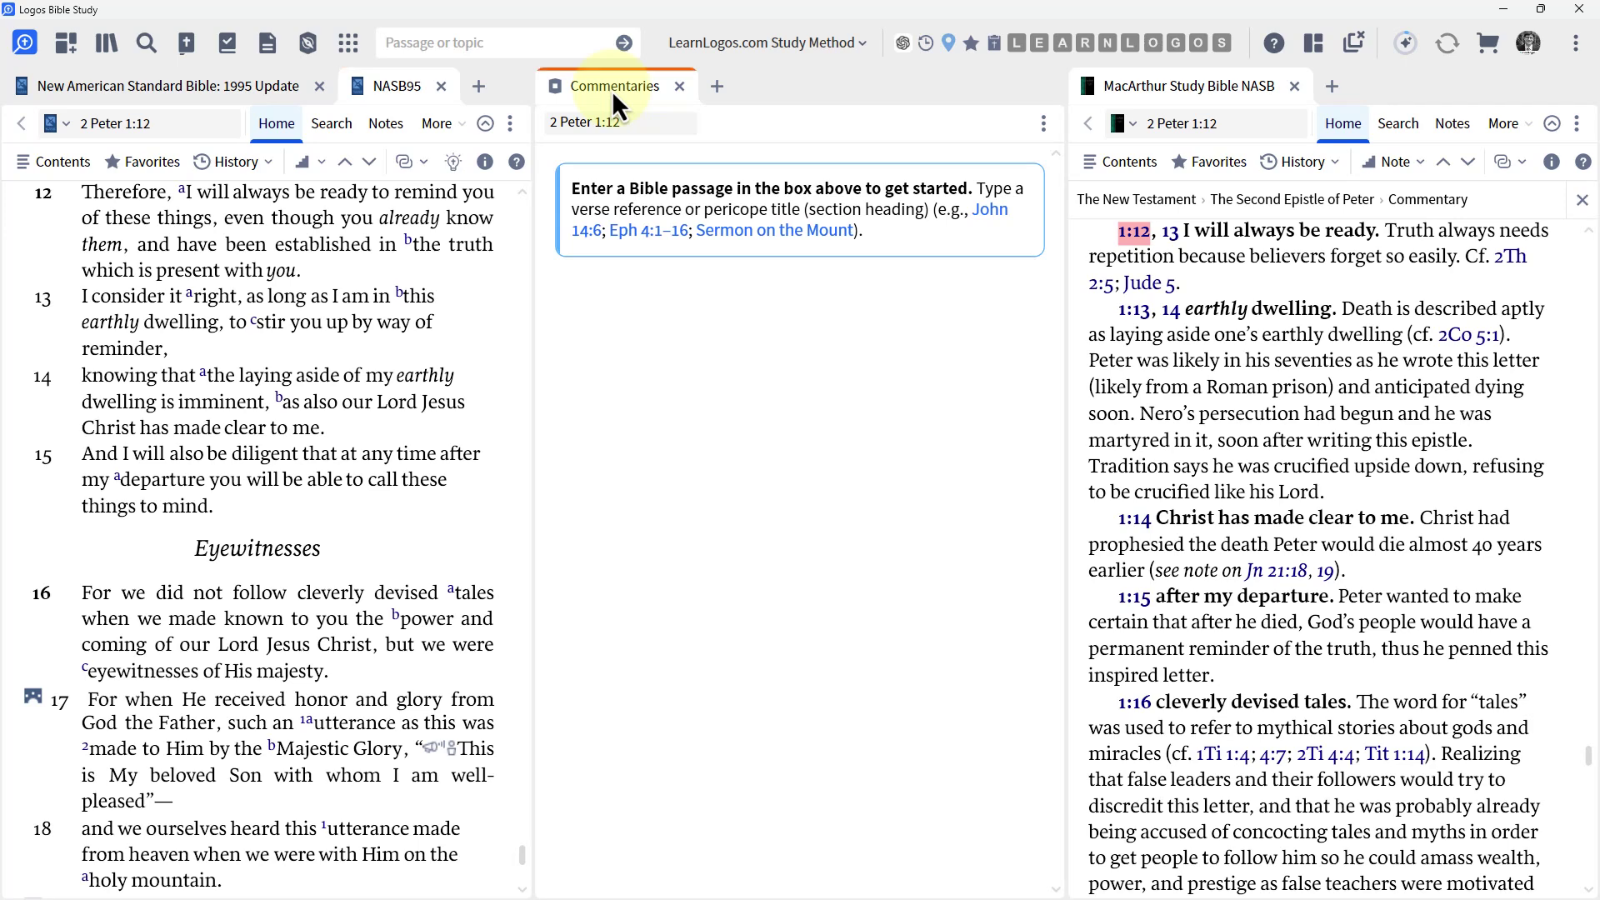
{"action": "left_click_drag", "start_coordinate": [612, 90], "coordinate": [708, 94]}
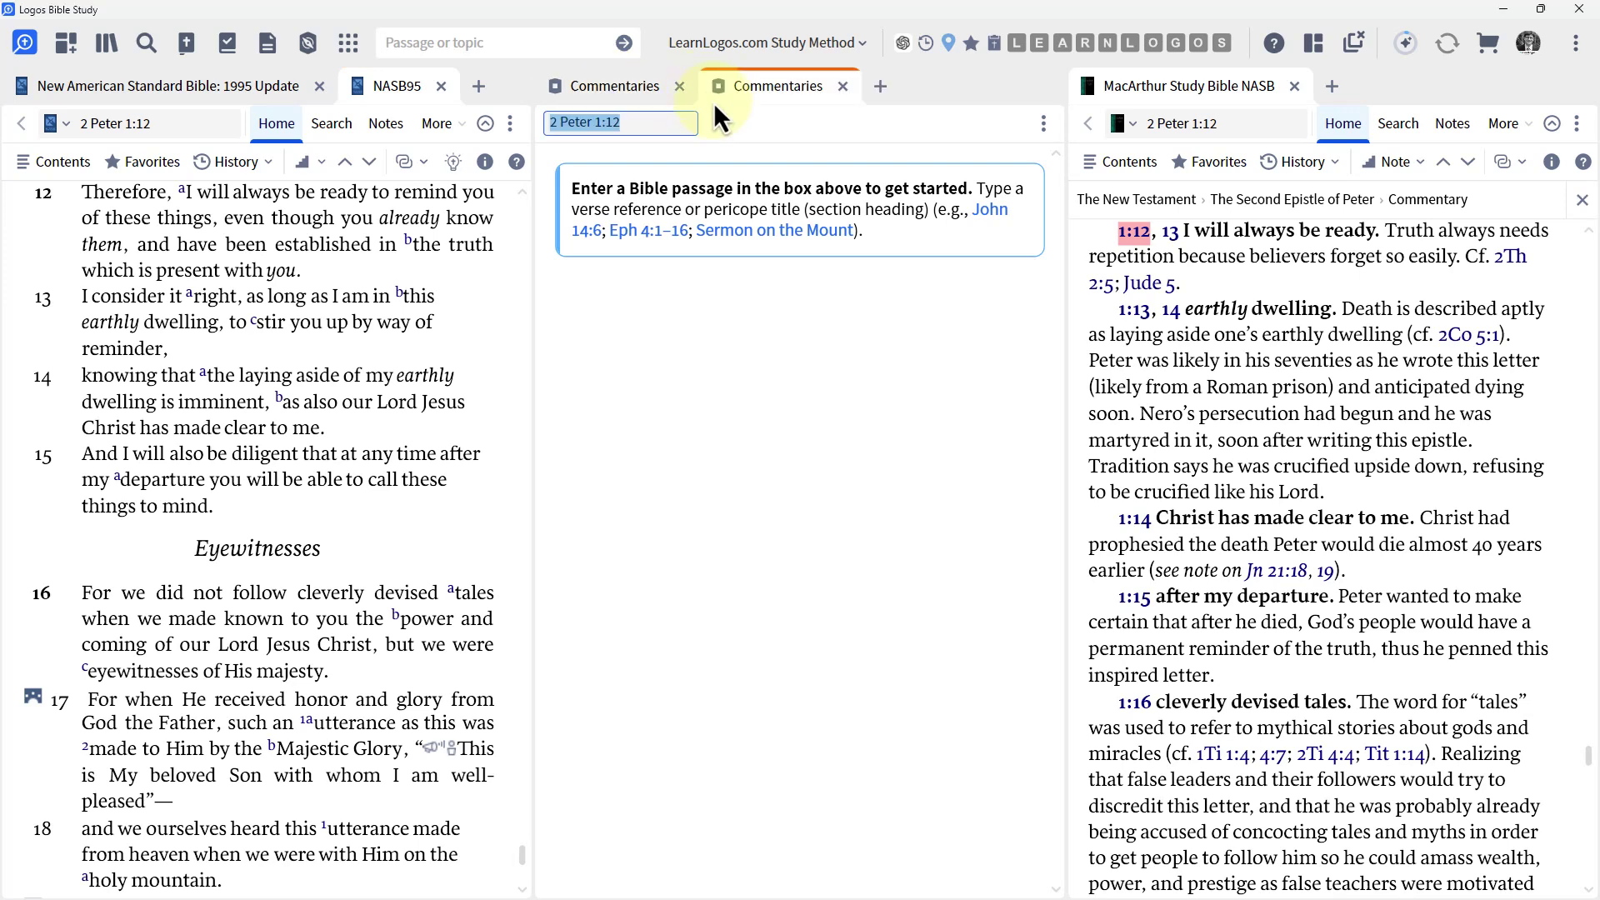
{"action": "left_click", "coordinate": [1188, 89]}
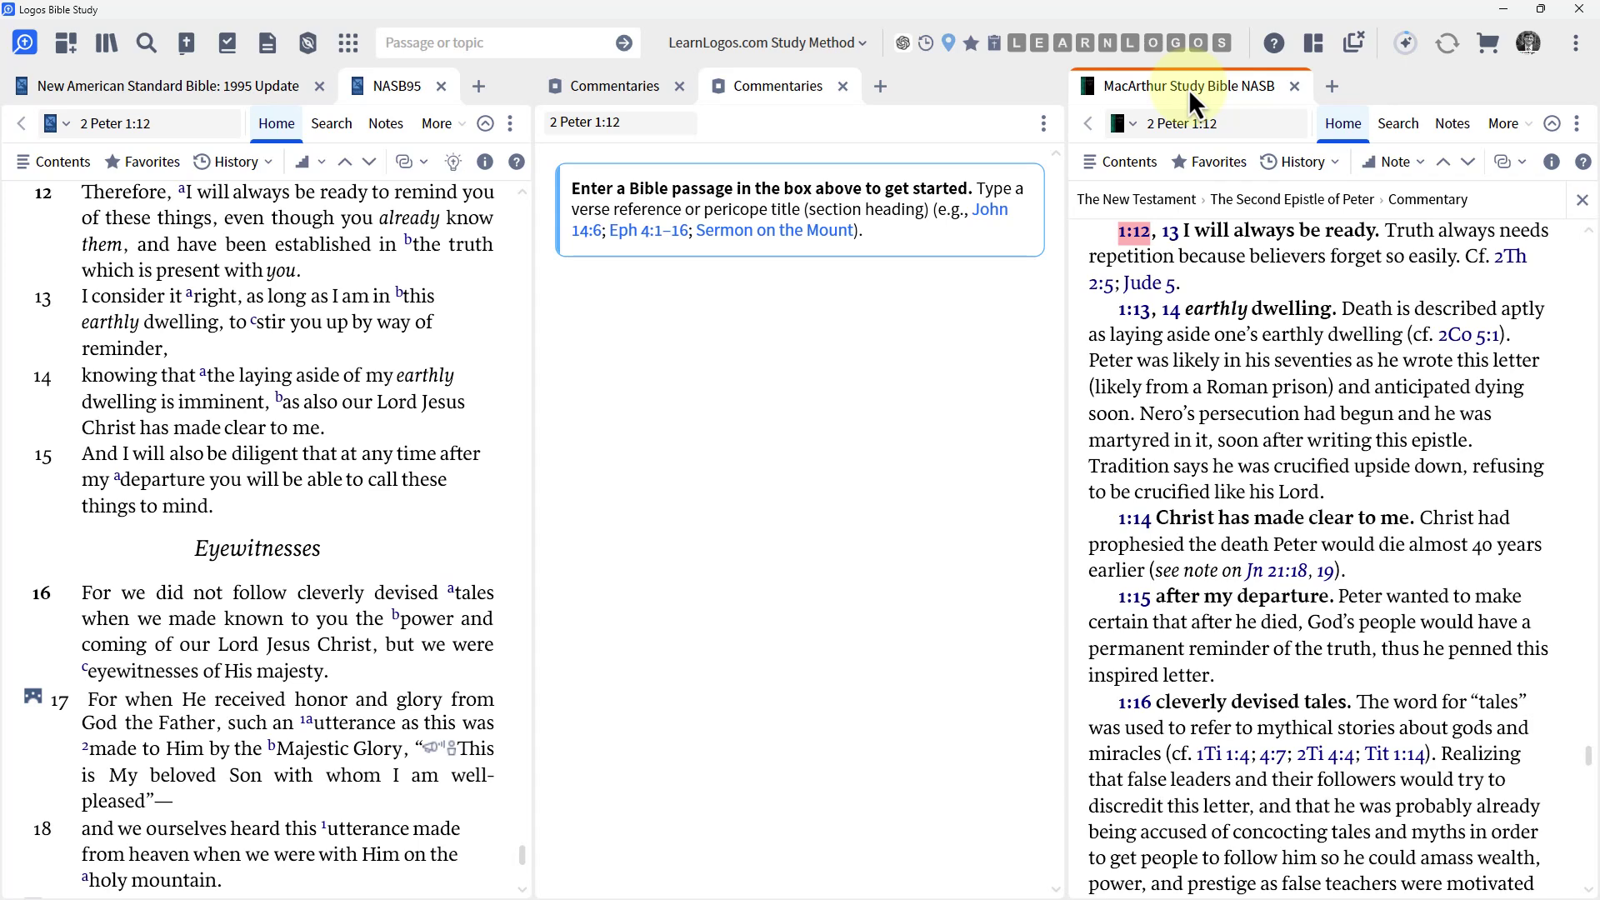
{"action": "left_click_drag", "start_coordinate": [1189, 89], "coordinate": [1335, 92]}
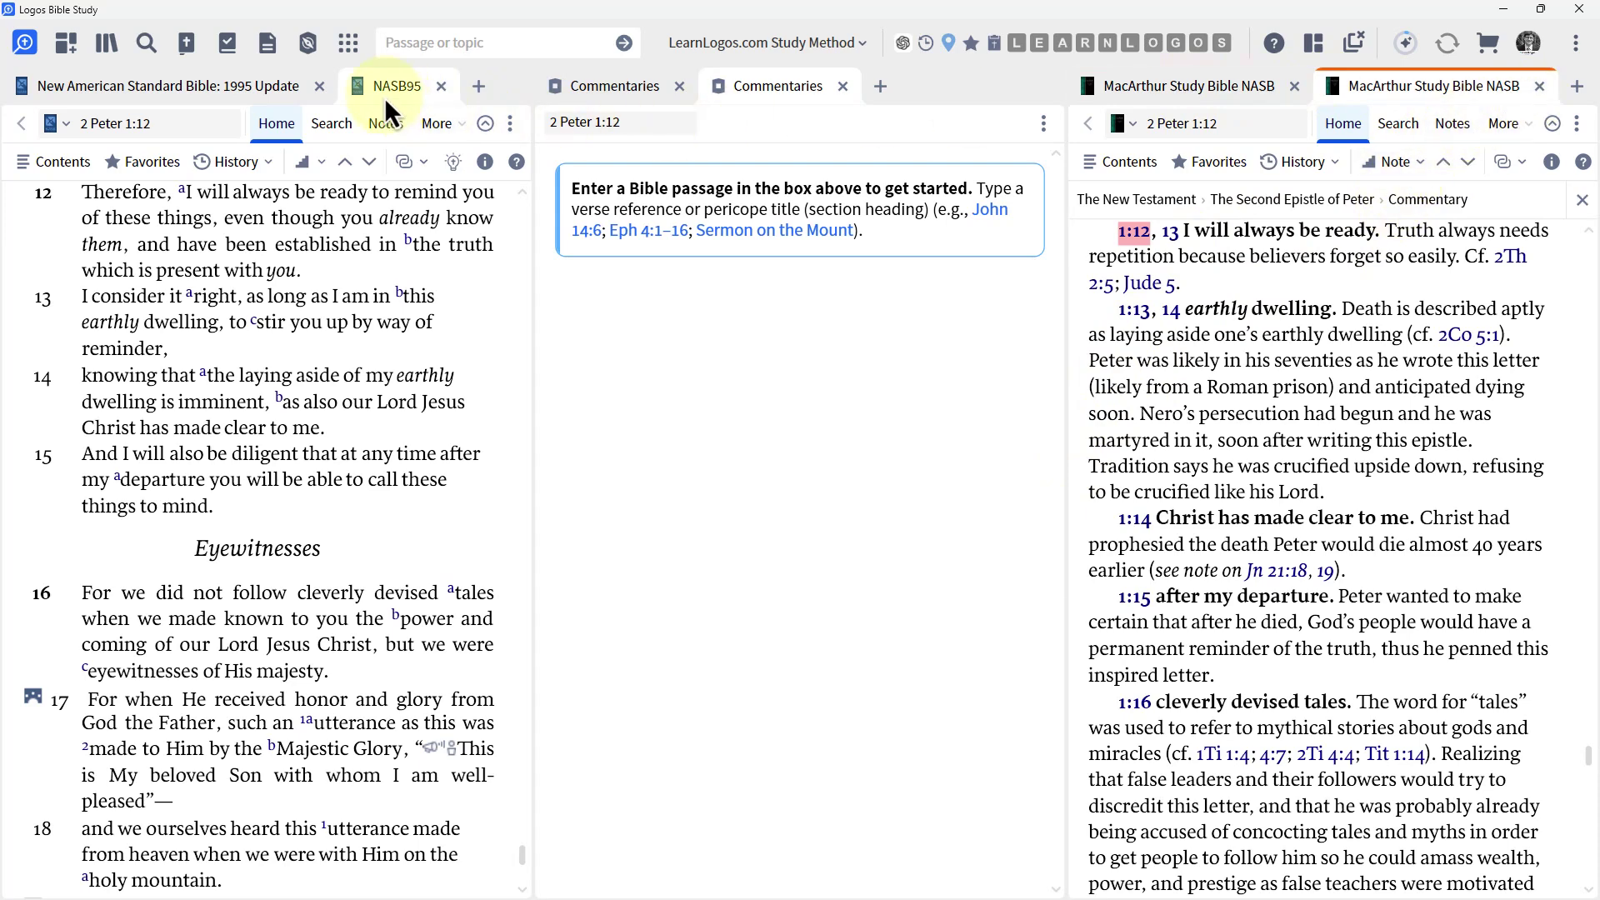
Step: Close the duplicate tabs and the MacArthur and Commentaries panels, keeping only the NASB
{"action": "left_click", "coordinate": [1540, 87]}
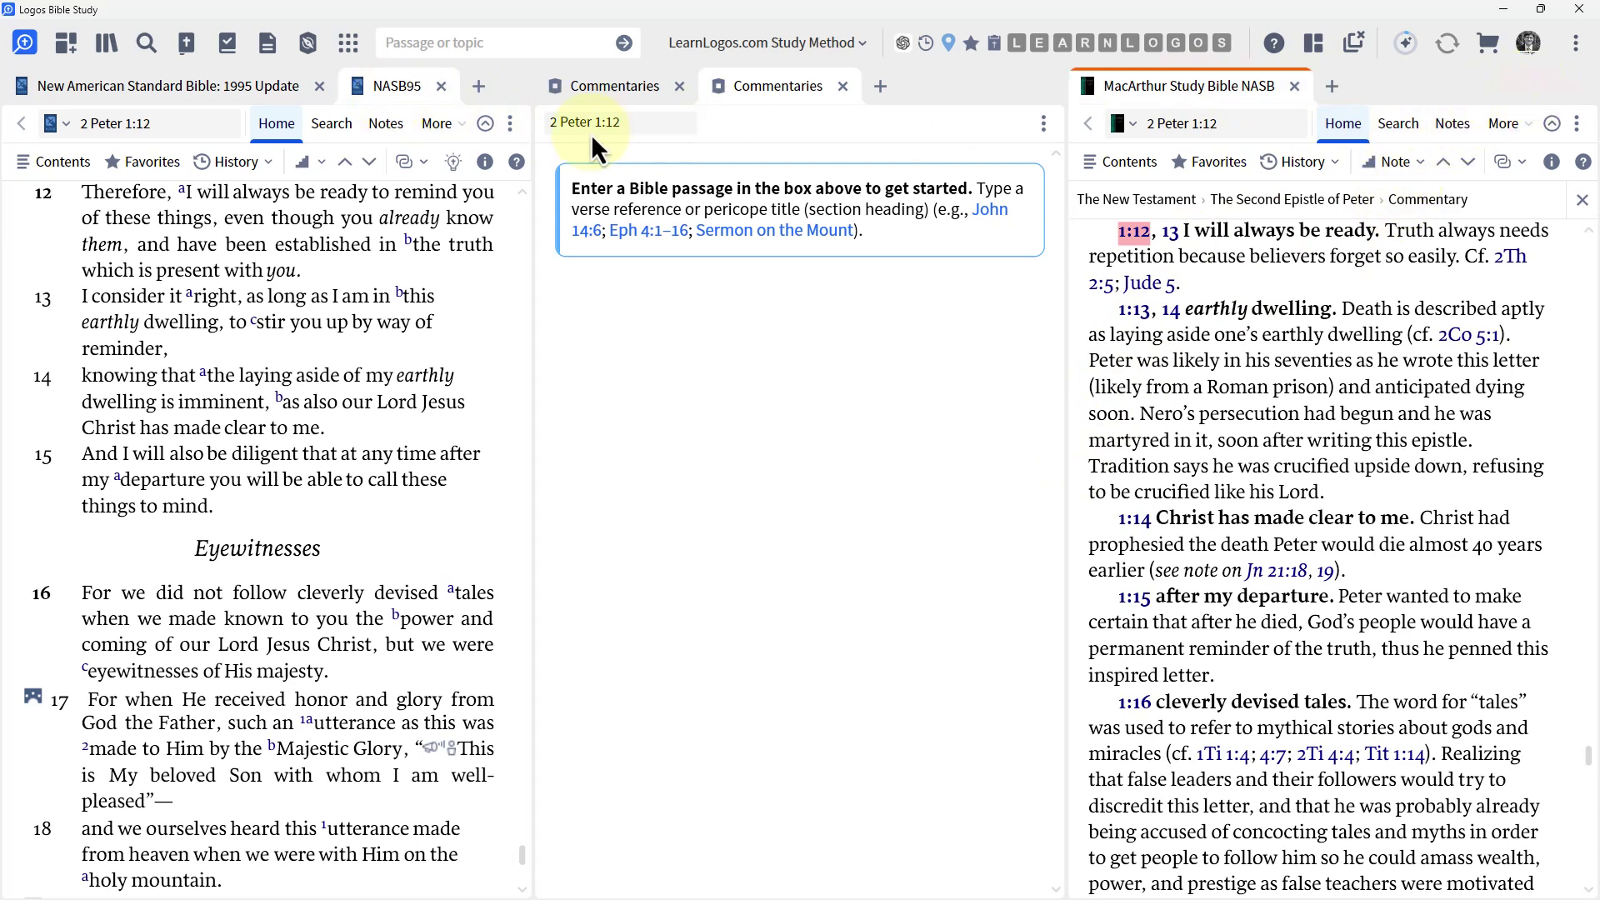
{"action": "left_click", "coordinate": [397, 89]}
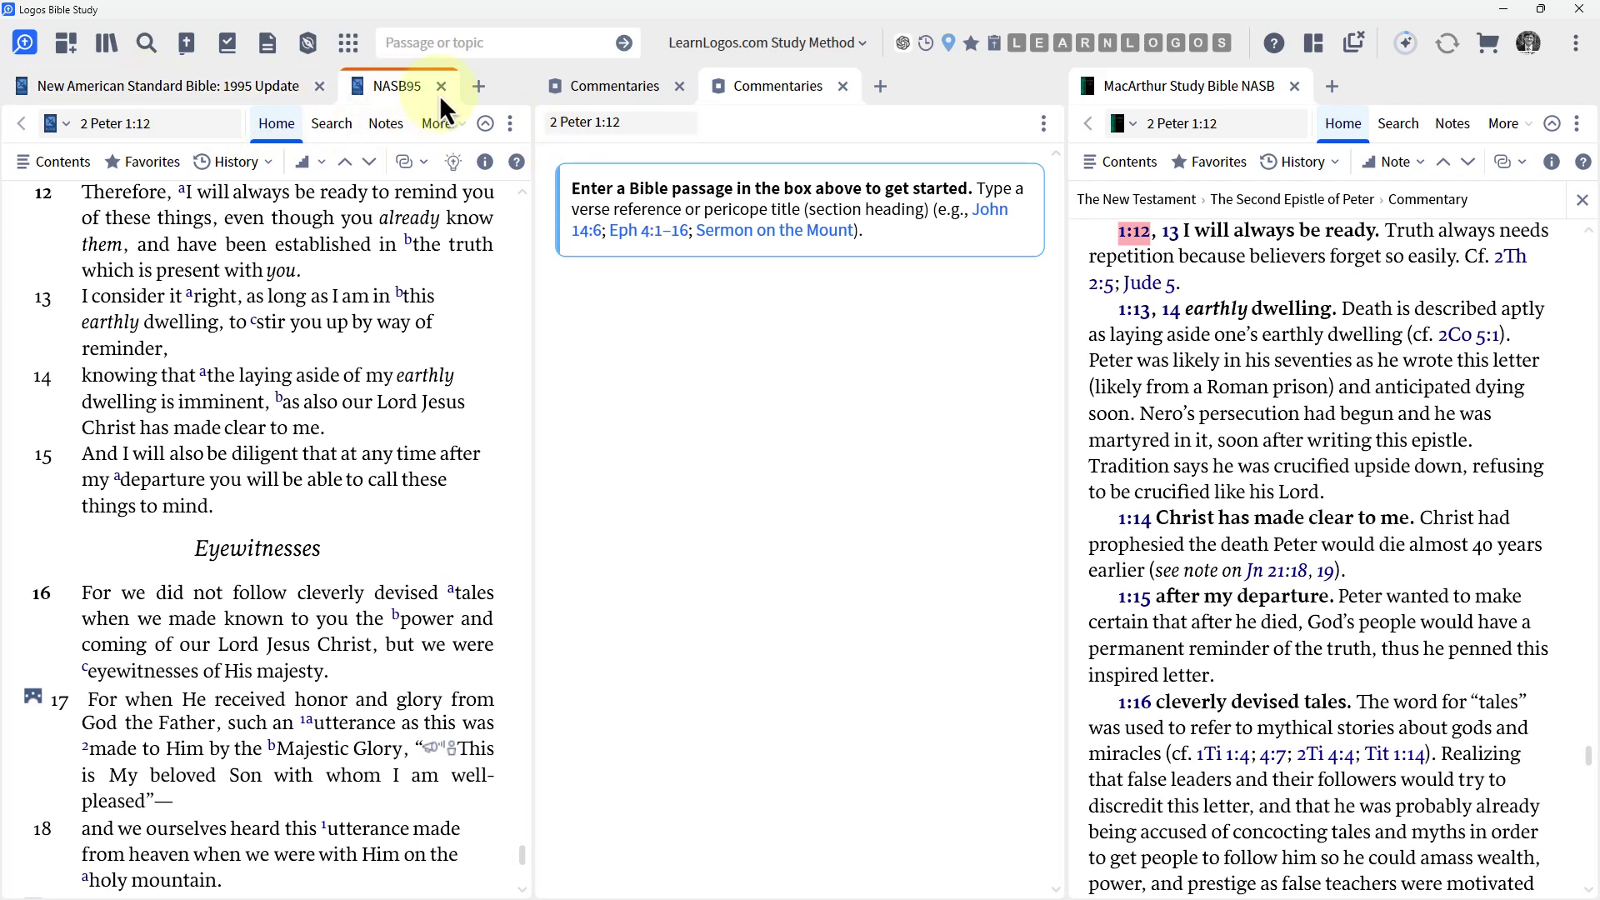
{"action": "left_click", "coordinate": [439, 90]}
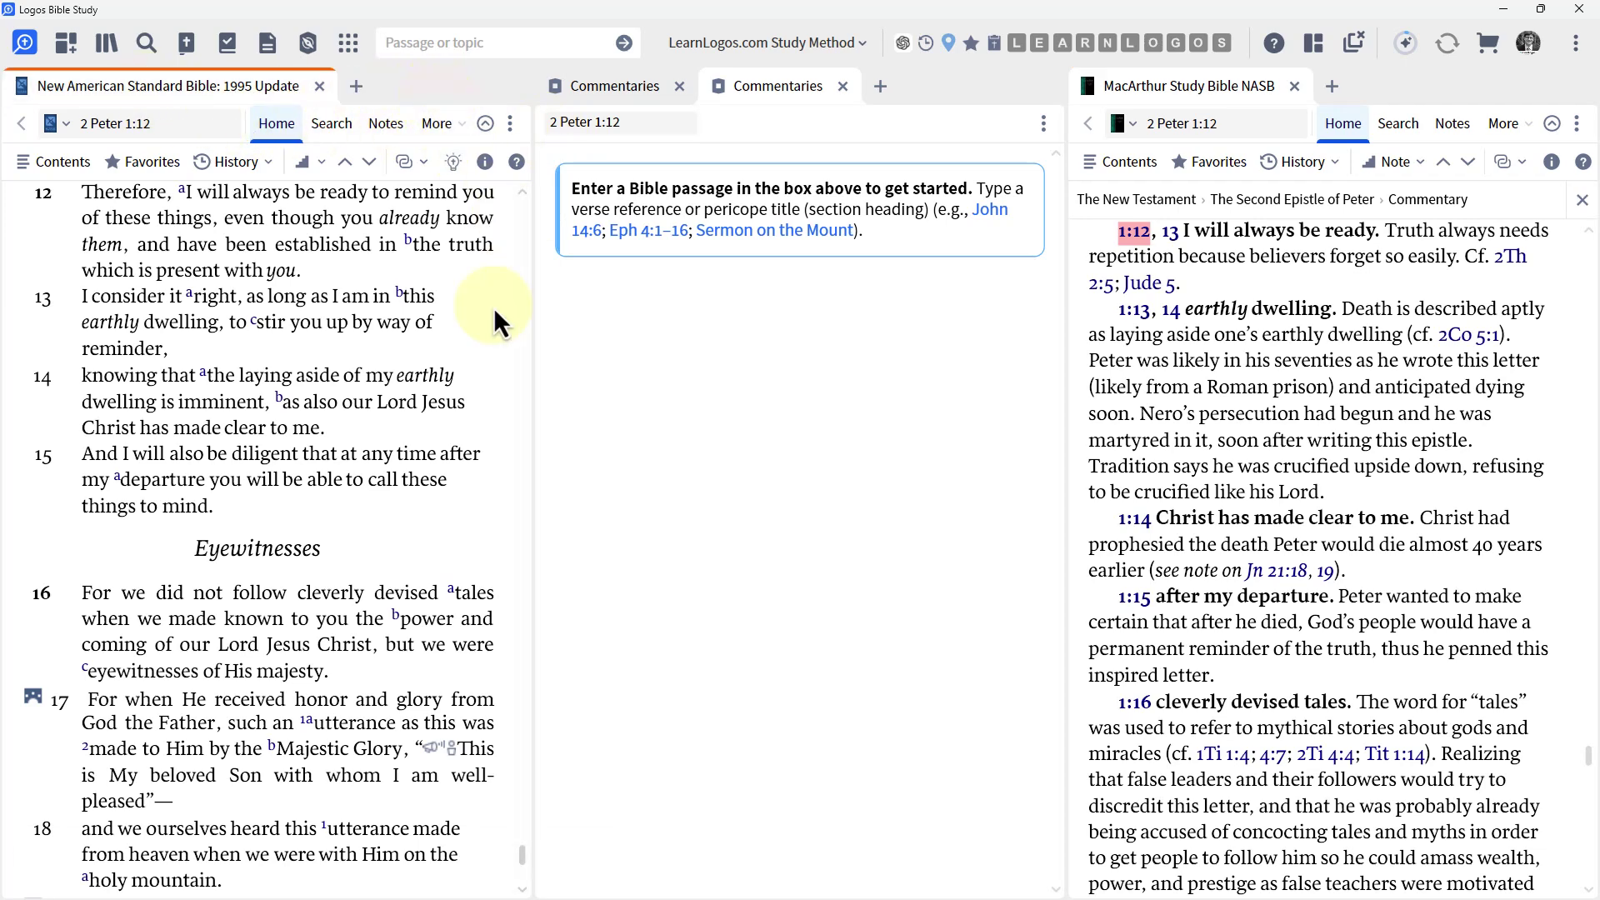
{"action": "left_click", "coordinate": [1294, 87]}
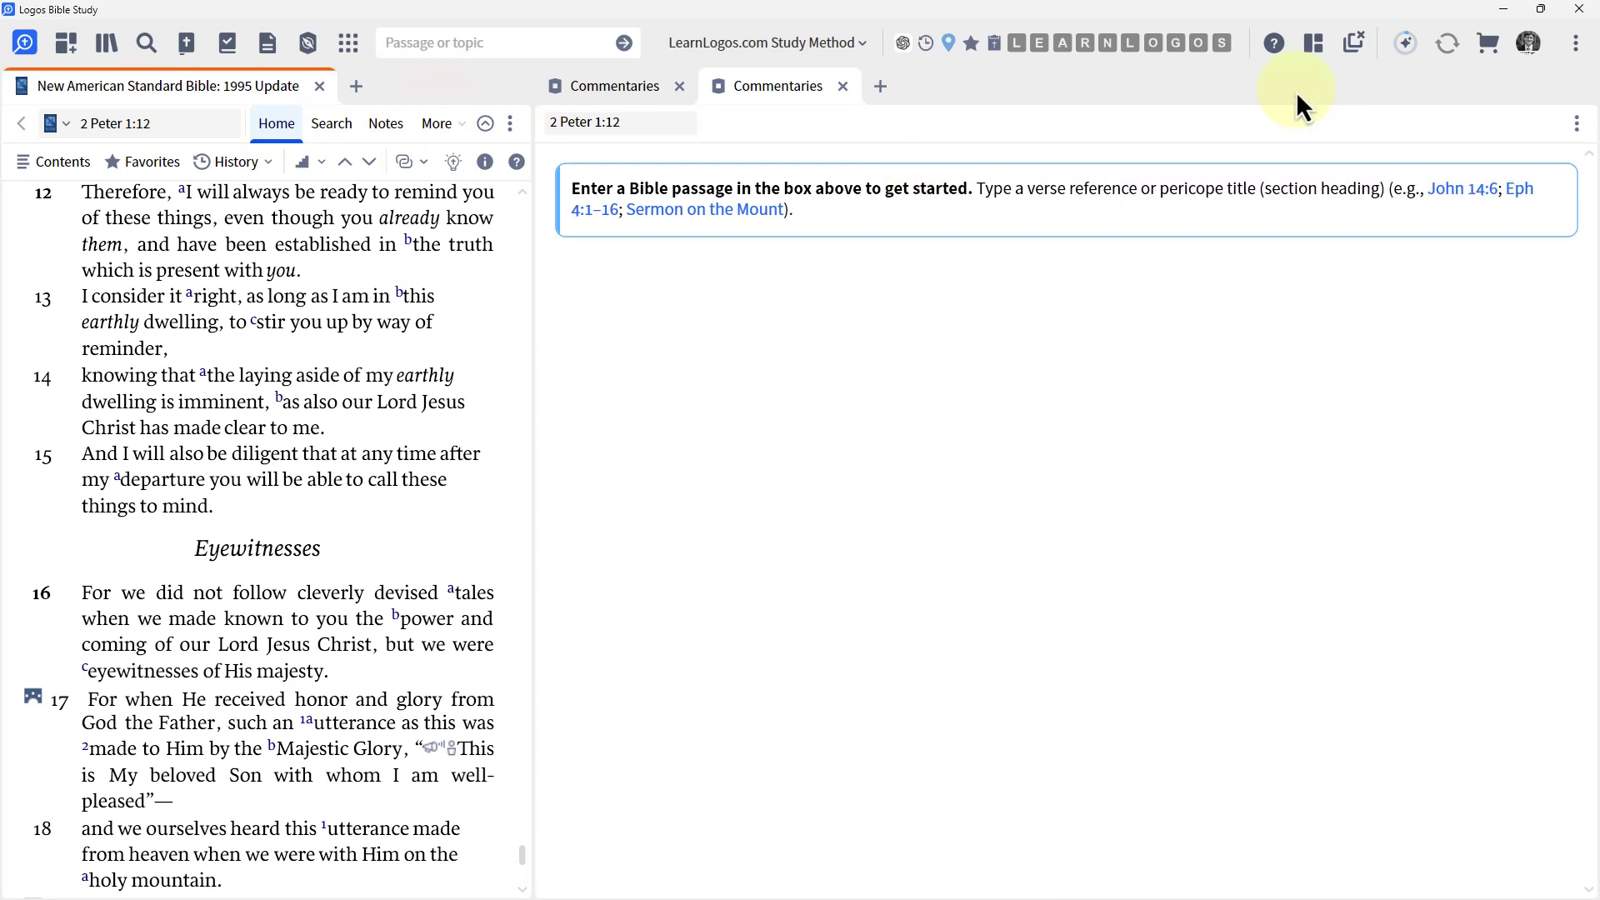
{"action": "left_click", "coordinate": [844, 86]}
{"action": "left_click", "coordinate": [678, 88]}
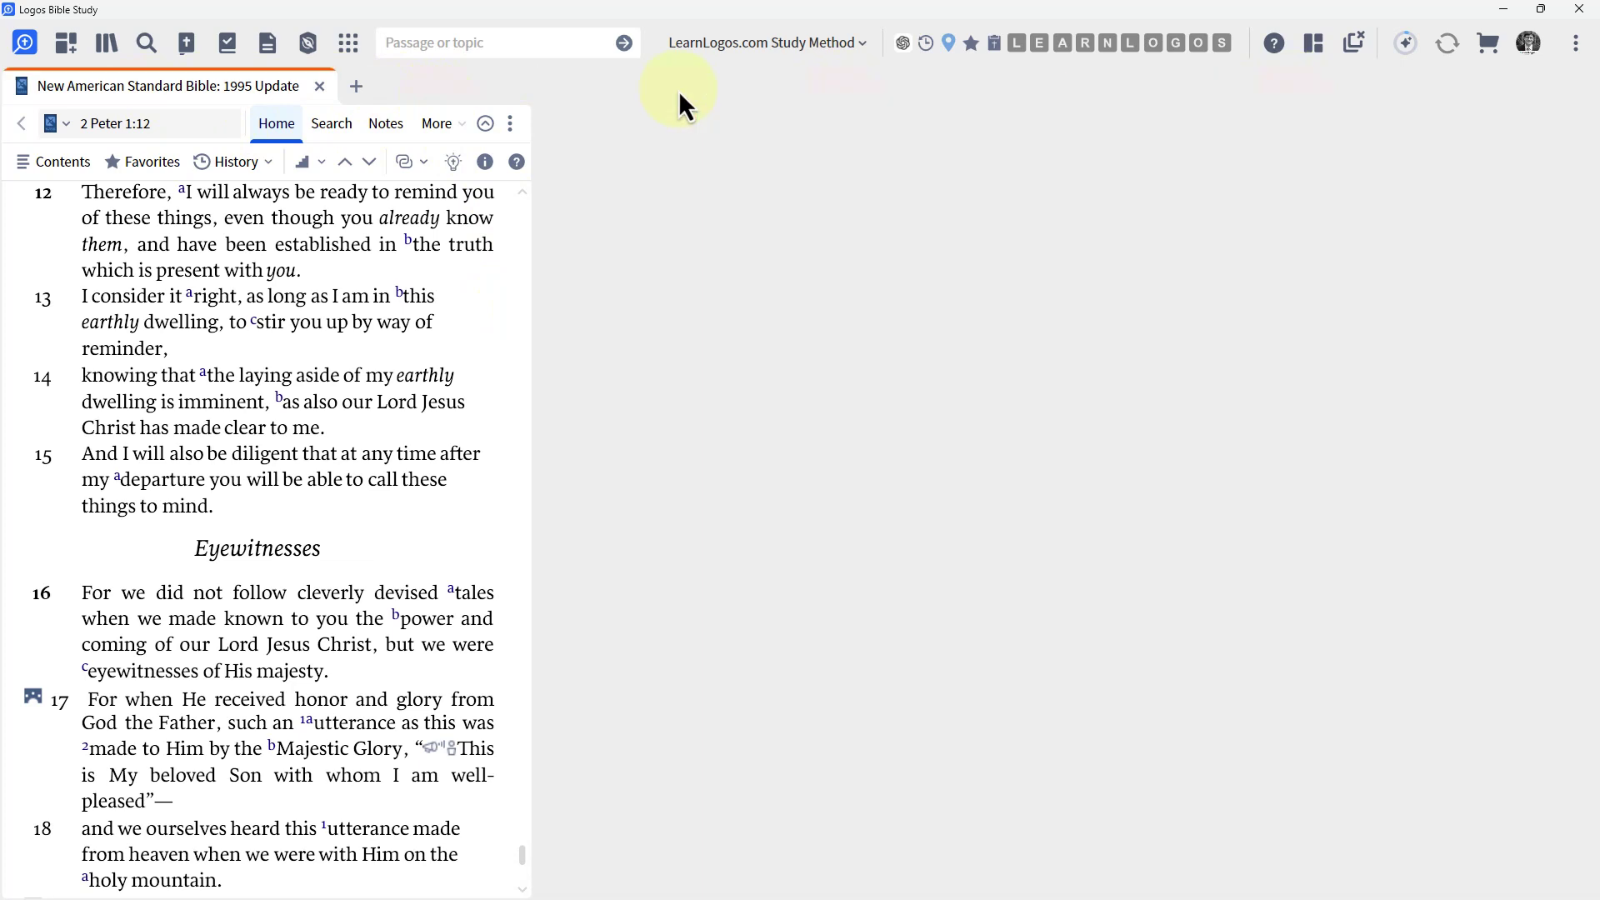
Step: Close the NASB, then open the NKJV, MacArthur and Believer's Bible Commentary from the shortcut buttons
{"action": "left_click", "coordinate": [319, 87]}
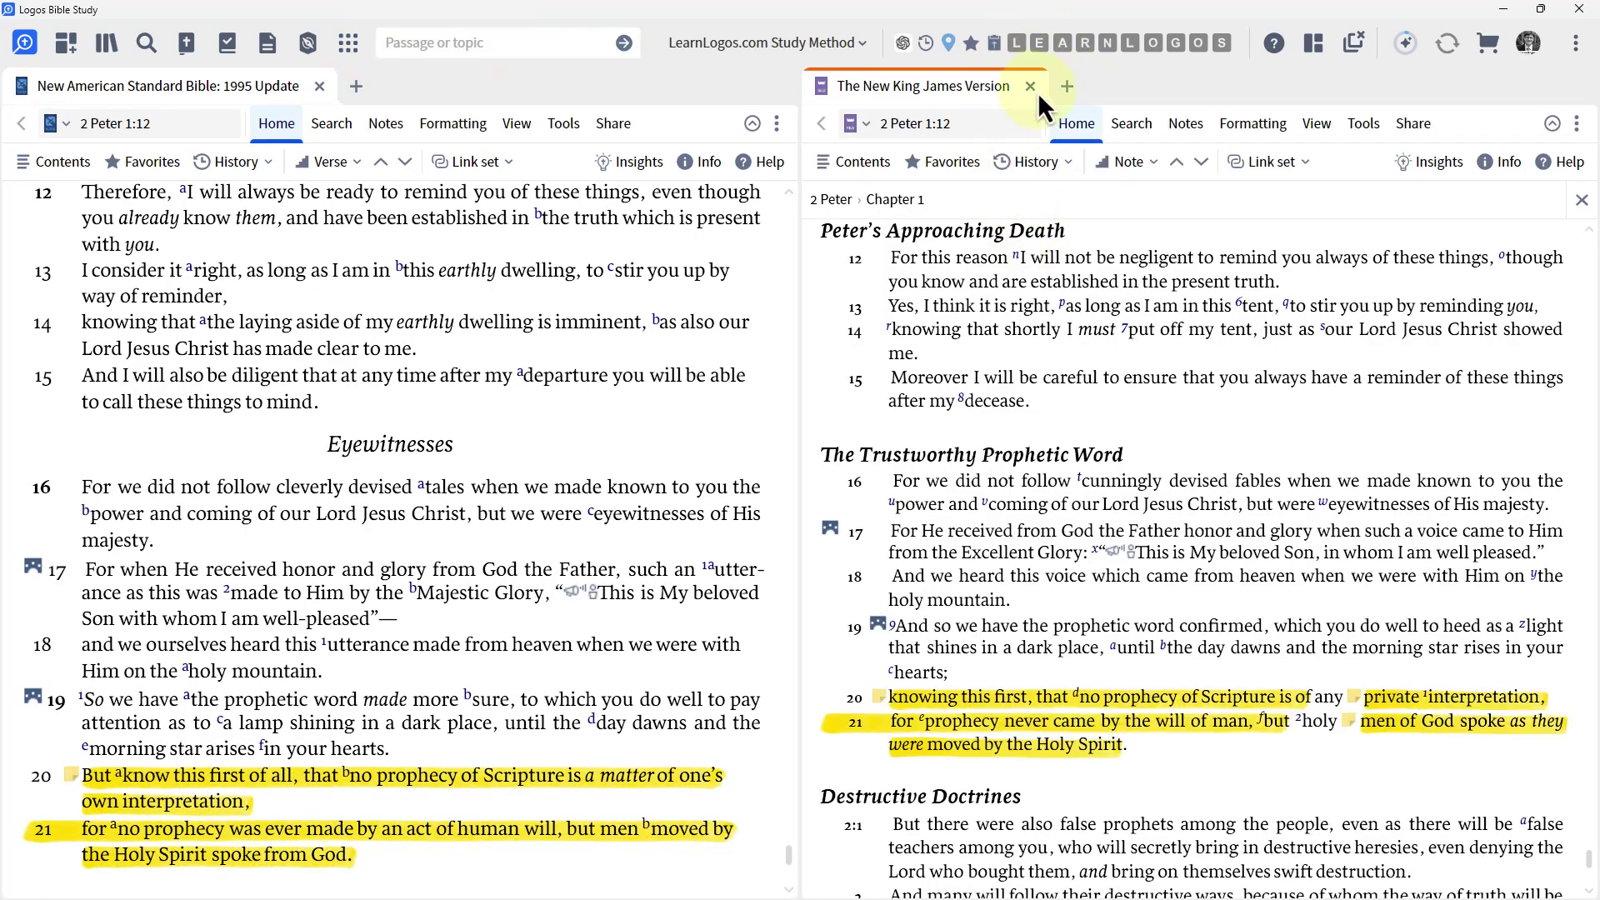
{"action": "left_click", "coordinate": [1034, 86]}
{"action": "left_click", "coordinate": [1058, 47]}
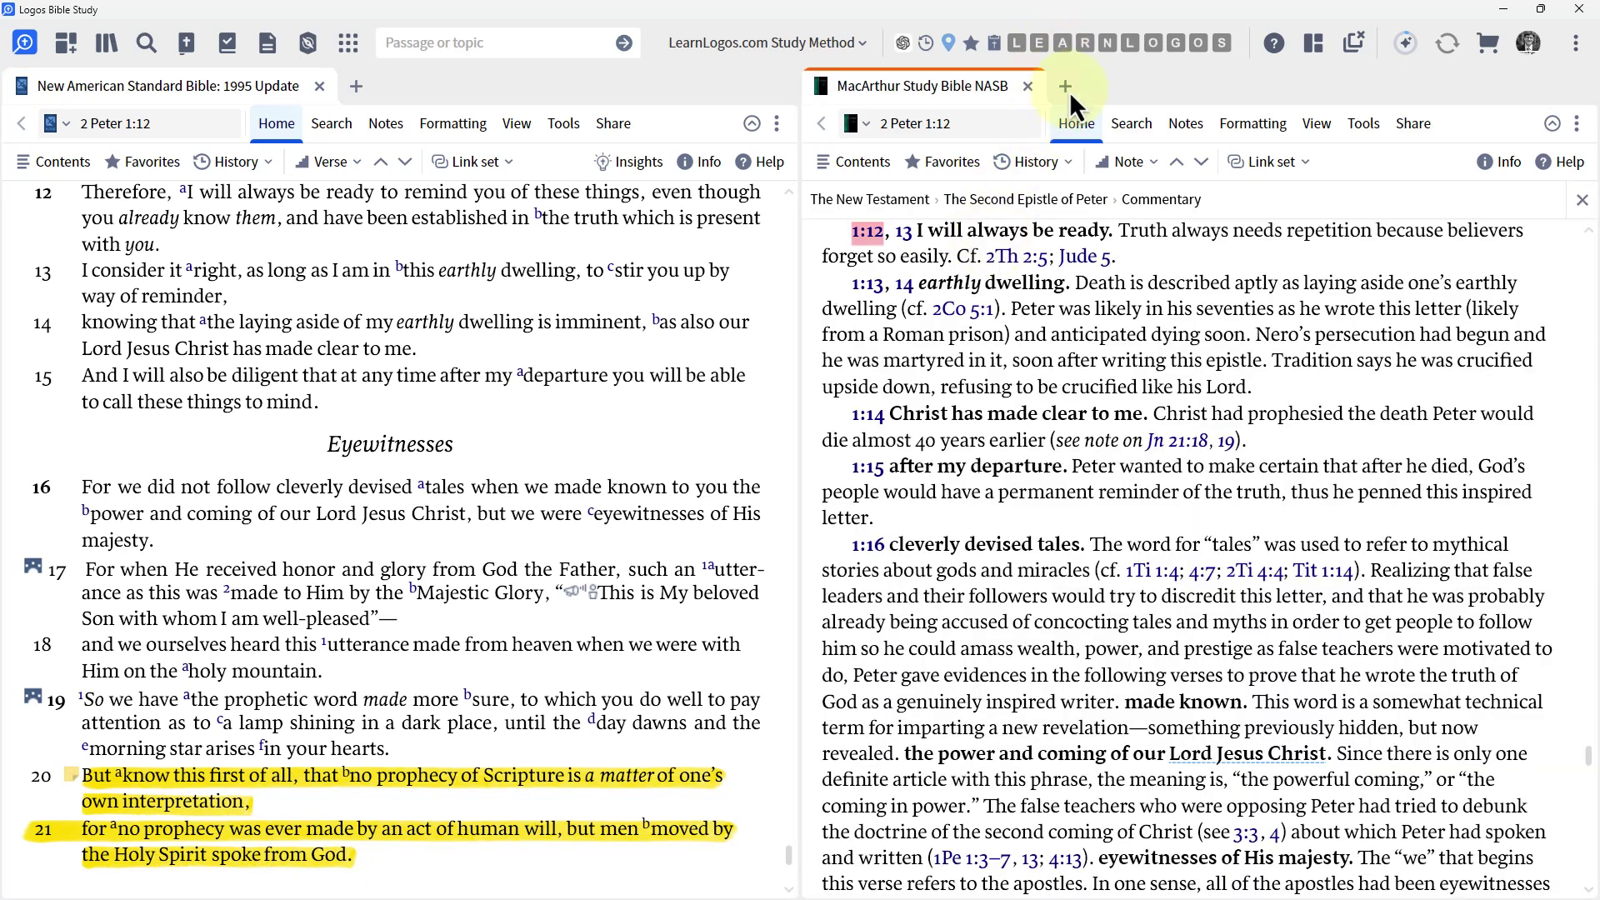
{"action": "left_click", "coordinate": [1131, 42]}
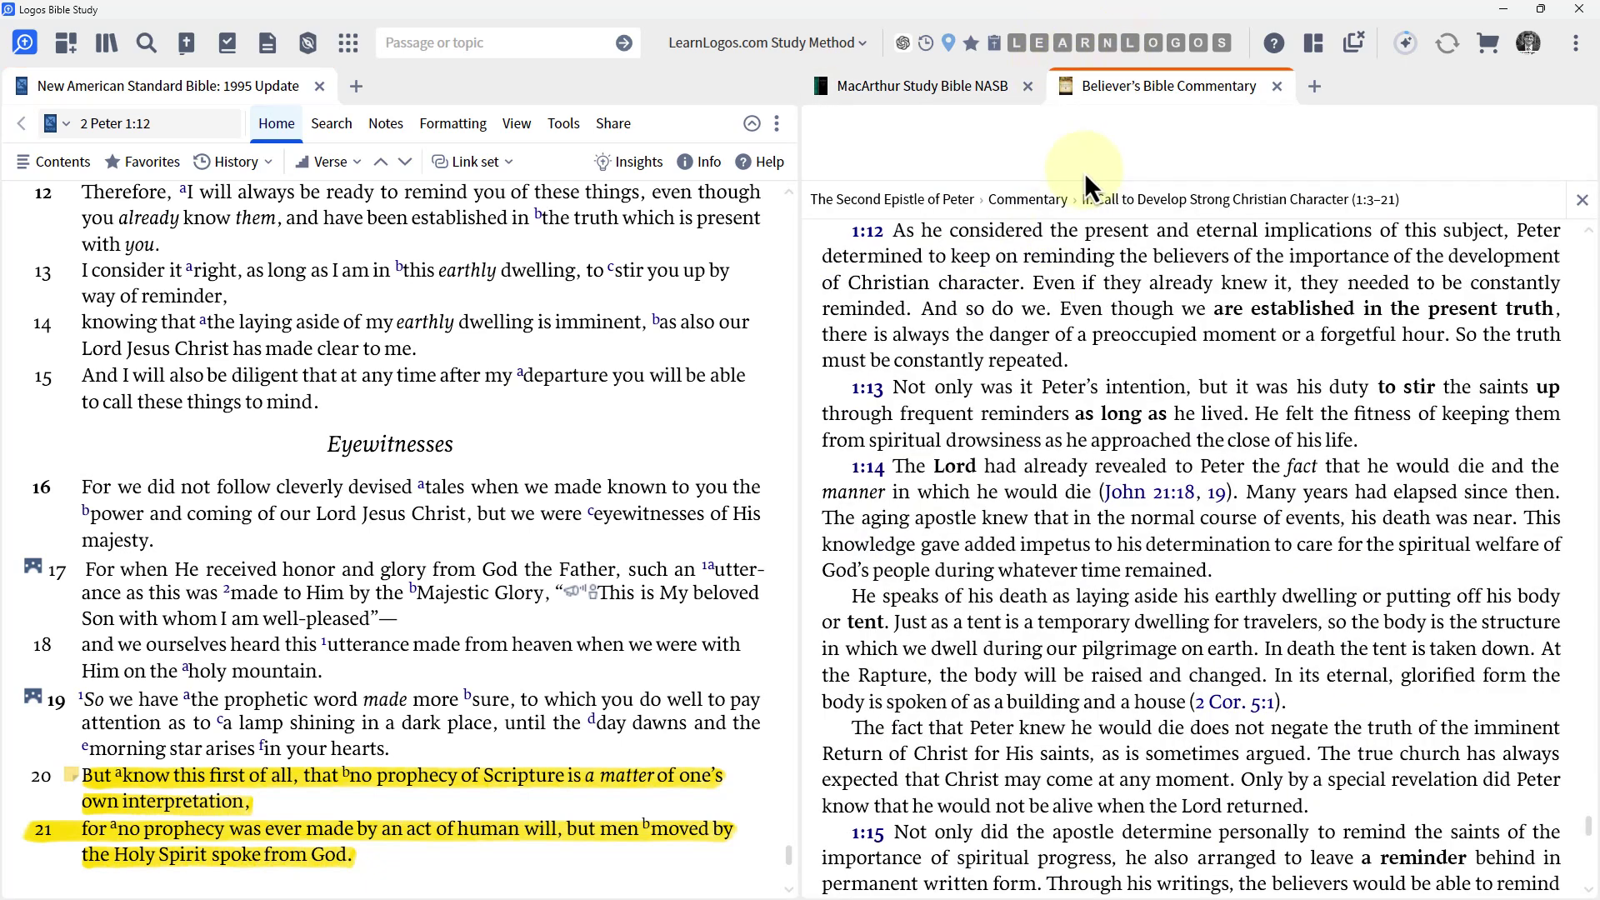
Step: Dock the Believer's Bible Commentary lower right and the New King James Version lower left
{"action": "left_click_drag", "start_coordinate": [1119, 82], "coordinate": [1078, 759]}
{"action": "left_click", "coordinate": [1036, 43]}
{"action": "left_click_drag", "start_coordinate": [1119, 80], "coordinate": [471, 759]}
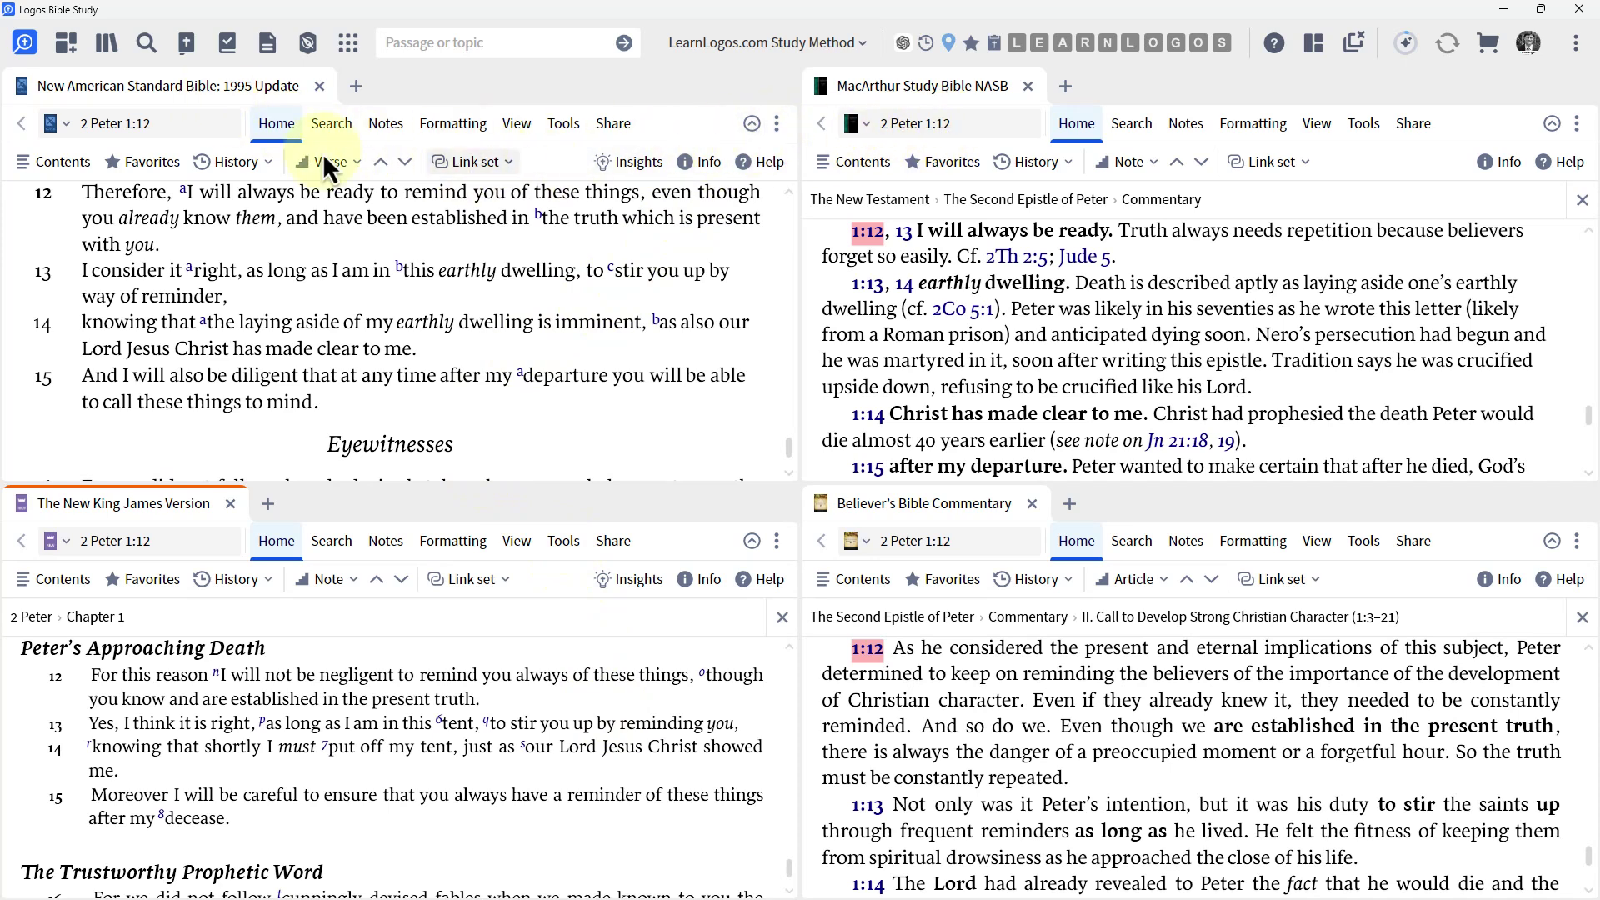
Step: Put the NASB and MacArthur panels in Link set A, and scroll to confirm they move together
{"action": "left_click", "coordinate": [437, 162]}
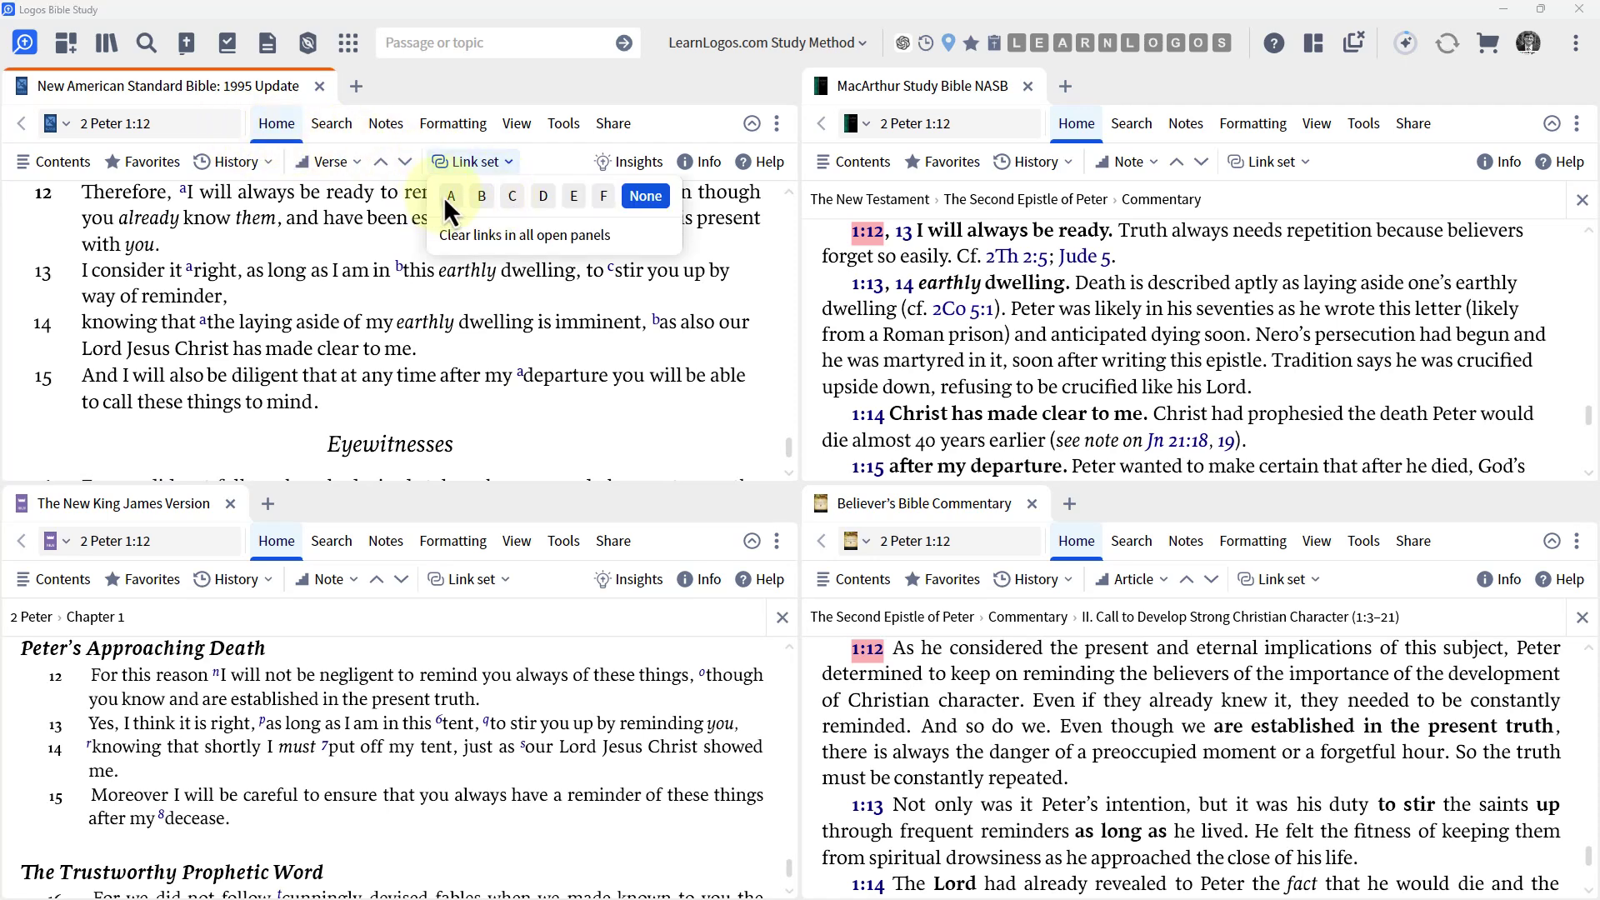
{"action": "left_click", "coordinate": [449, 195]}
{"action": "left_click", "coordinate": [924, 93]}
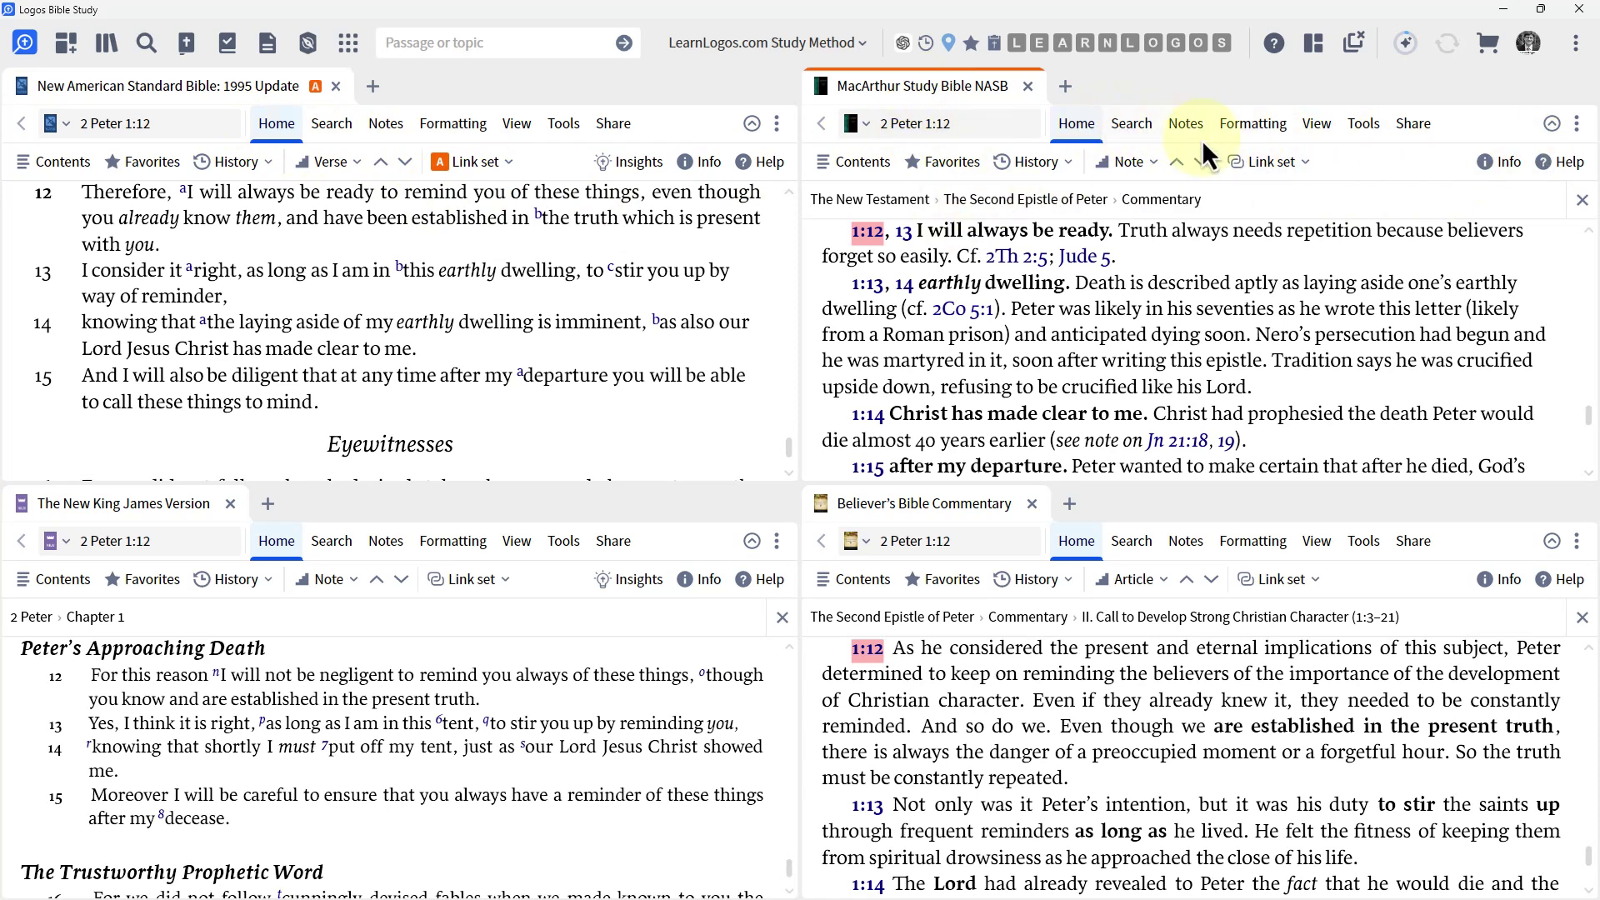
{"action": "left_click", "coordinate": [1249, 161]}
{"action": "left_click", "coordinate": [1246, 195]}
{"action": "scroll", "coordinate": [579, 307], "scroll_direction": "down", "scroll_amount": 5}
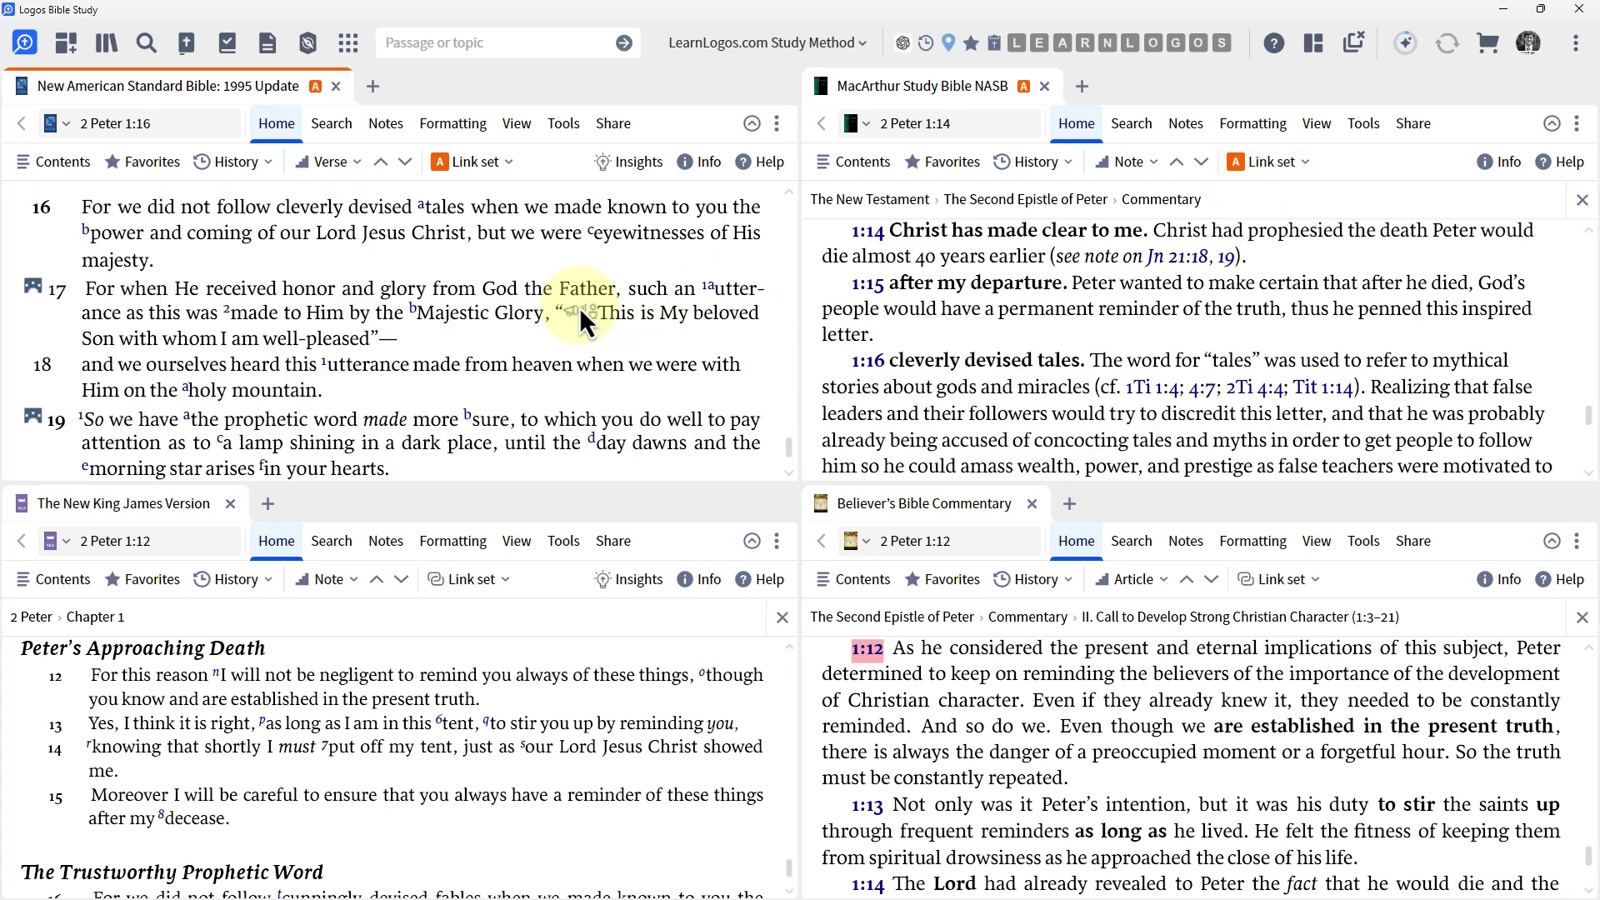
{"action": "scroll", "coordinate": [1144, 297], "scroll_direction": "up", "scroll_amount": 3}
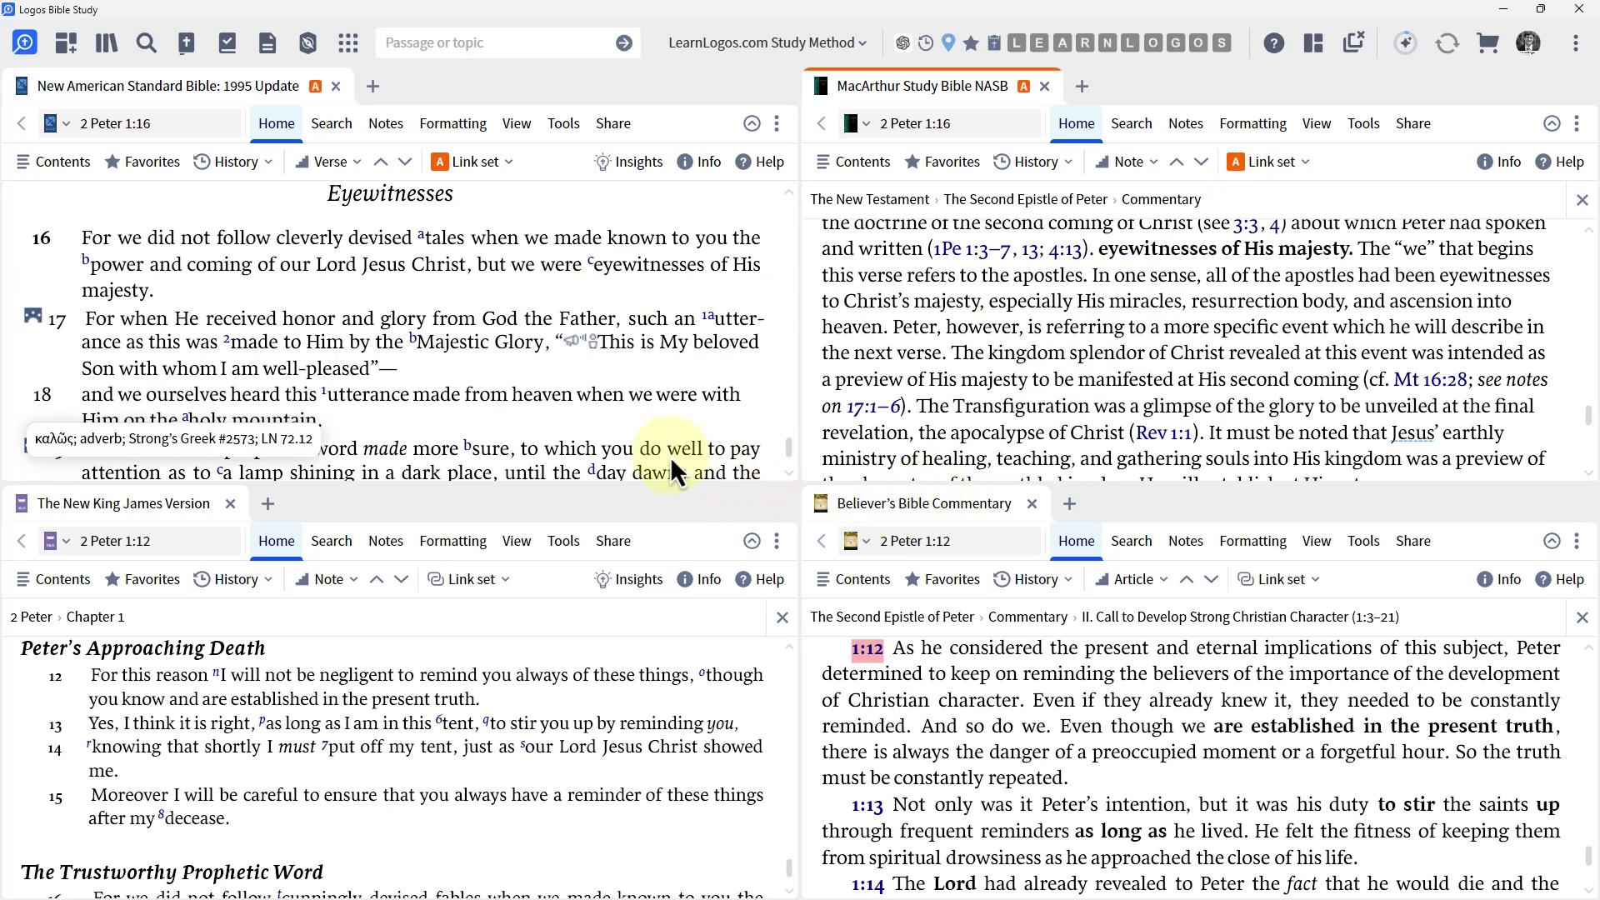
{"action": "scroll", "coordinate": [420, 381], "scroll_direction": "down", "scroll_amount": 3}
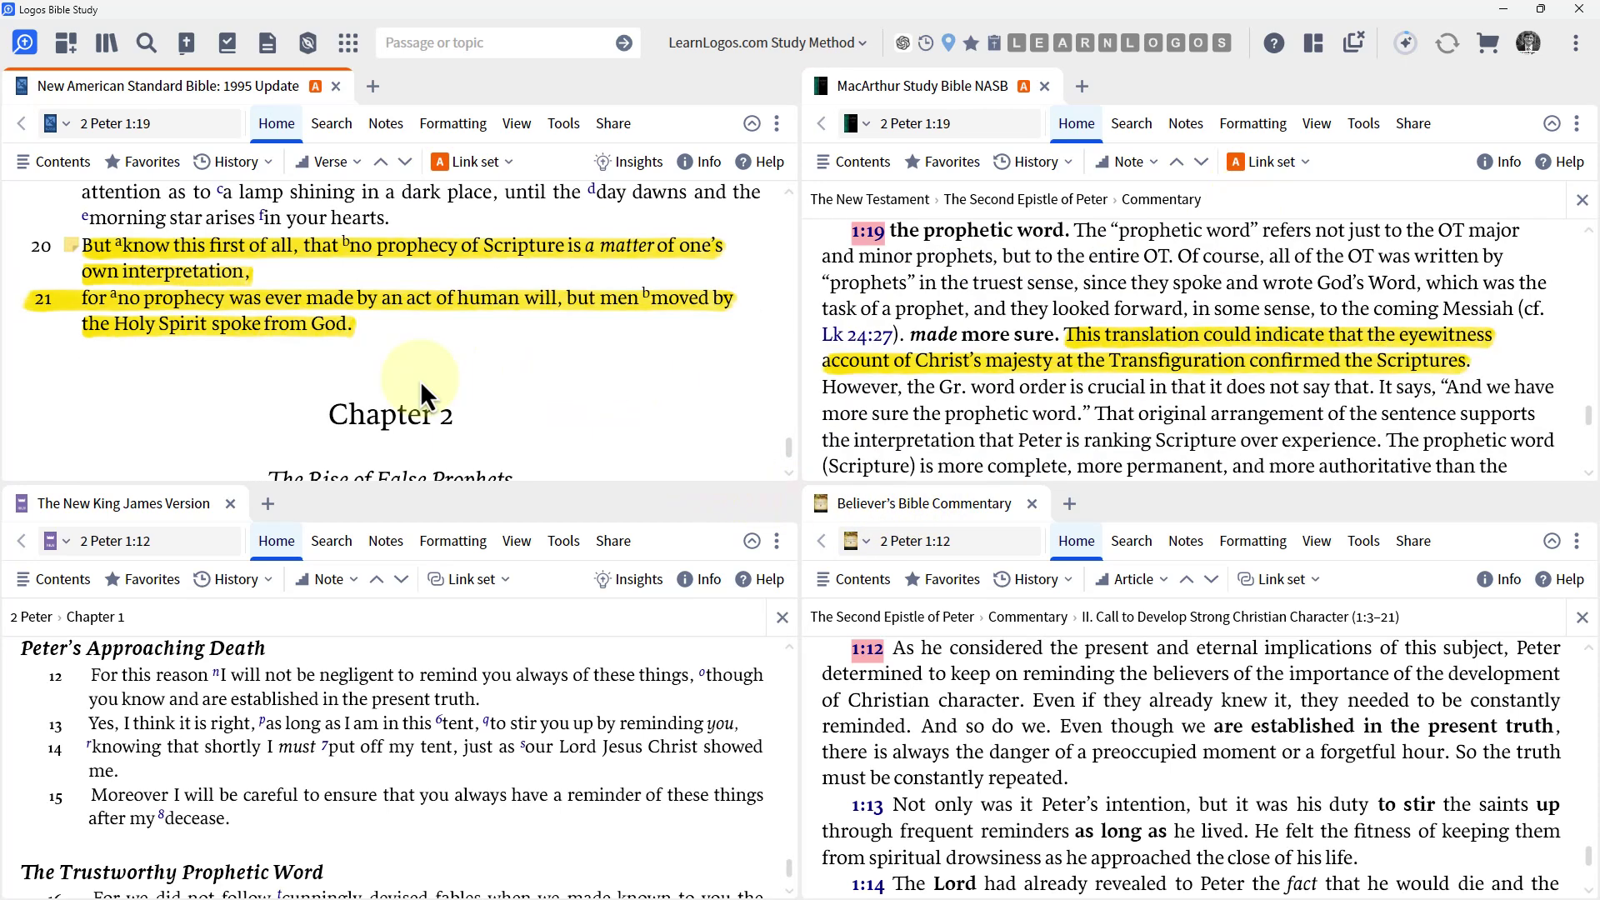
{"action": "scroll", "coordinate": [420, 380], "scroll_direction": "up", "scroll_amount": 2}
{"action": "scroll", "coordinate": [419, 381], "scroll_direction": "up", "scroll_amount": 2}
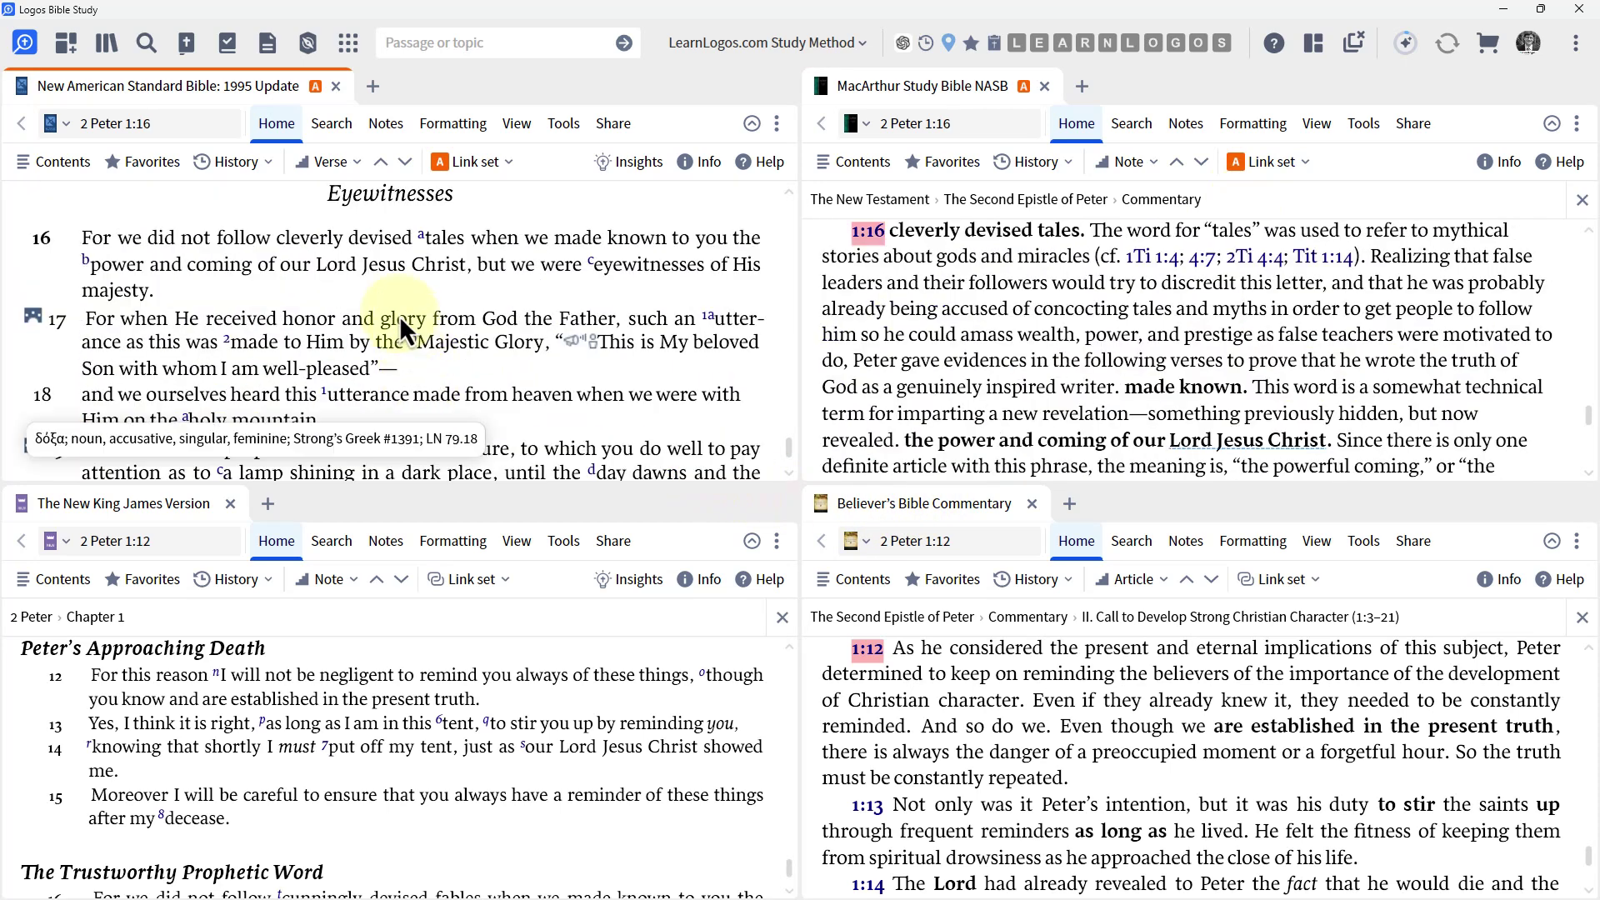
Step: Follow the 1 Timothy 1:4 cross-reference, then go back to 2 Peter 1:16
{"action": "mouse_move", "coordinate": [421, 236]}
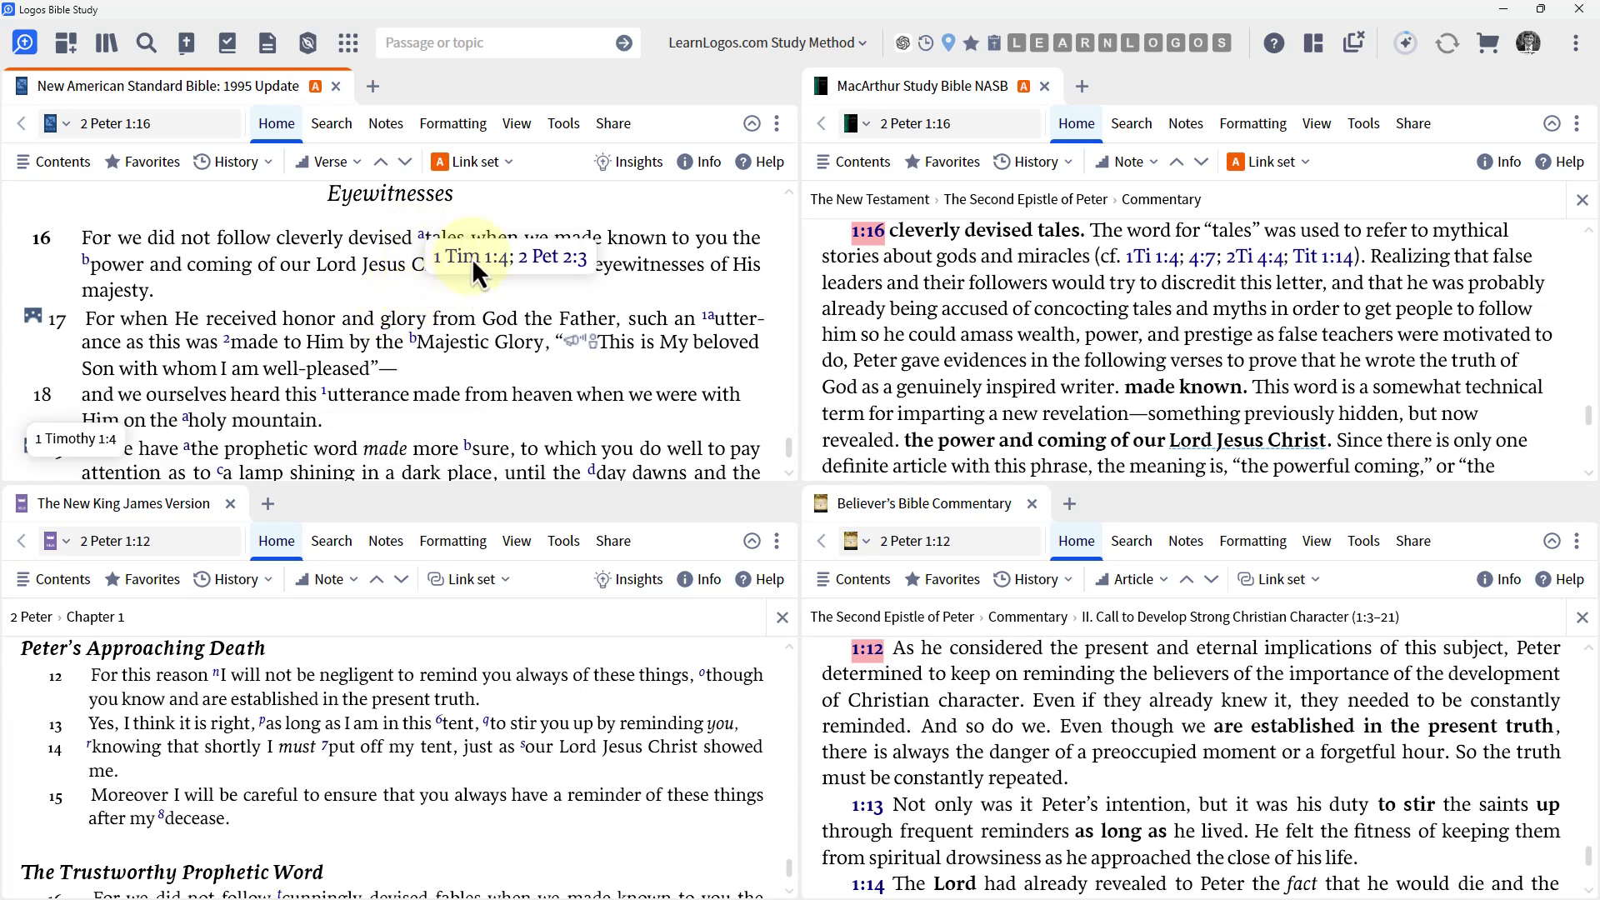
{"action": "mouse_move", "coordinate": [472, 259]}
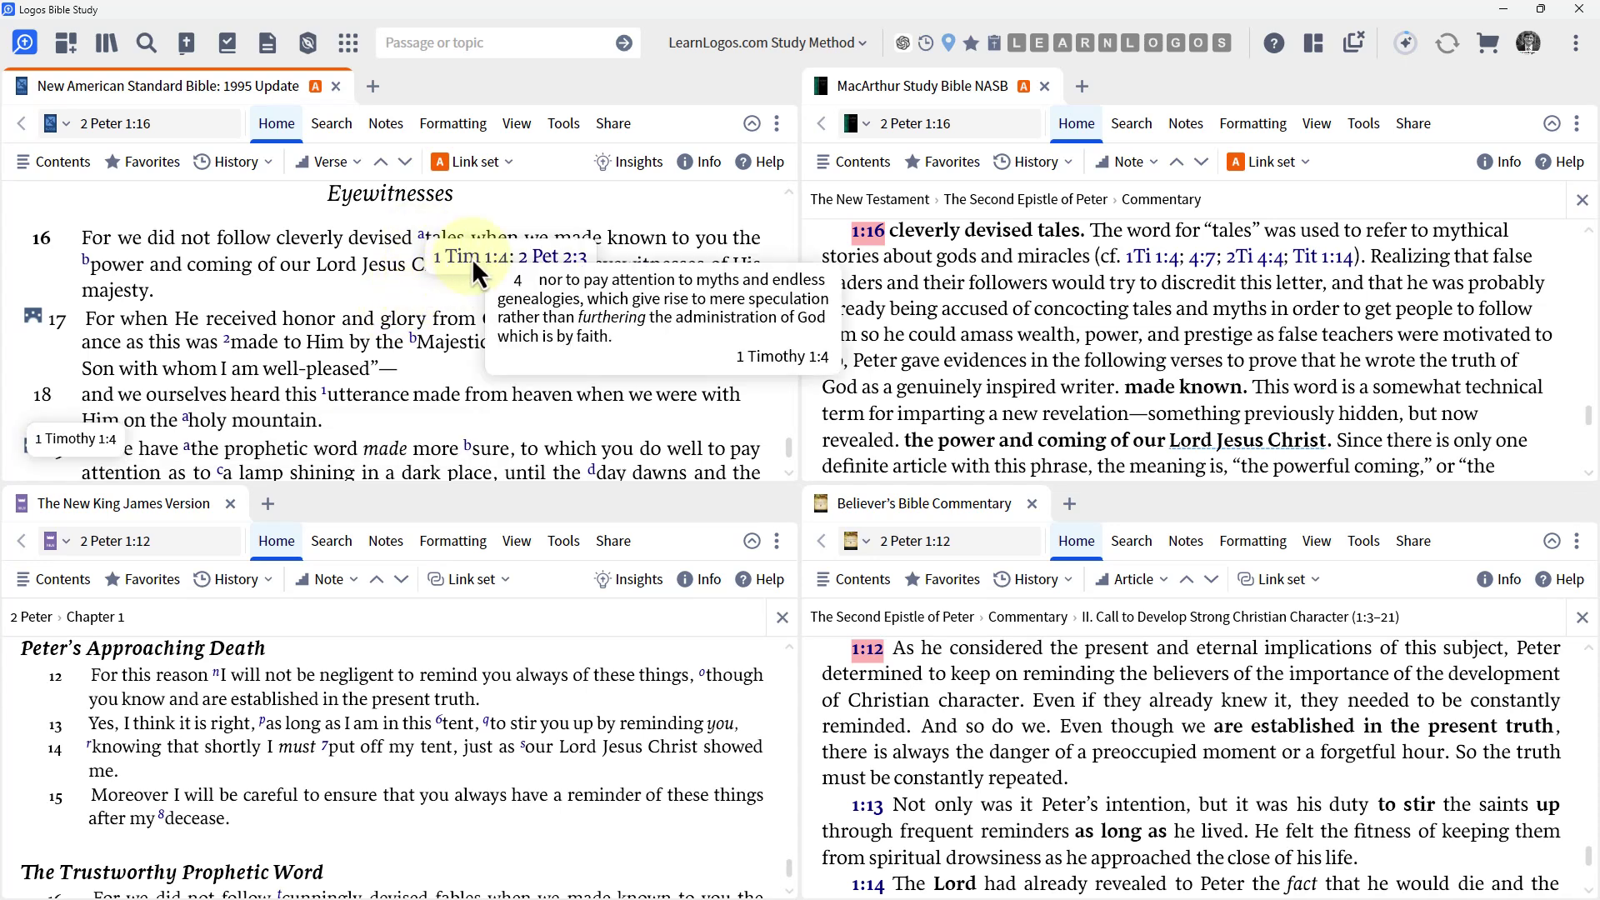
{"action": "left_click", "coordinate": [471, 257]}
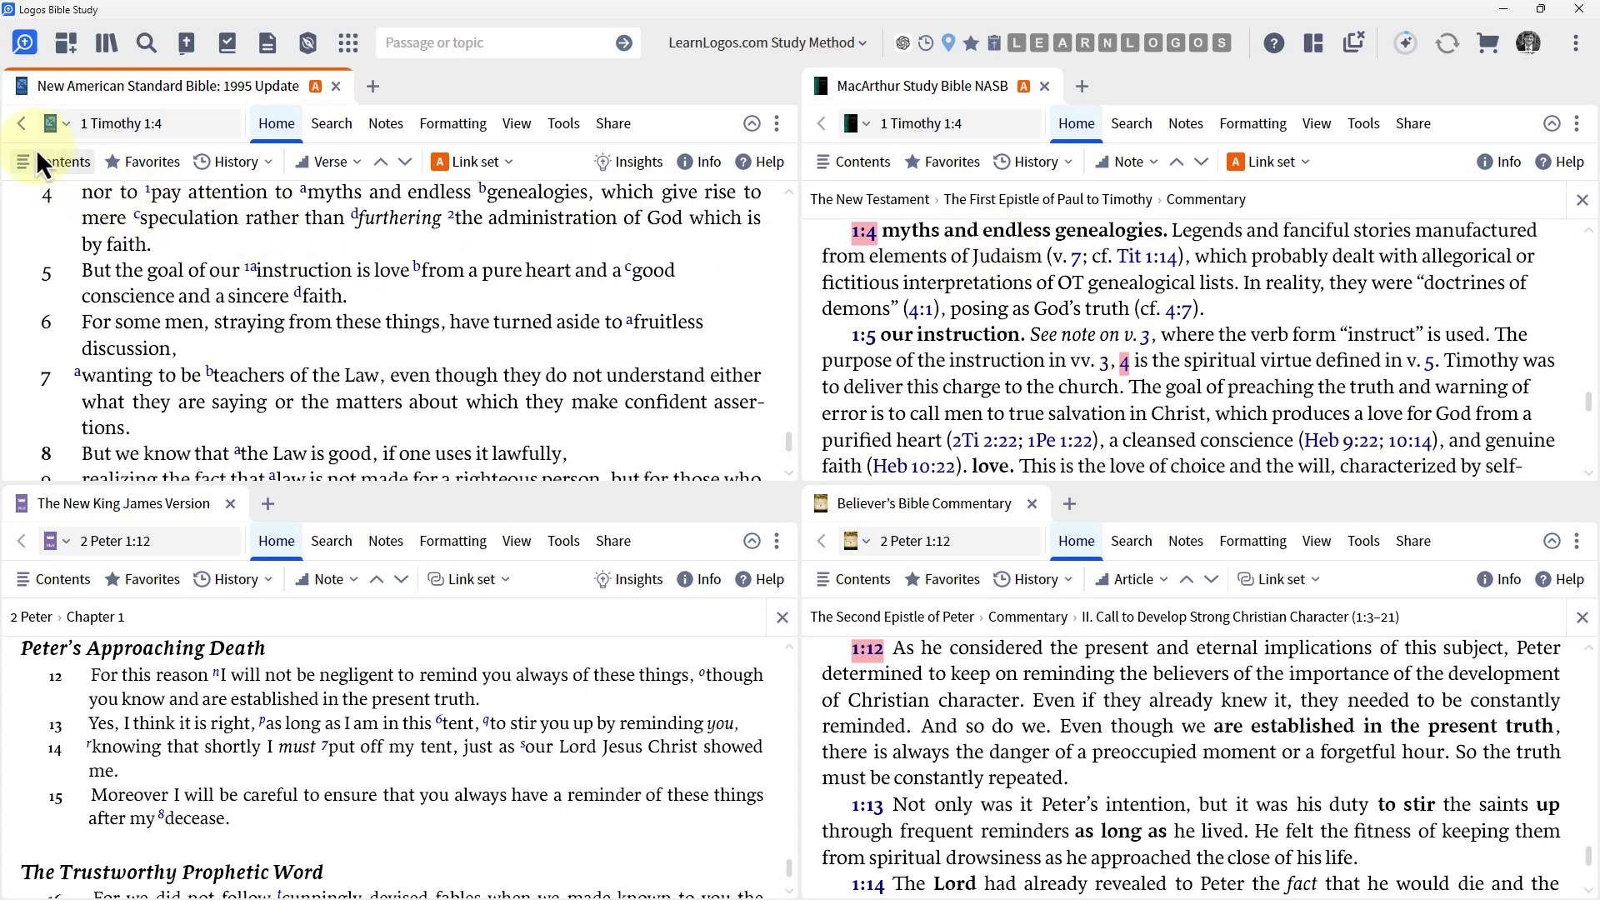
{"action": "left_click", "coordinate": [22, 126]}
{"action": "mouse_move", "coordinate": [424, 245]}
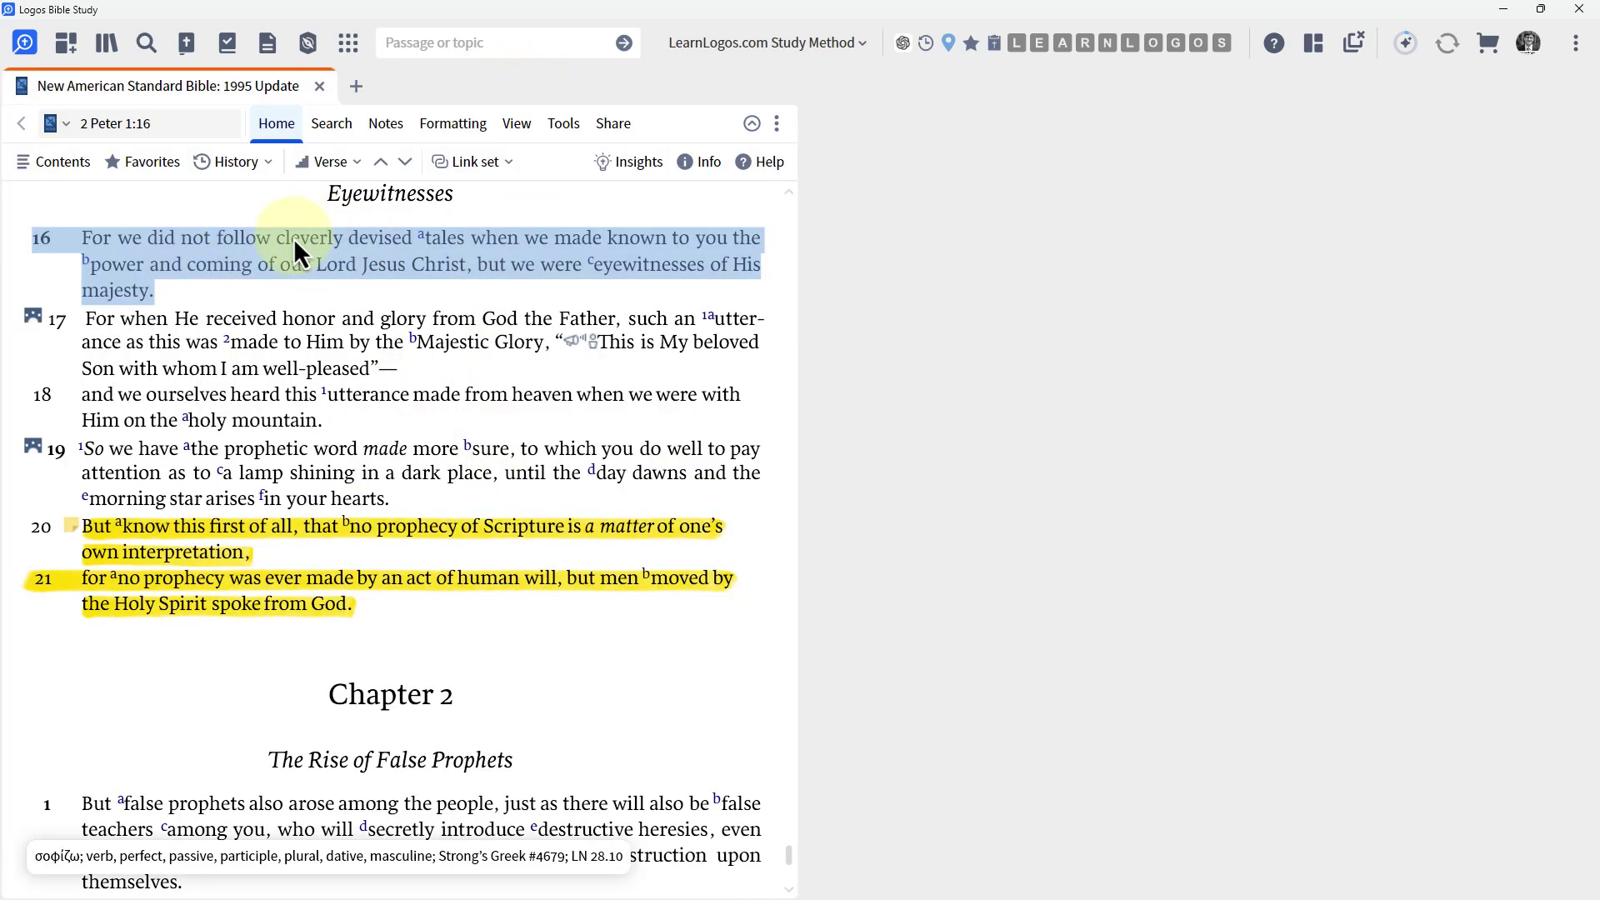
Step: Clear the verse selection, then double-click 'devised' to run a morph search for lemma.g:σοφίζω
{"action": "left_click", "coordinate": [382, 249]}
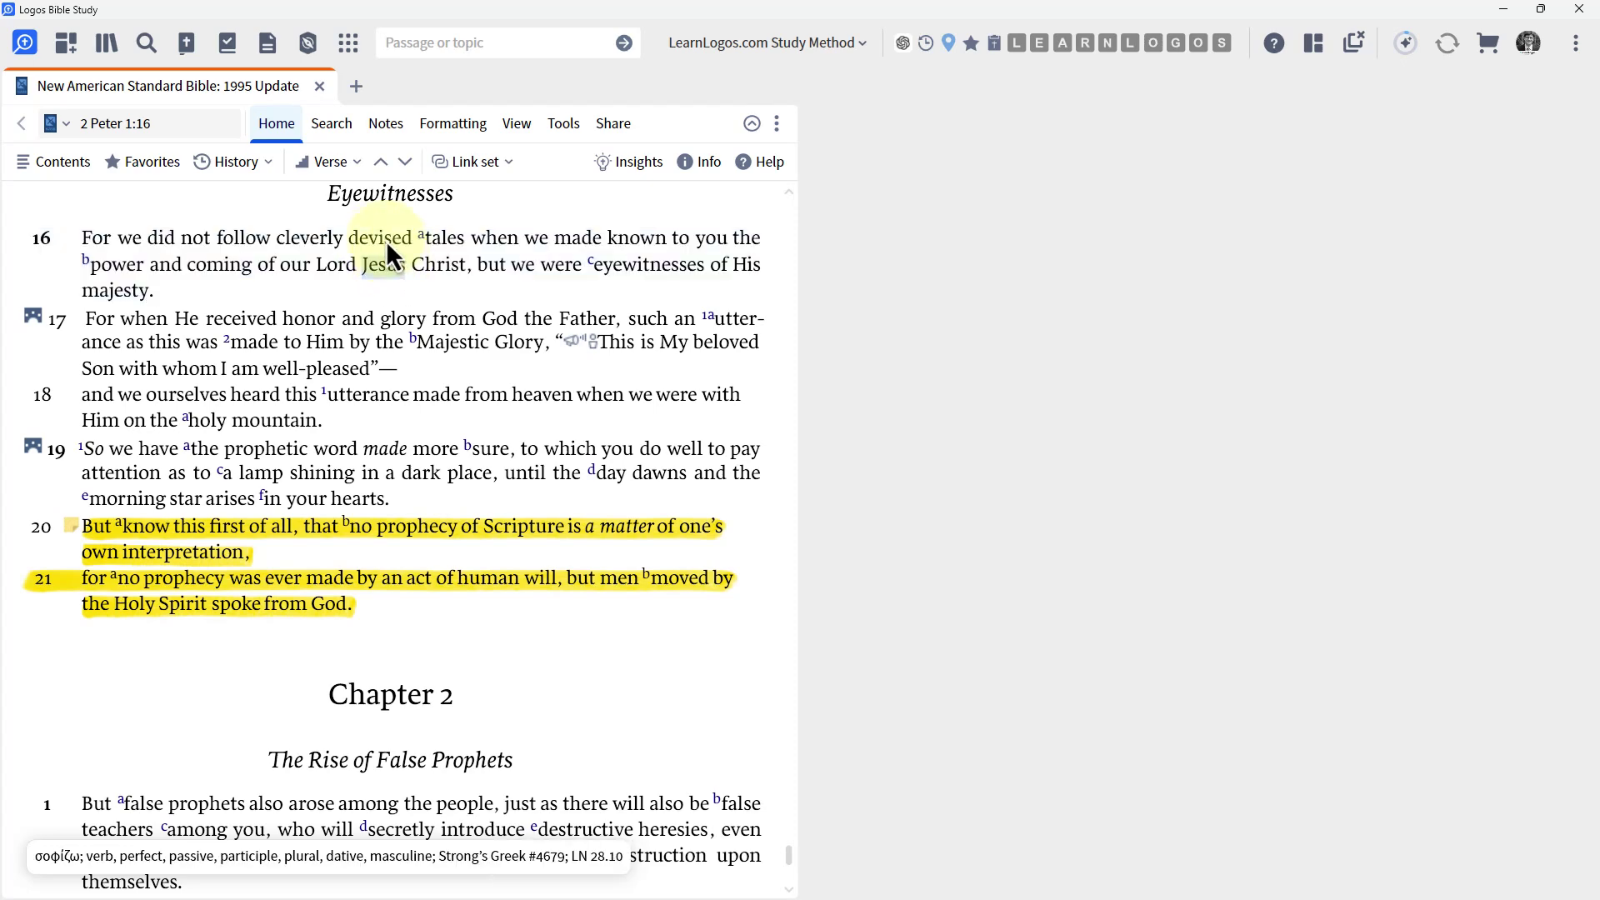
{"action": "double_click", "coordinate": [385, 240]}
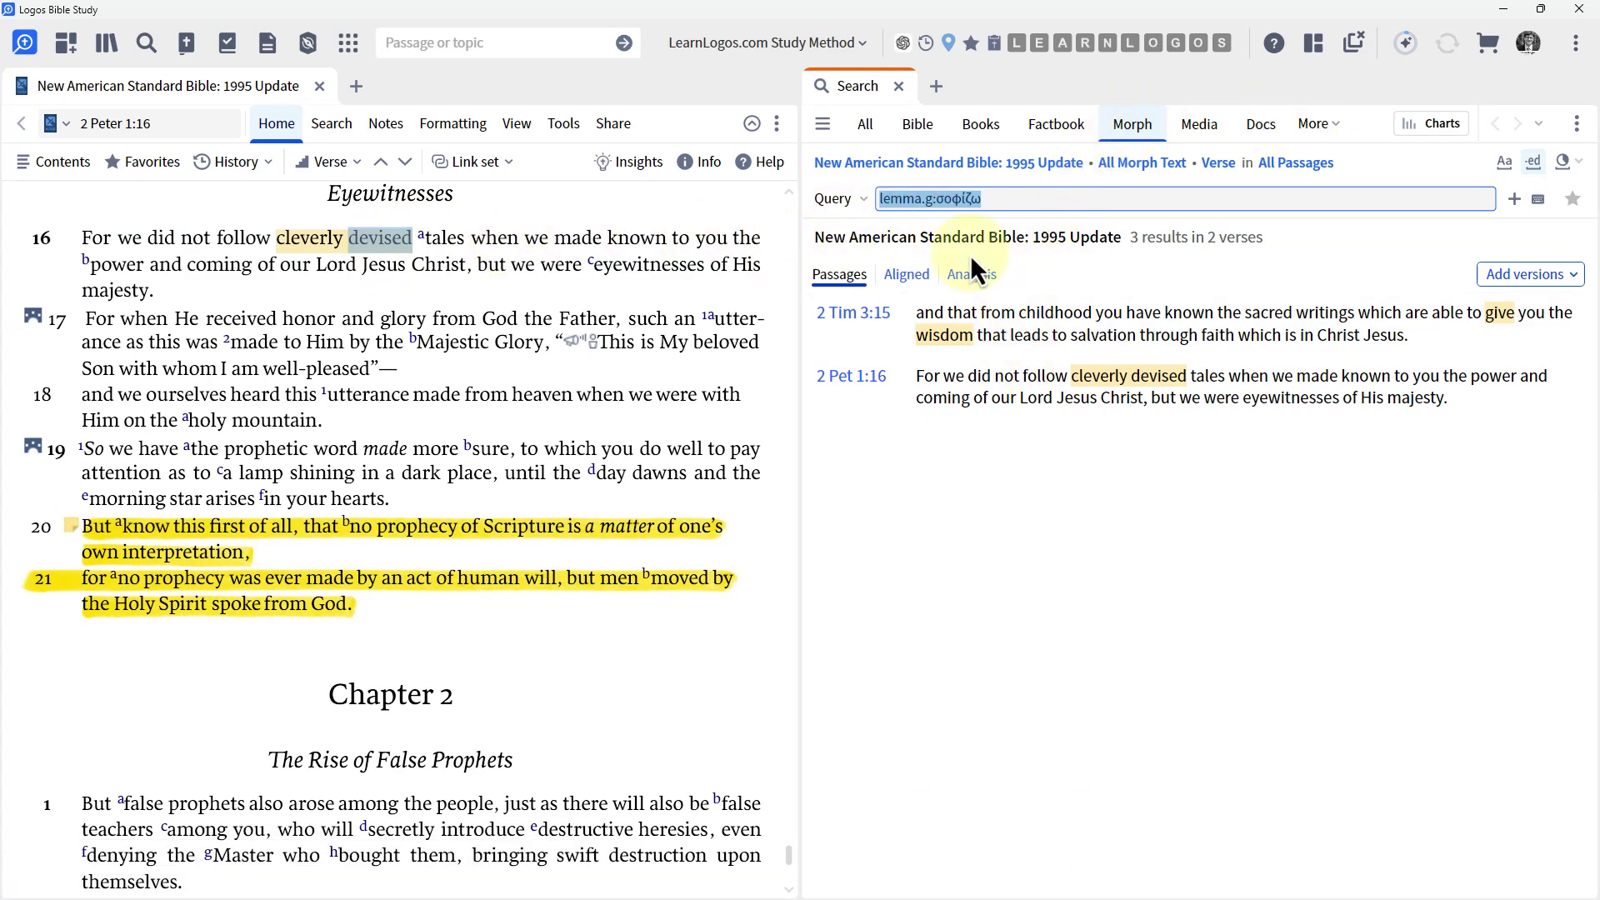
Step: Open Program Settings by searching 'program' in the Tools list
{"action": "left_click", "coordinate": [348, 49]}
{"action": "type", "text": "program"}
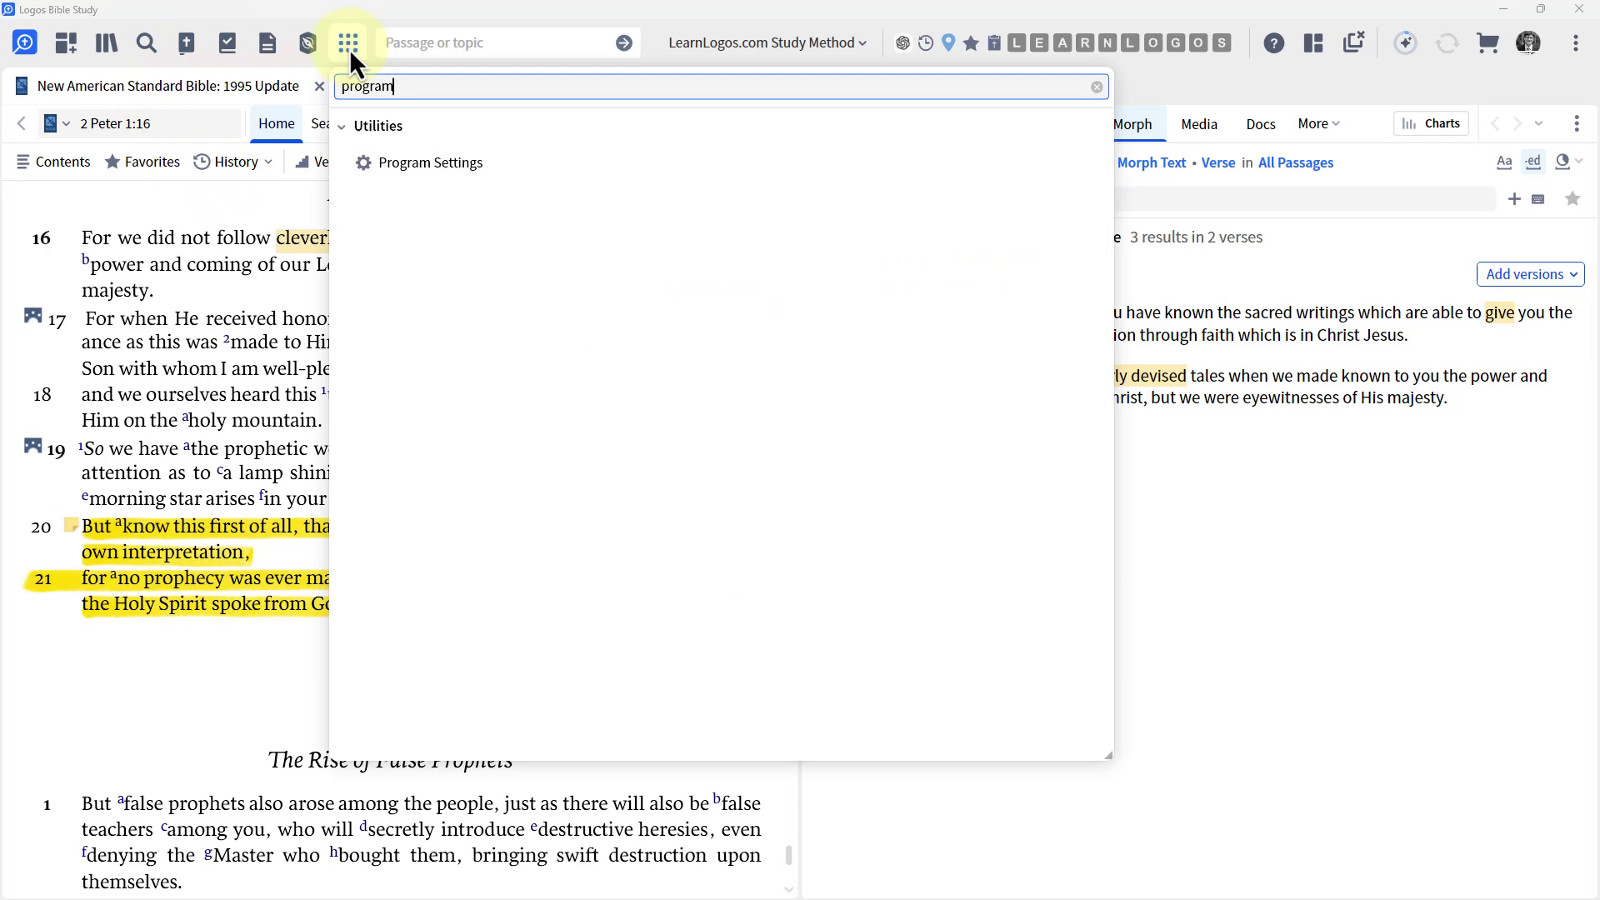
{"action": "left_click", "coordinate": [435, 165]}
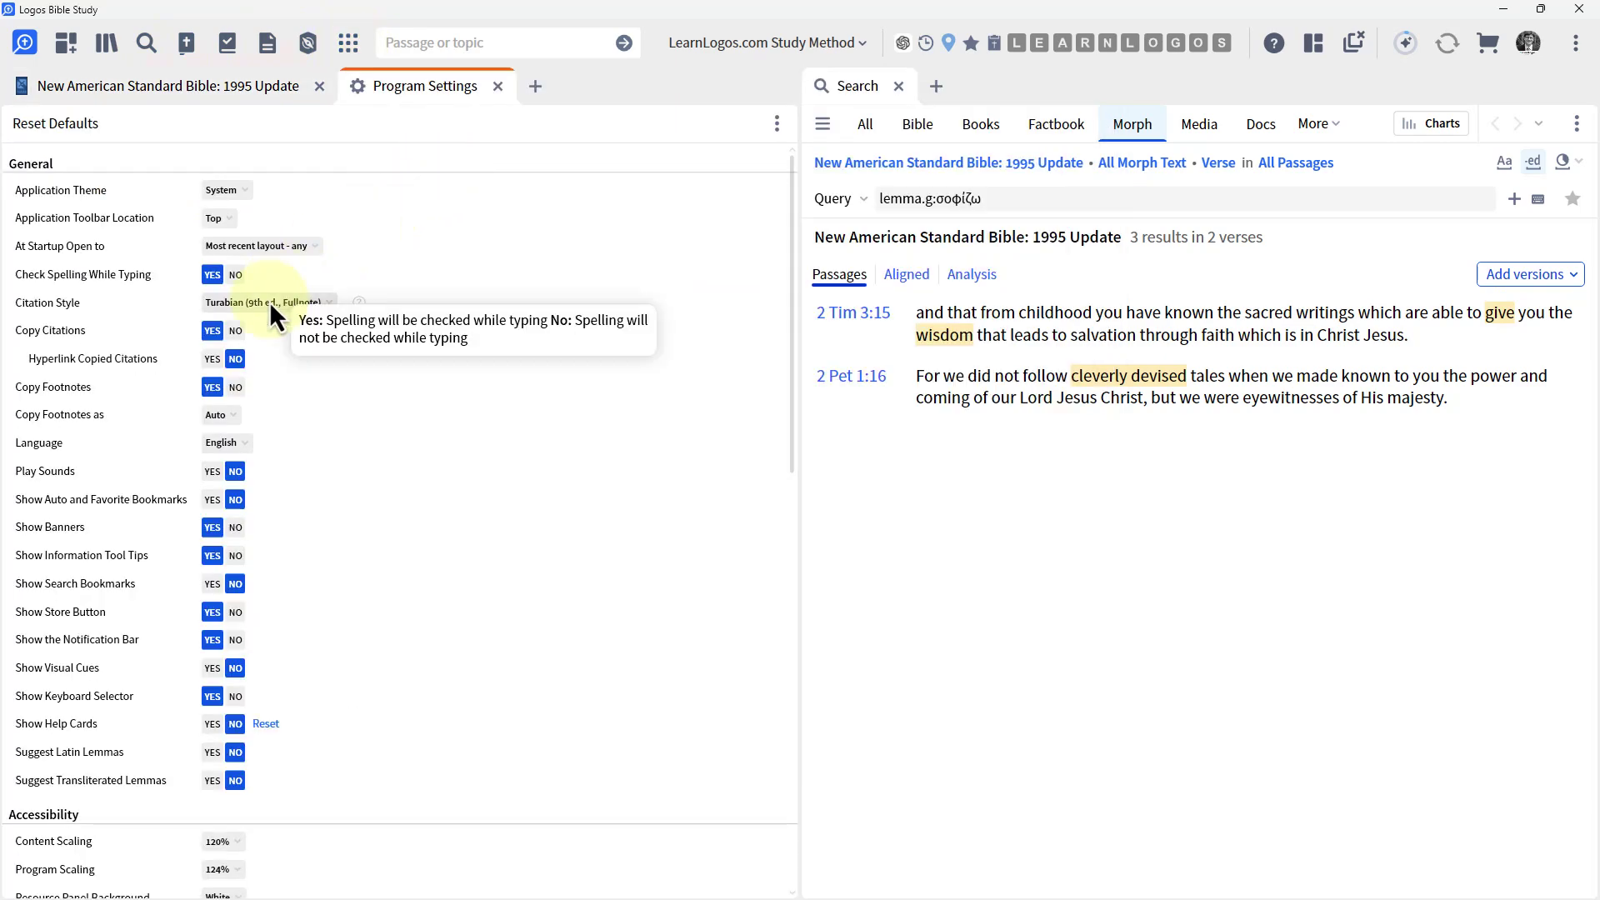
{"action": "scroll", "coordinate": [268, 302], "scroll_direction": "down", "scroll_amount": 7}
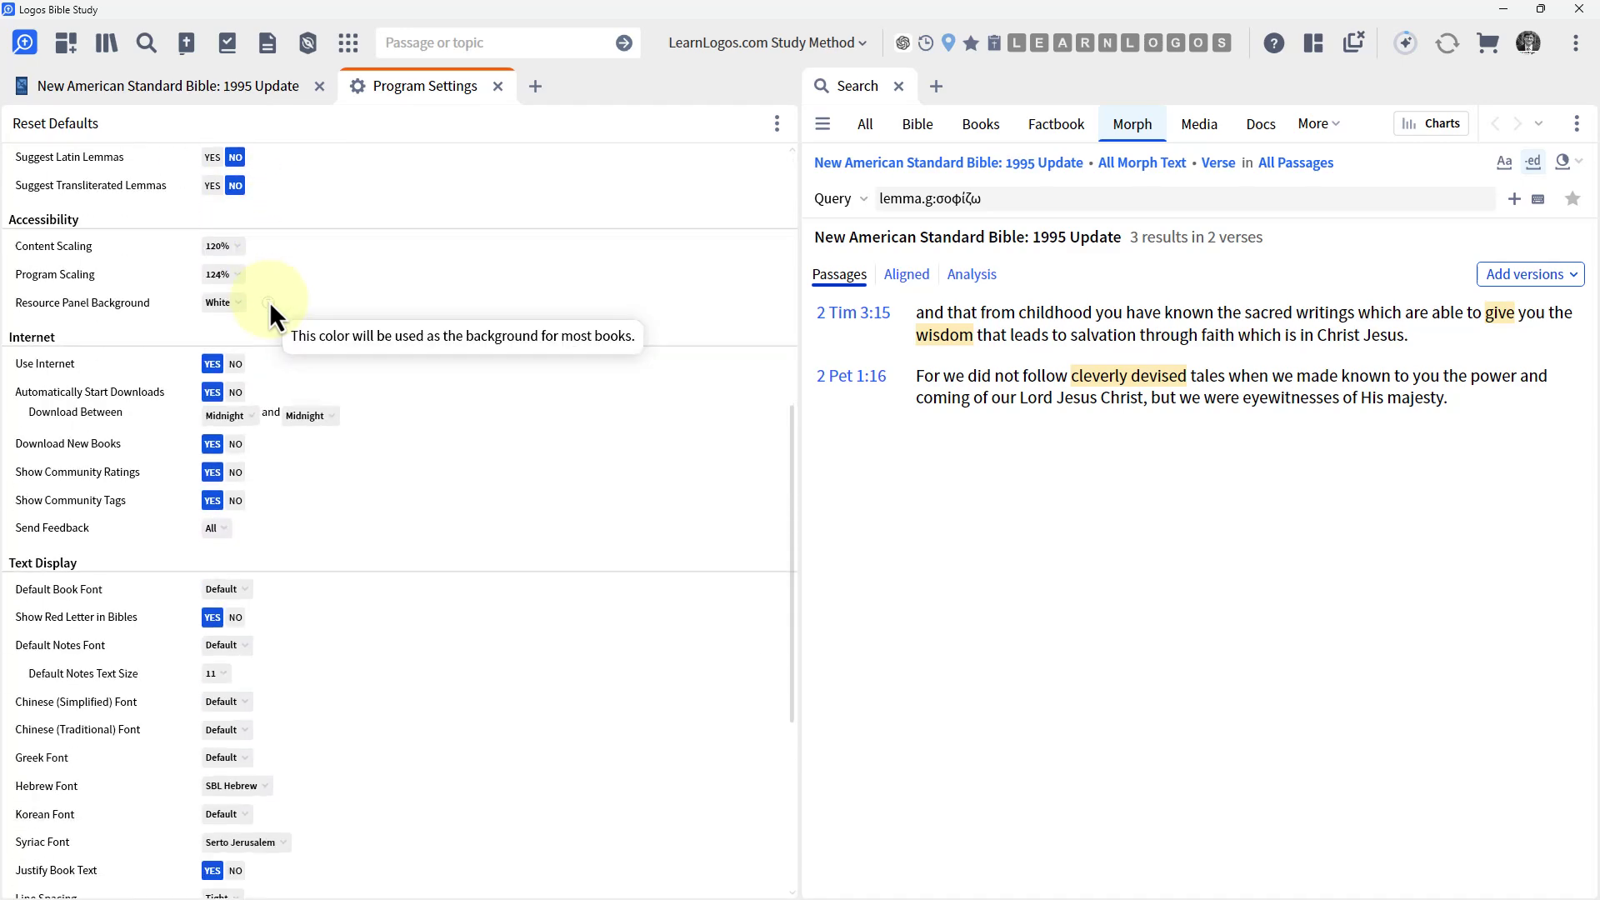
{"action": "scroll", "coordinate": [269, 301], "scroll_direction": "down", "scroll_amount": 5}
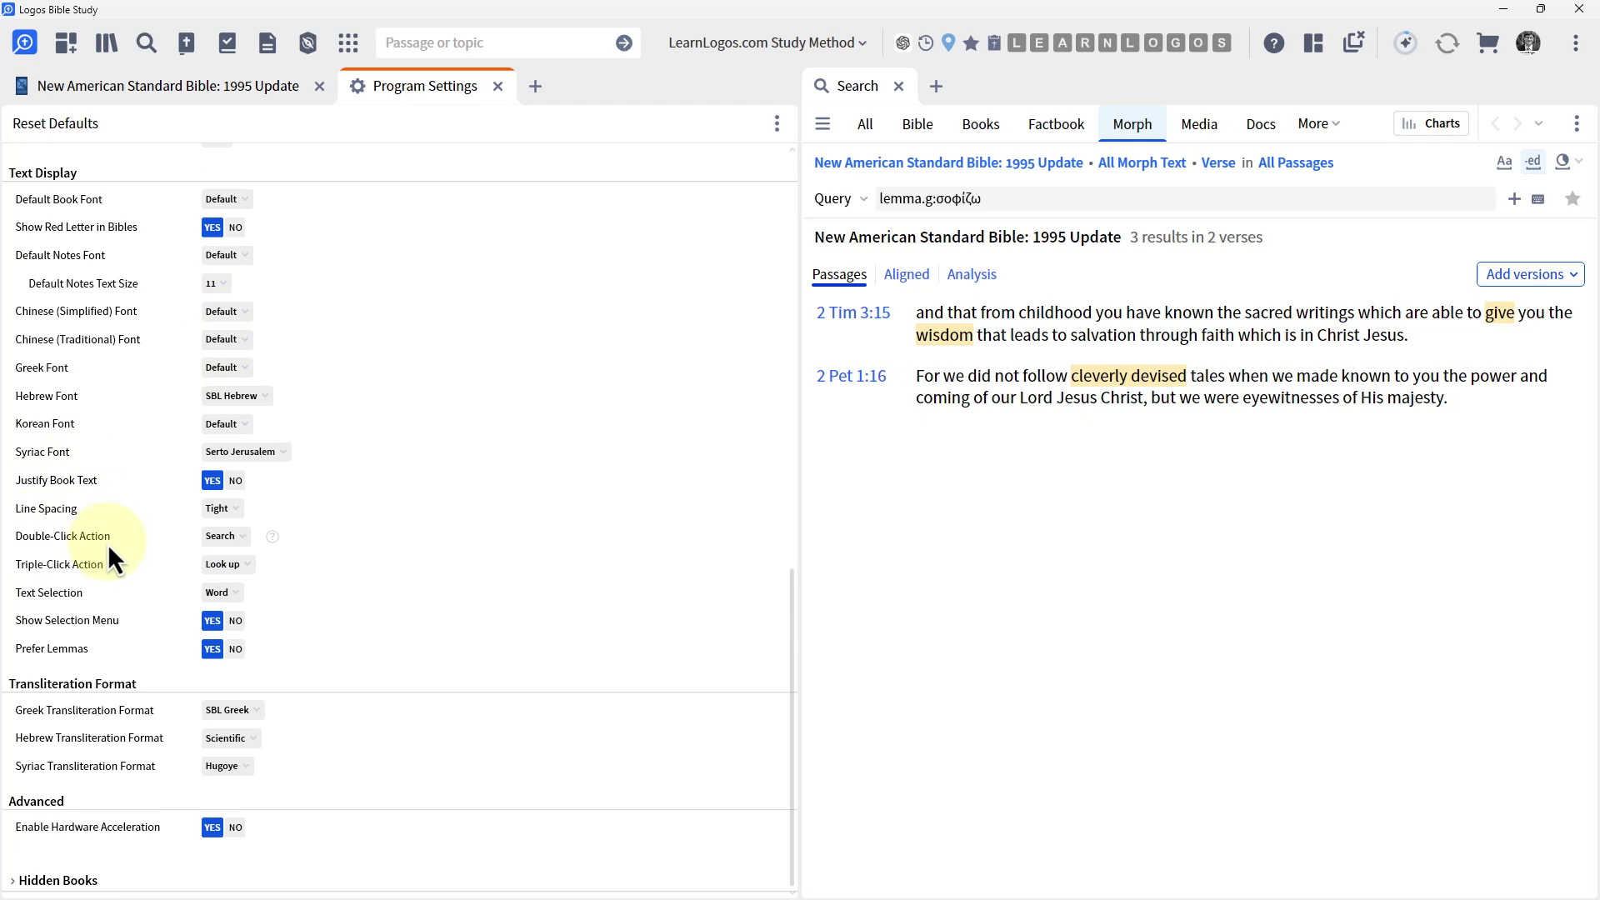
Step: Enlarge the settings panel's text size, then restore it
{"action": "left_click", "coordinate": [777, 127]}
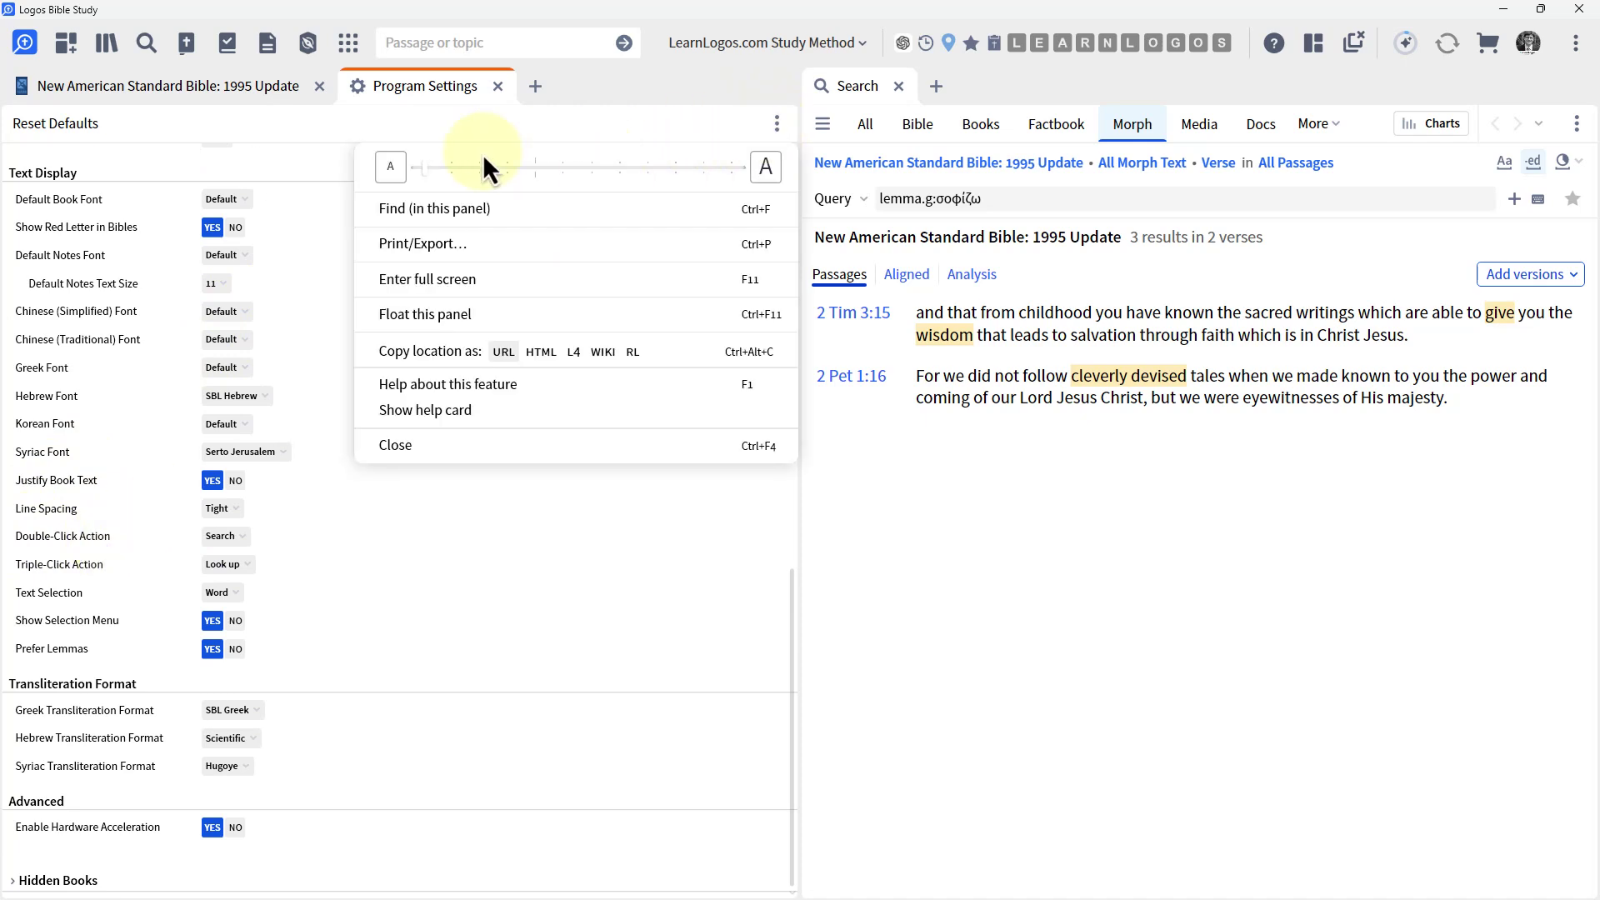
{"action": "left_click_drag", "start_coordinate": [423, 169], "coordinate": [533, 177]}
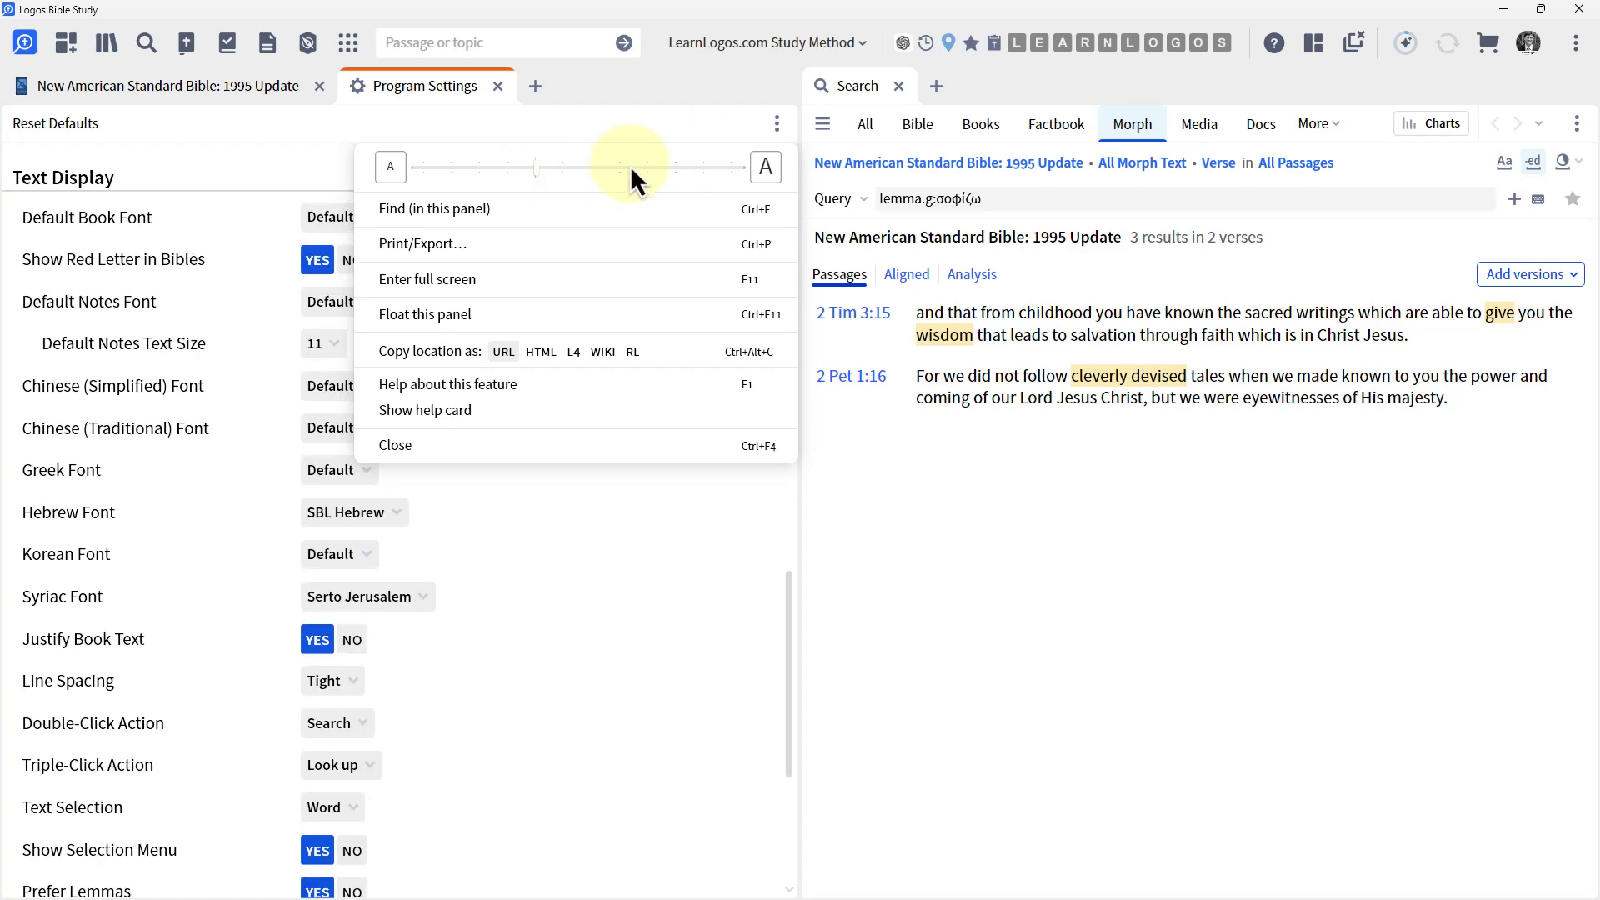
{"action": "left_click", "coordinate": [781, 125]}
{"action": "left_click", "coordinate": [776, 127]}
{"action": "mouse_move", "coordinate": [537, 171]}
{"action": "left_mouse_down"}
{"action": "mouse_move", "coordinate": [598, 172]}
{"action": "mouse_move", "coordinate": [527, 175]}
{"action": "left_mouse_up"}
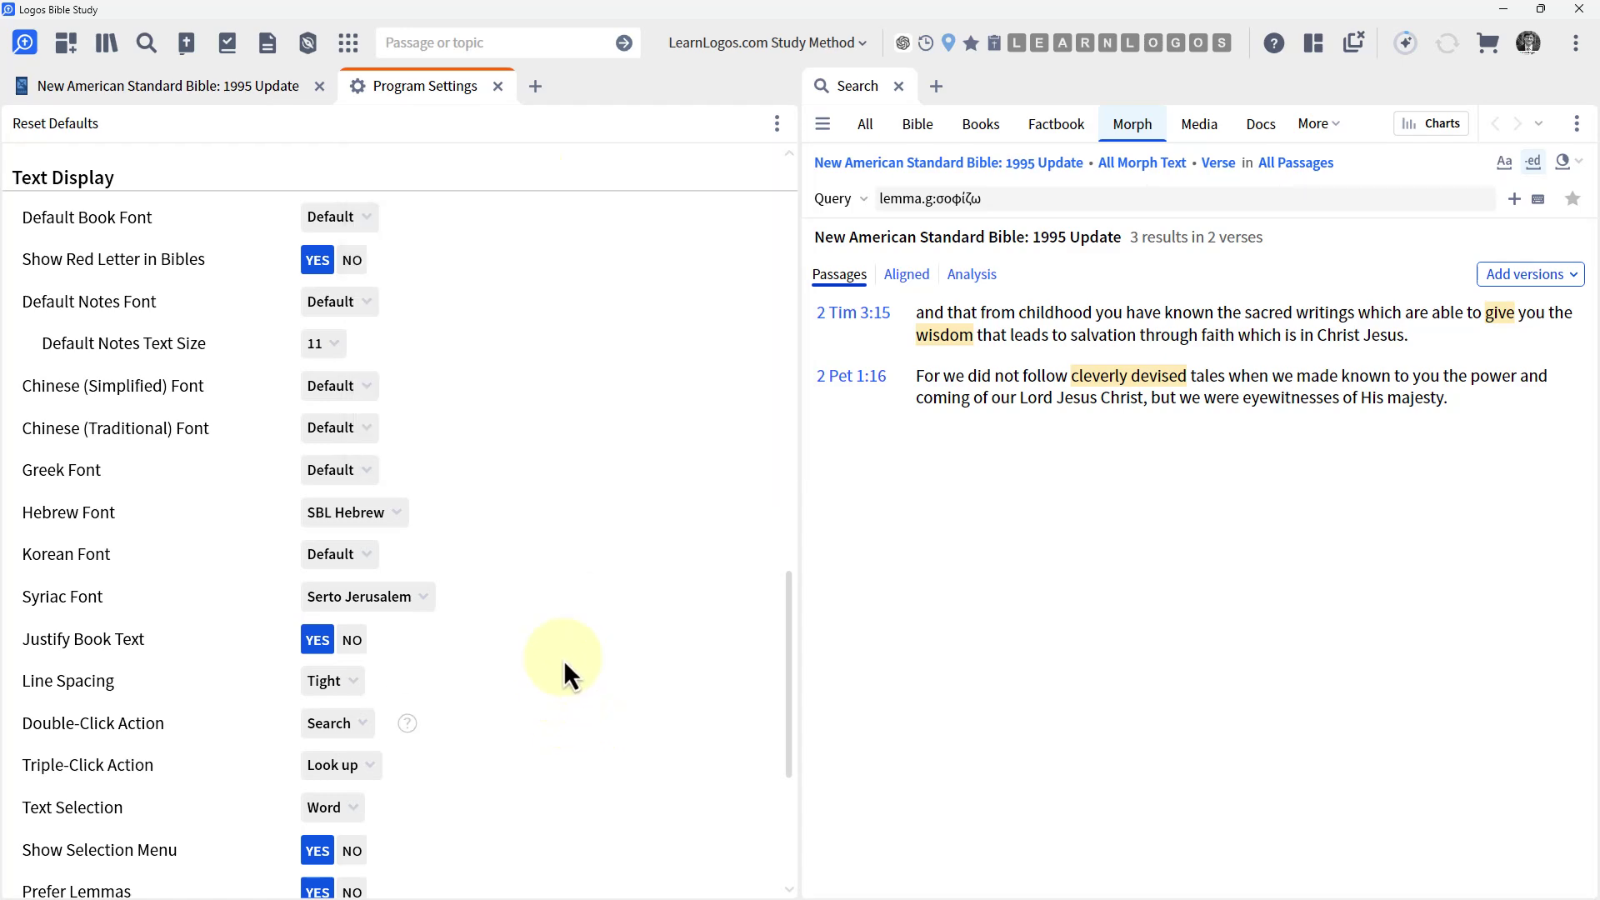
{"action": "scroll", "coordinate": [563, 659], "scroll_direction": "down", "scroll_amount": 4}
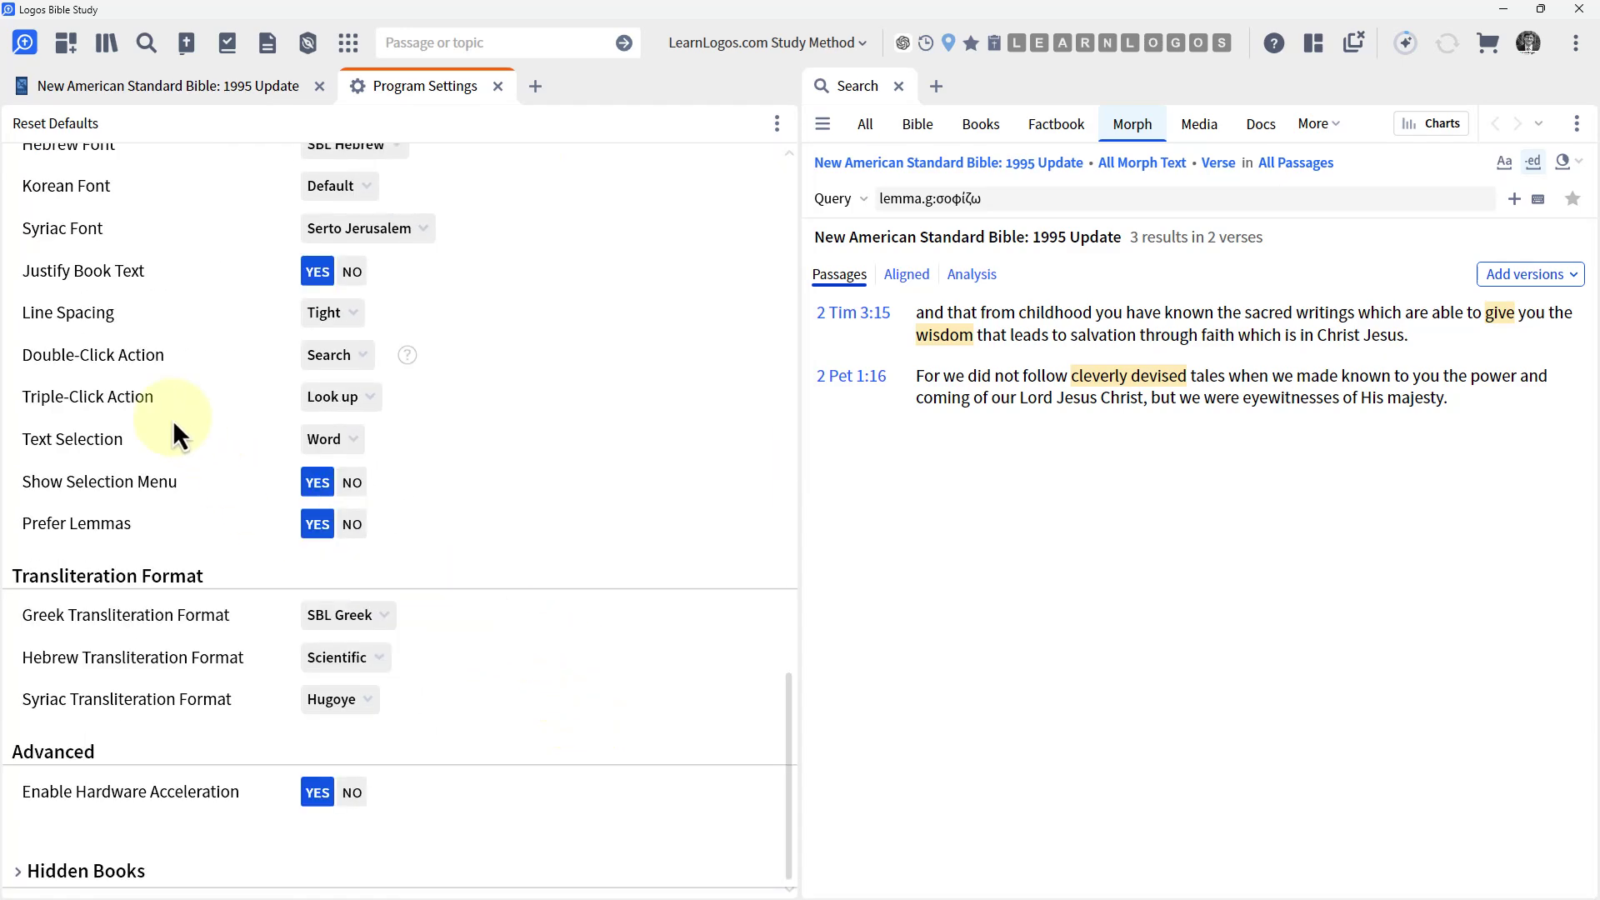
Step: Keep Double-Click Action as Search and Triple-Click Action as Look up, then return to the NASB
{"action": "left_click", "coordinate": [330, 358]}
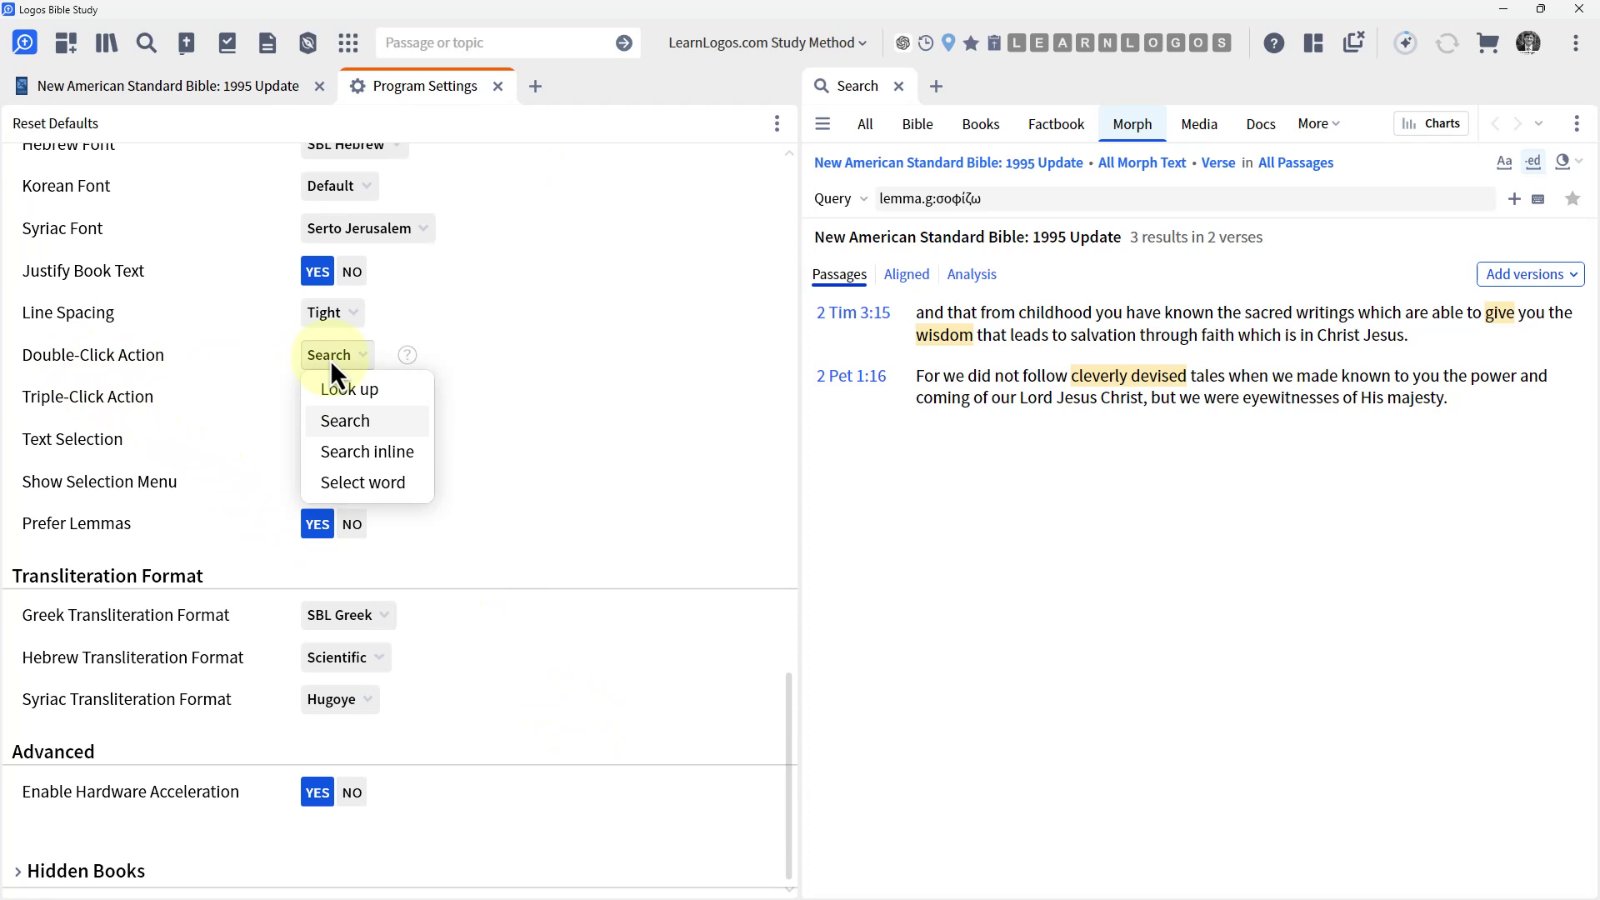
{"action": "left_click", "coordinate": [370, 425]}
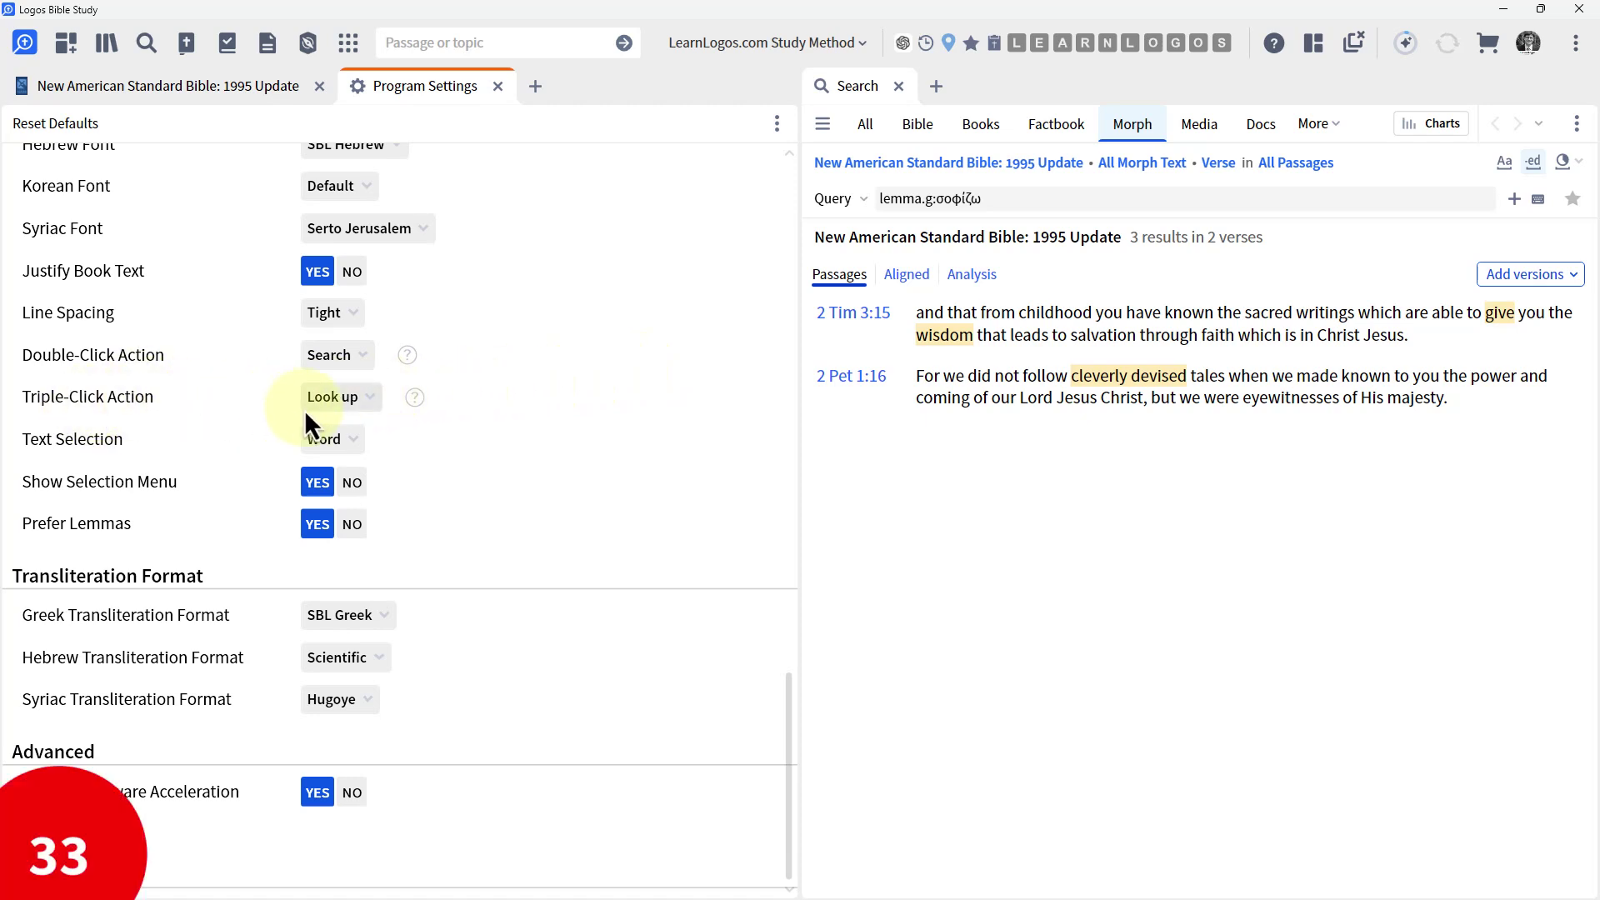
{"action": "left_click", "coordinate": [325, 397]}
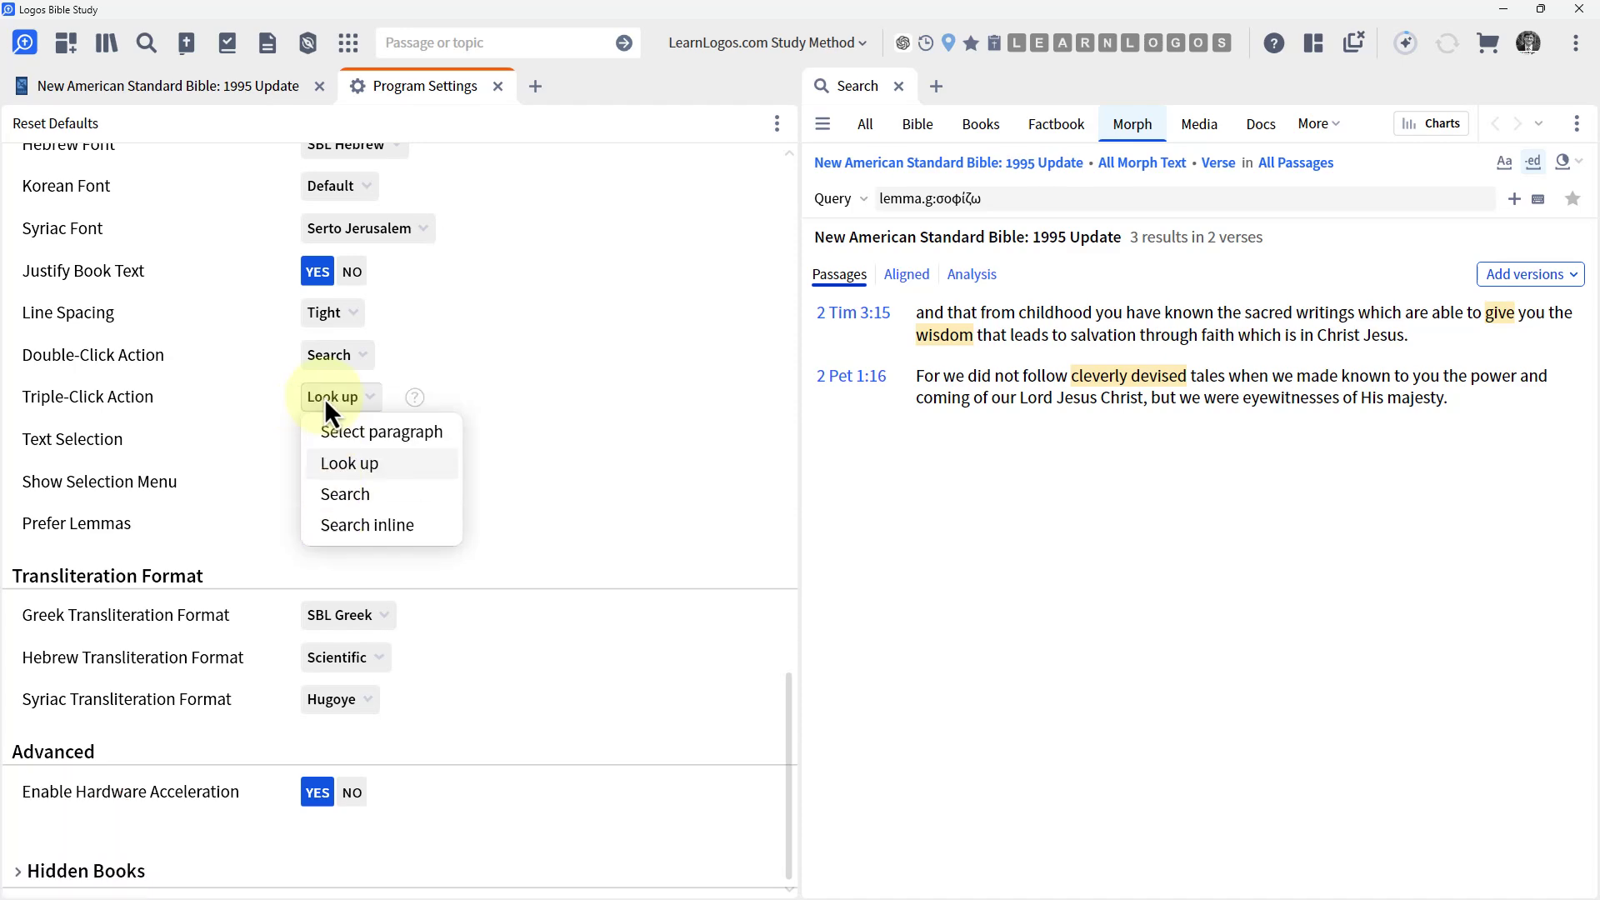
{"action": "left_click", "coordinate": [369, 462]}
{"action": "left_click", "coordinate": [196, 99]}
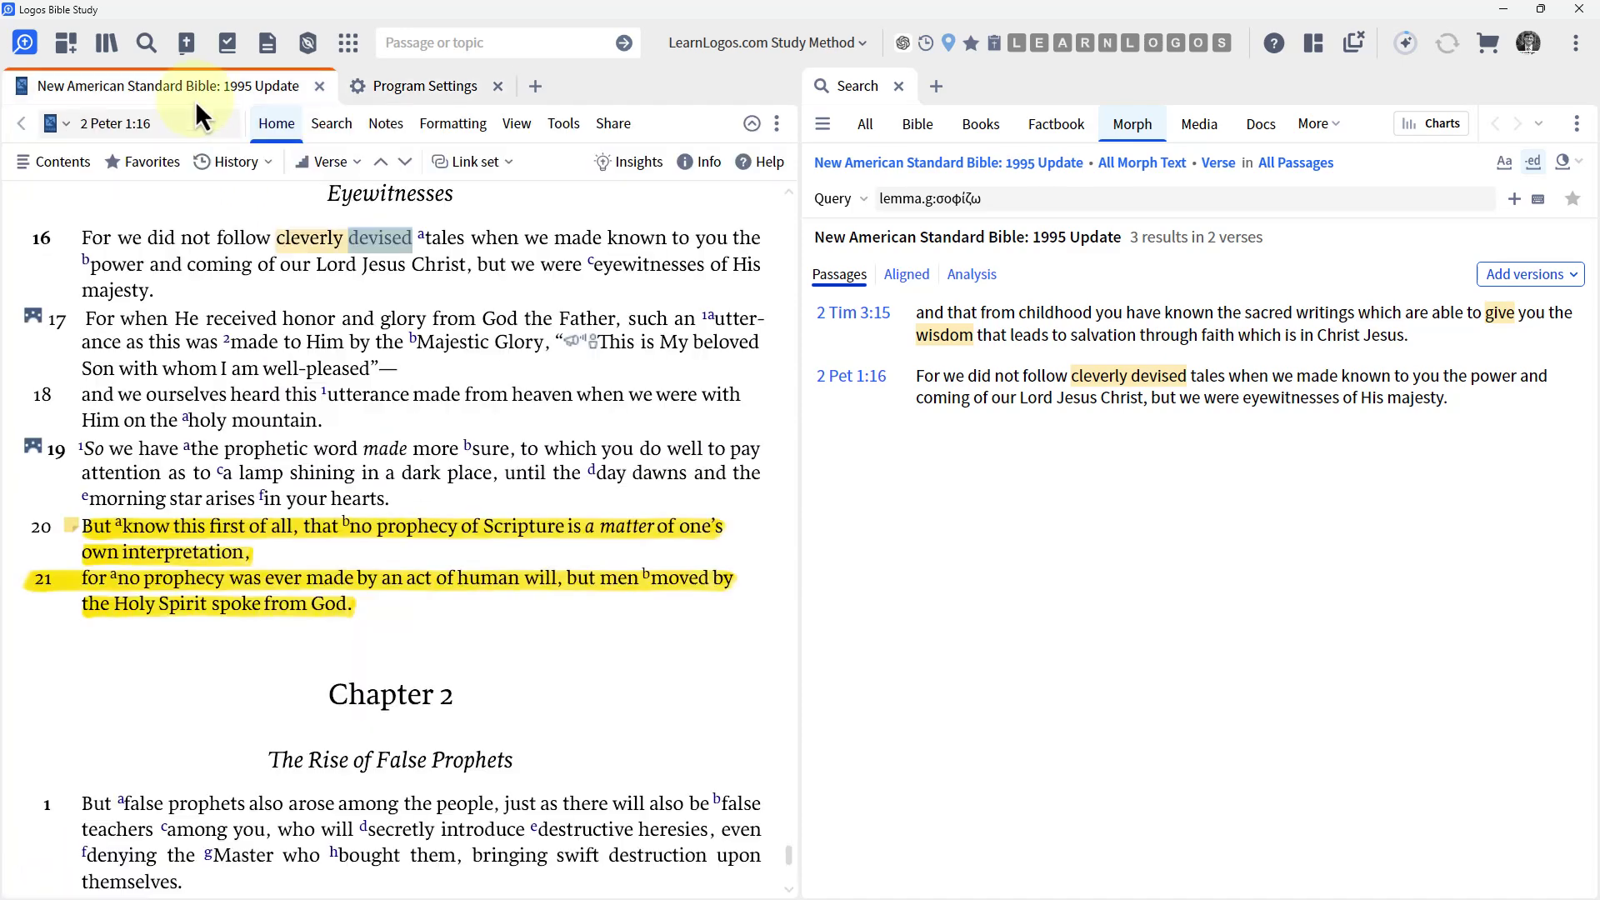
Step: Look up 'devised' in DBL Greek entry 5054 σοφίζομαι, then bring Program Settings back
{"action": "mouse_move", "coordinate": [384, 252]}
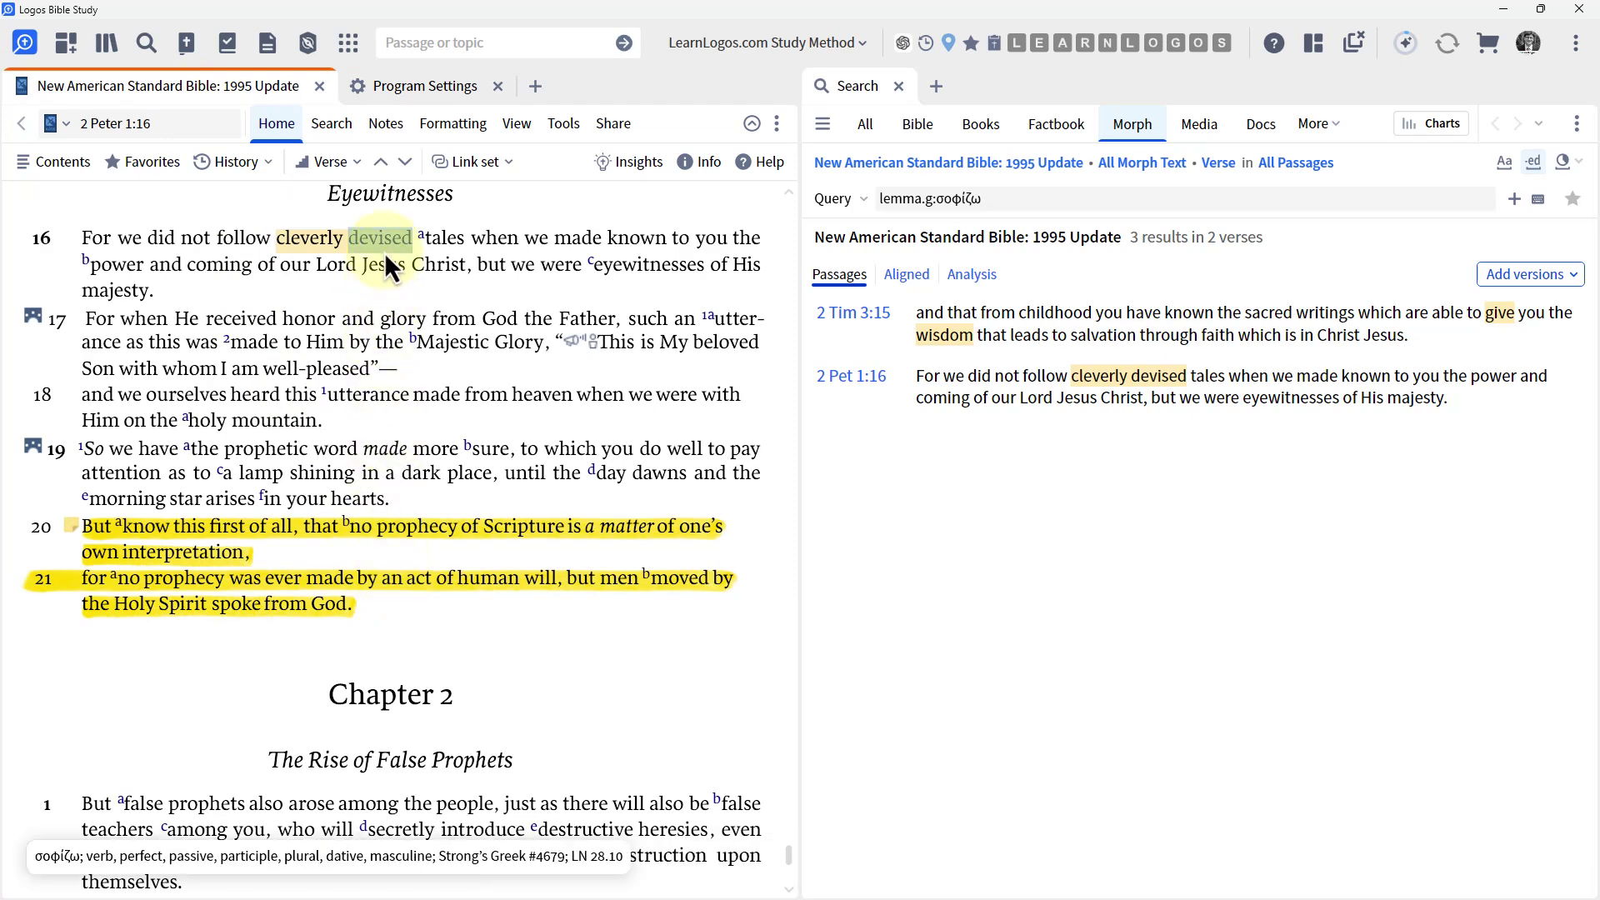
{"action": "double_click", "coordinate": [384, 249]}
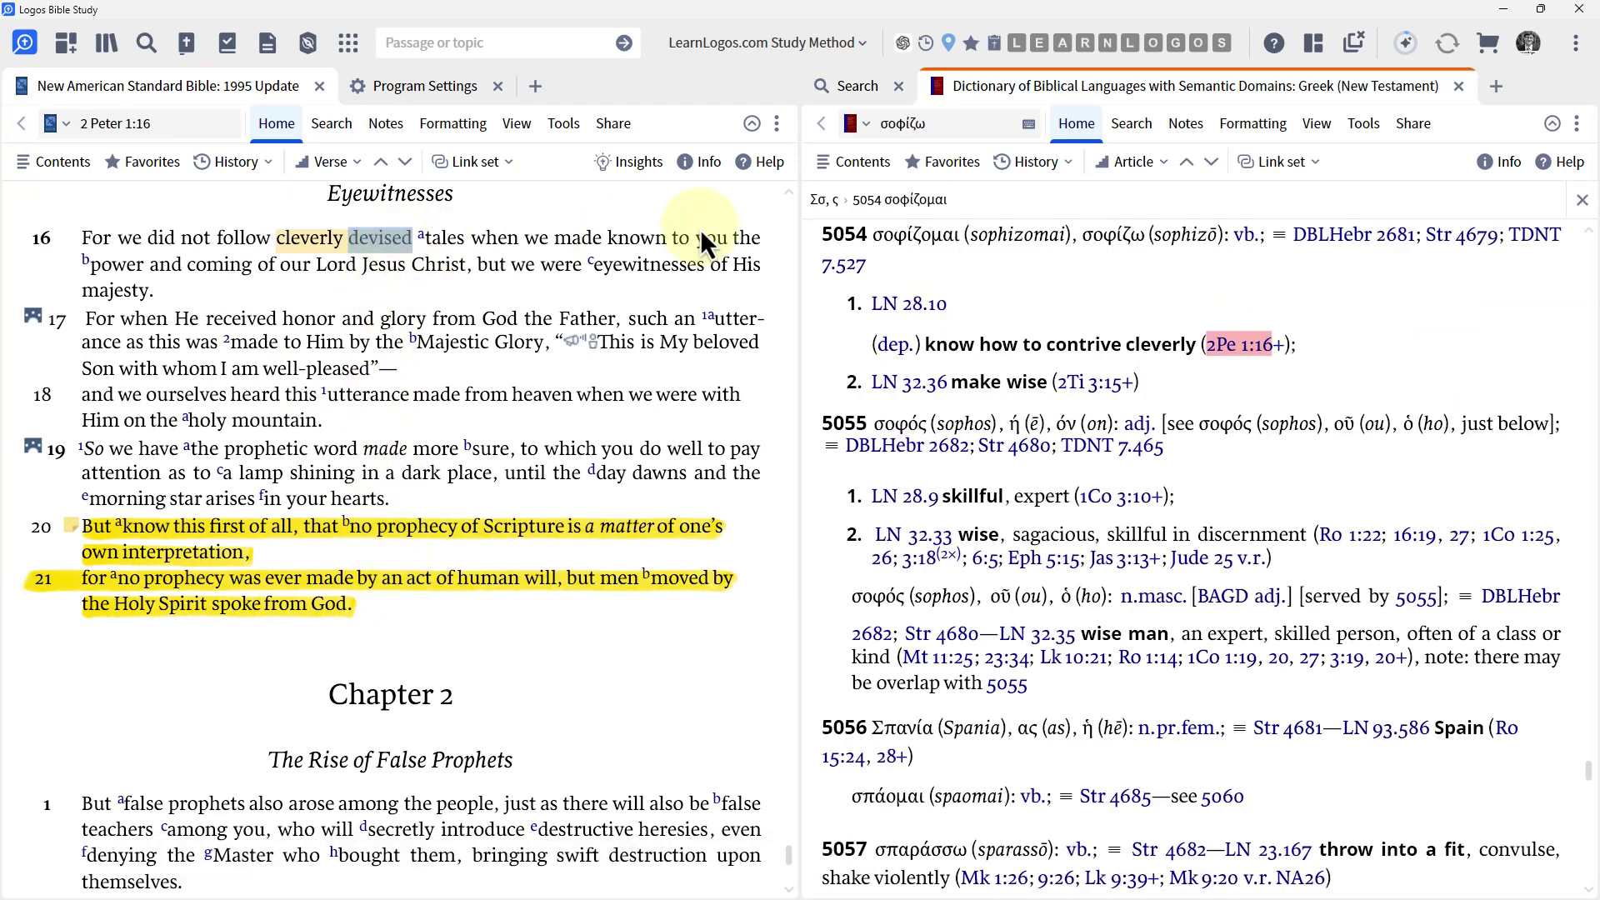
{"action": "mouse_move", "coordinate": [1113, 89]}
{"action": "left_click", "coordinate": [384, 97]}
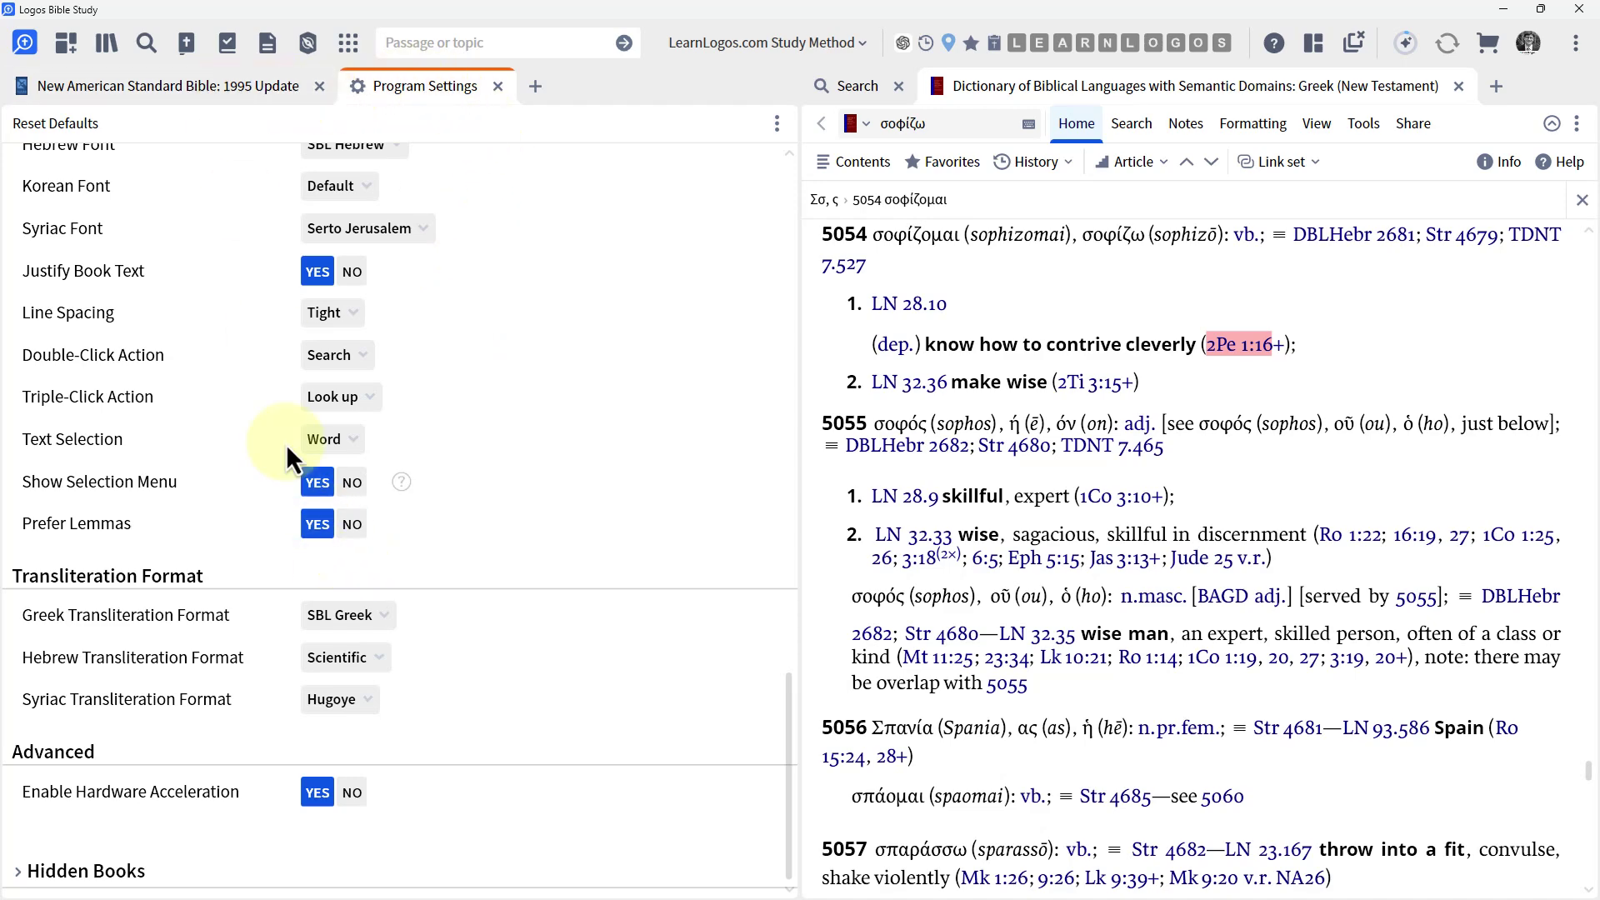
Step: Find 'webster dic' in the Library and open Merriam-Webster's Collegiate Dictionary (Eleventh Edition)
{"action": "left_click", "coordinate": [178, 87]}
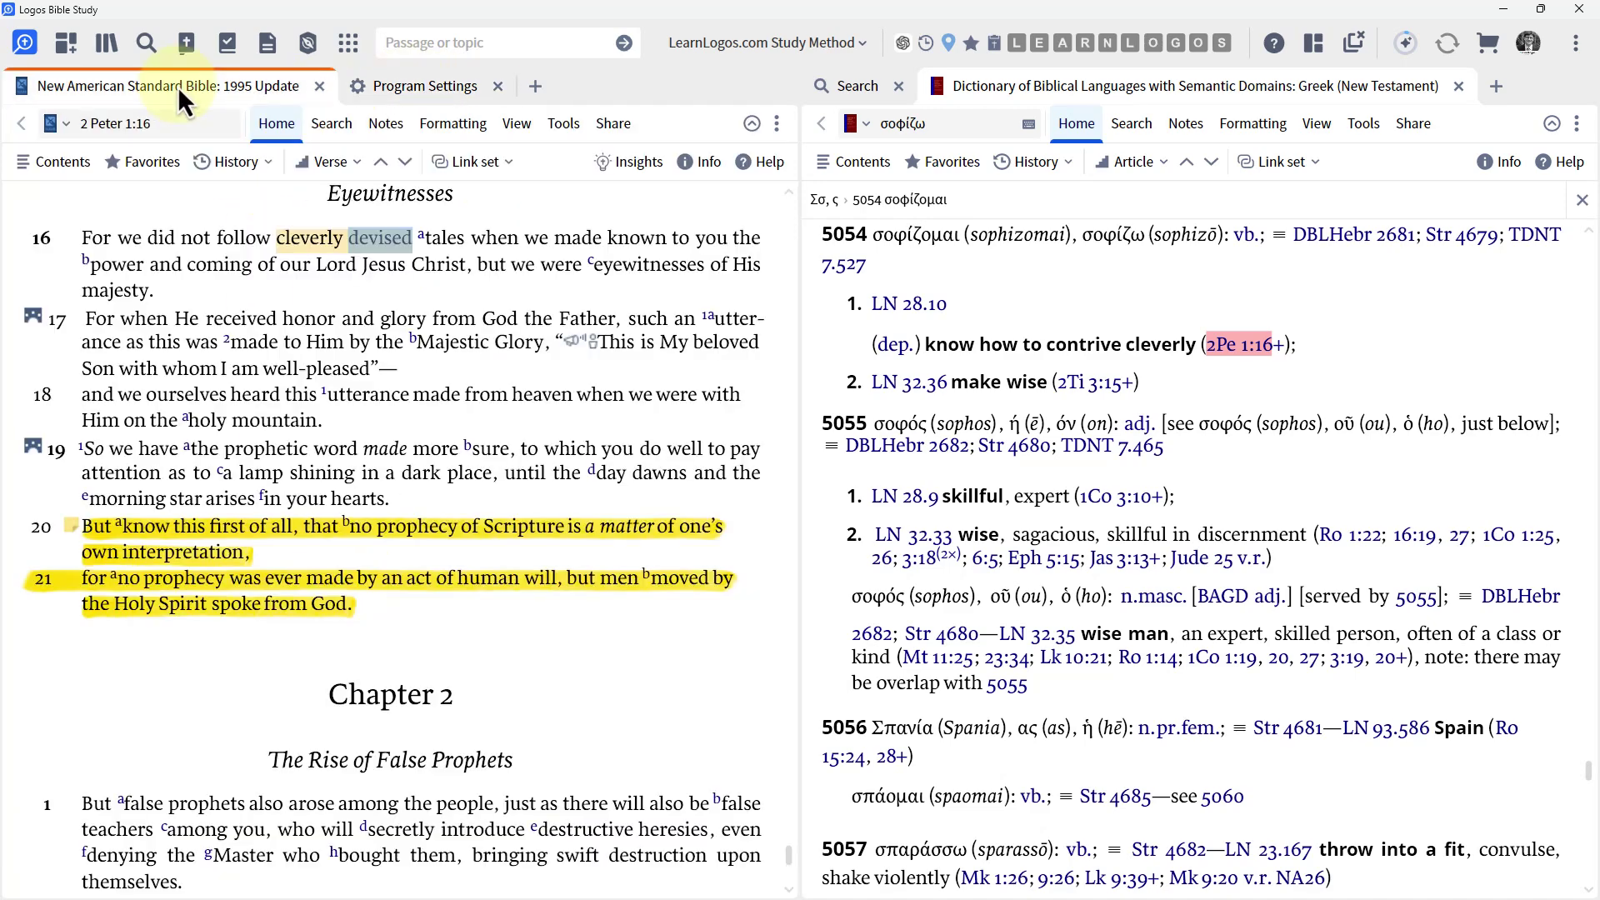
{"action": "left_click", "coordinate": [104, 48]}
{"action": "type", "text": "webster dic"}
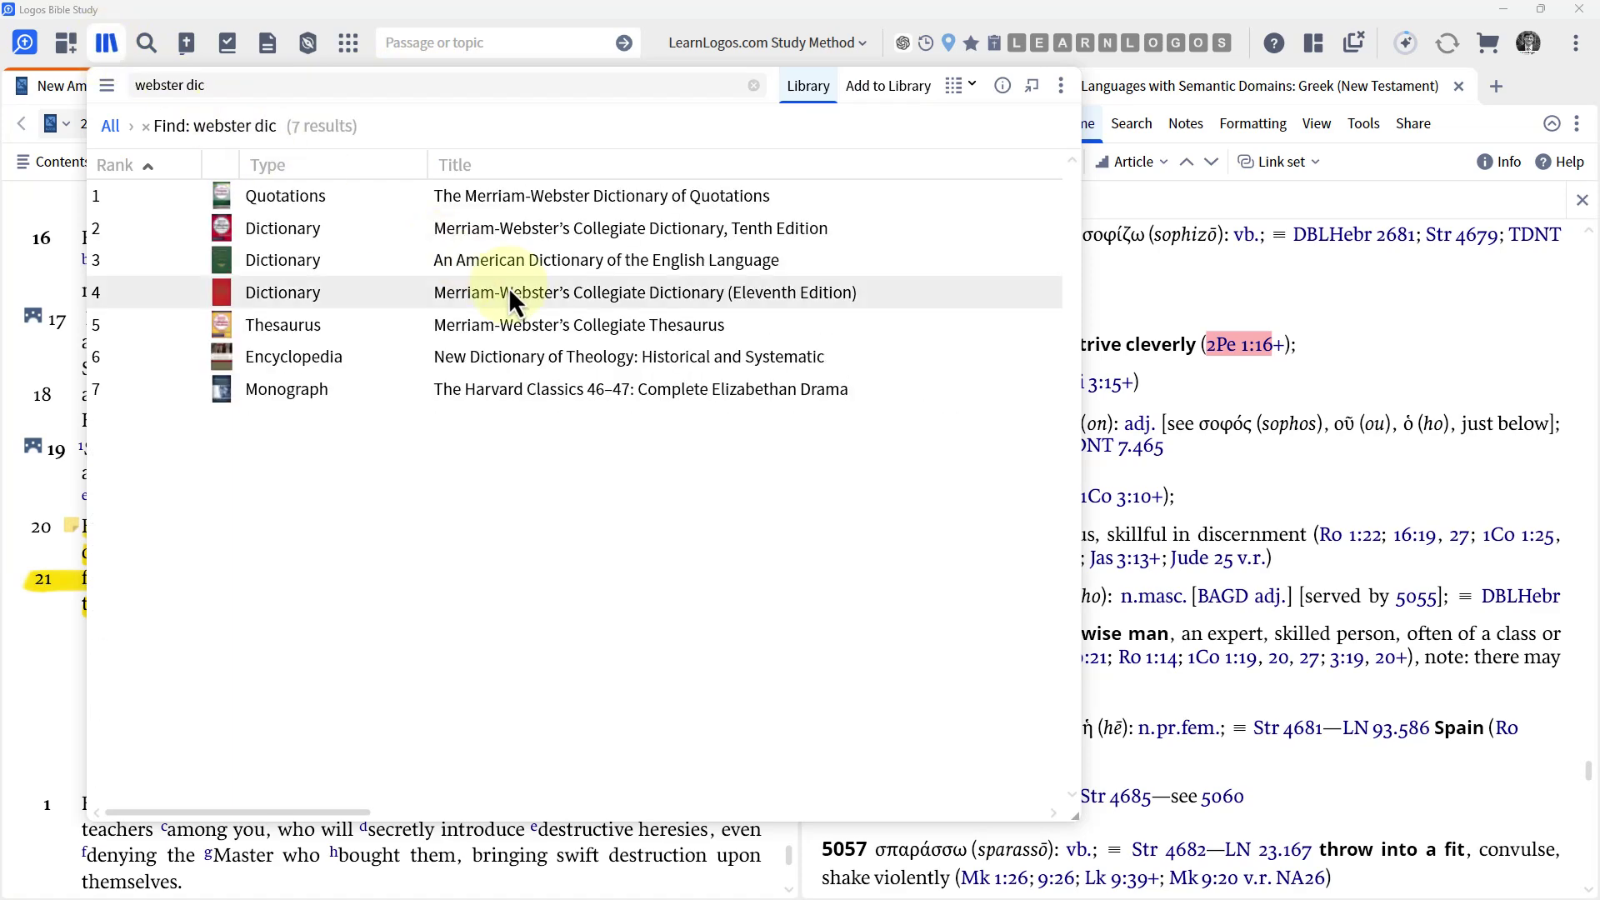
{"action": "left_click", "coordinate": [510, 297]}
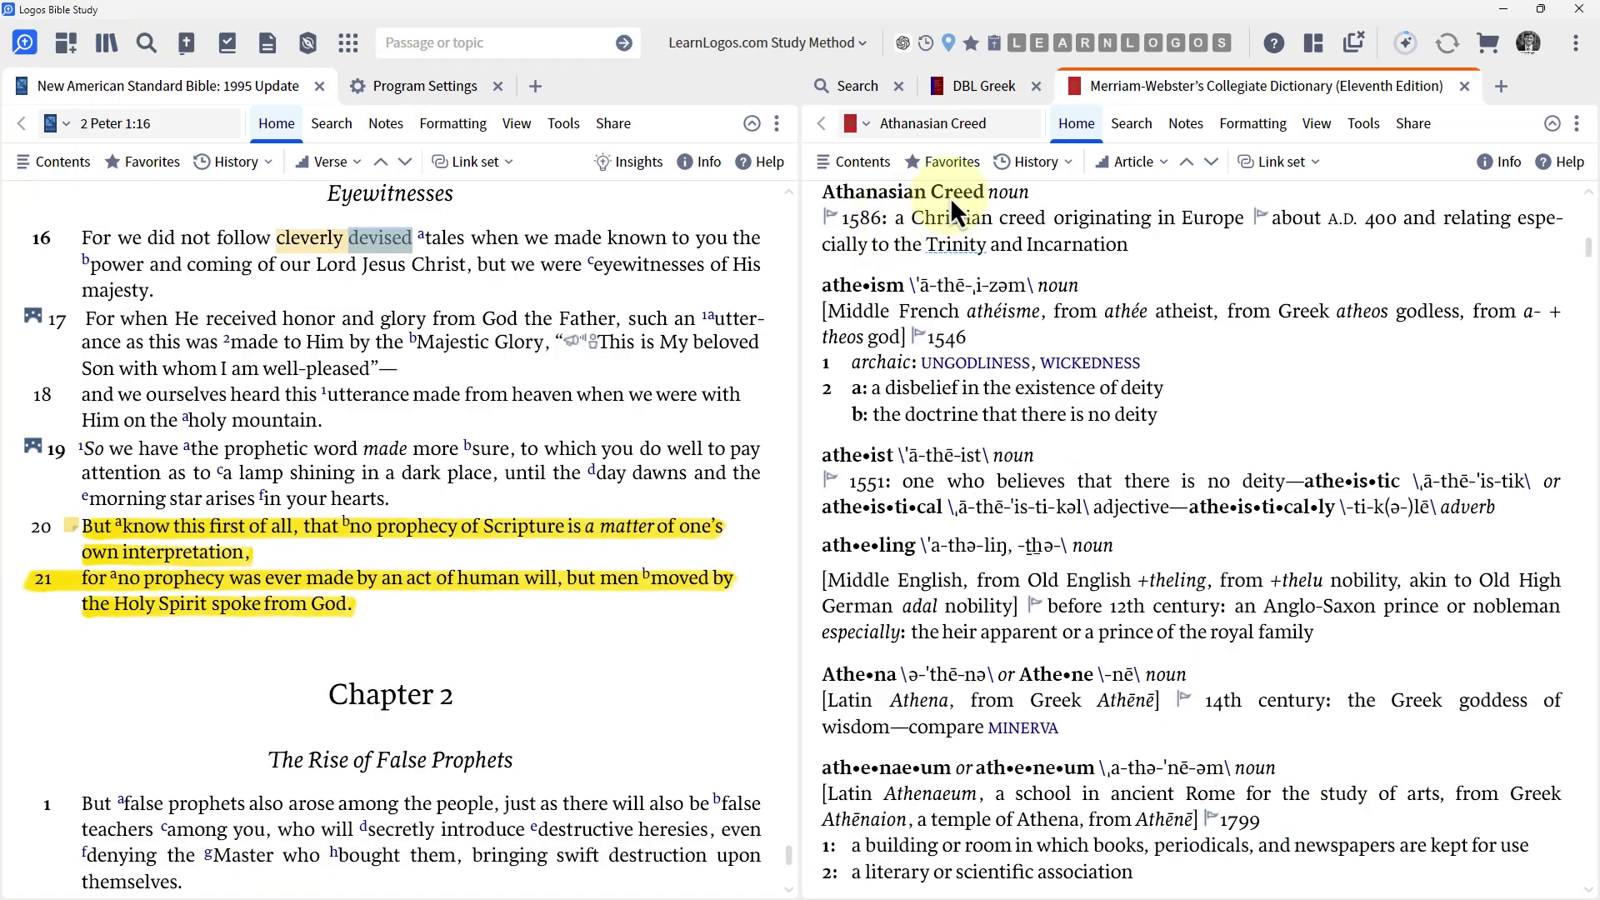
Step: Search the books for 'Creed' from the Athanasian Creed entry, then close the ZEB A-C article
{"action": "double_click", "coordinate": [950, 195]}
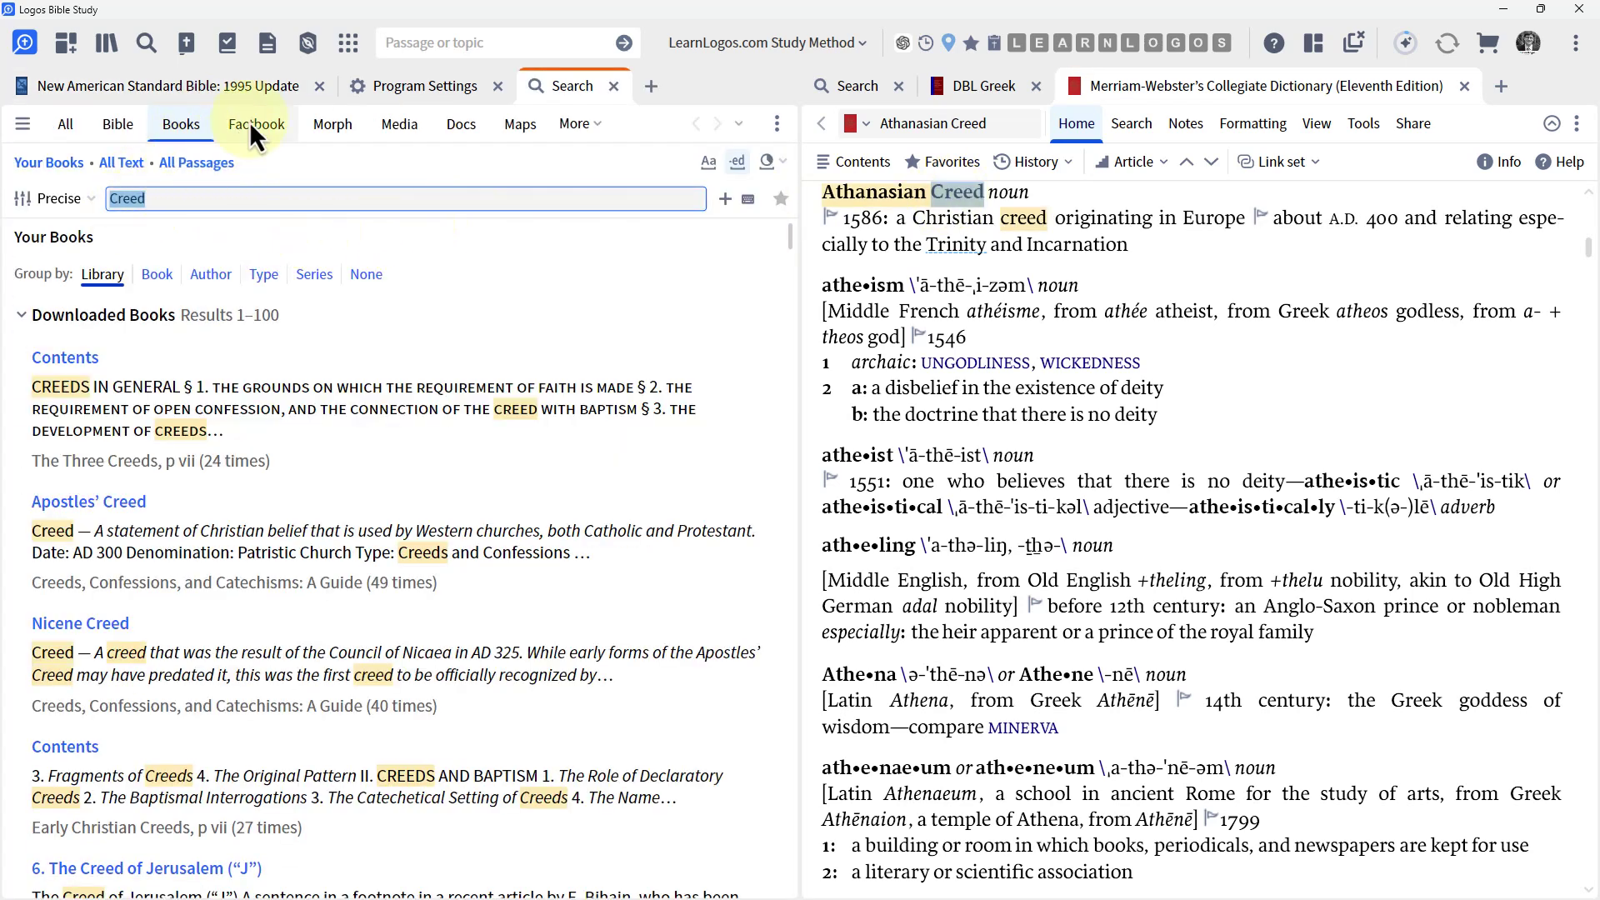
{"action": "left_click", "coordinate": [1031, 237]}
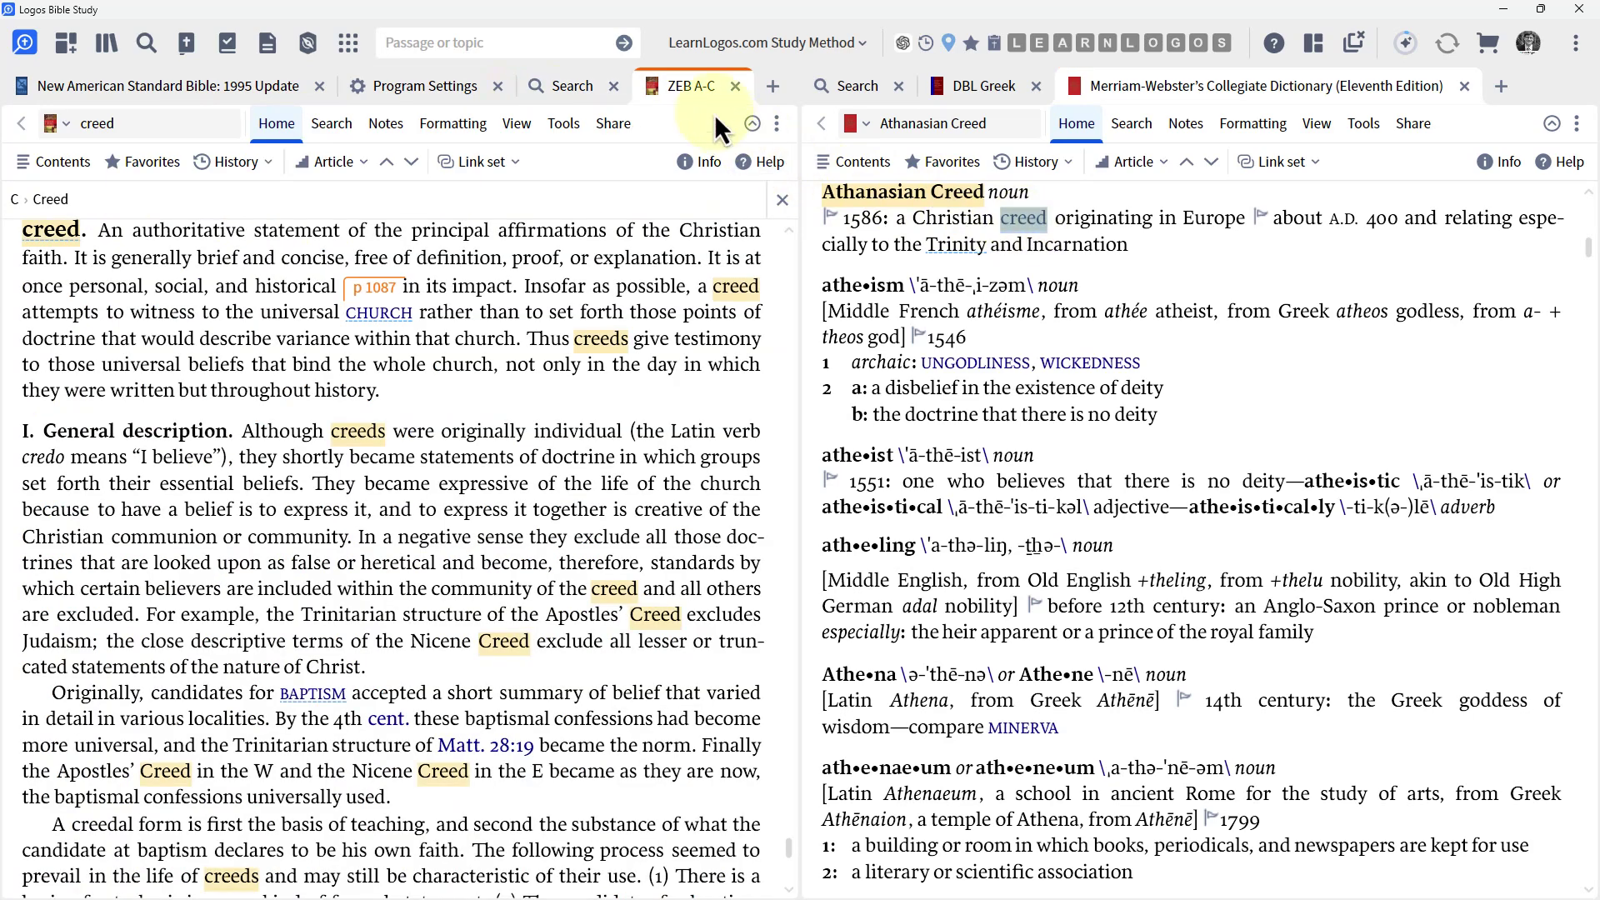
{"action": "mouse_move", "coordinate": [689, 92]}
{"action": "left_click", "coordinate": [735, 86]}
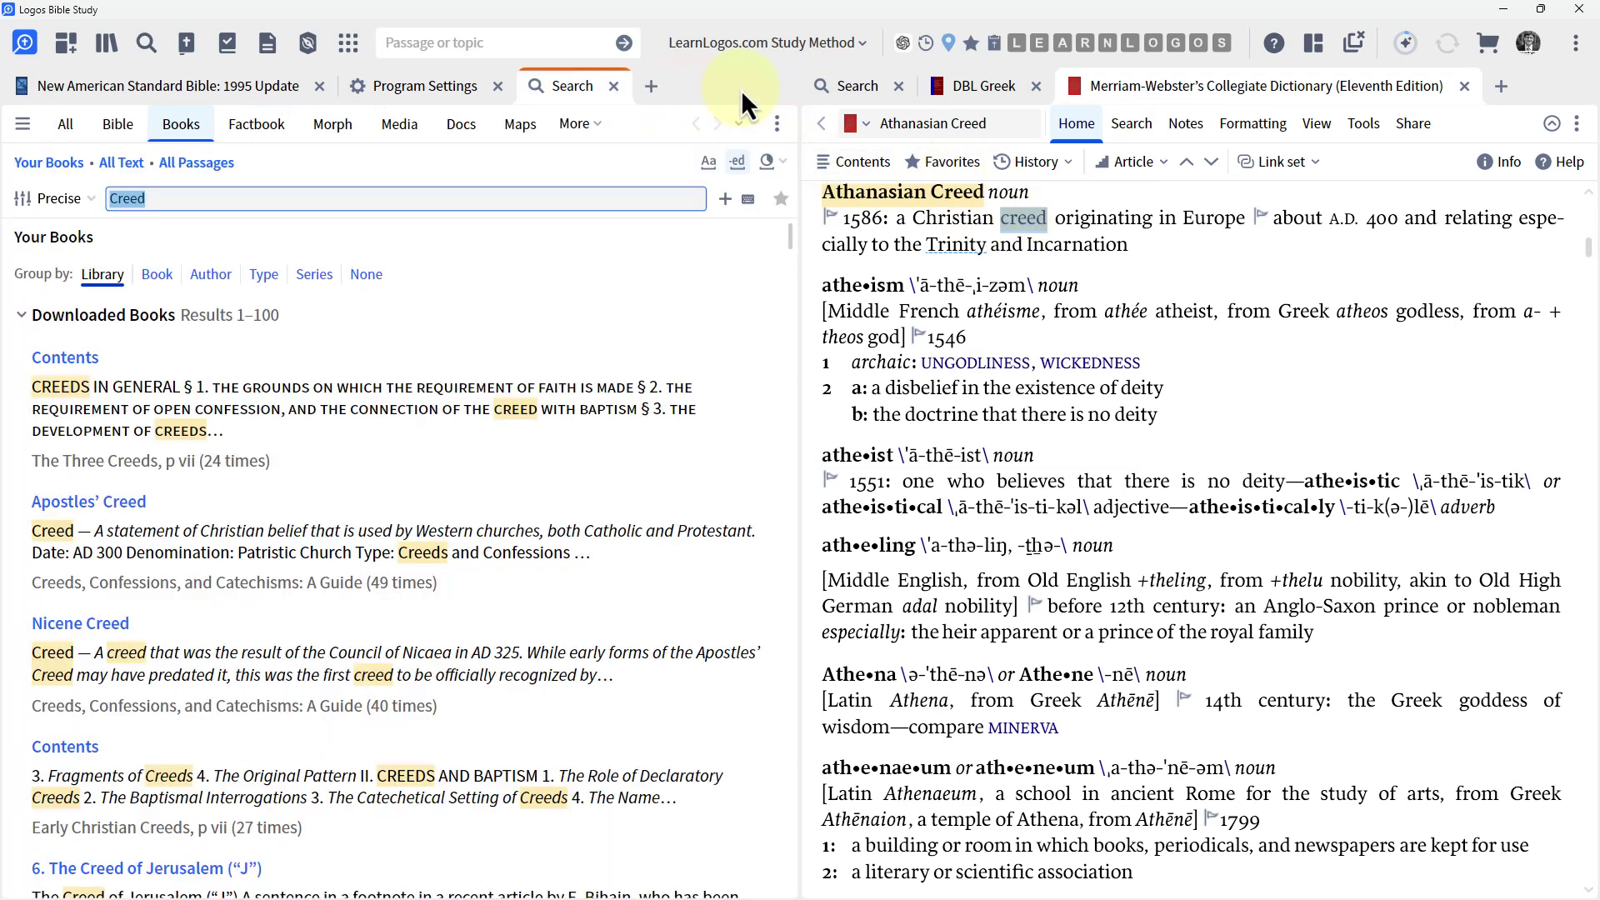
Step: Close the Merriam-Webster, DBL Greek, Creed search, Program Settings and σοφίζω search tabs
{"action": "left_click", "coordinate": [1464, 86]}
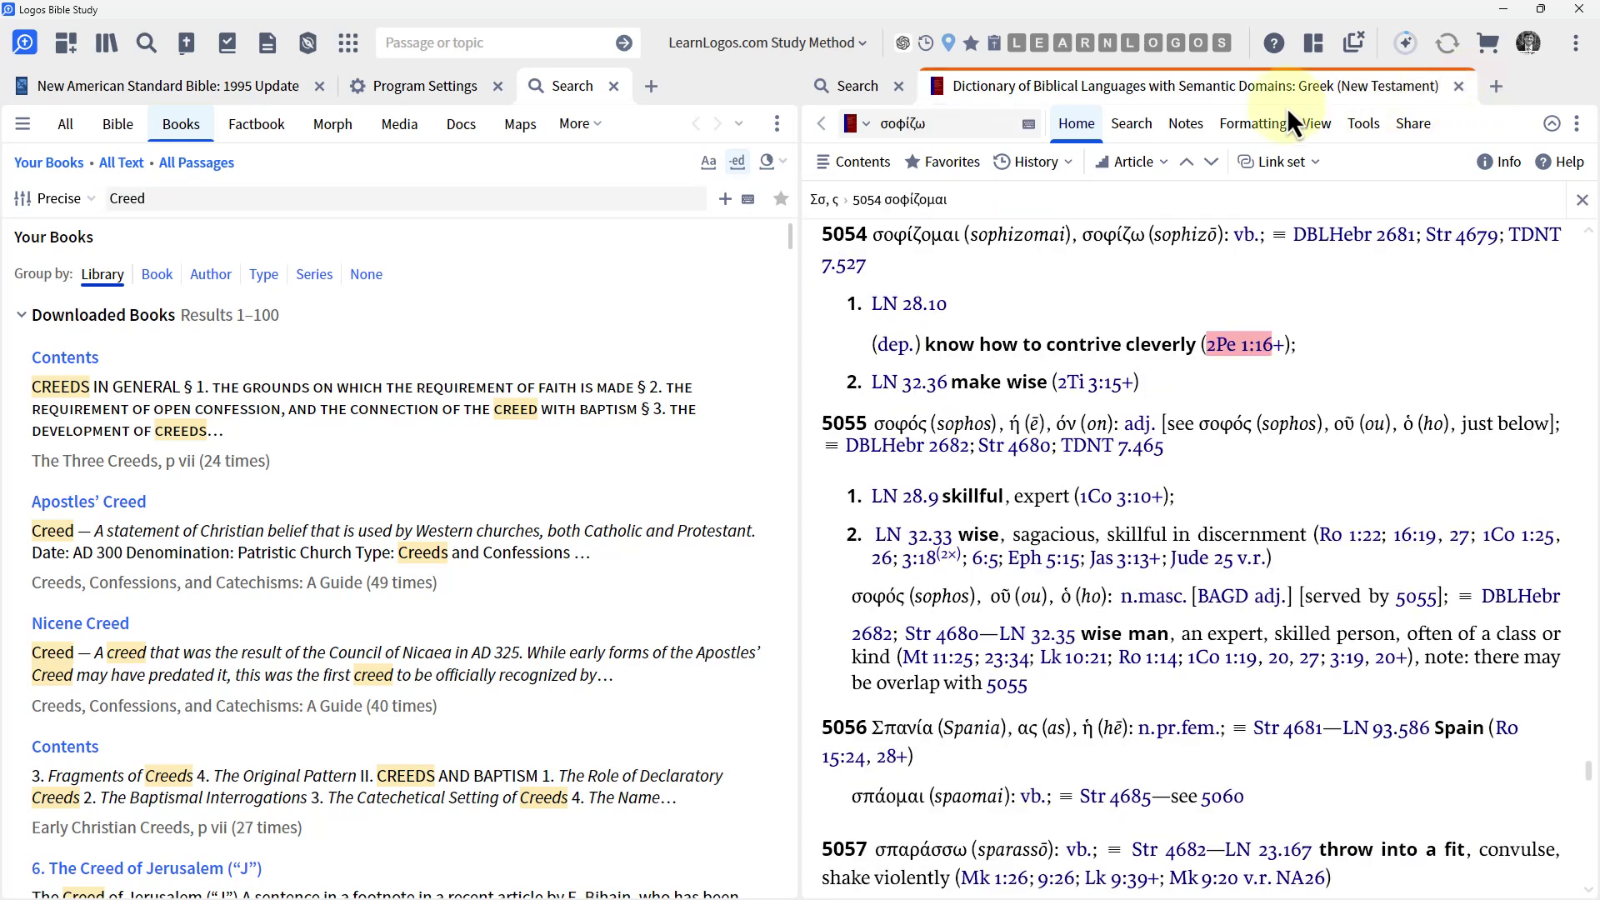
{"action": "left_click", "coordinate": [1458, 87]}
{"action": "left_click", "coordinate": [617, 89]}
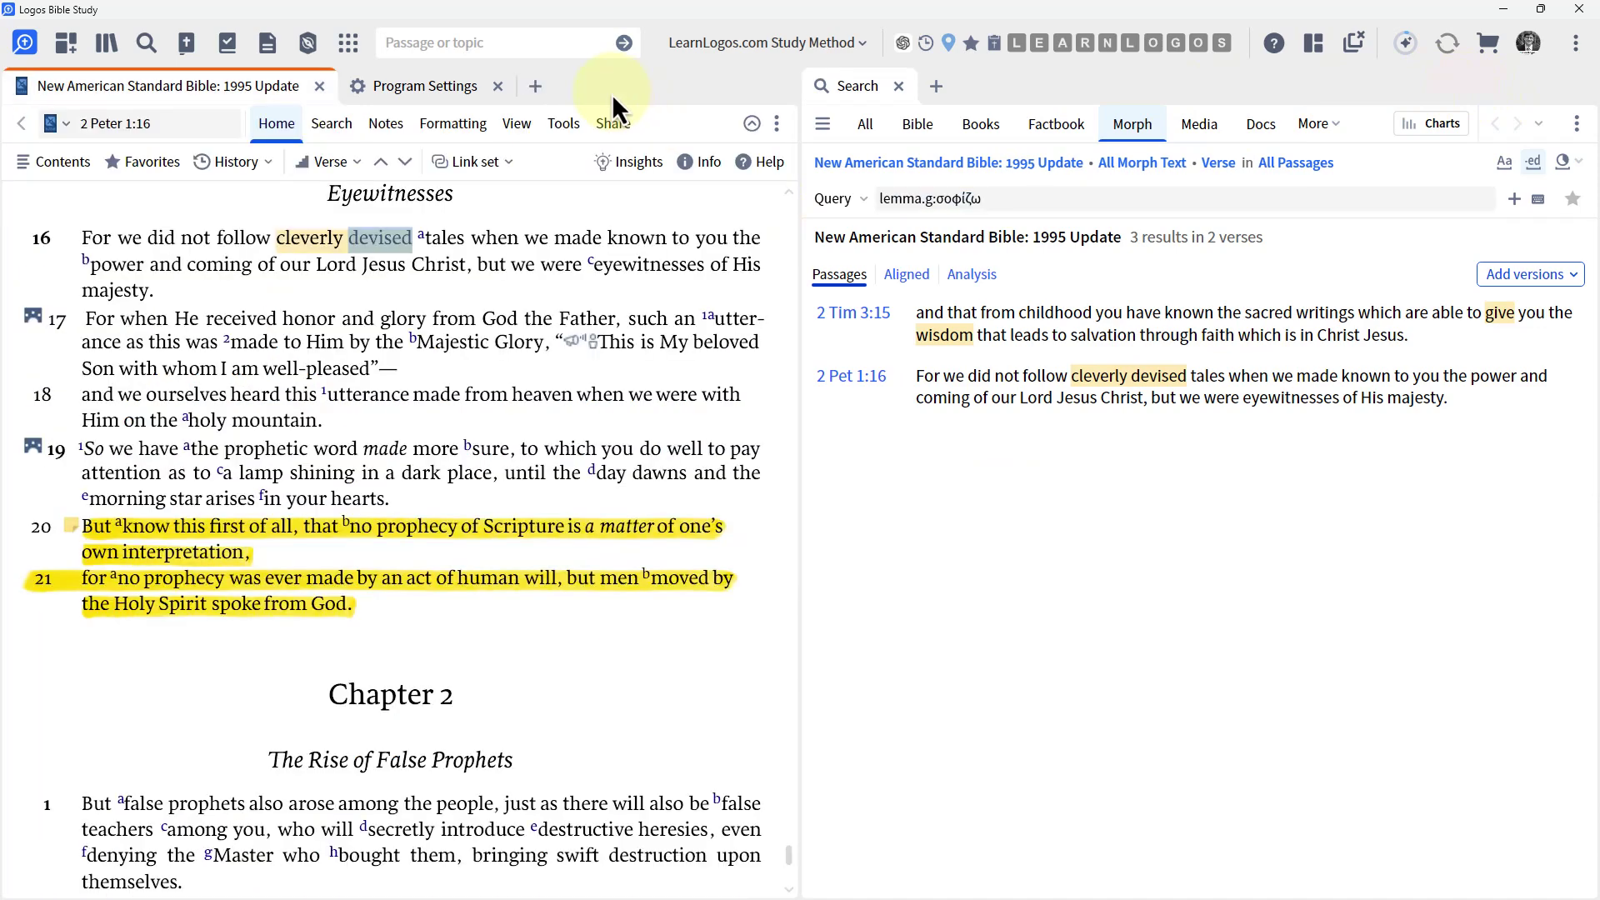
{"action": "left_click", "coordinate": [465, 84]}
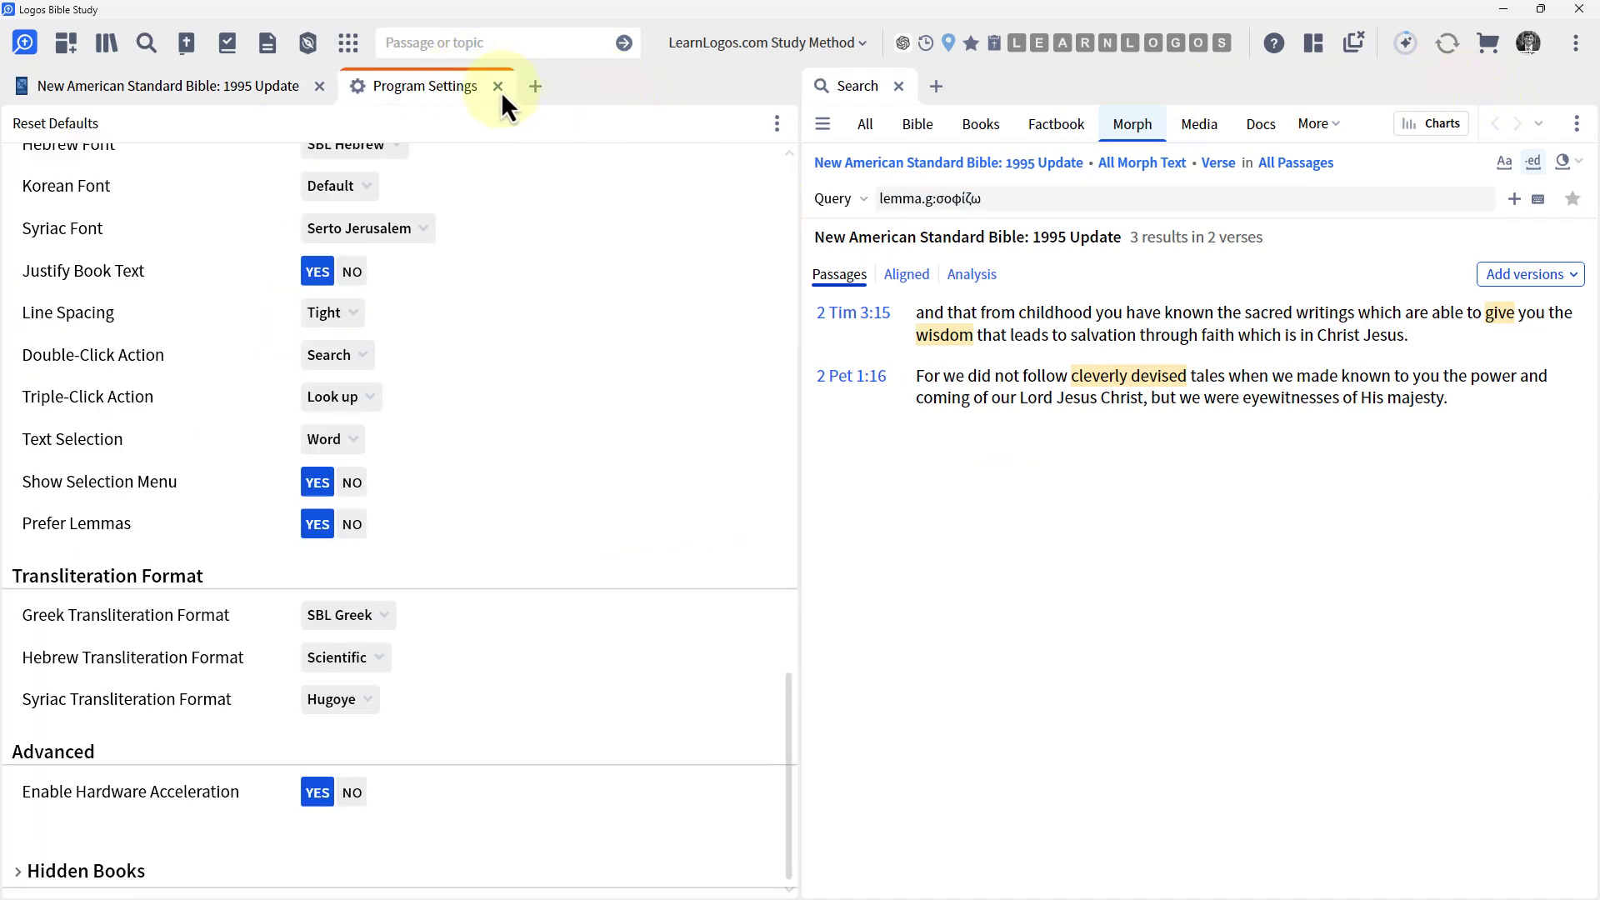
{"action": "left_click", "coordinate": [497, 87]}
{"action": "left_click", "coordinate": [898, 87]}
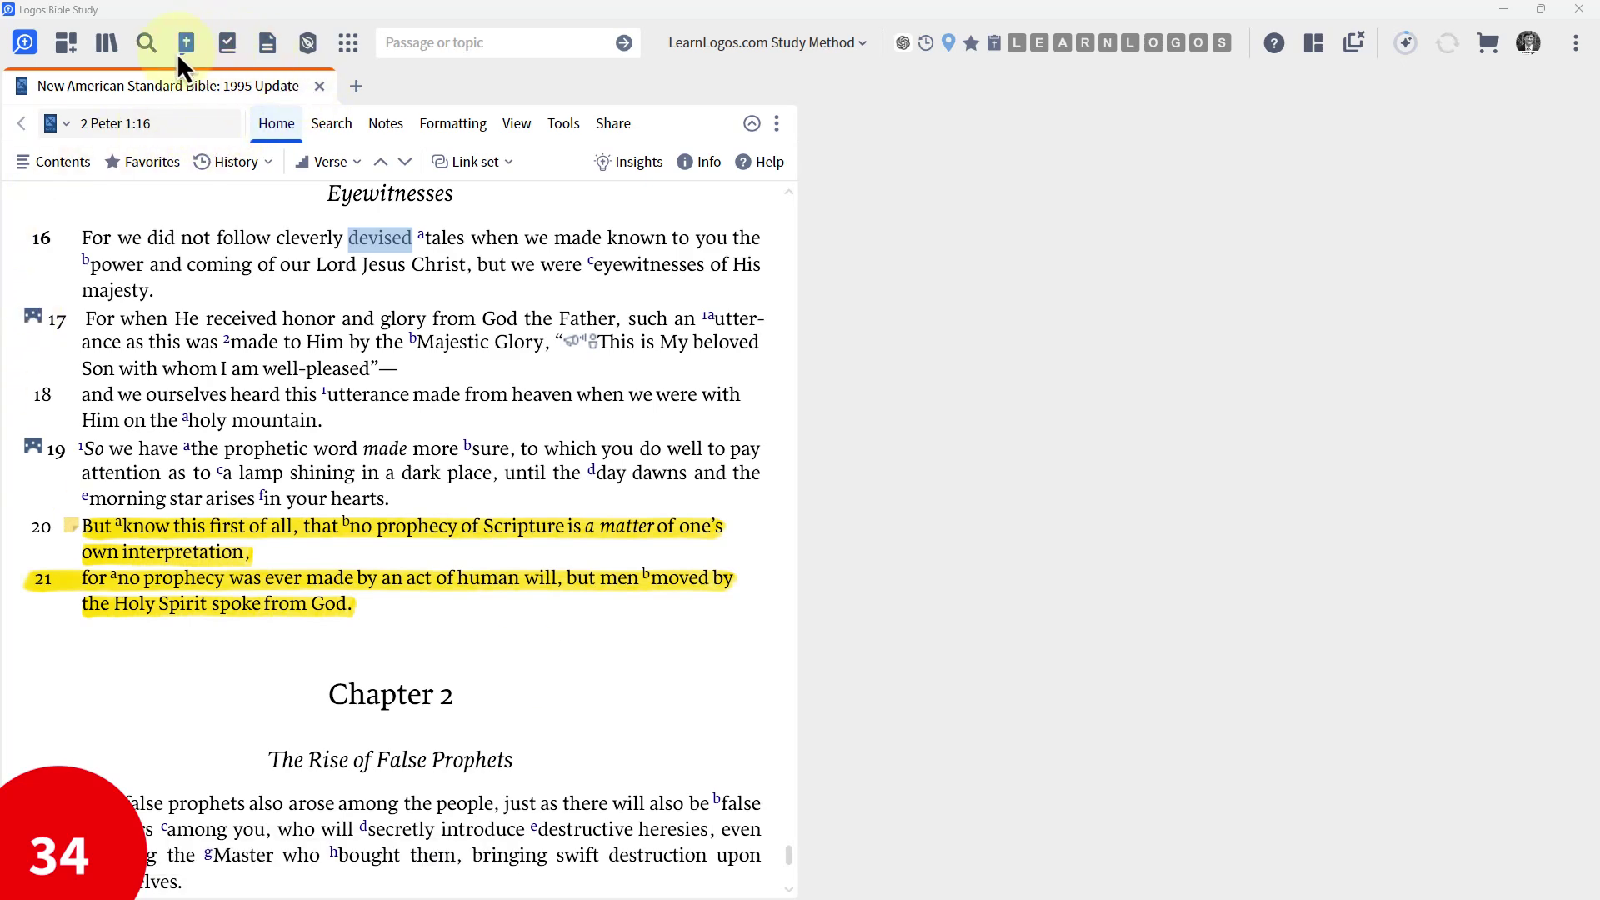
Step: Start a new search, paste a date-range query near david, fix the second year and run it
{"action": "left_click_drag", "start_coordinate": [147, 47], "coordinate": [939, 225]}
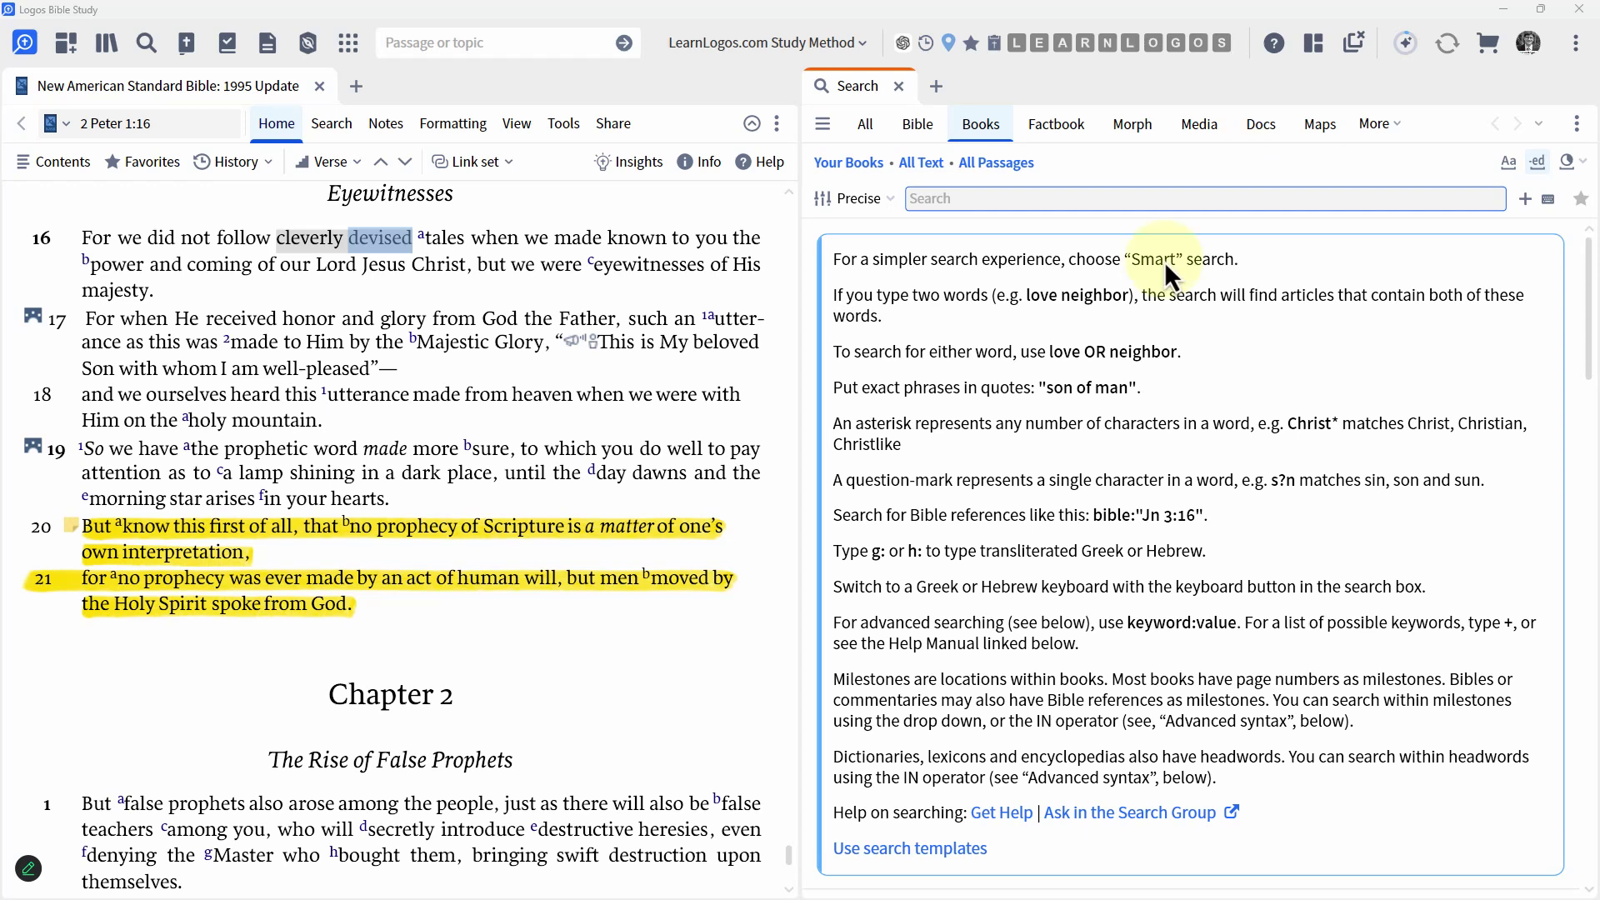
{"action": "left_click", "coordinate": [926, 205]}
{"action": "type", "text": "date:\"600–500 BC\" NEAR david"}
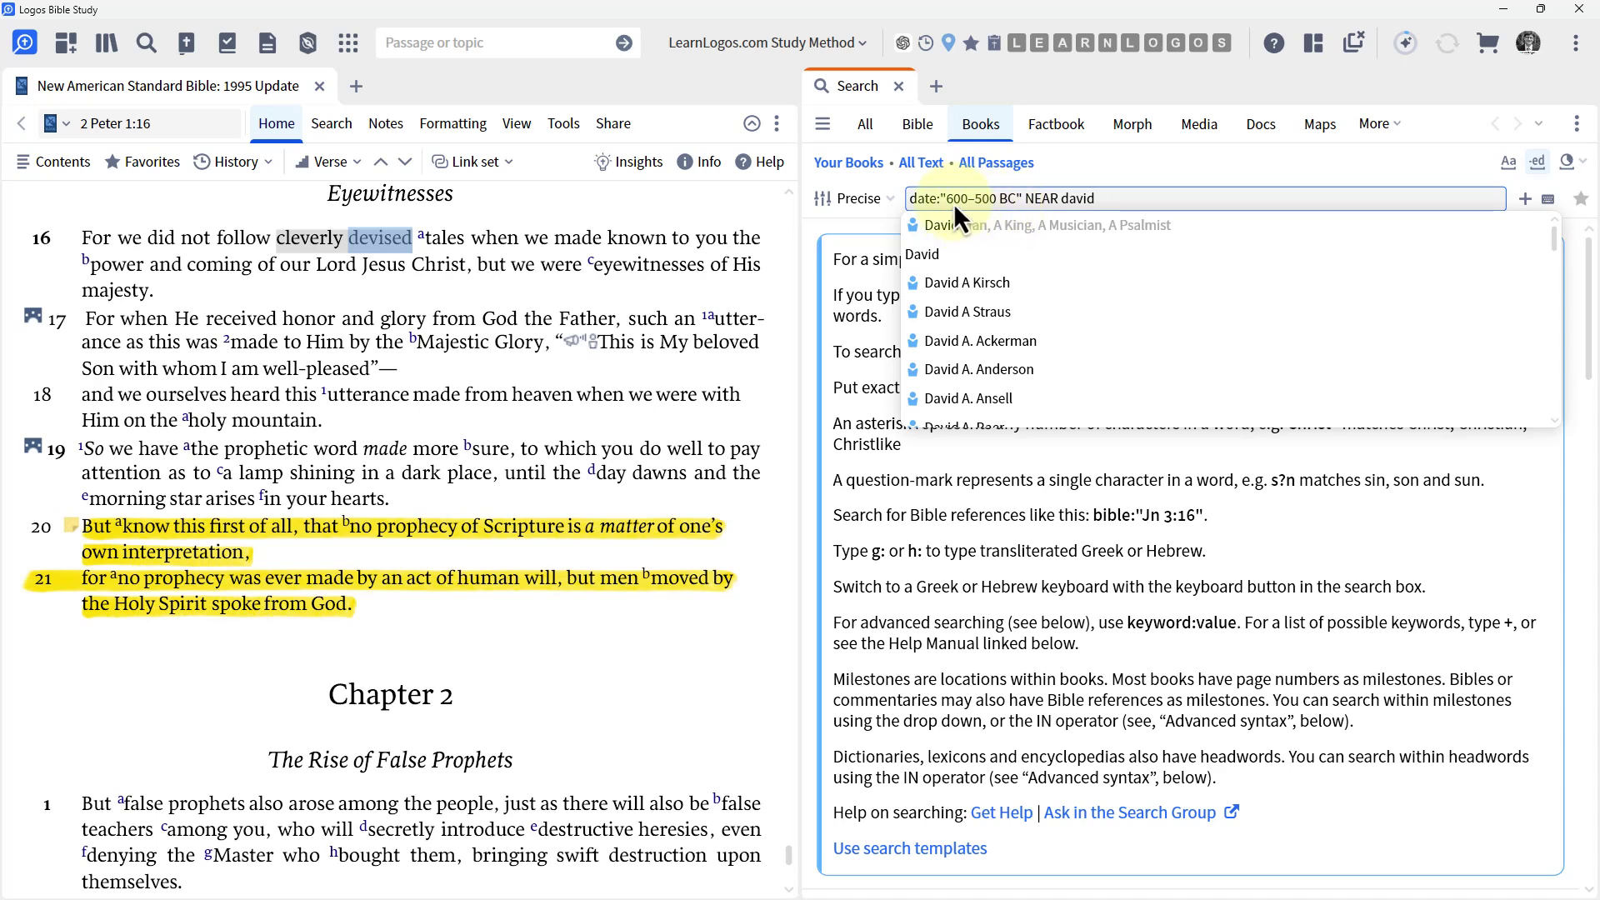
{"action": "left_click", "coordinate": [954, 200]}
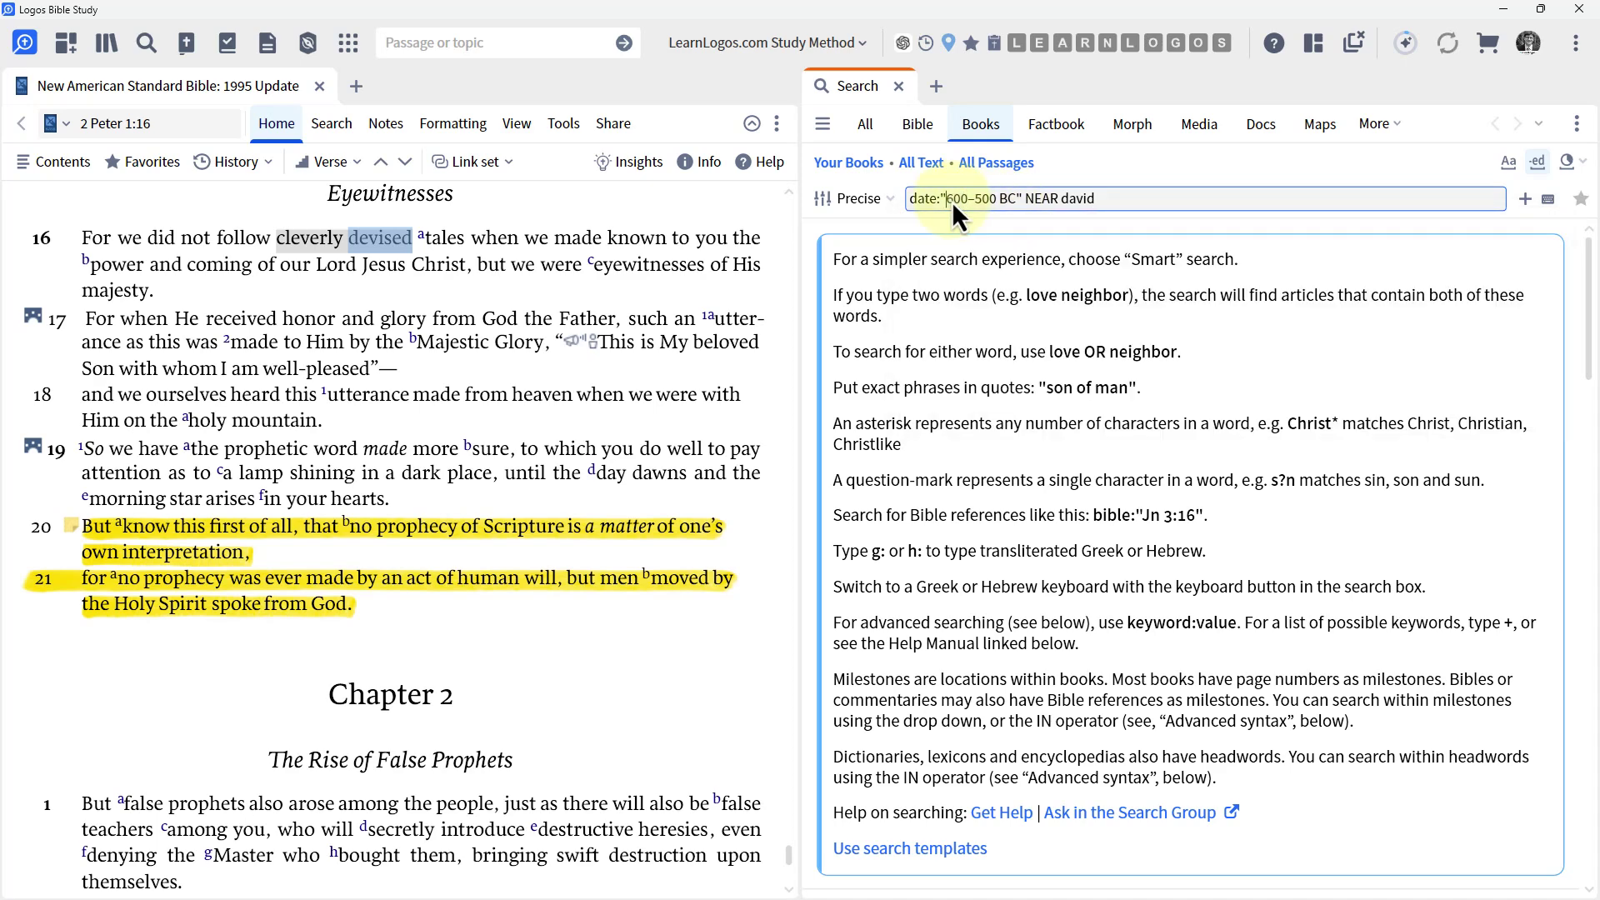
{"action": "type", "text": "500"}
{"action": "key", "text": "Right"}
{"action": "key", "text": "Right"}
{"action": "key", "text": "BackSpace"}
{"action": "type", "text": "6"}
{"action": "key", "text": "Right"}
{"action": "key", "text": "Right"}
{"action": "key", "text": "Right"}
{"action": "key", "text": "Right"}
{"action": "key", "text": "Right"}
{"action": "key", "text": "Return"}
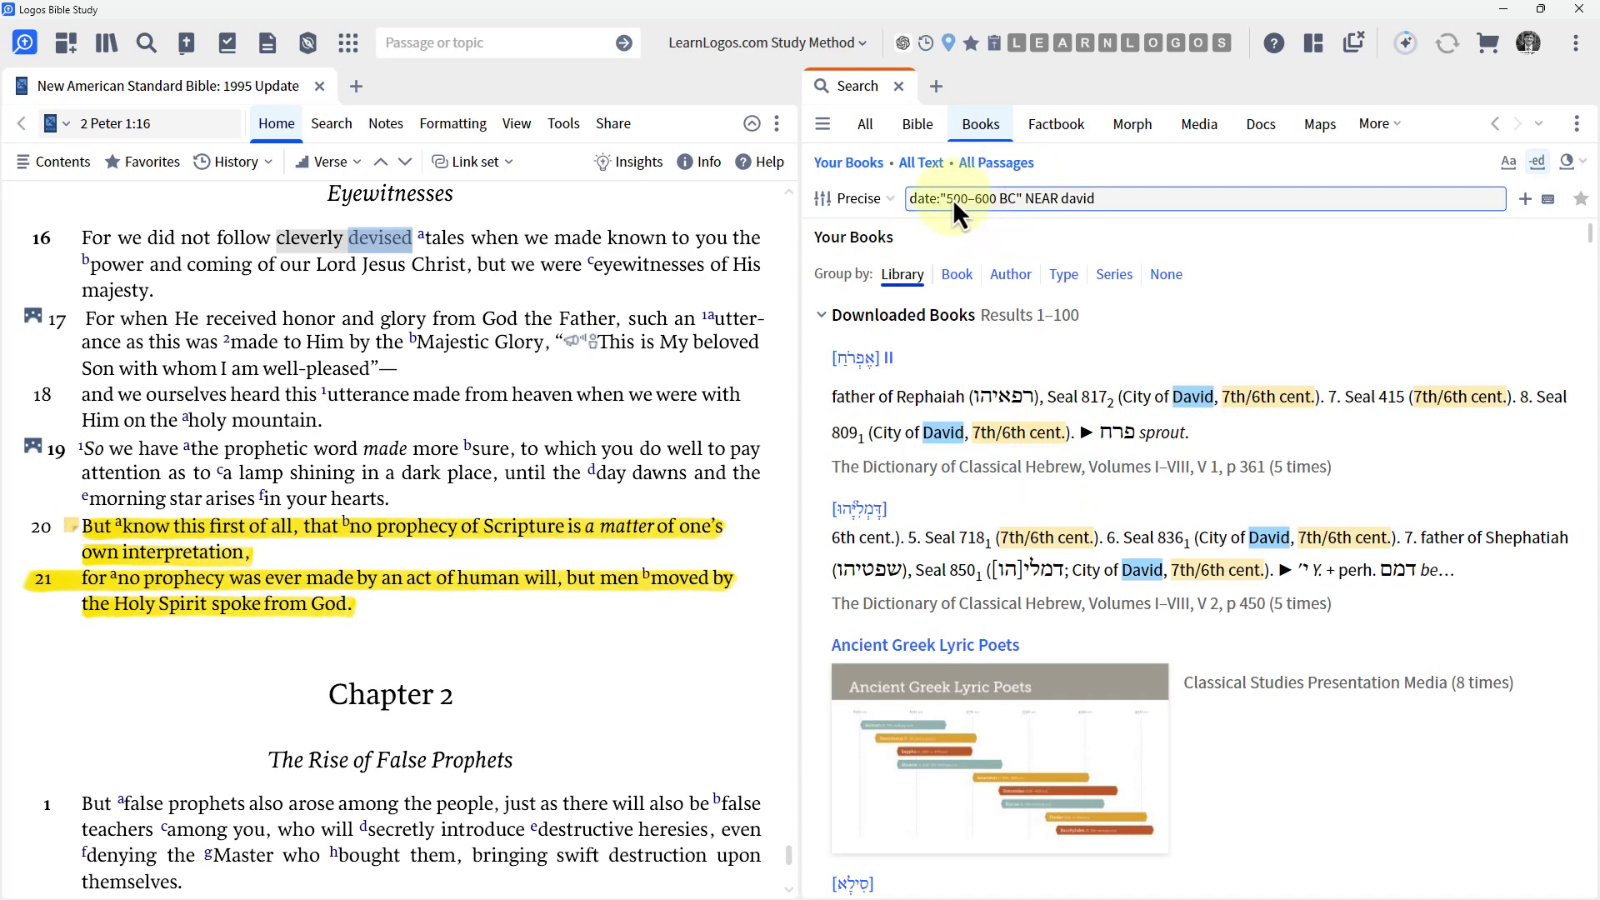
Step: Correct the range to 600–500 BC and scroll through the dictionary results
{"action": "key", "text": "BackSpace"}
{"action": "type", "text": "6"}
{"action": "key", "text": "Right"}
{"action": "key", "text": "Right"}
{"action": "key", "text": "Right"}
{"action": "key", "text": "Right"}
{"action": "key", "text": "BackSpace"}
{"action": "type", "text": "5"}
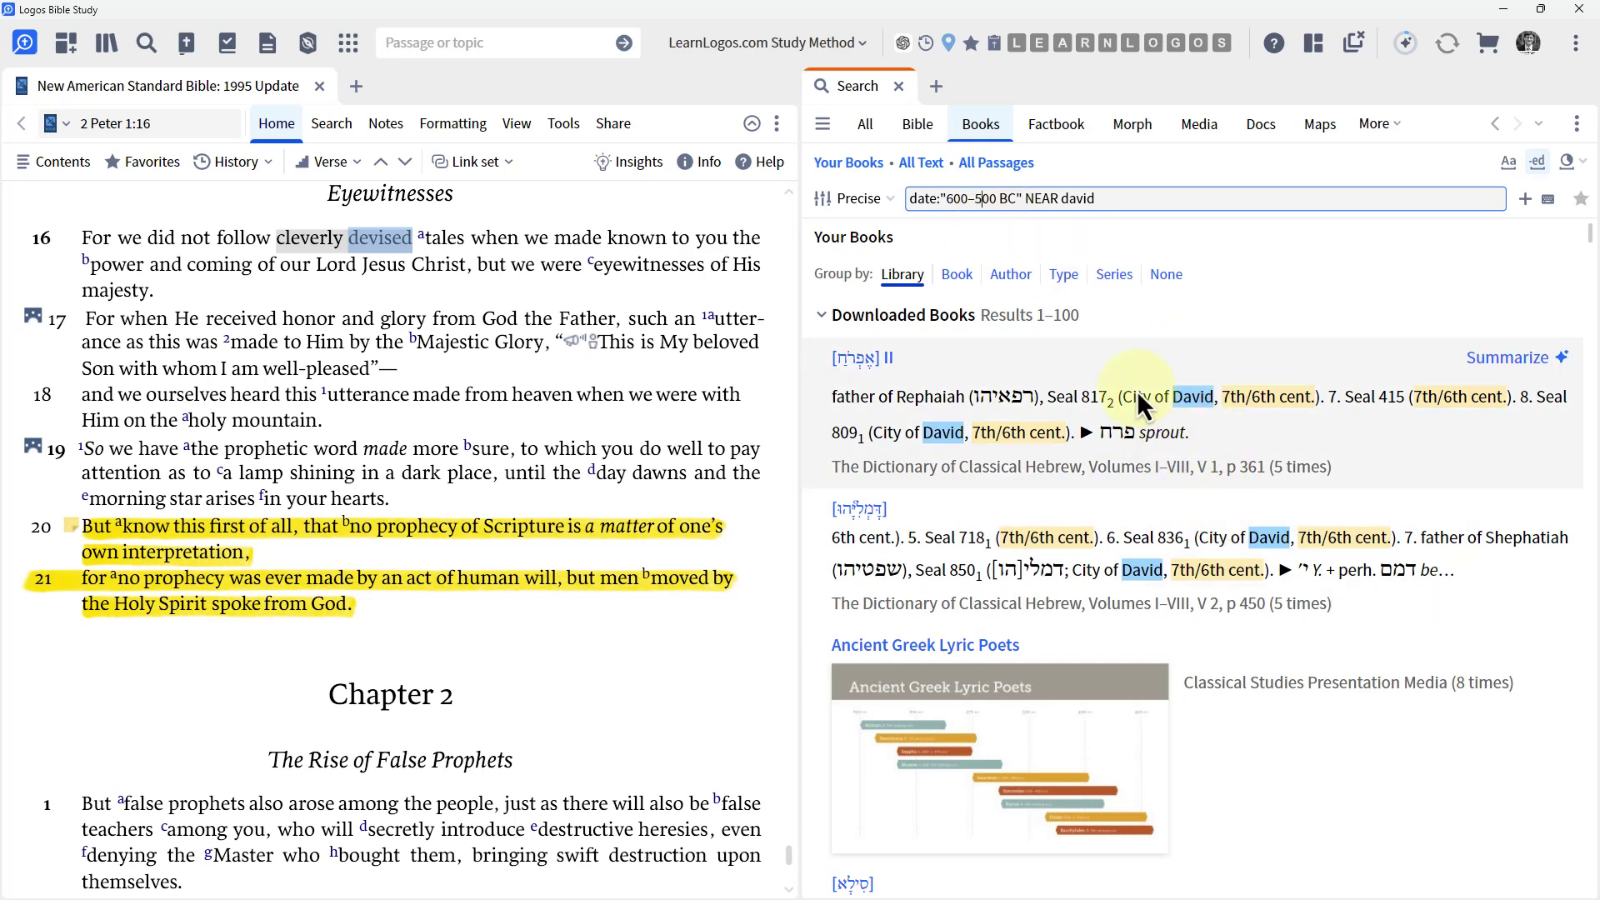
{"action": "scroll", "coordinate": [1229, 613], "scroll_direction": "down", "scroll_amount": 5}
{"action": "scroll", "coordinate": [1226, 608], "scroll_direction": "down", "scroll_amount": 15}
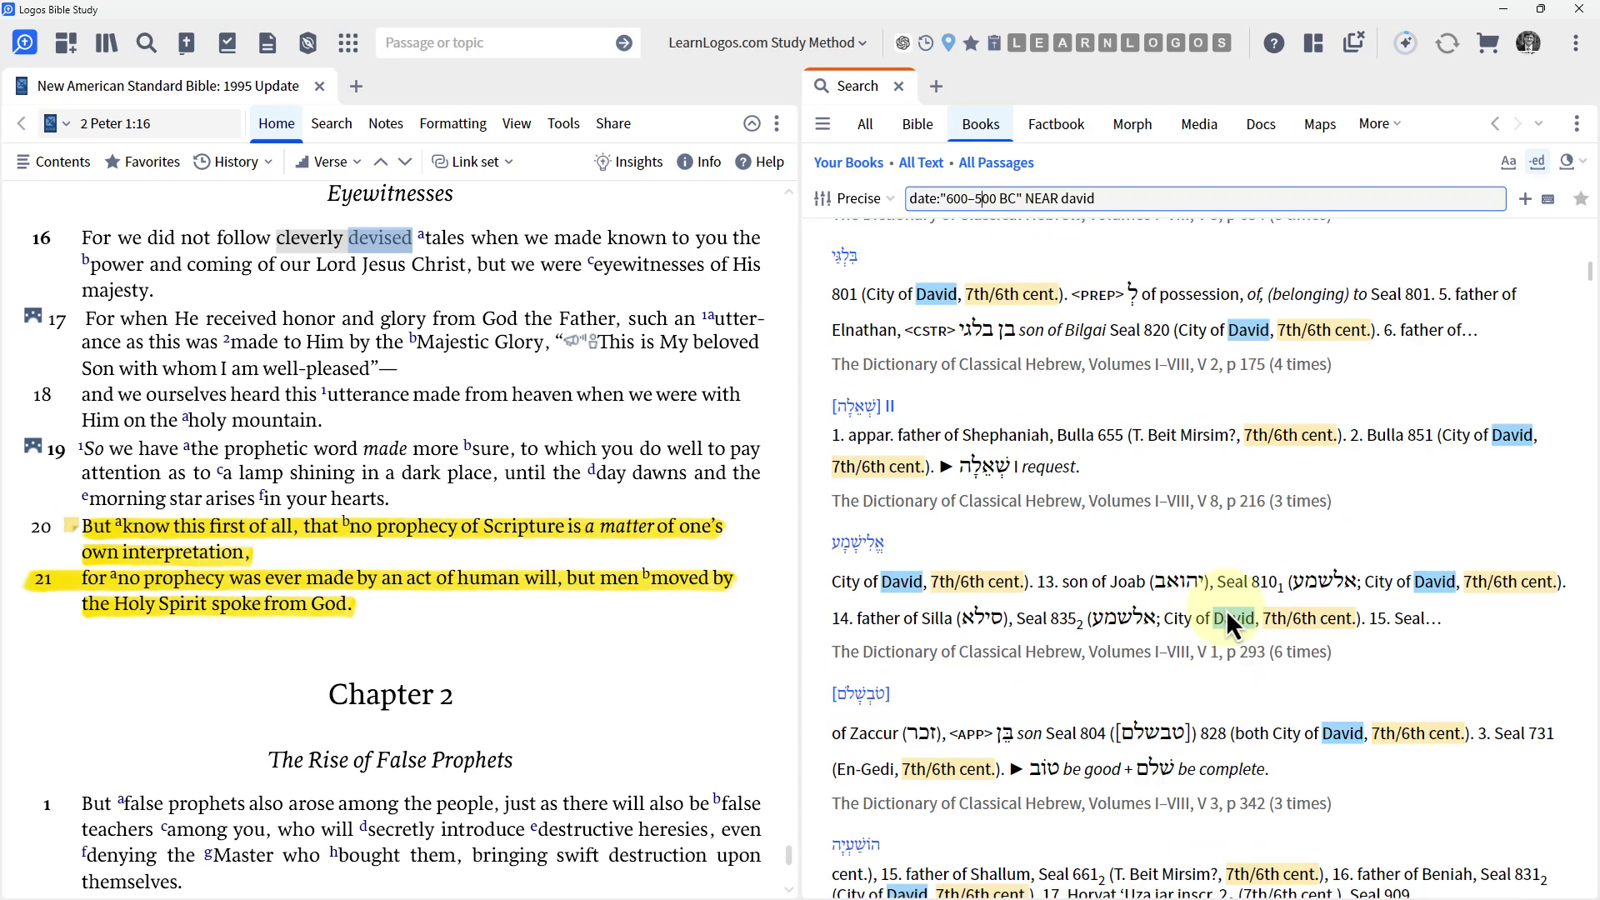
{"action": "scroll", "coordinate": [1226, 608], "scroll_direction": "down", "scroll_amount": 2}
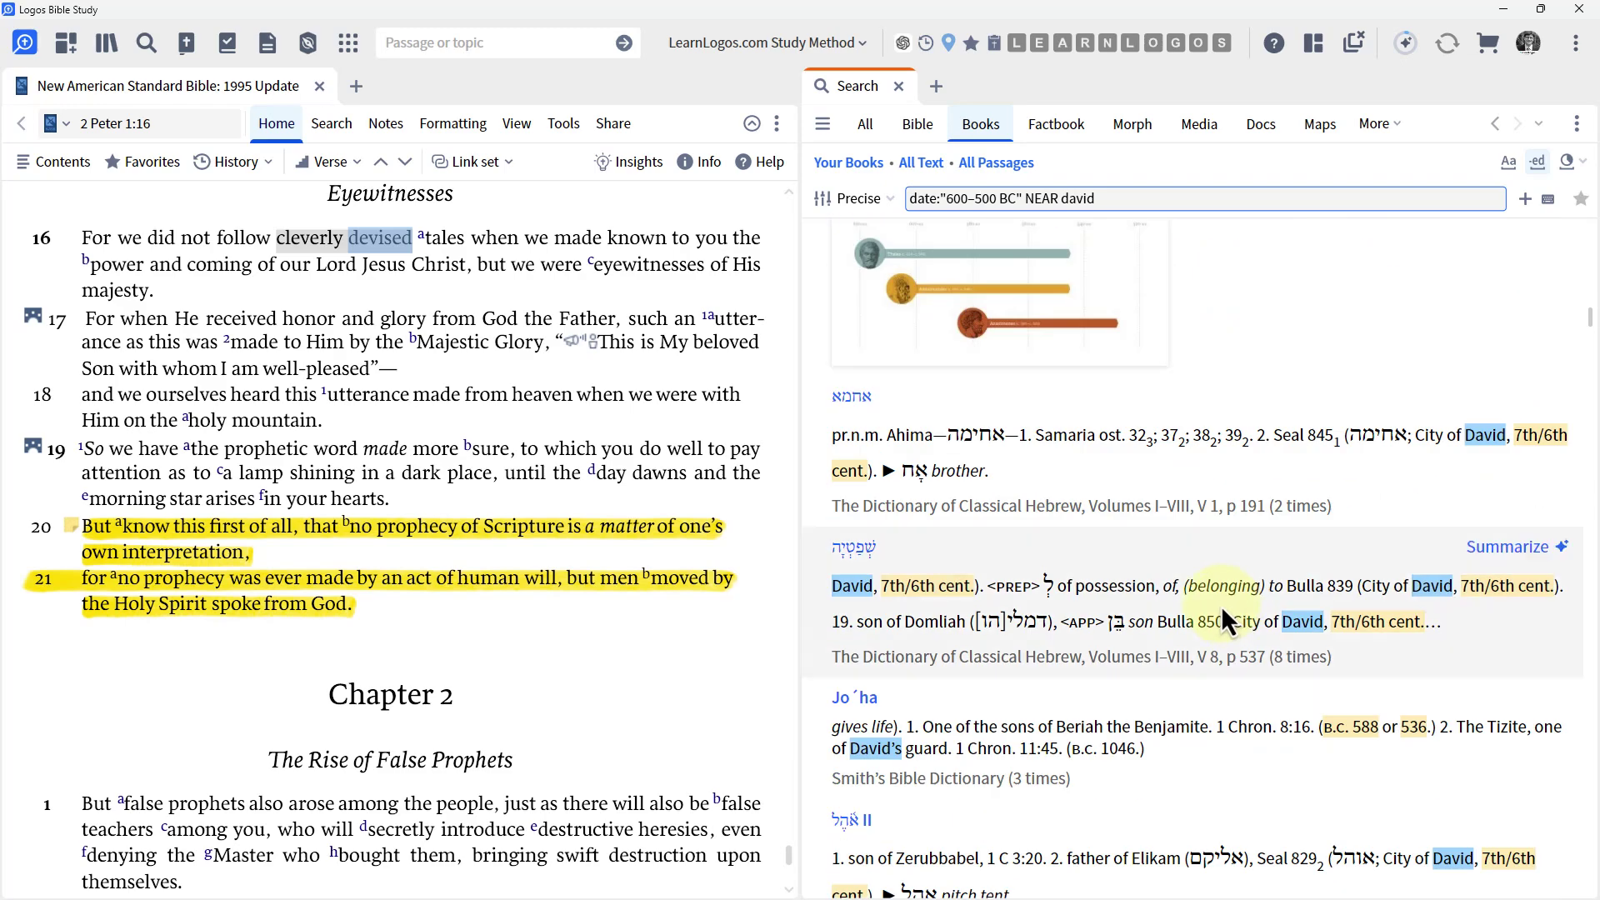
{"action": "scroll", "coordinate": [1220, 622], "scroll_direction": "down", "scroll_amount": 4}
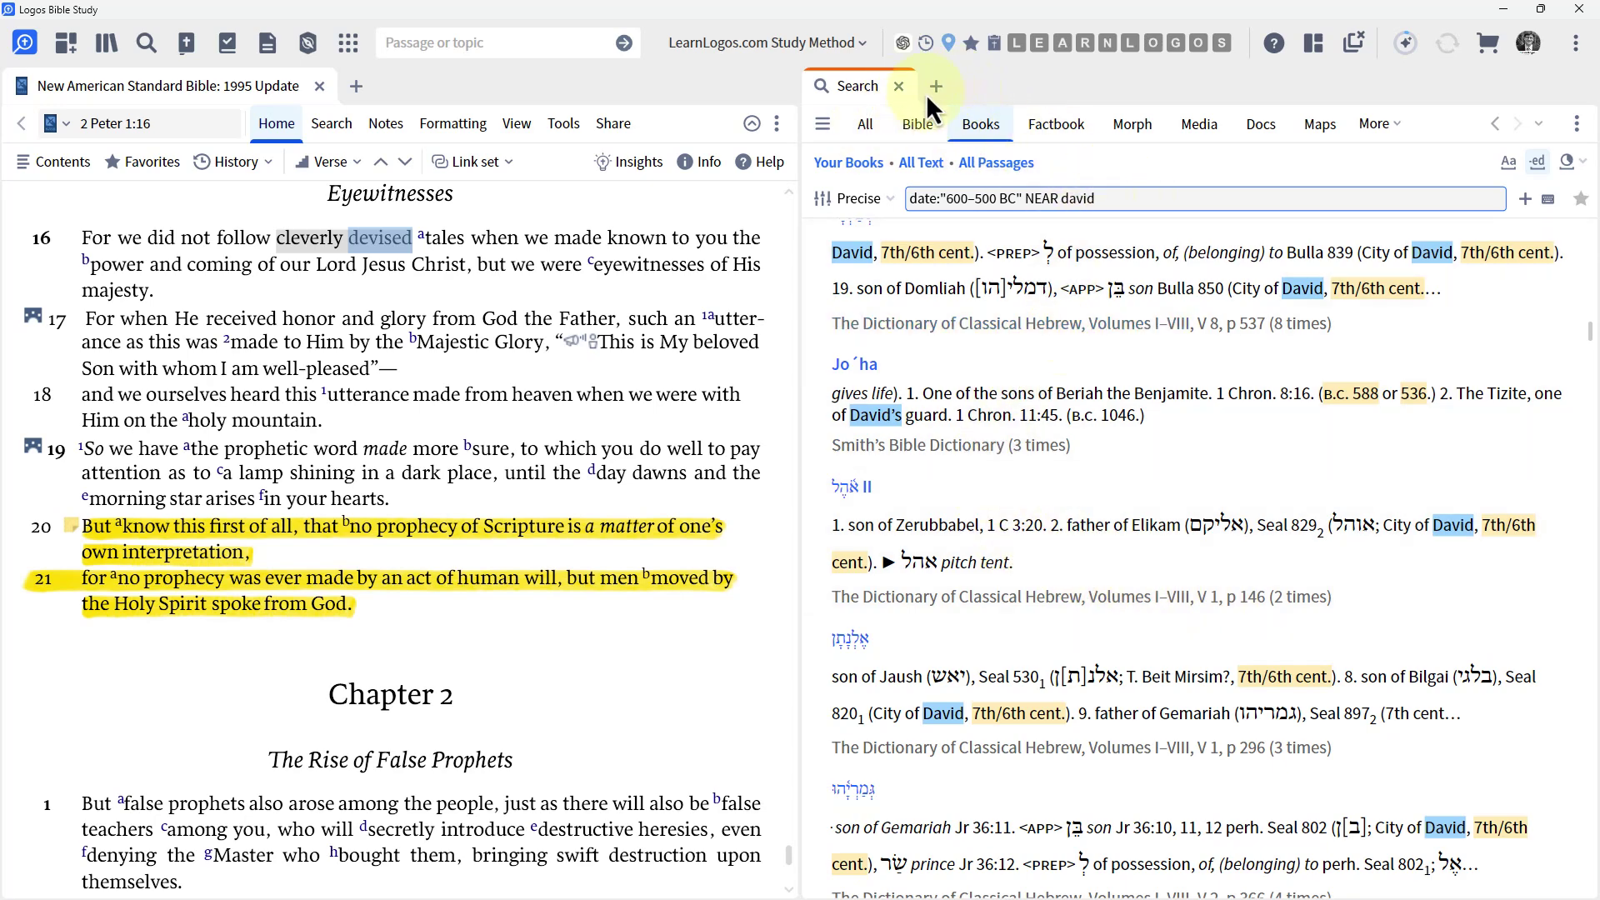
Step: Open Favorites and drag the David search into the Searching folder
{"action": "left_click", "coordinate": [348, 46]}
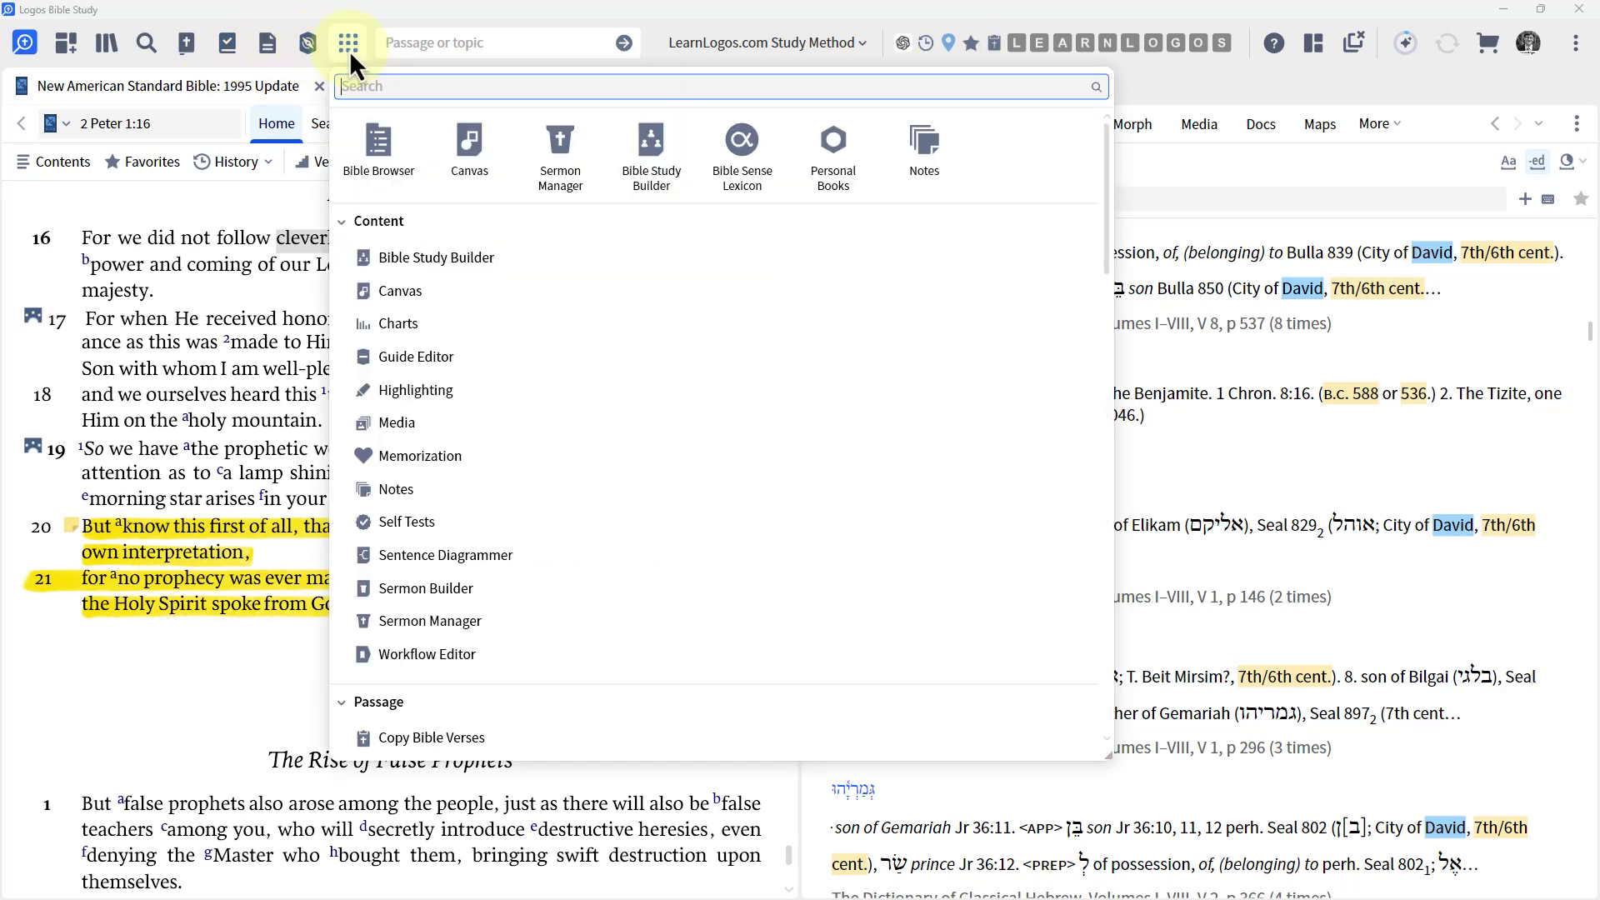
{"action": "type", "text": "fav"}
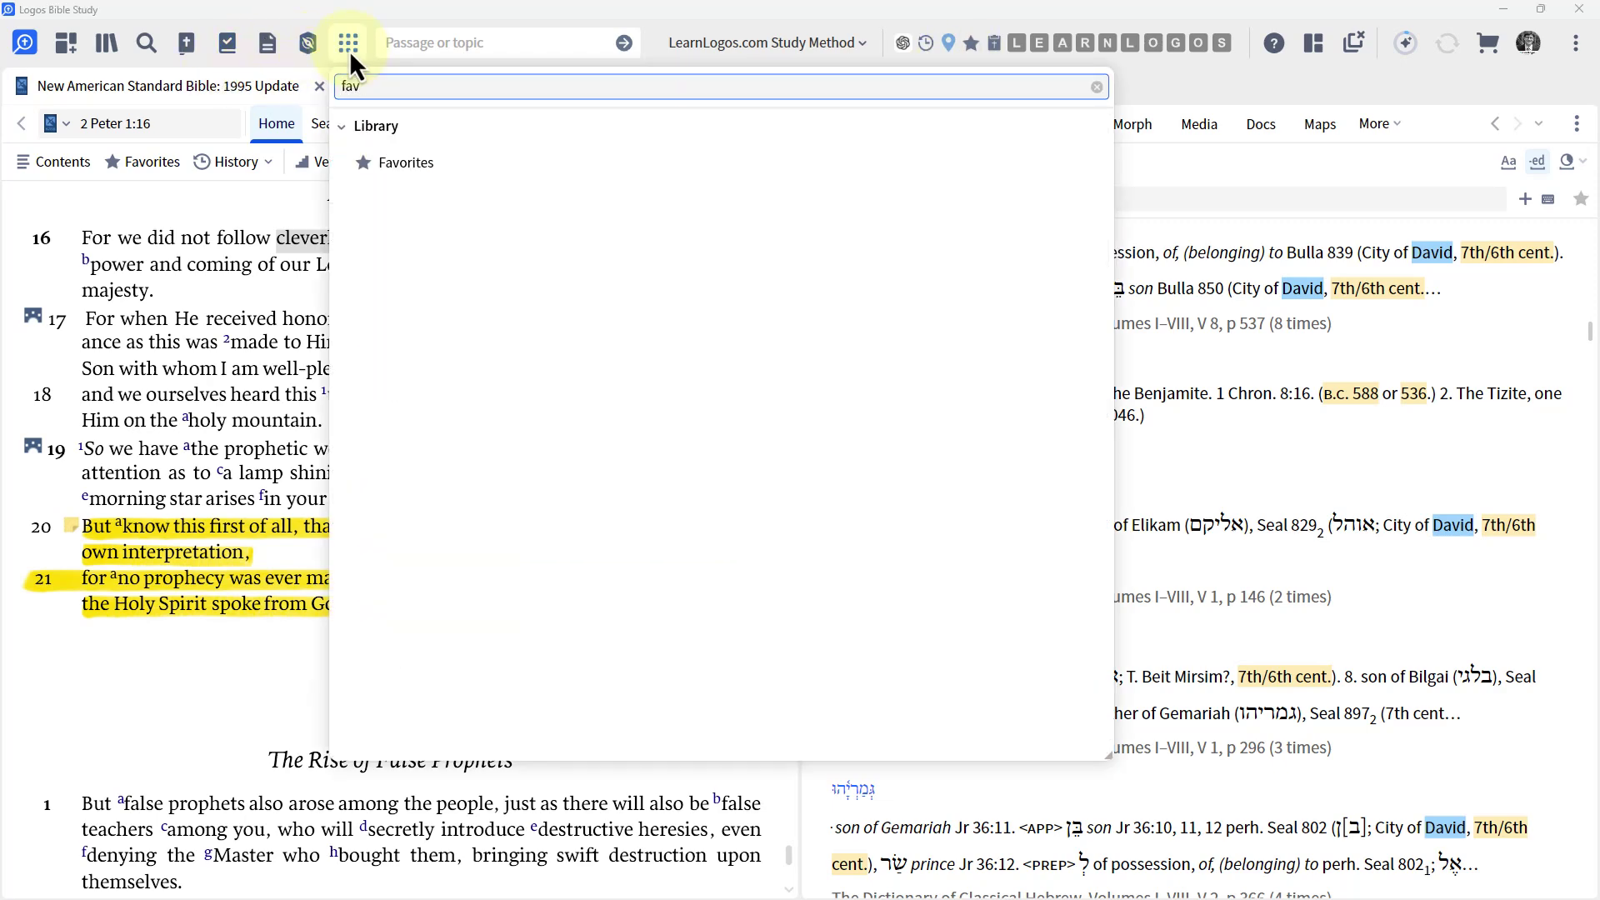
{"action": "left_click", "coordinate": [378, 163]}
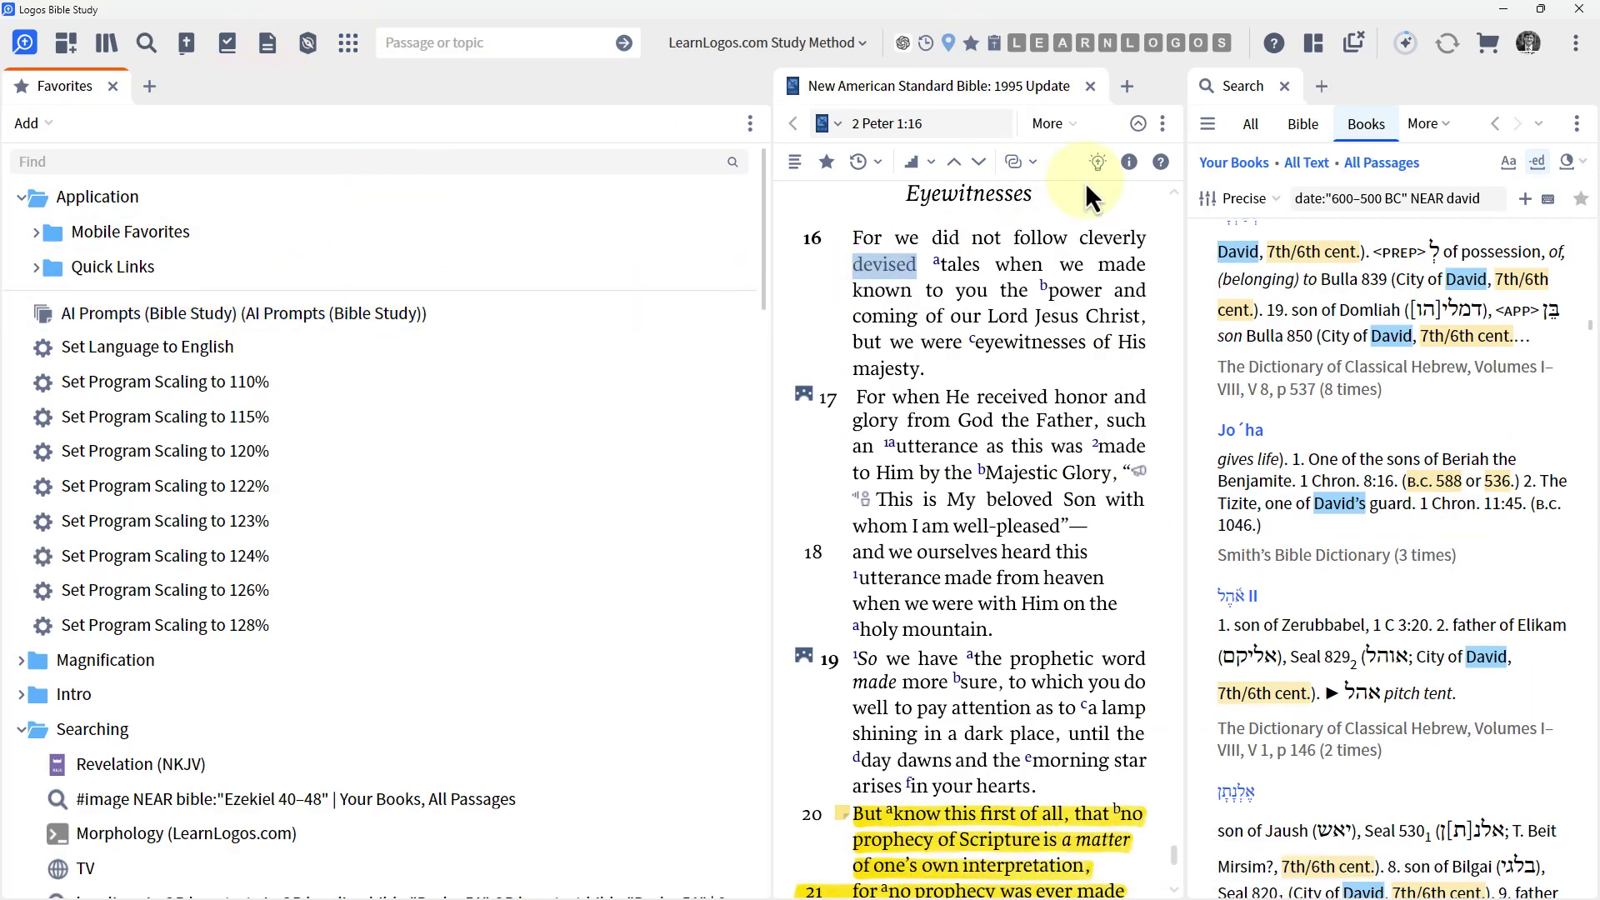
{"action": "left_click", "coordinate": [1239, 86]}
{"action": "left_click_drag", "start_coordinate": [1242, 87], "coordinate": [200, 739]}
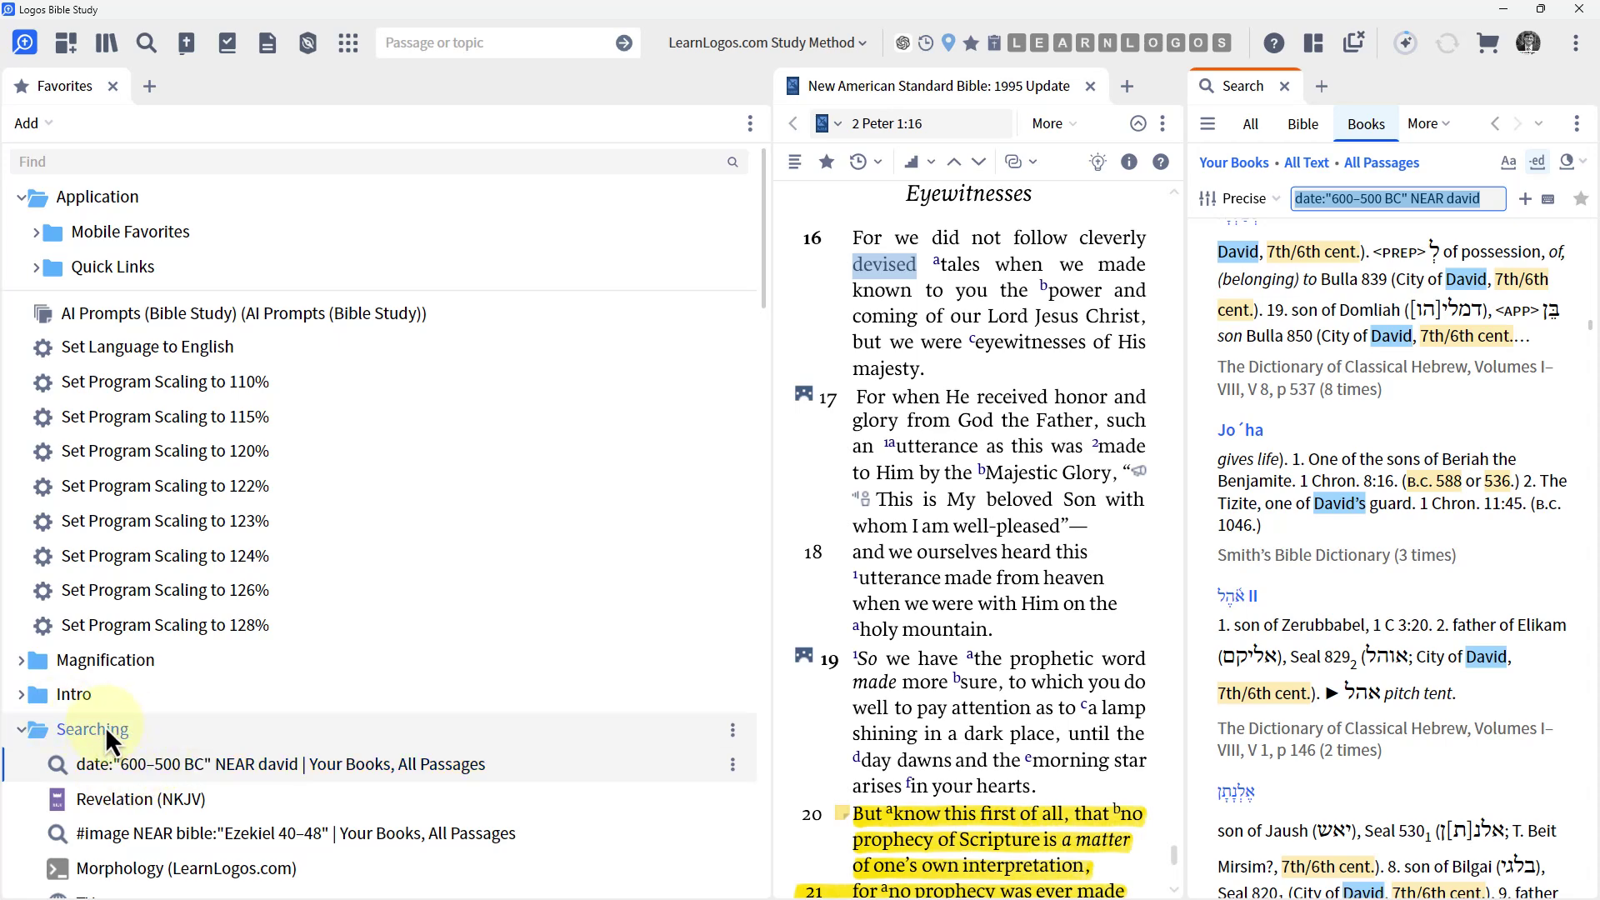
Step: Rerun the saved favorite, then close both Search tabs and the Favorites panel
{"action": "left_click", "coordinate": [100, 766]}
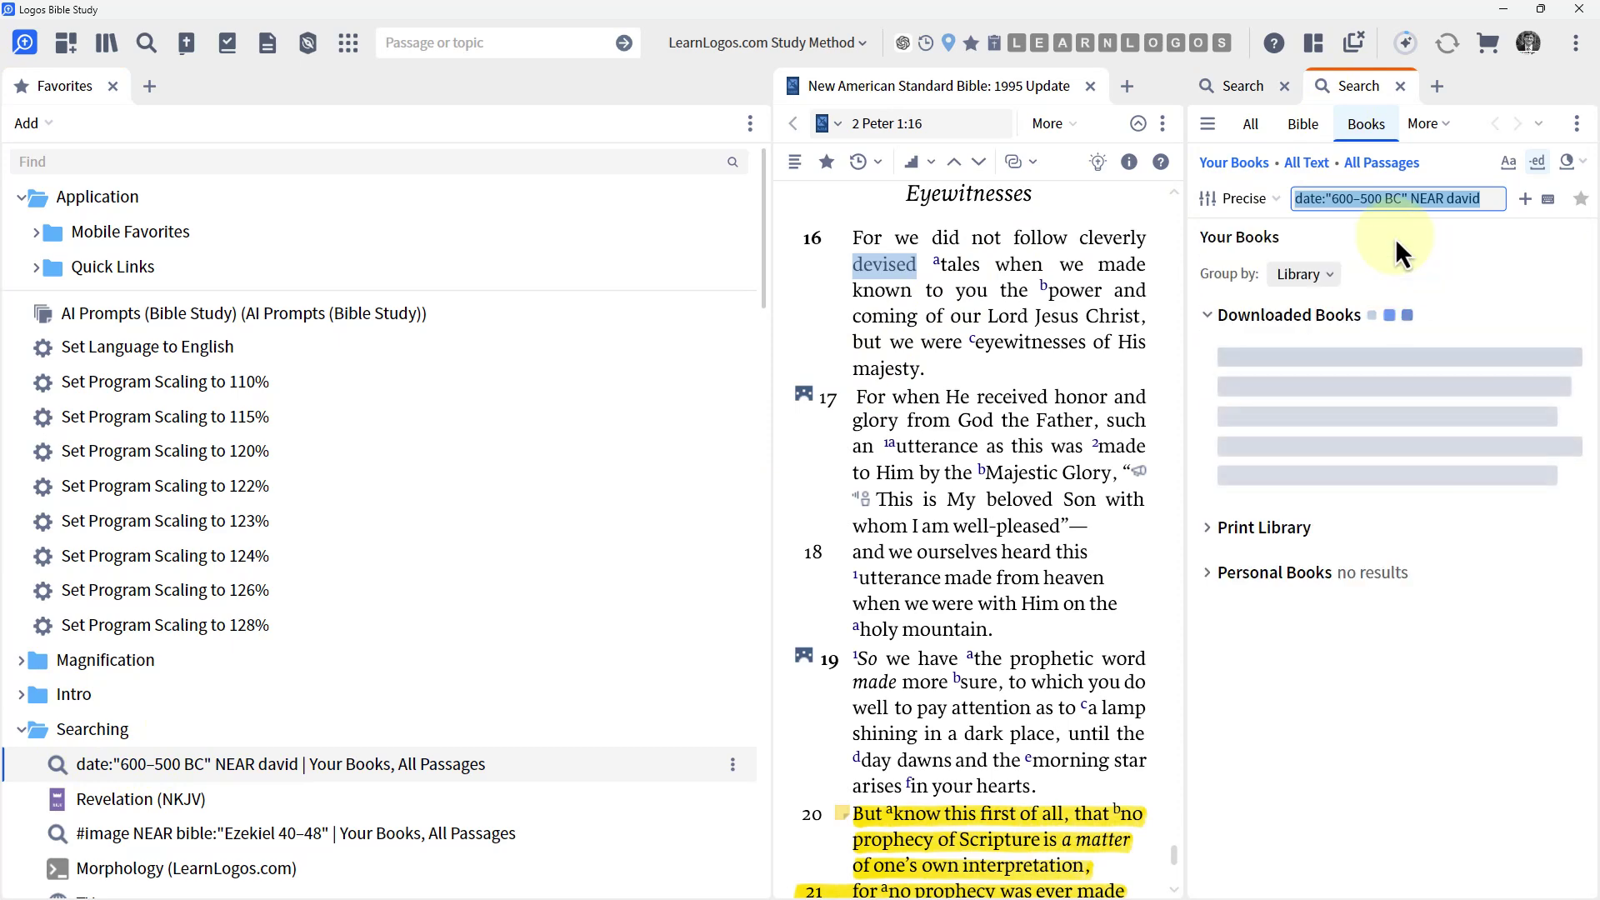
{"action": "left_click", "coordinate": [1400, 86]}
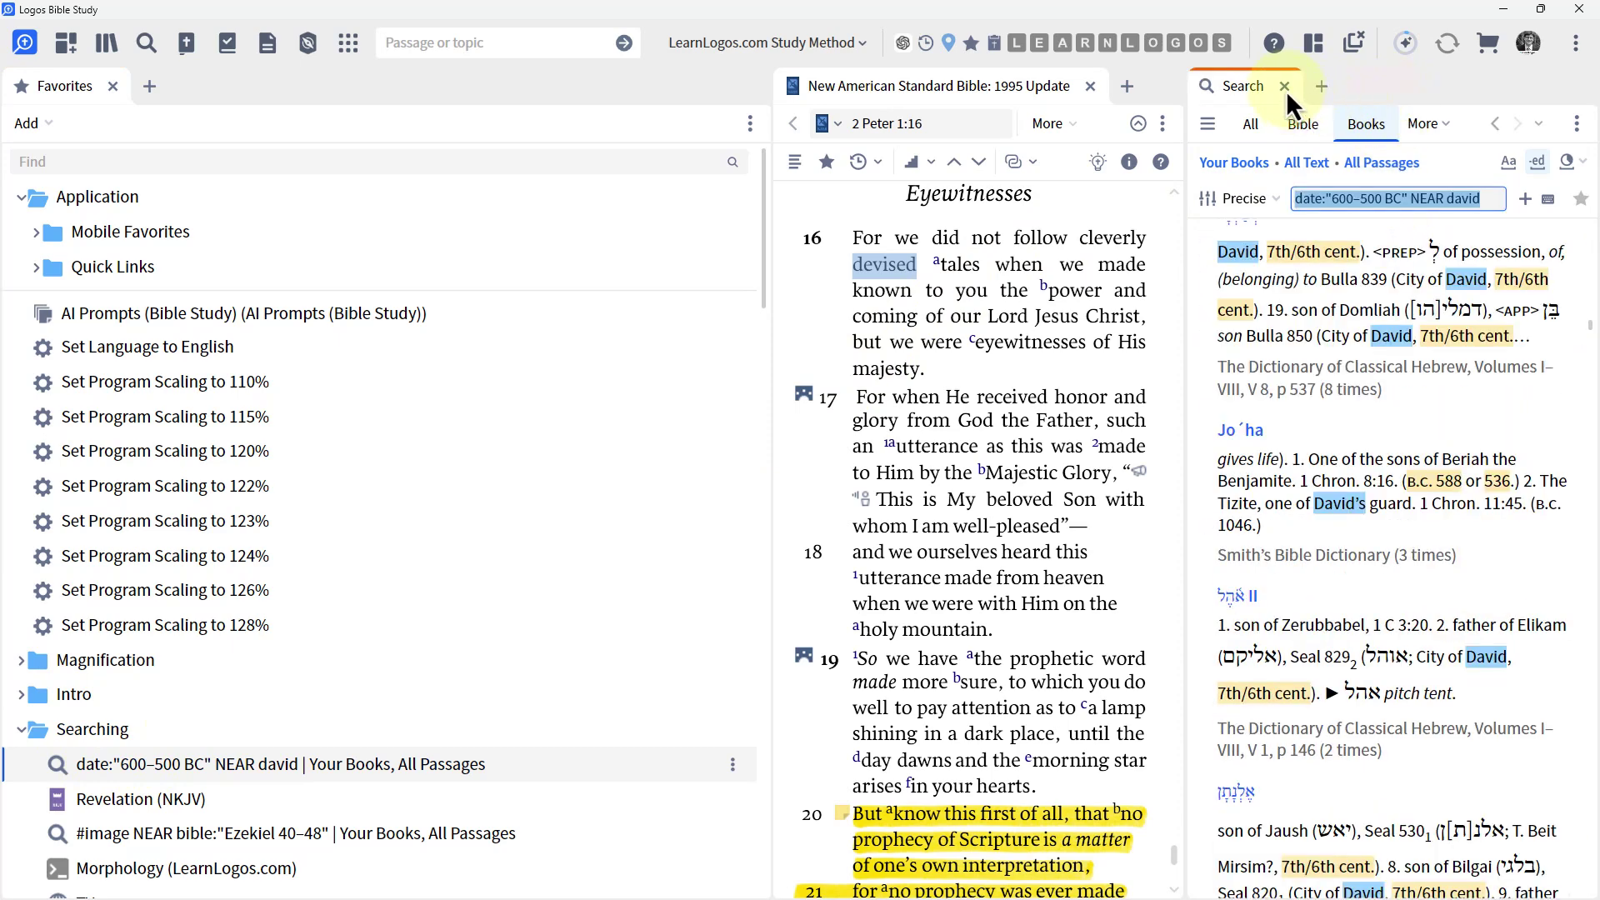
{"action": "left_click", "coordinate": [1284, 86]}
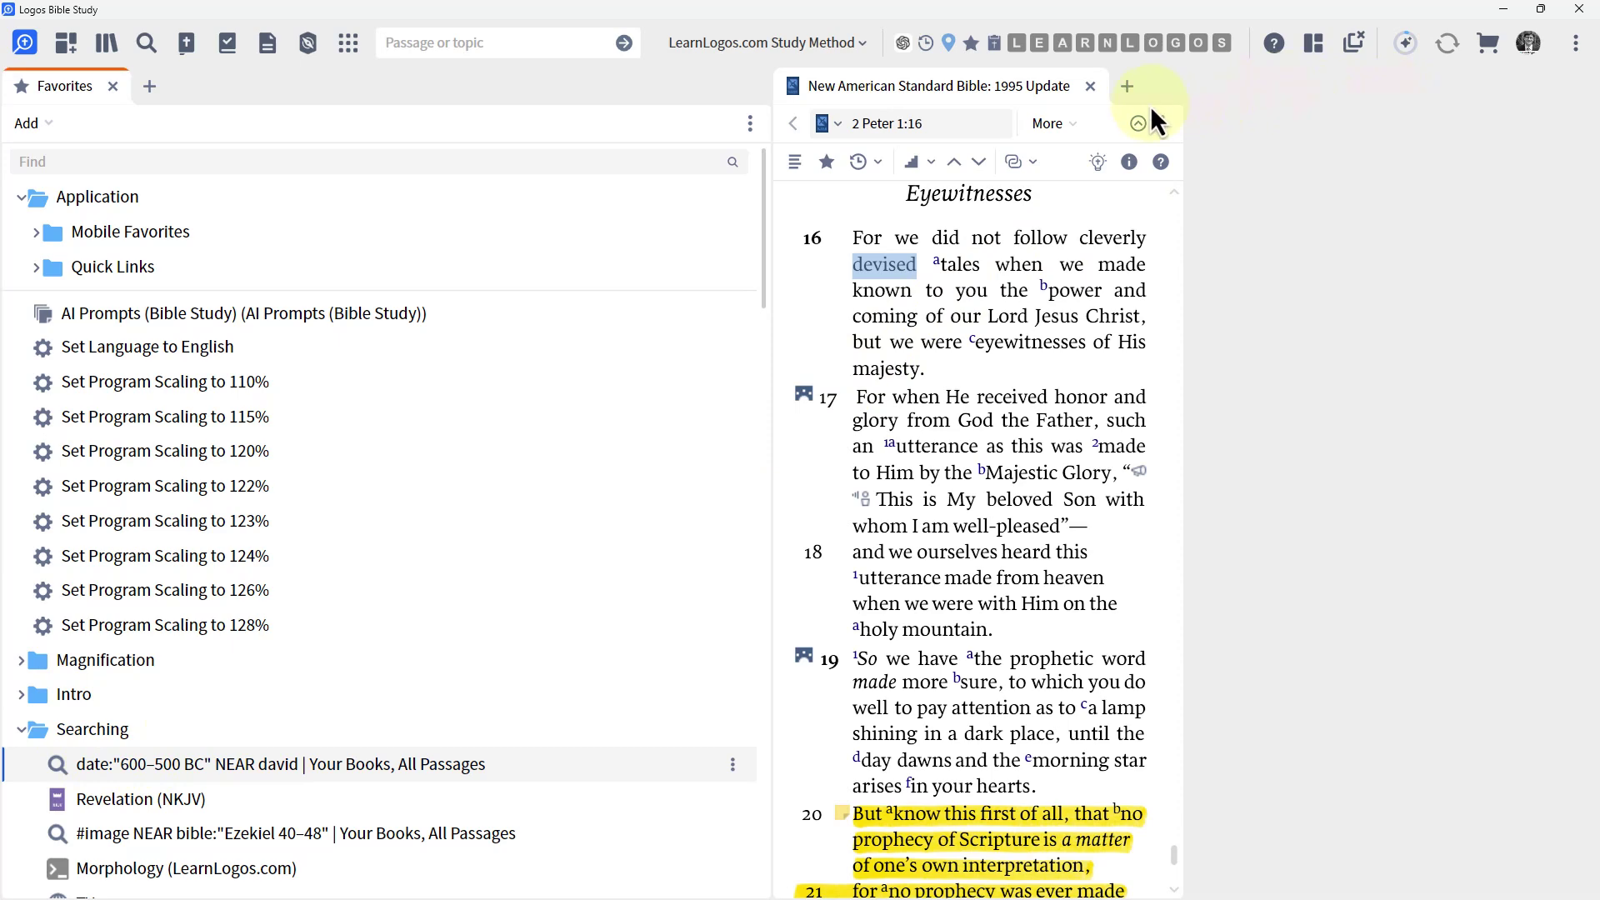
{"action": "left_click", "coordinate": [114, 87]}
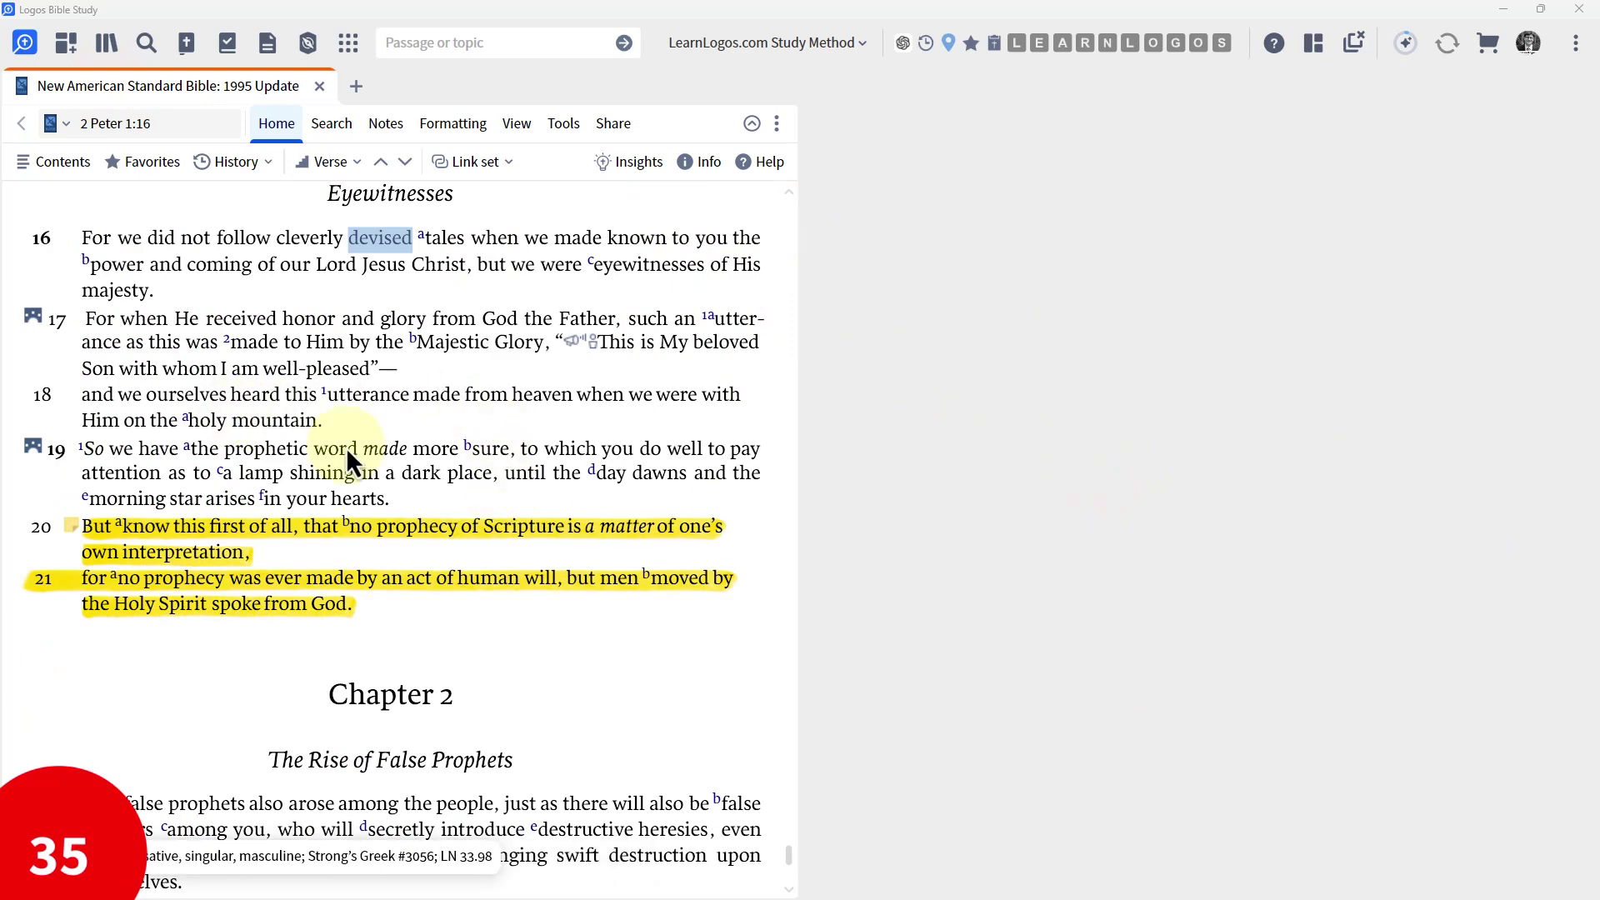
Step: Show Genesis 1:1 in the NASB by entering gen 1 as the reference
{"action": "left_click", "coordinate": [157, 124]}
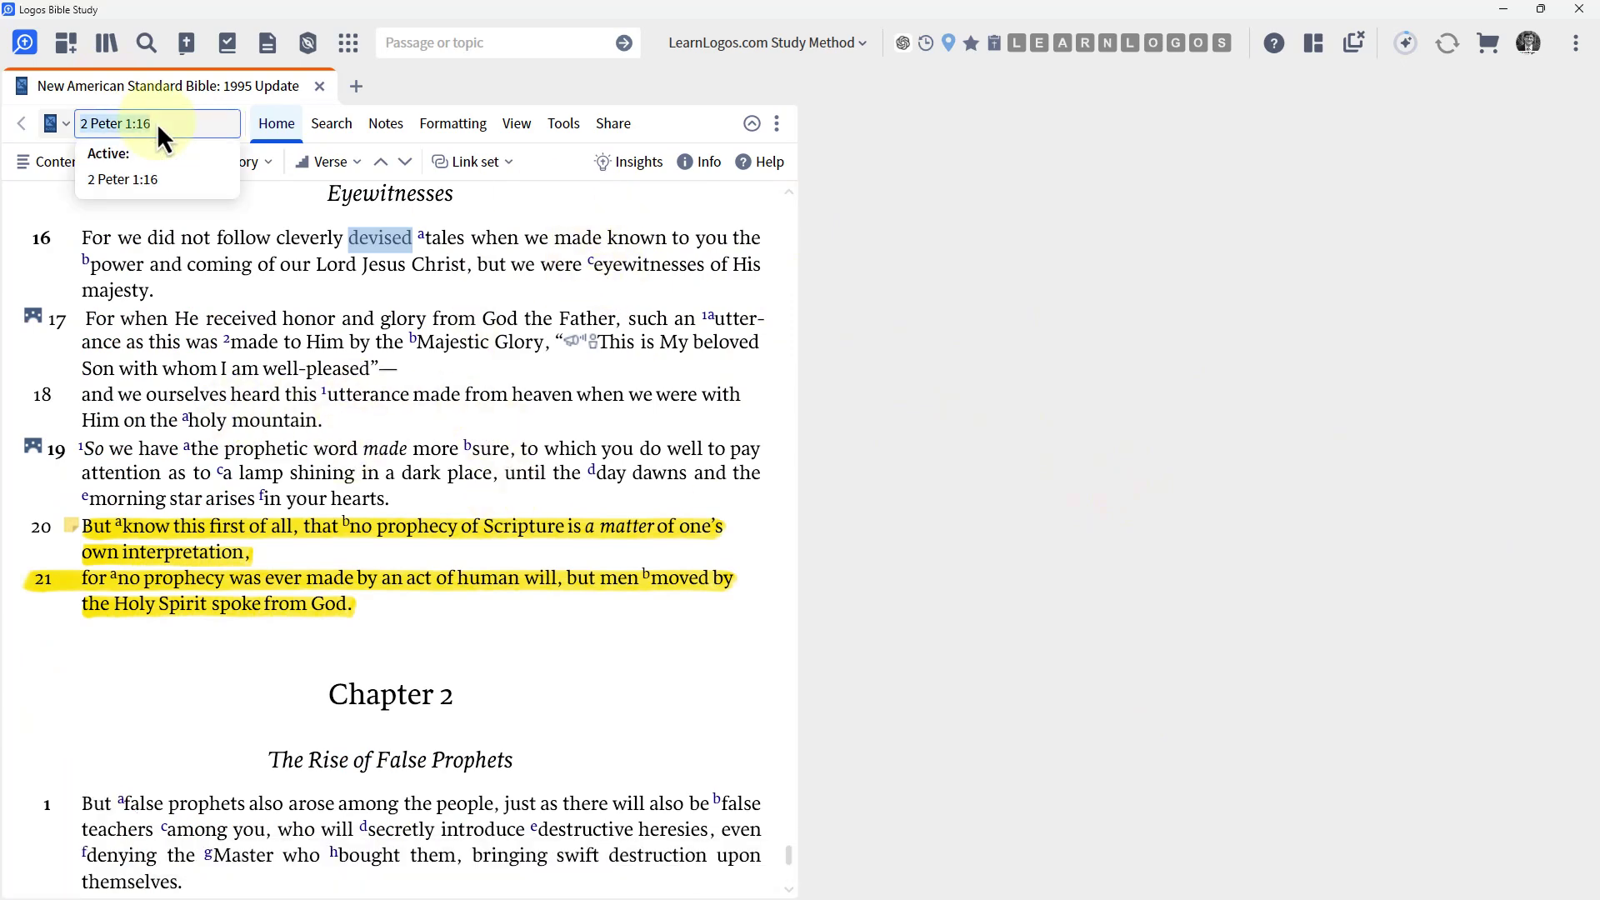
{"action": "type", "text": "gen 1"}
{"action": "key", "text": "Return"}
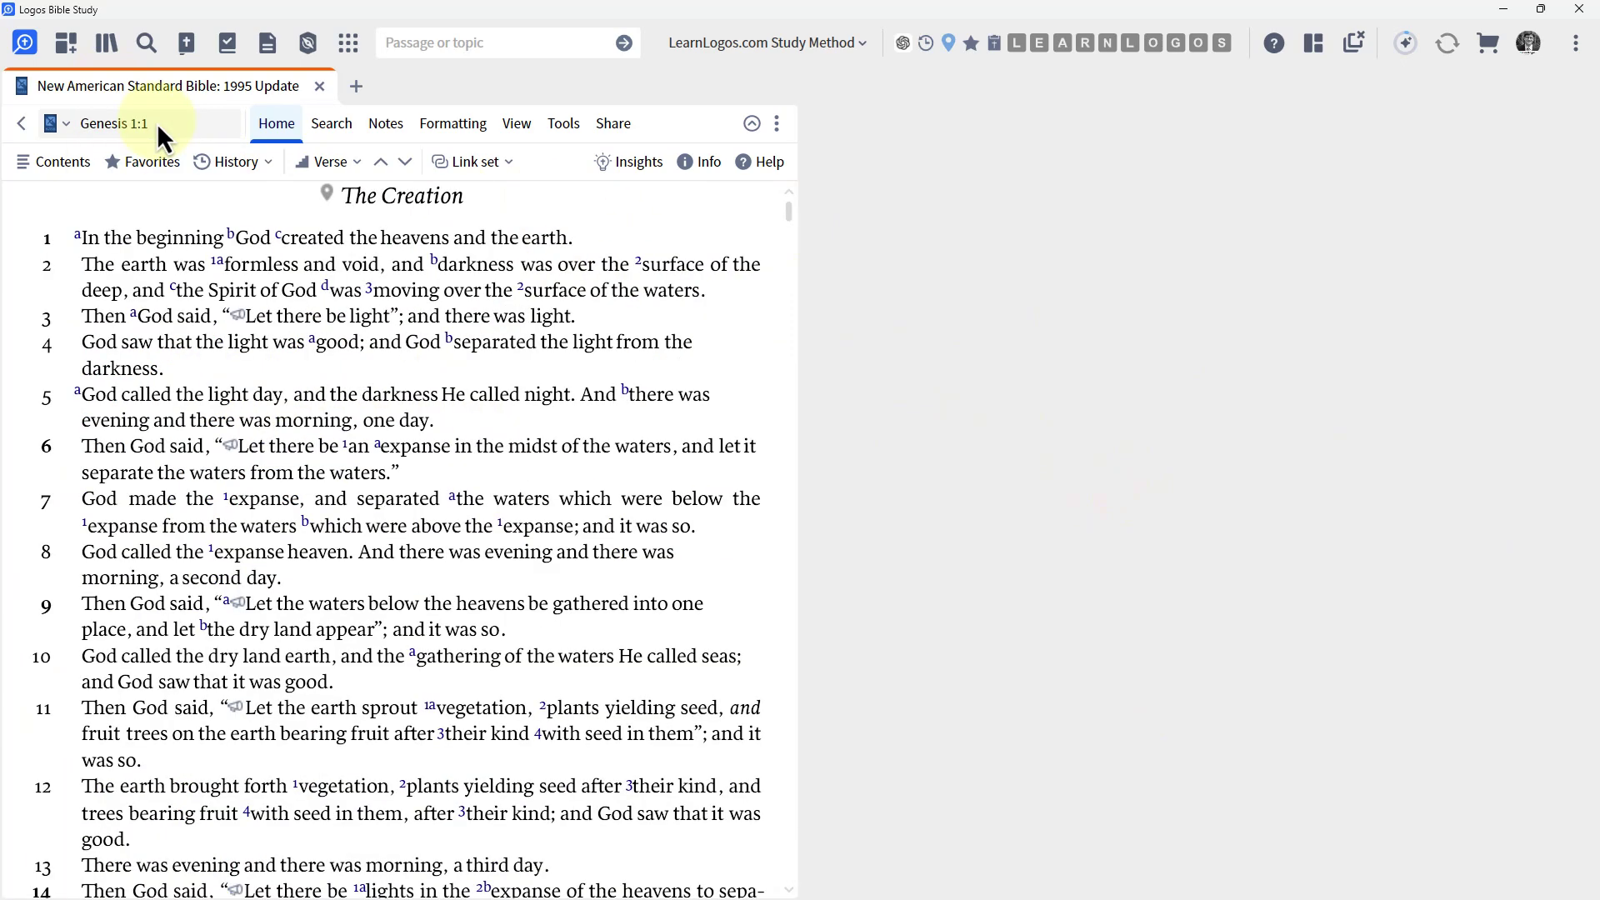
Step: Start a new Books search with the query ( OR OR )
{"action": "left_click", "coordinate": [149, 42]}
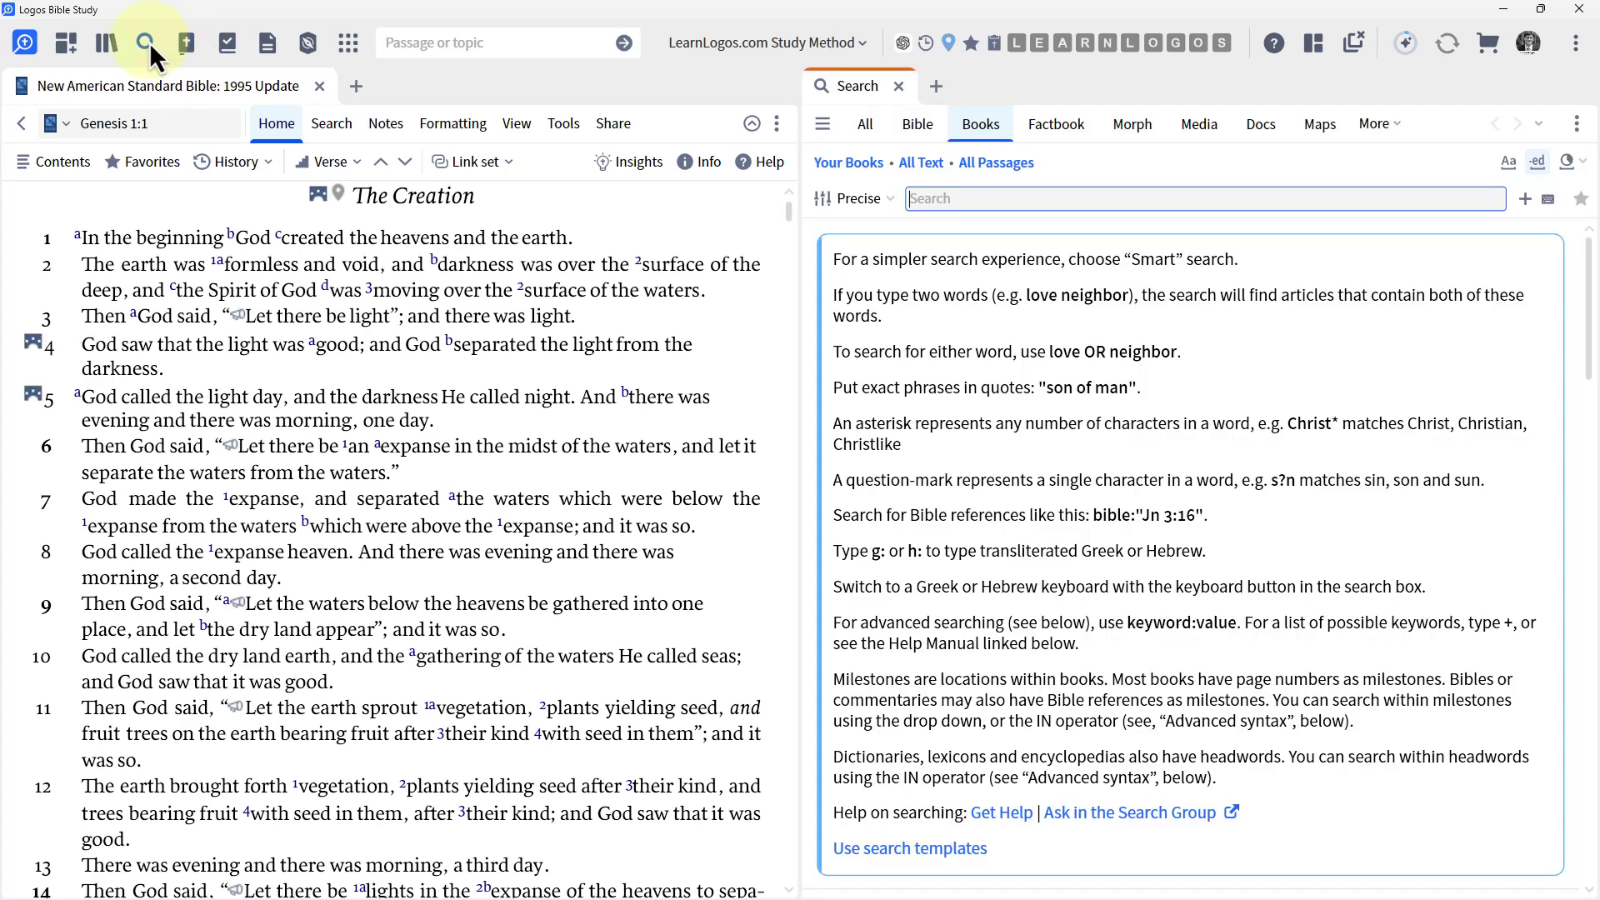
{"action": "left_click", "coordinate": [984, 125]}
{"action": "left_click", "coordinate": [951, 205]}
{"action": "type", "text": "( OR OR )"}
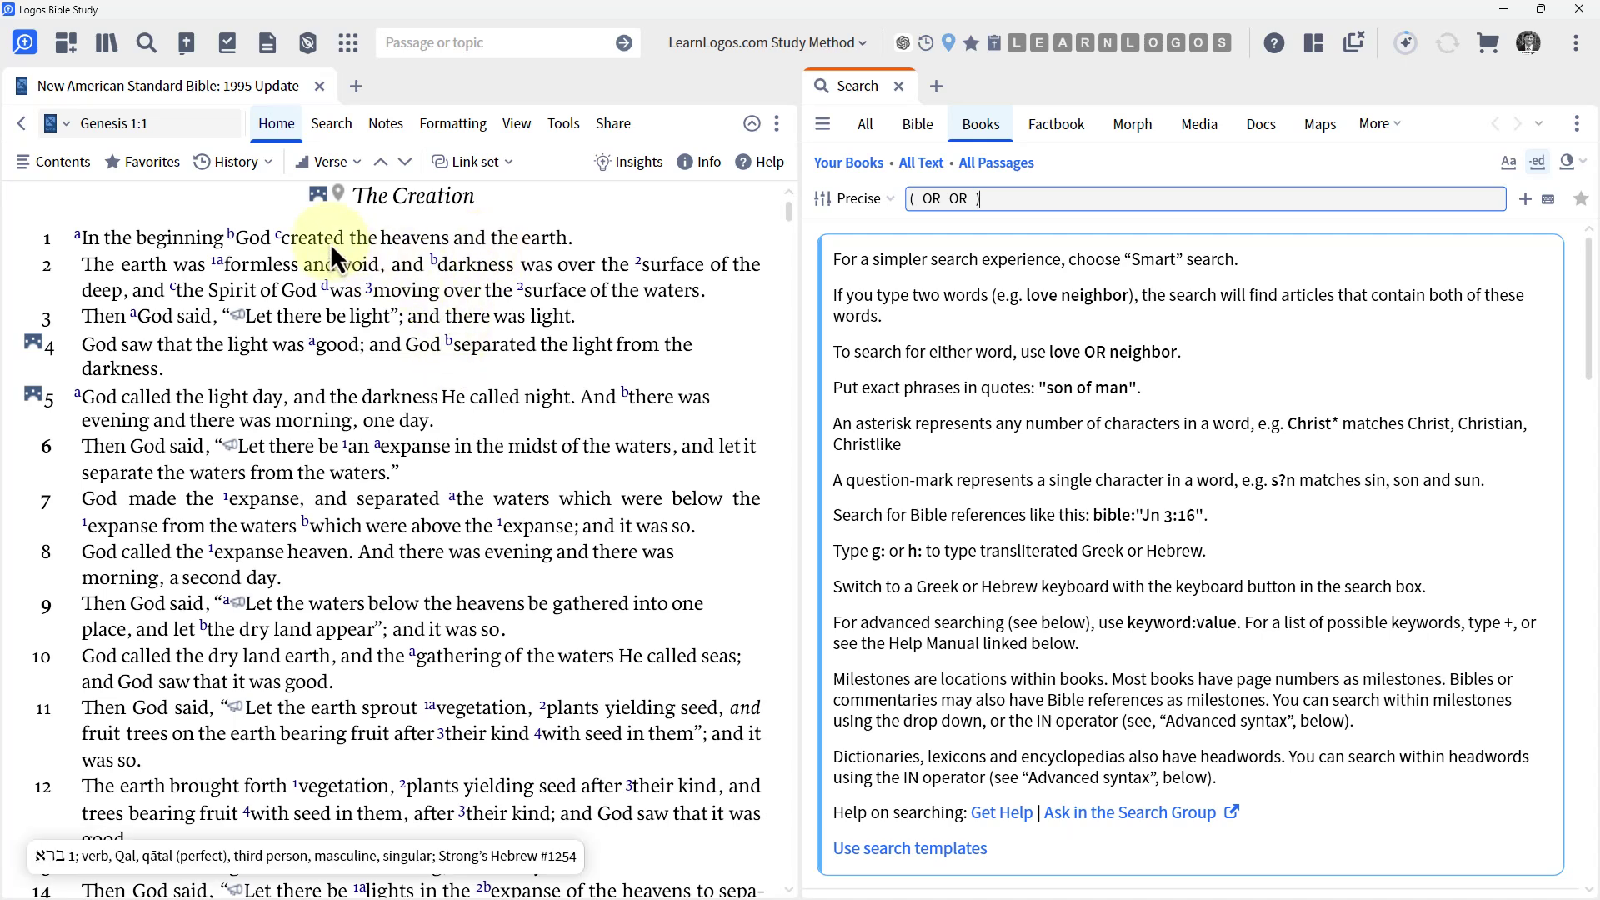
Step: Check word details for void, formless and moving, then paste מְרַחֶפֶת into the query
{"action": "right_click", "coordinate": [372, 268]}
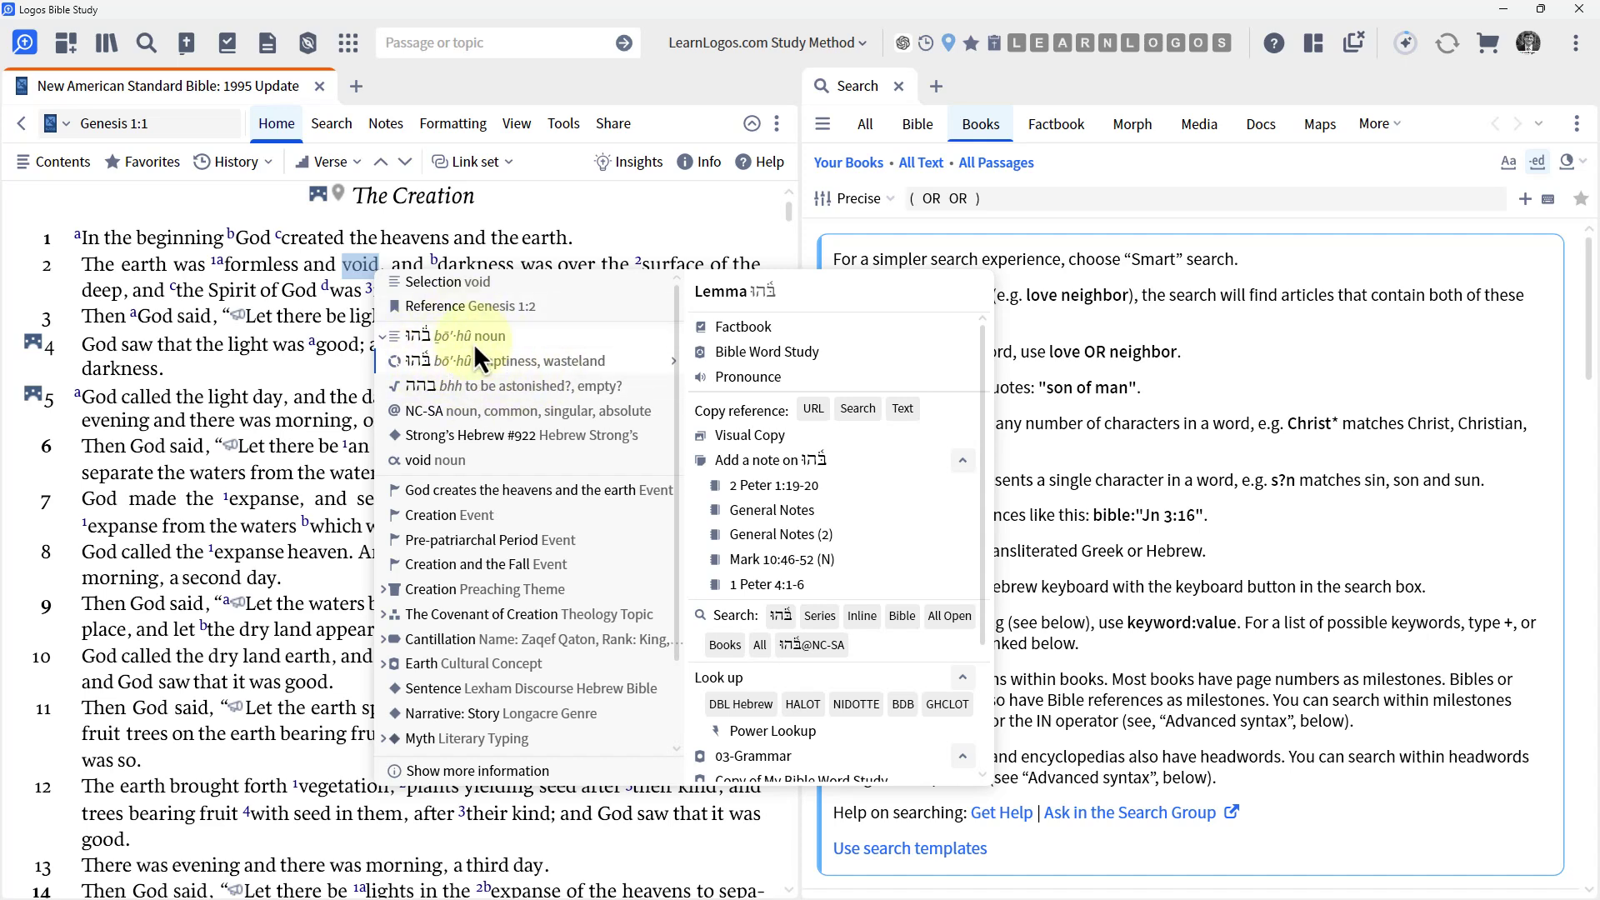
{"action": "right_click", "coordinate": [276, 272]}
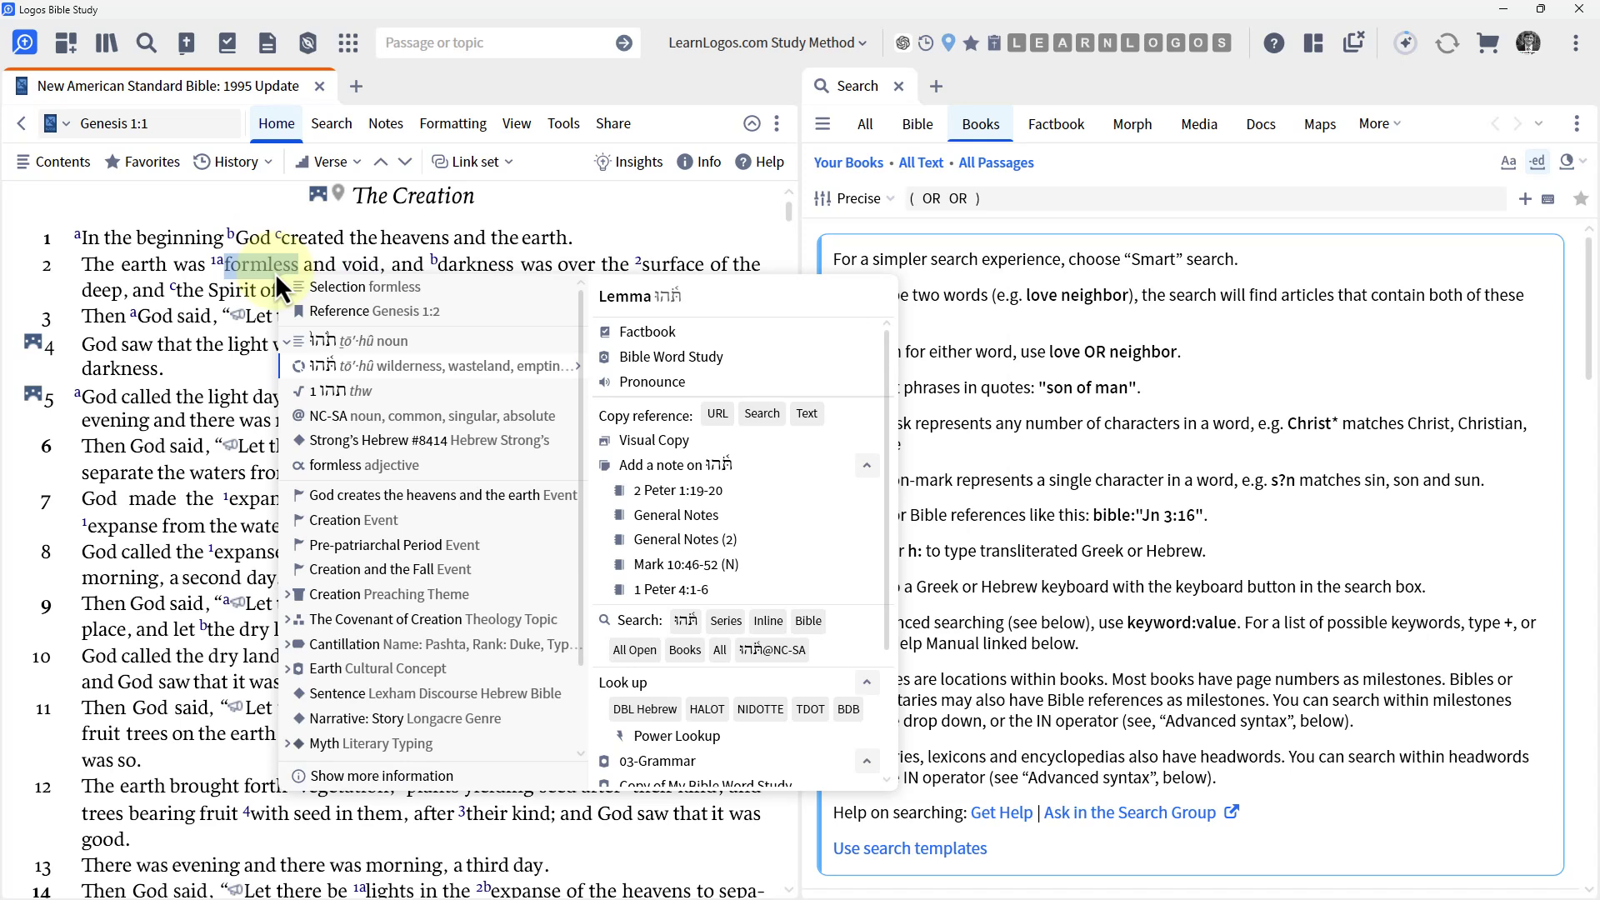
{"action": "left_click", "coordinate": [339, 218]}
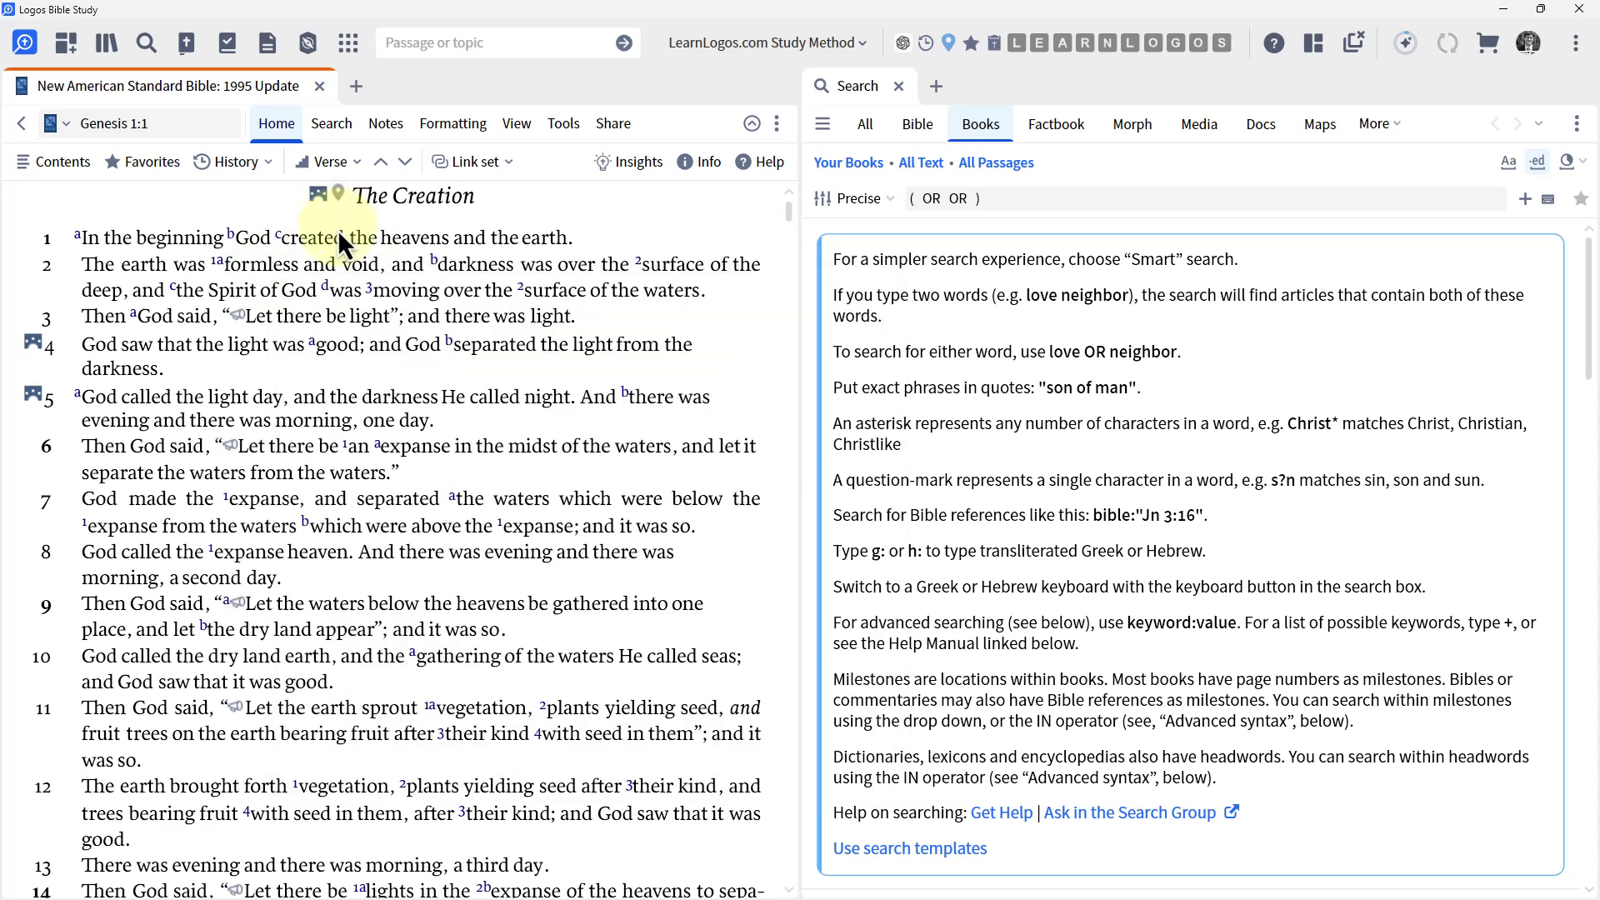
{"action": "right_click", "coordinate": [413, 291]}
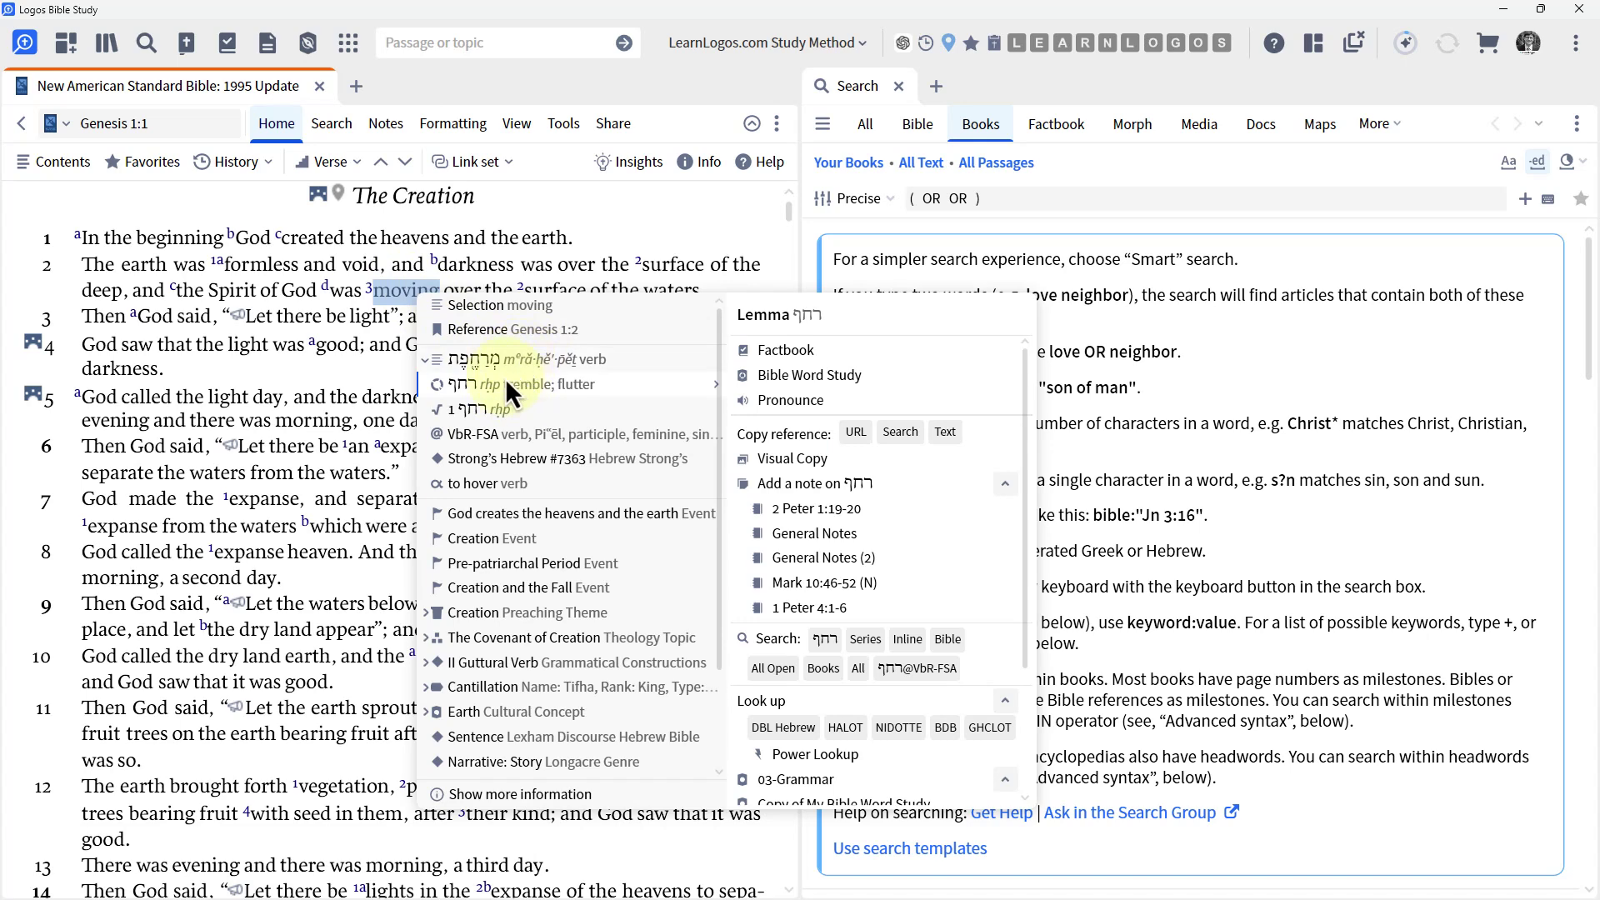
{"action": "mouse_move", "coordinate": [491, 366]}
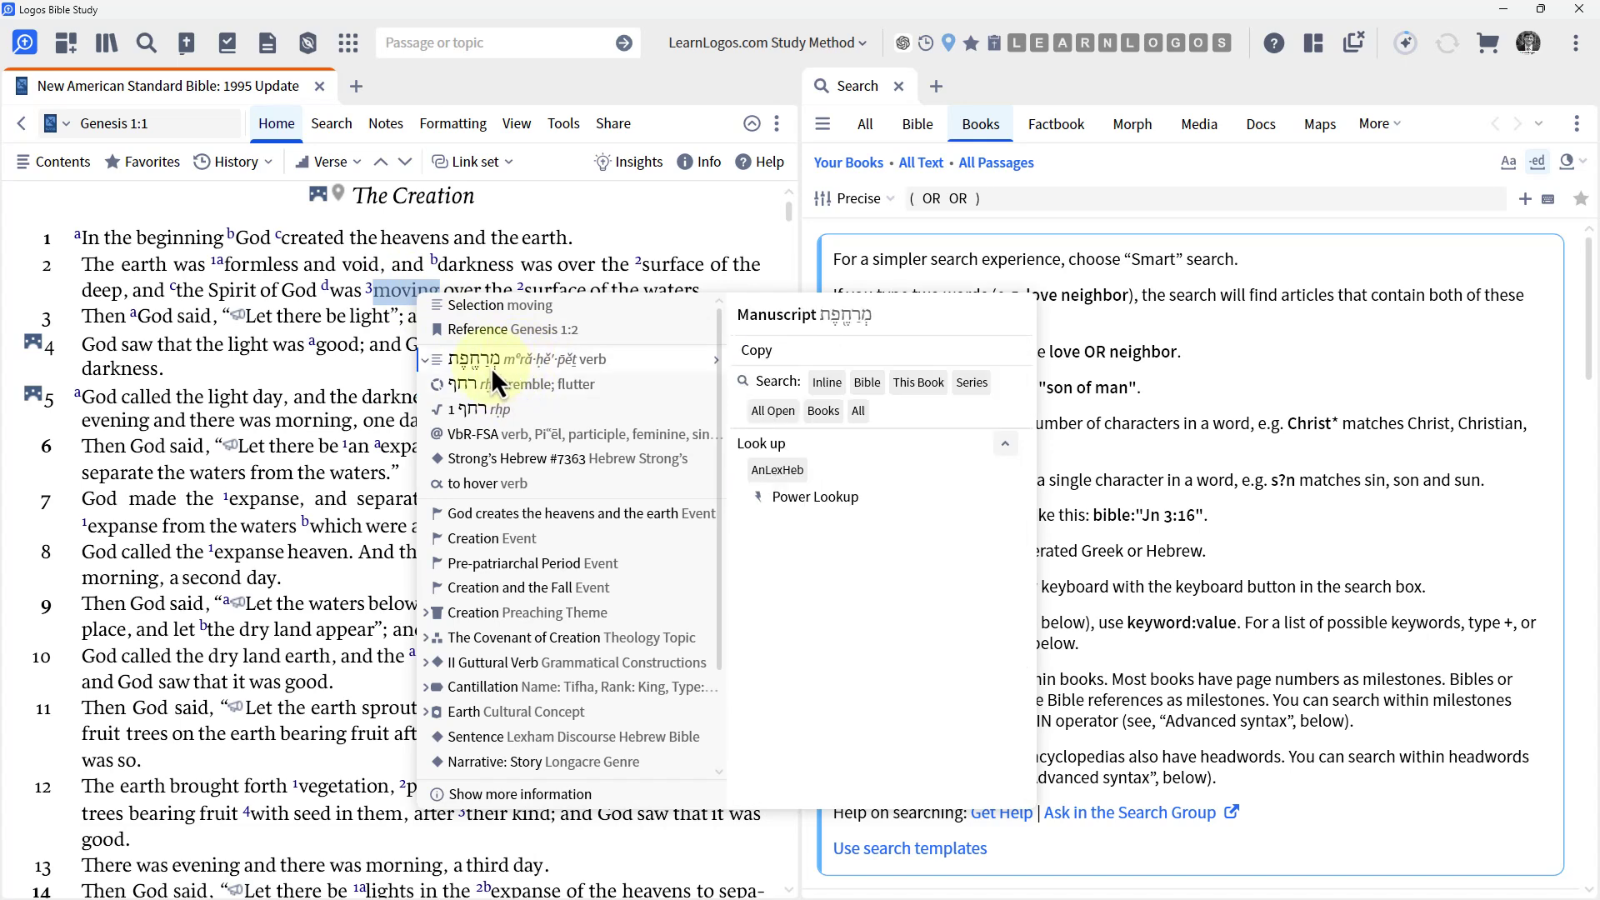
{"action": "left_click", "coordinate": [752, 353]}
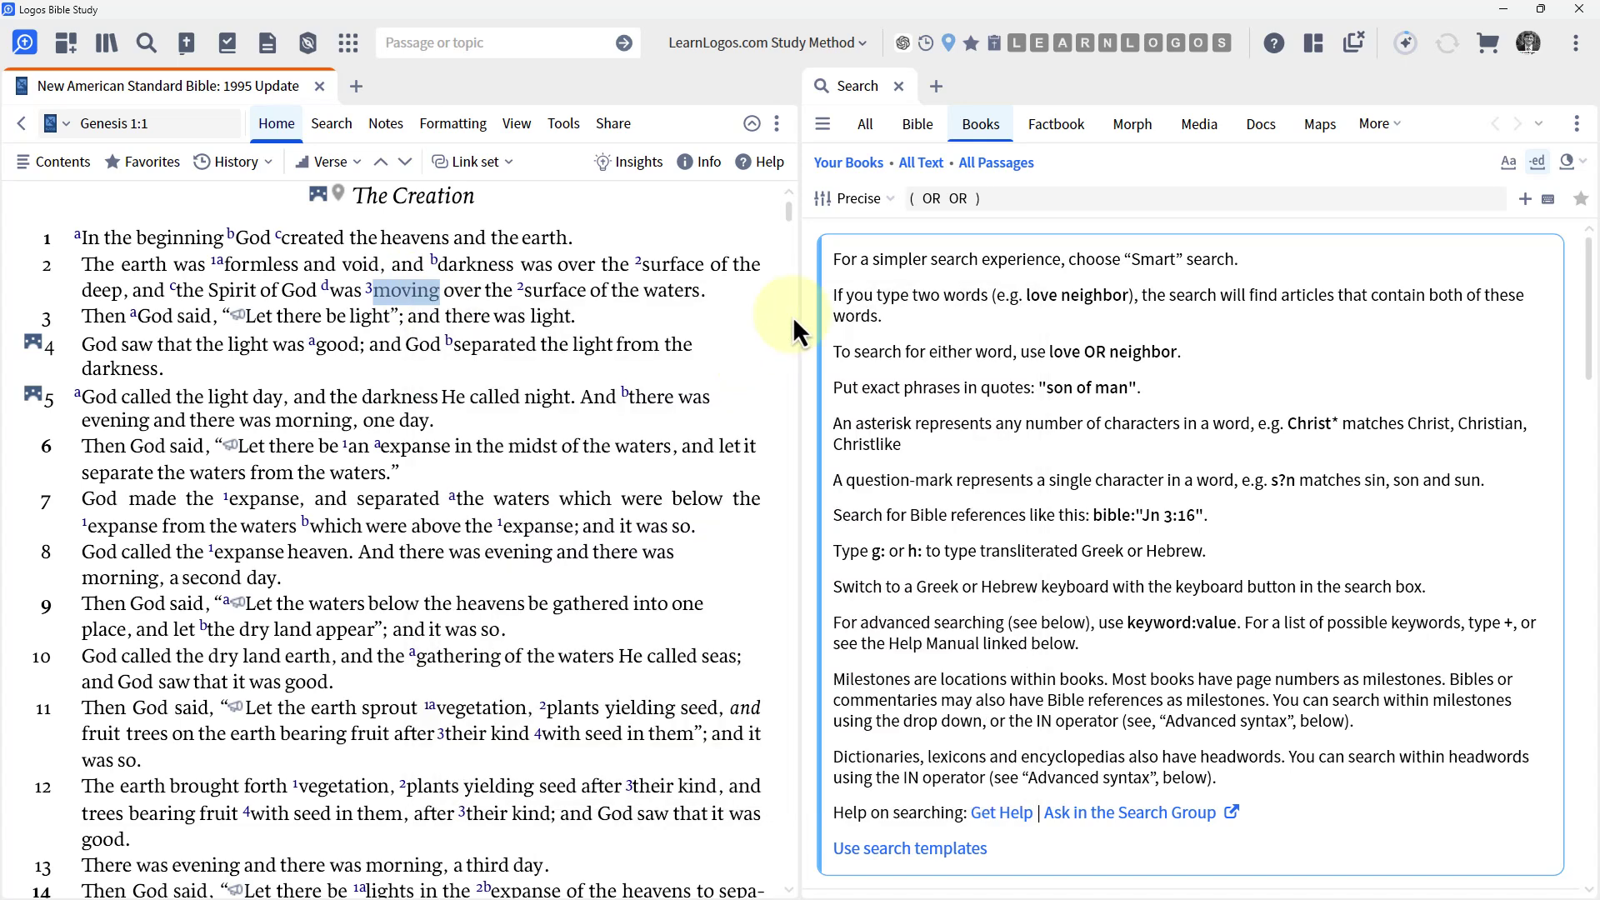
{"action": "left_click", "coordinate": [920, 200]}
{"action": "left_click", "coordinate": [920, 201]}
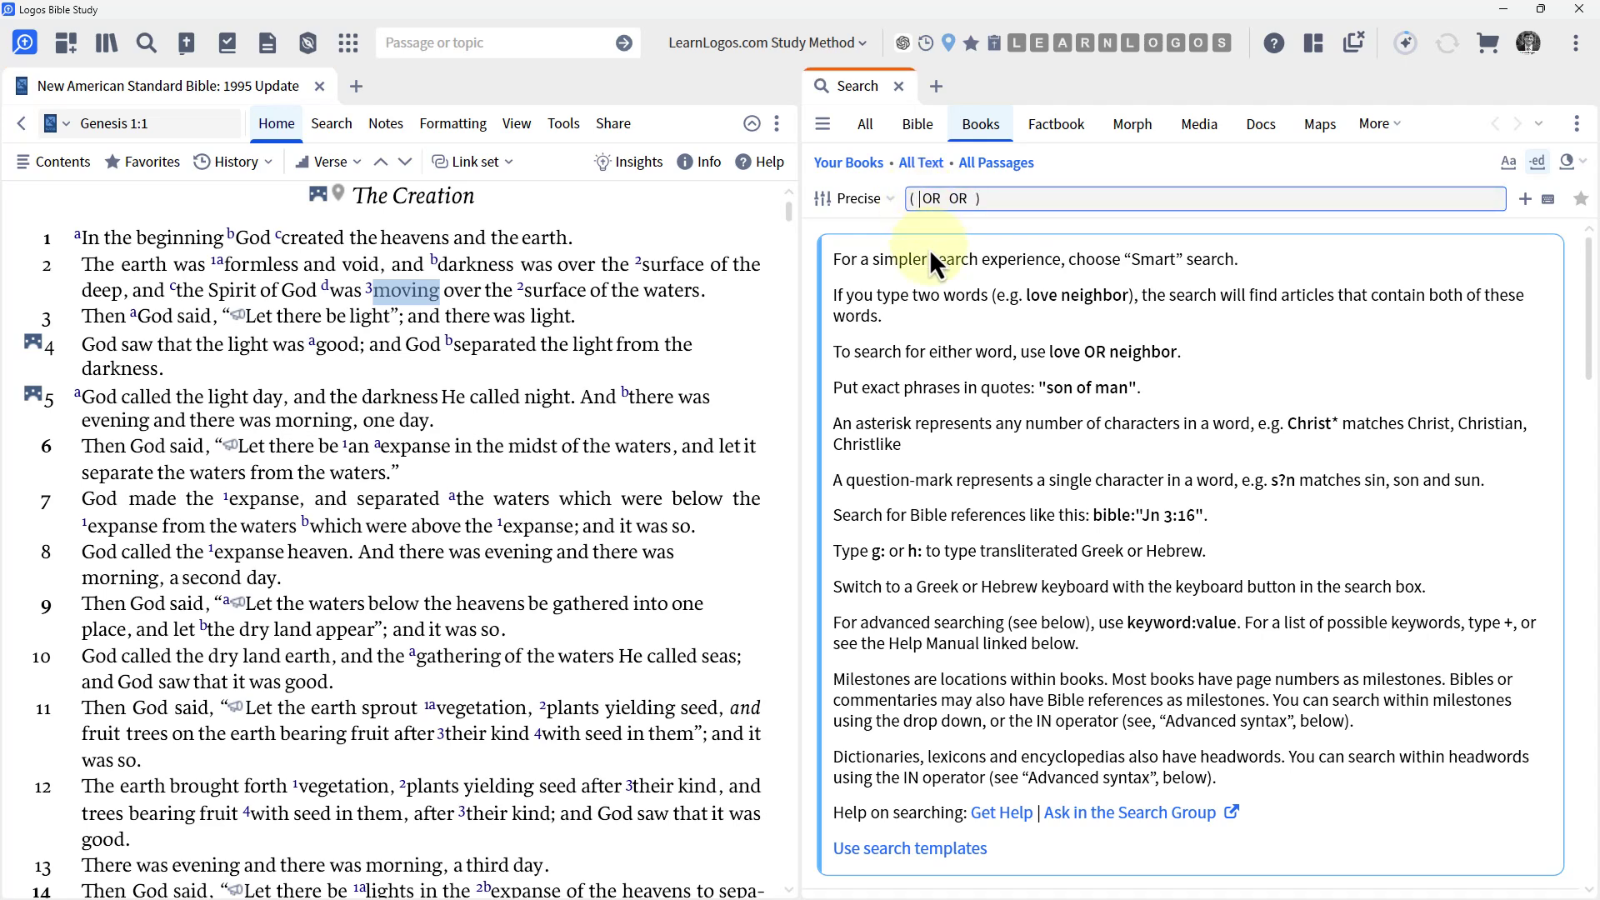
{"action": "key", "text": "ctrl+v"}
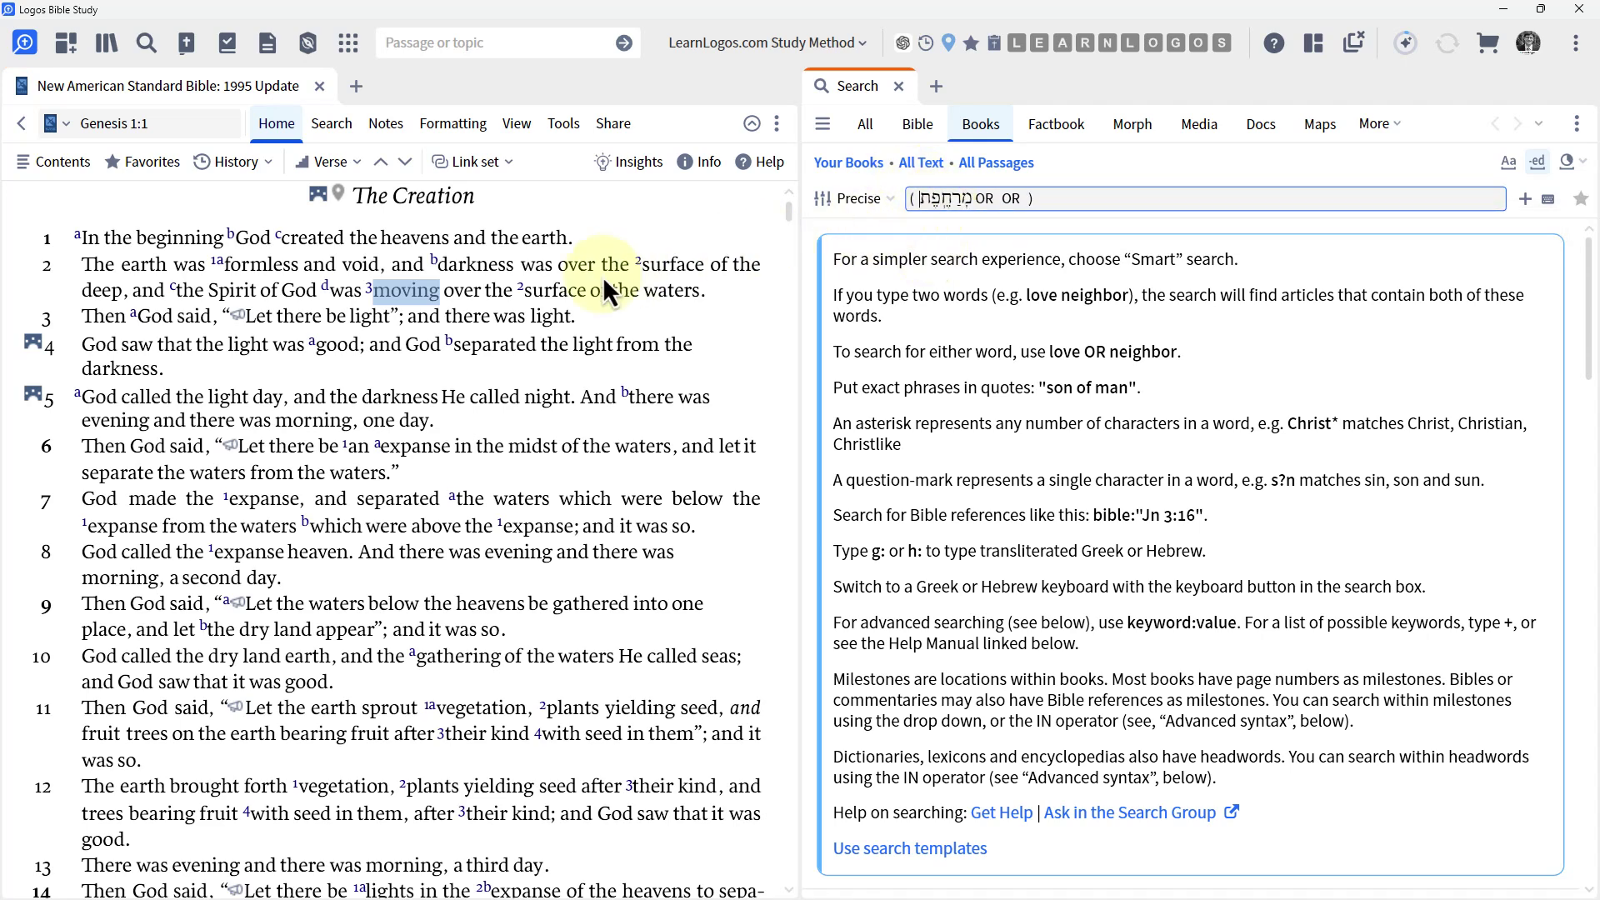
Step: Copy the lemma רחף and paste it between the two ORs in the query
{"action": "right_click", "coordinate": [421, 297]}
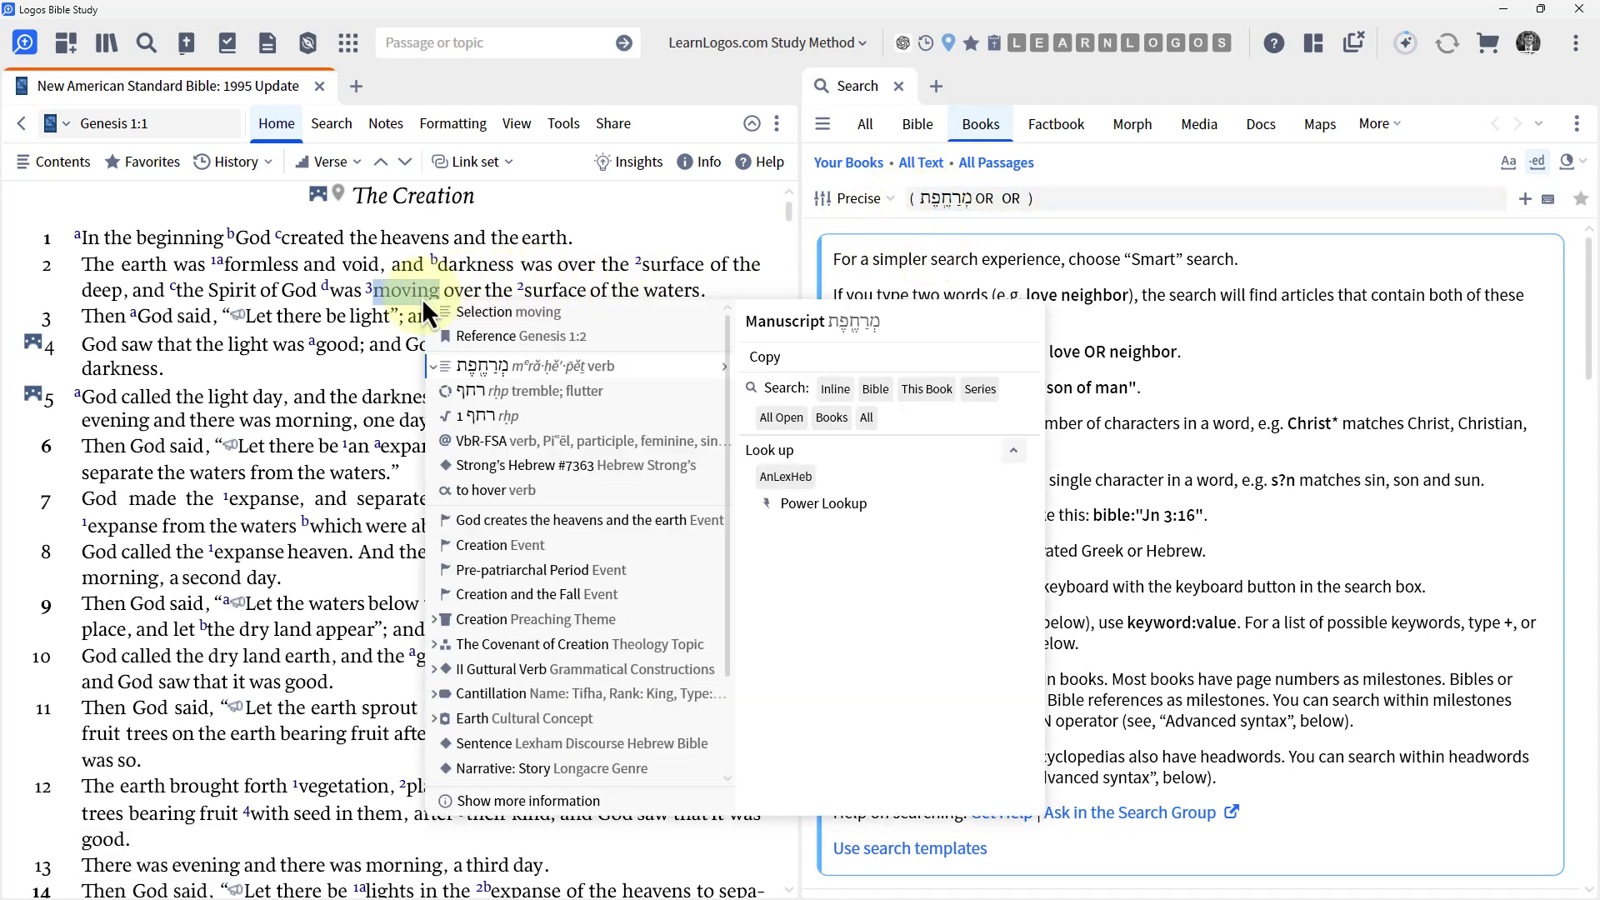
{"action": "mouse_move", "coordinate": [509, 390]}
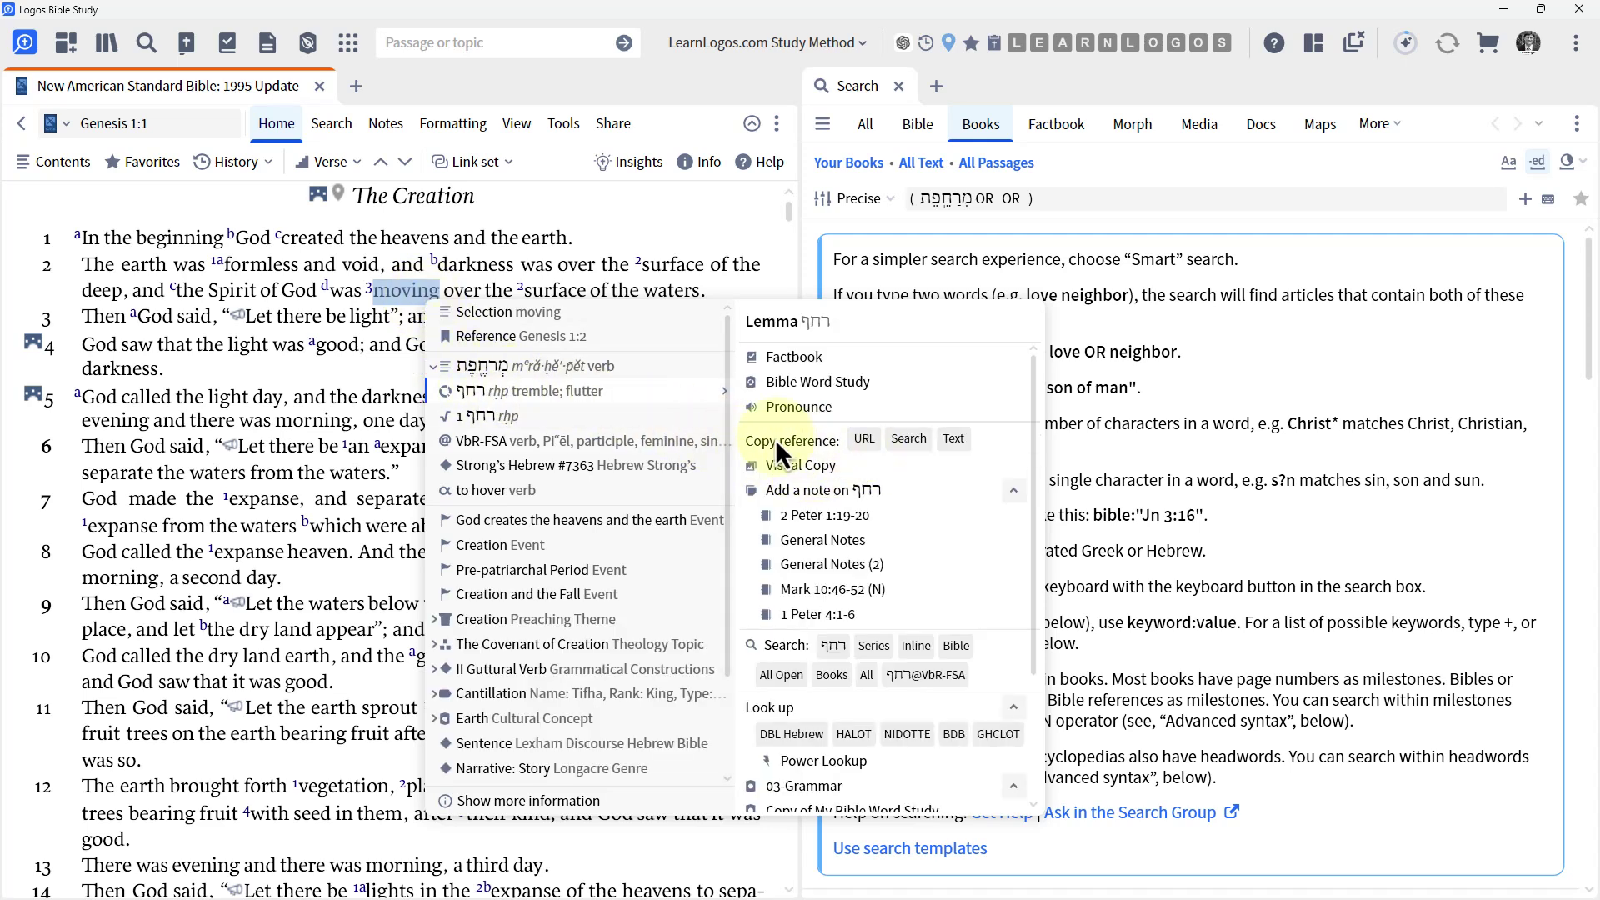
{"action": "left_click", "coordinate": [955, 440]}
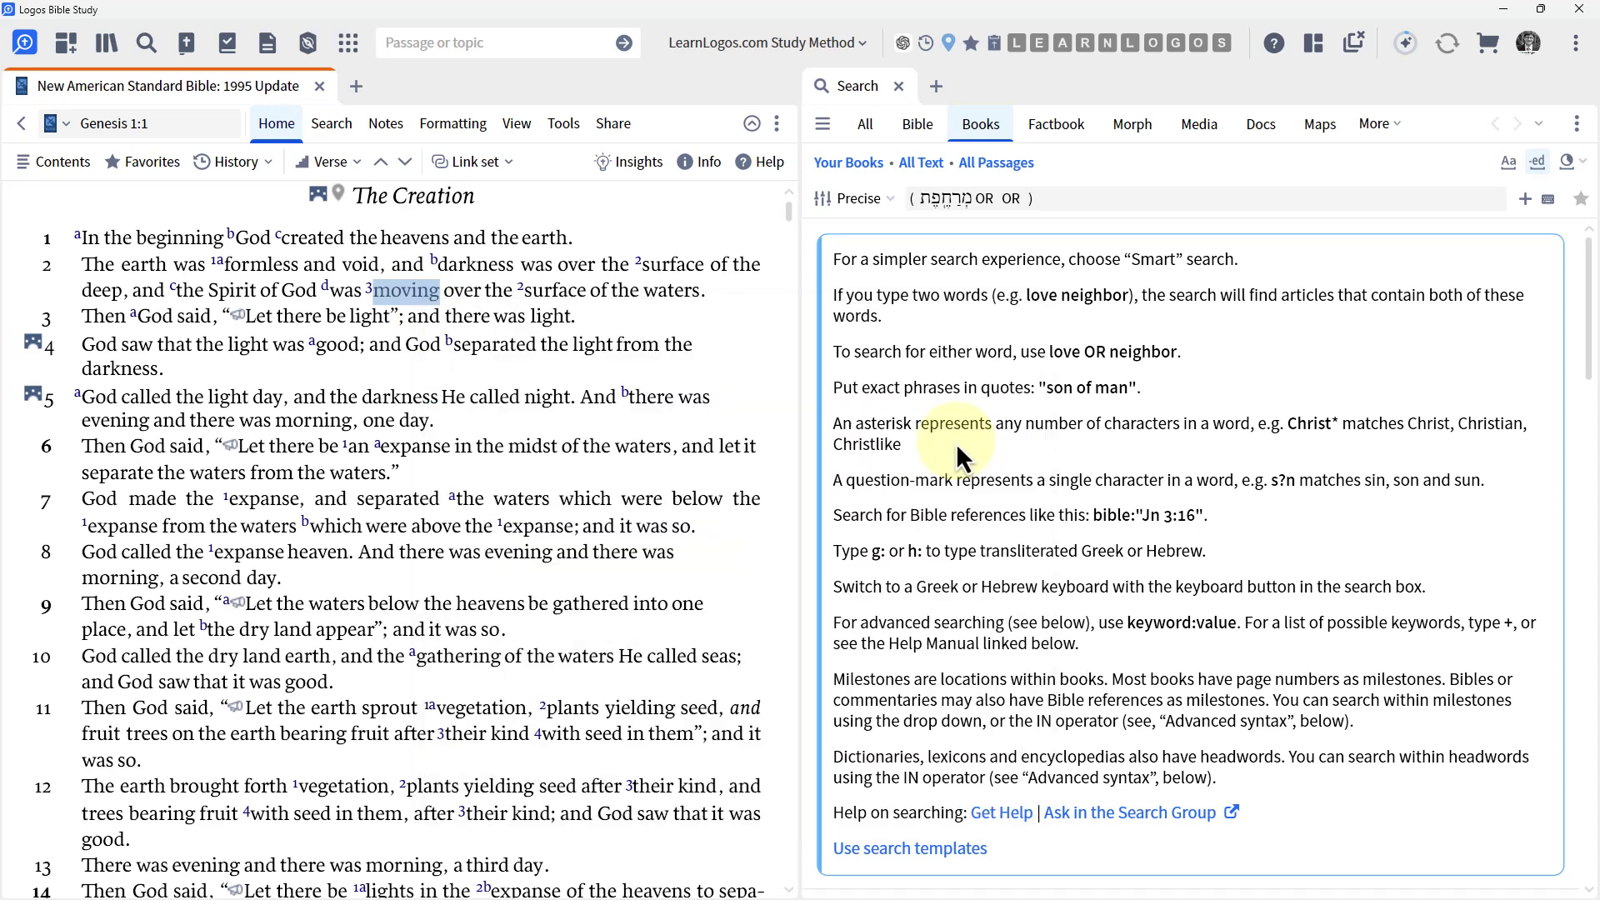
{"action": "left_click", "coordinate": [1000, 202]}
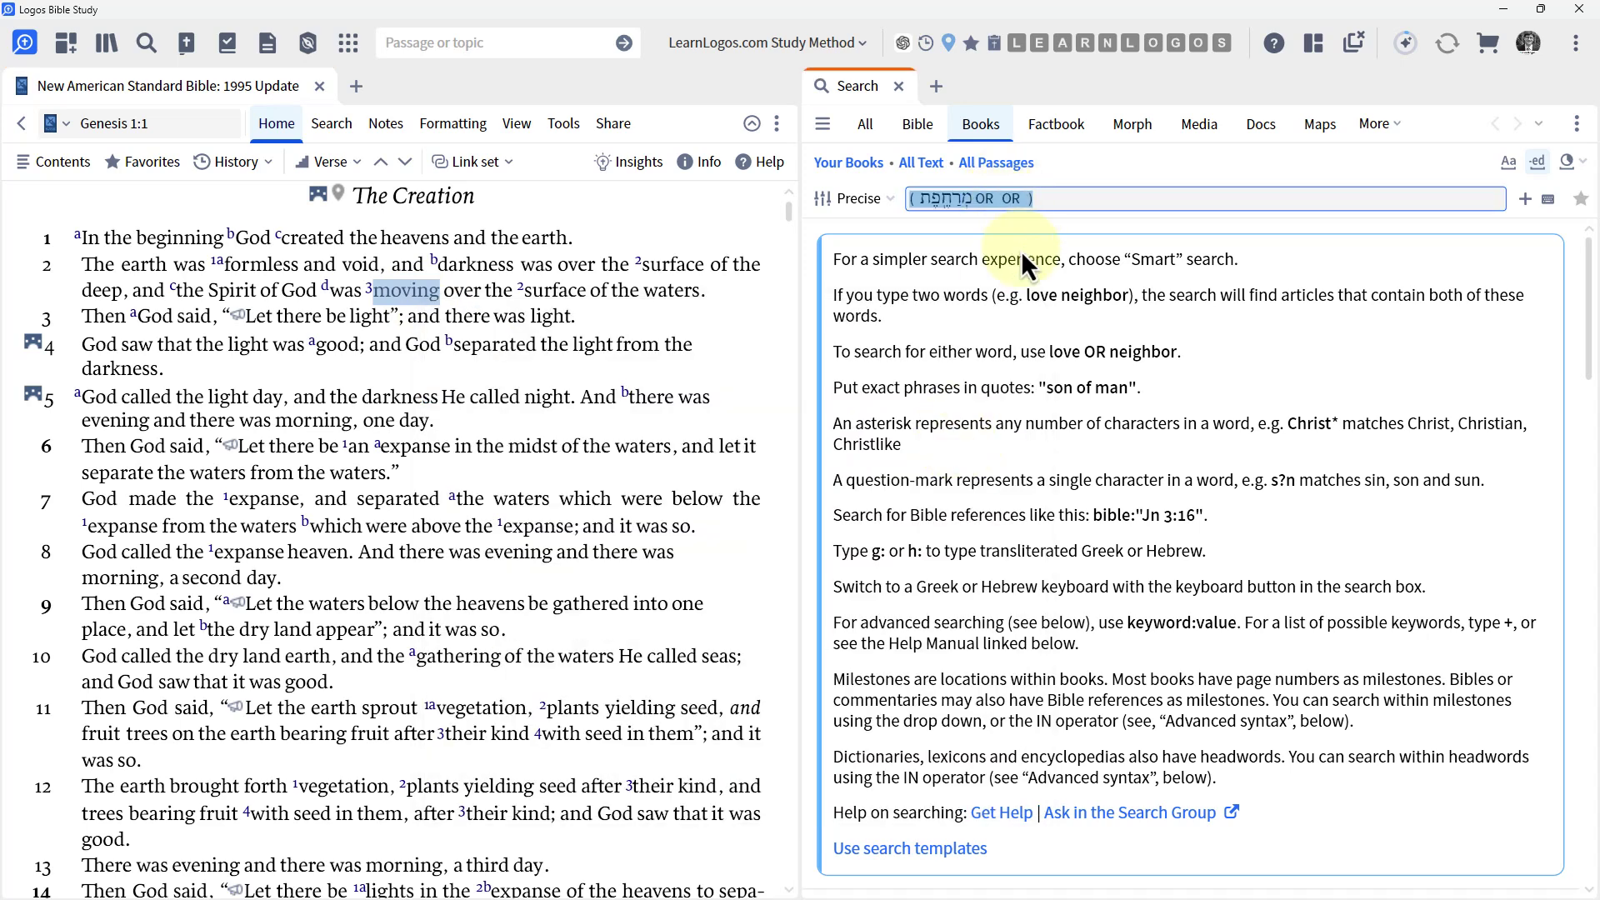
{"action": "left_click", "coordinate": [998, 202]}
{"action": "key", "text": "ctrl+v"}
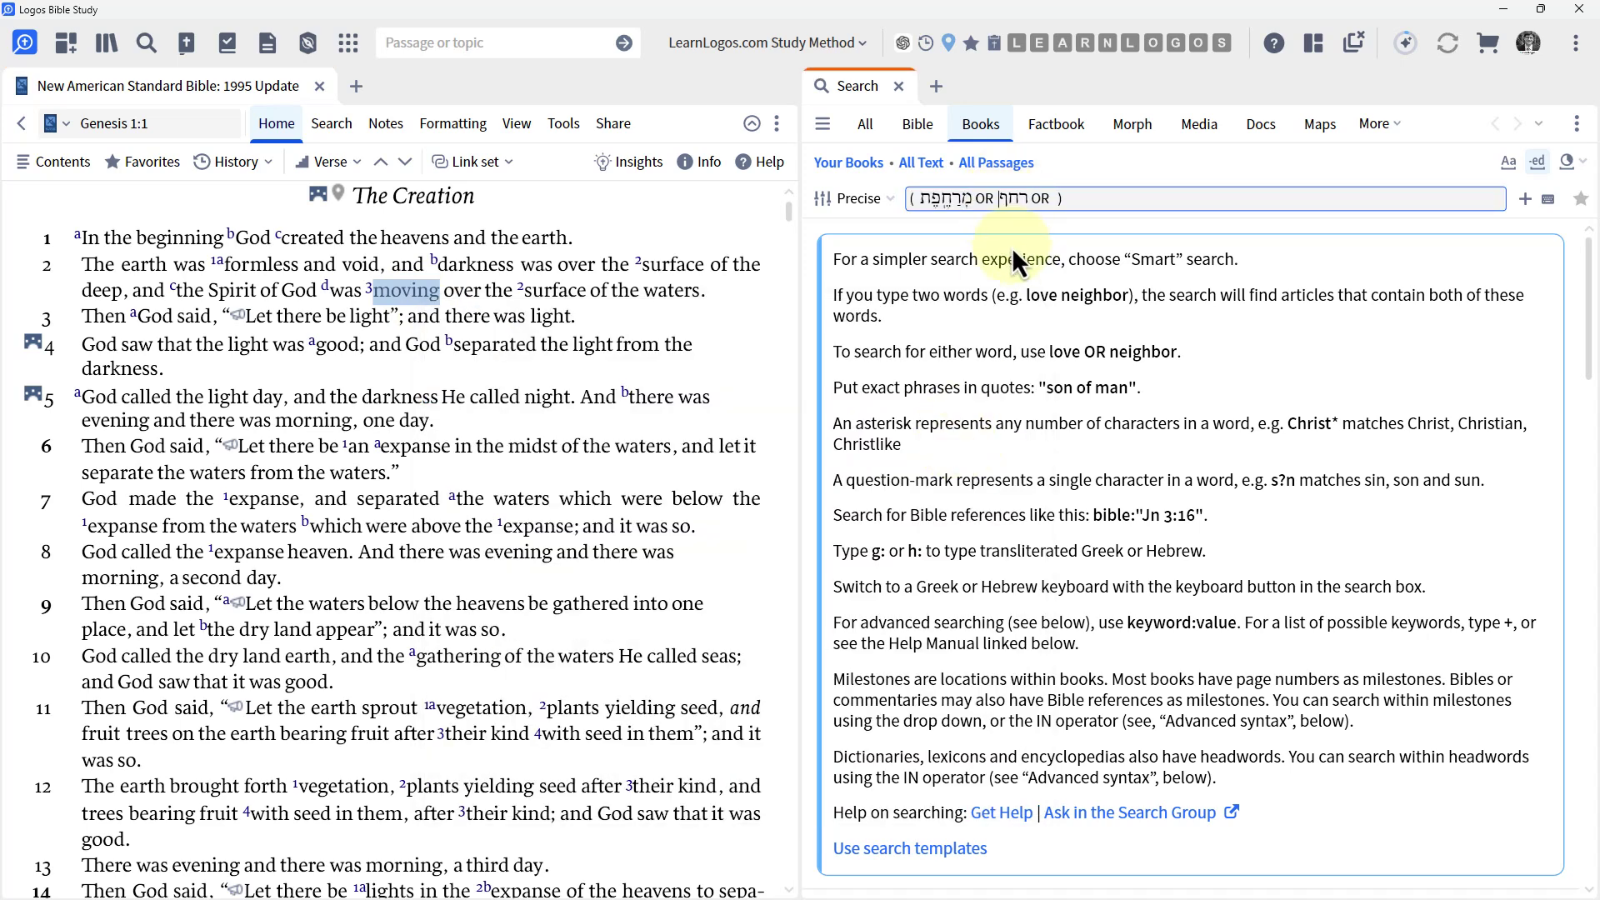
{"action": "mouse_move", "coordinate": [417, 304]}
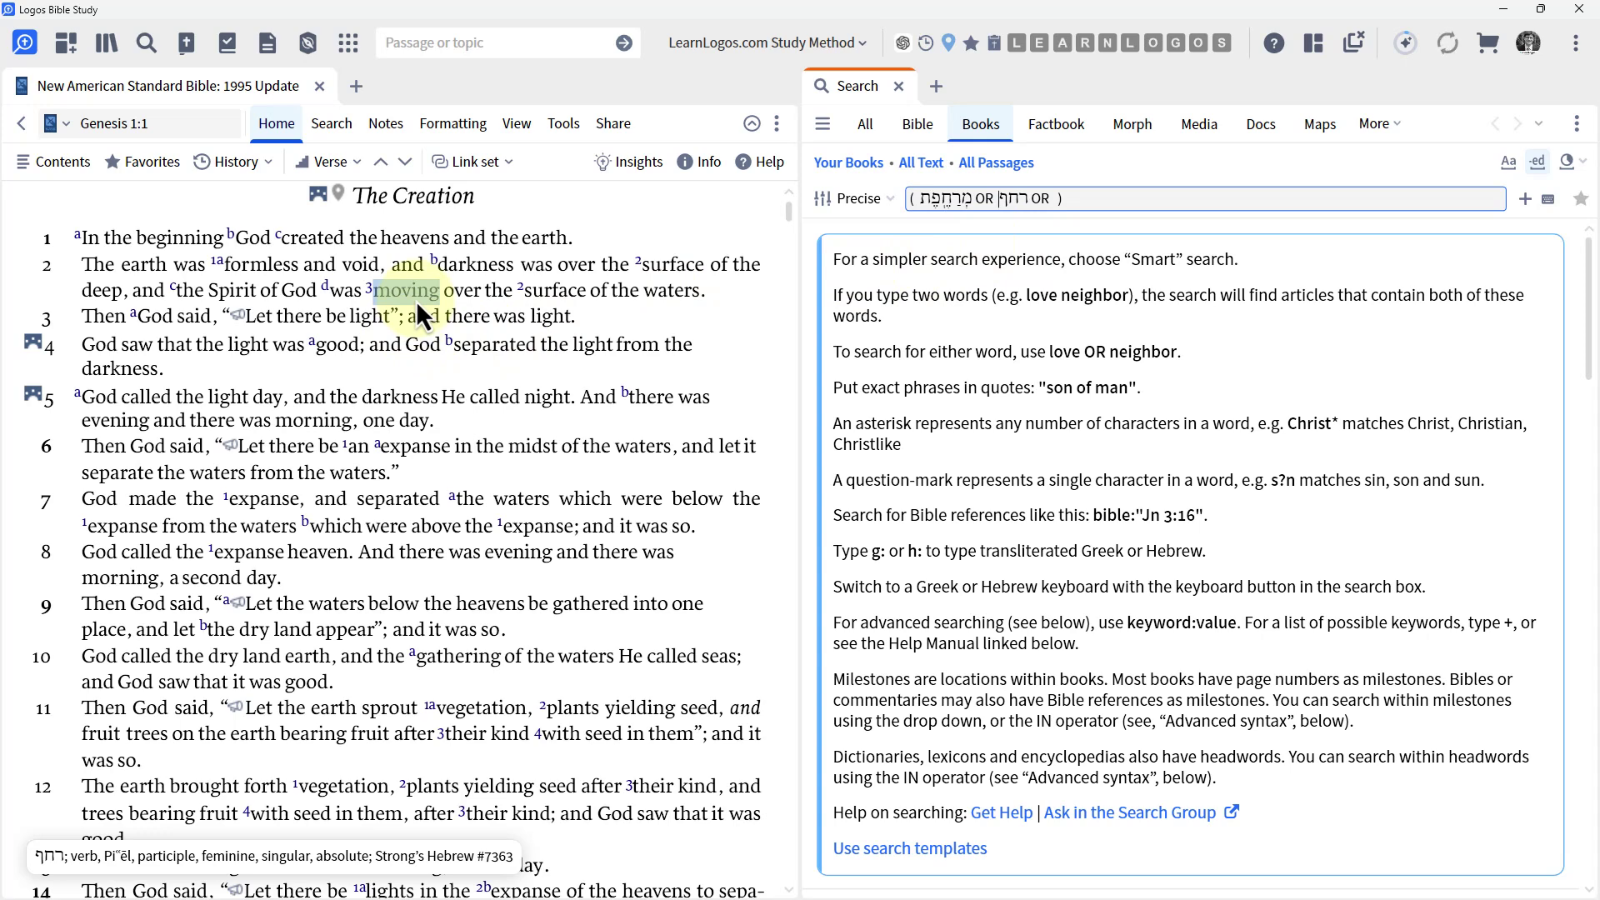
Step: Look up 'moving' in the Hebrew dictionary and paste rā·hăp̄ before the closing parenthesis
{"action": "left_click", "coordinate": [418, 304]}
{"action": "double_click", "coordinate": [417, 300]}
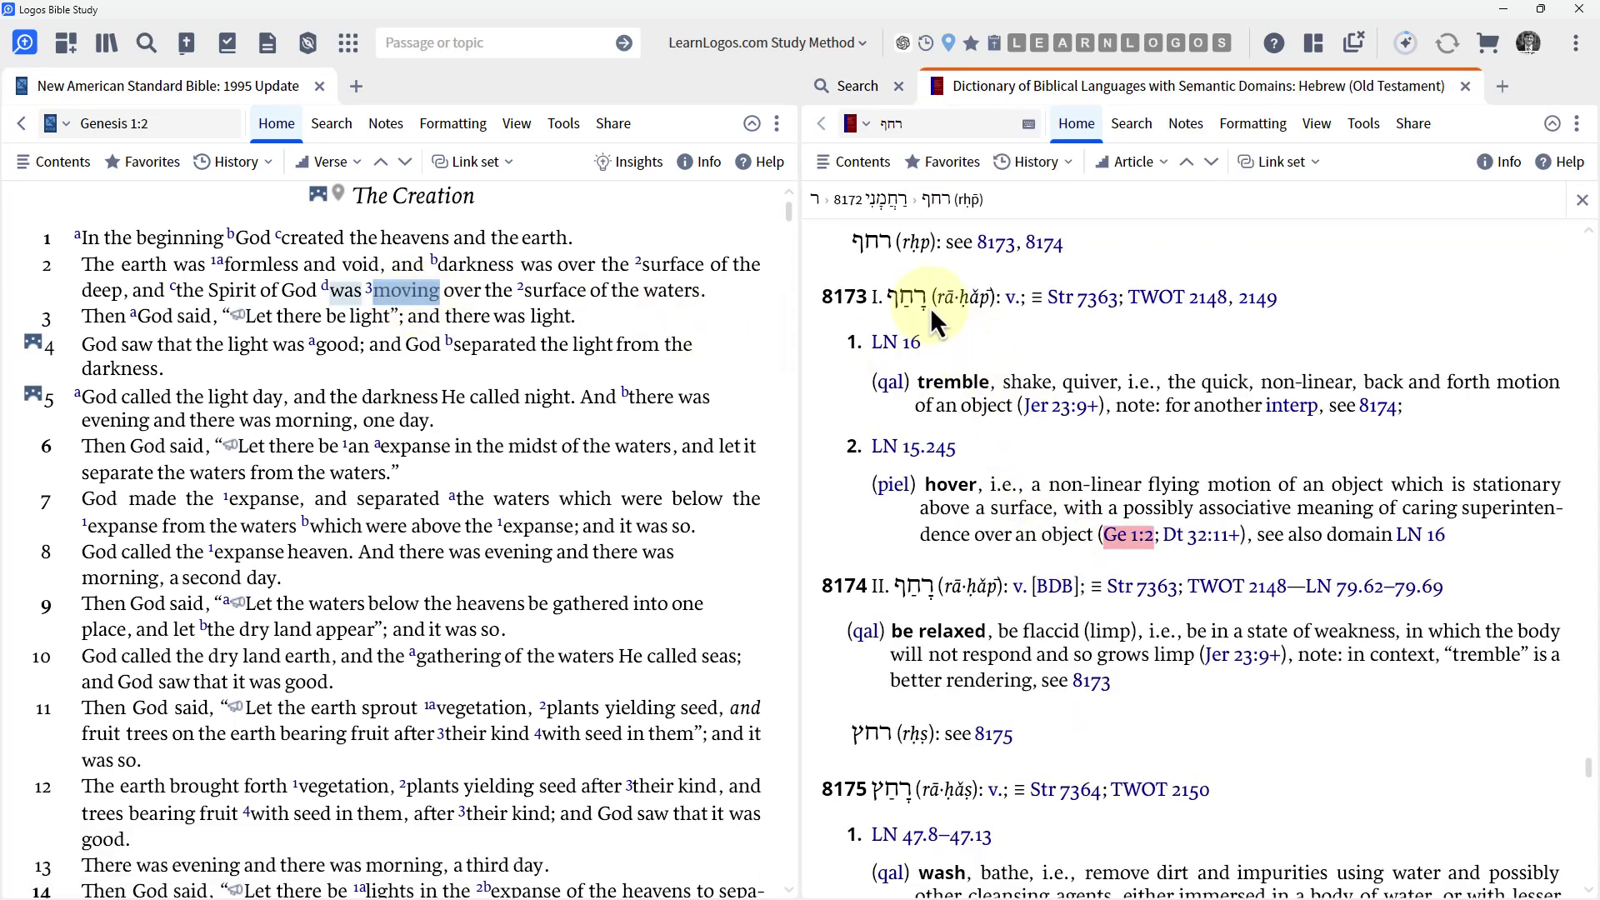
{"action": "left_click_drag", "start_coordinate": [986, 302], "coordinate": [975, 304]}
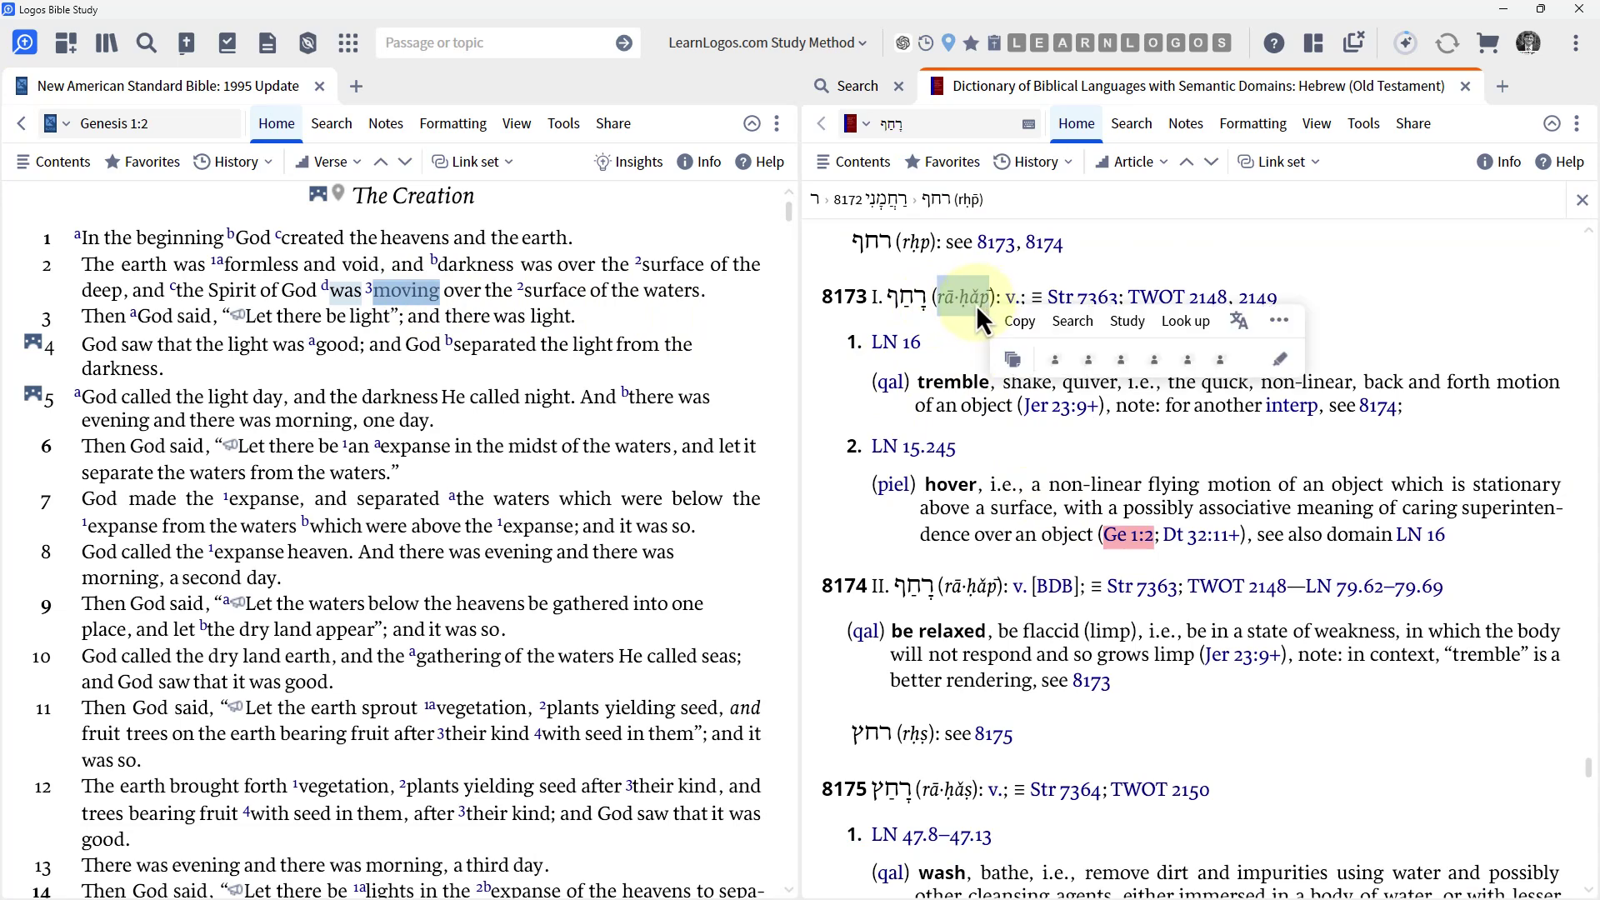
{"action": "left_click", "coordinate": [1018, 321]}
{"action": "left_click", "coordinate": [859, 95]}
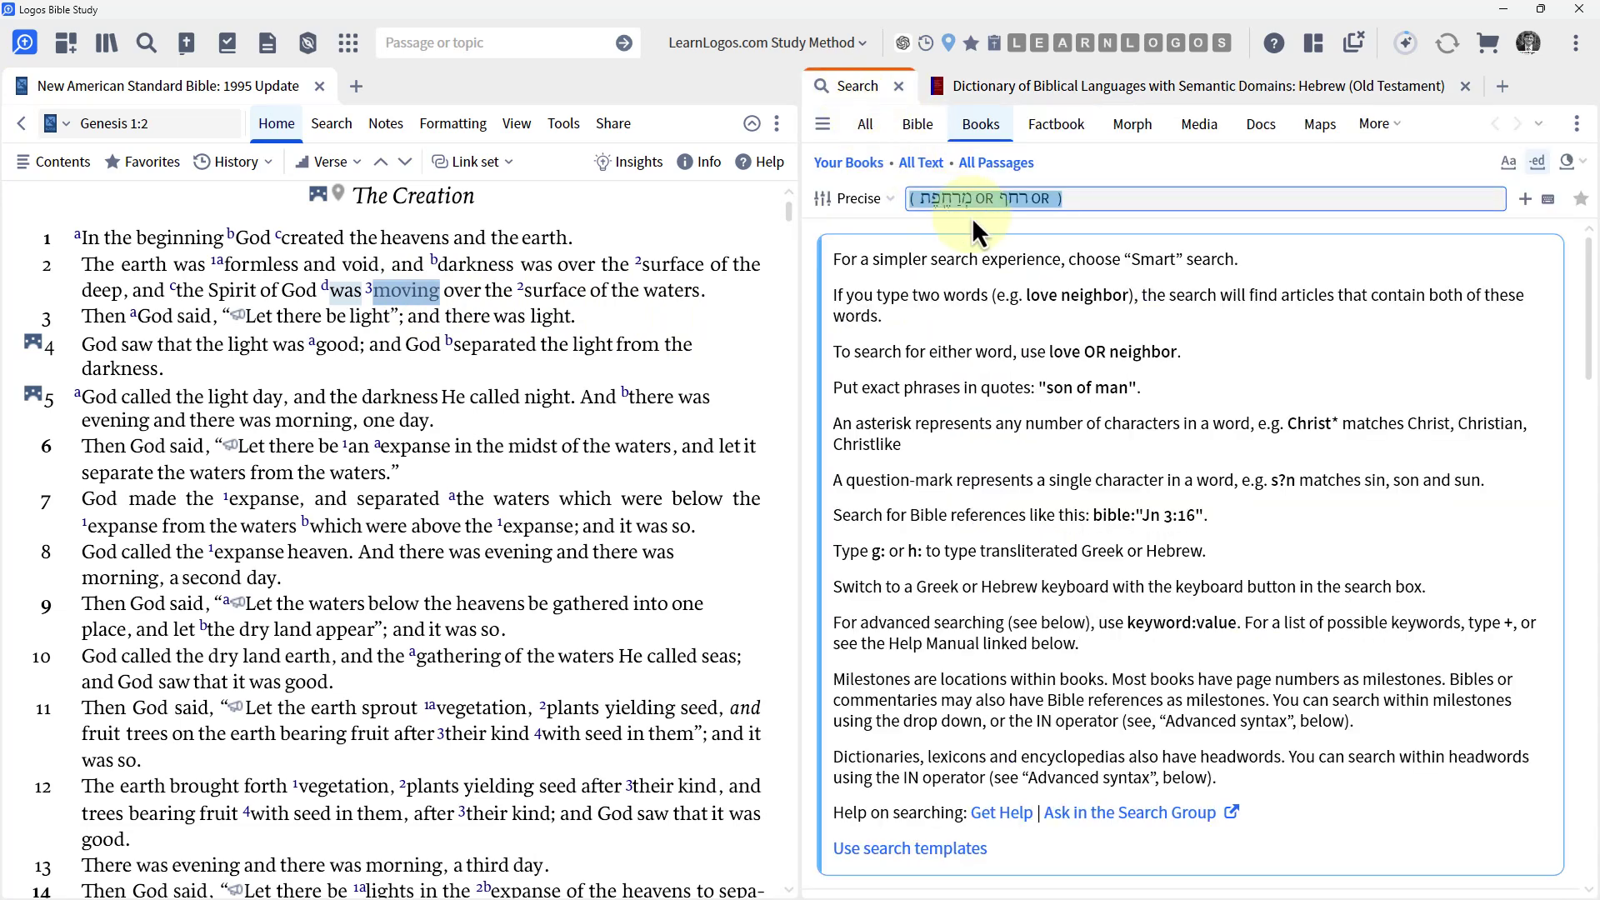
{"action": "left_click", "coordinate": [1056, 202]}
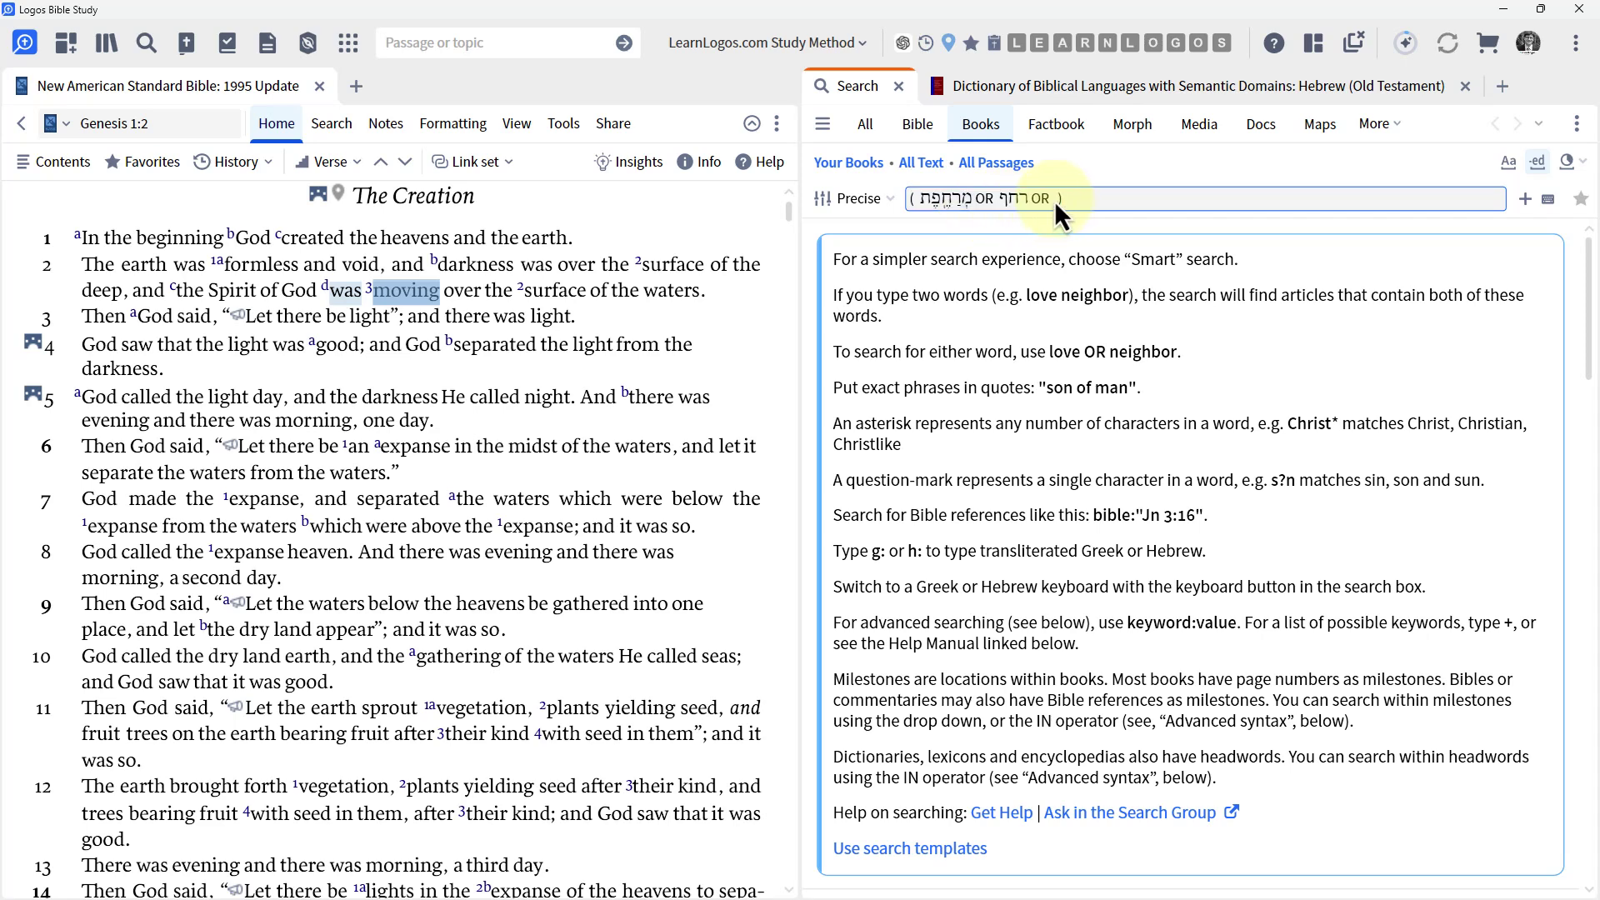
{"action": "key", "text": "ctrl+v"}
Step: Select the transliteration of dictionary entry 8177 and return to the end of the query
{"action": "left_click", "coordinate": [1152, 91]}
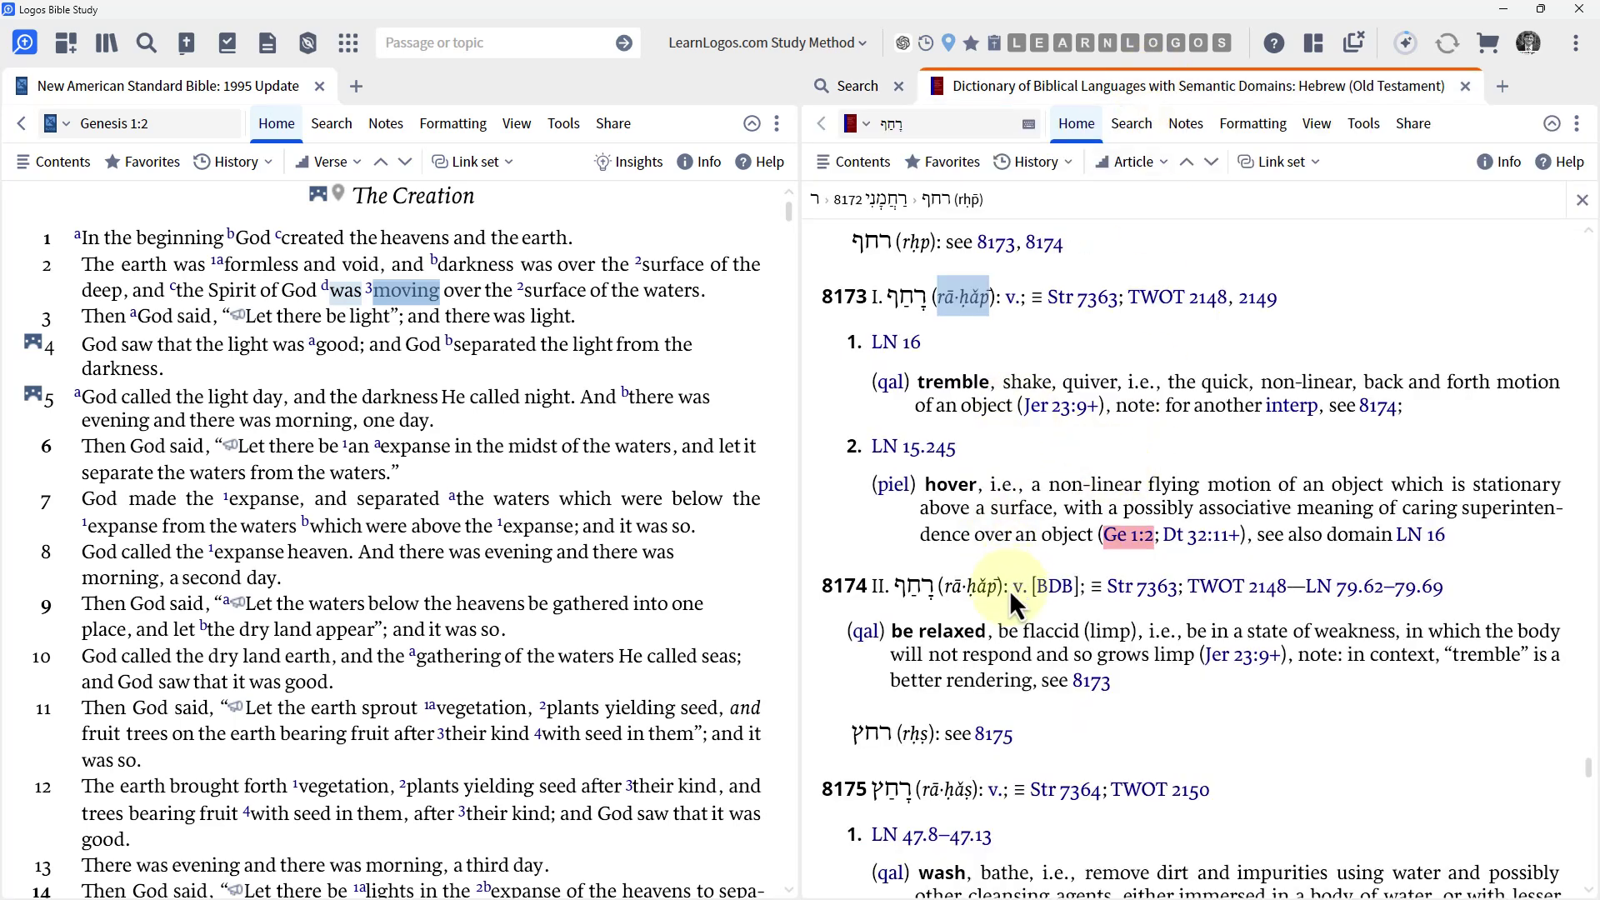
{"action": "scroll", "coordinate": [1008, 593], "scroll_direction": "down", "scroll_amount": 10}
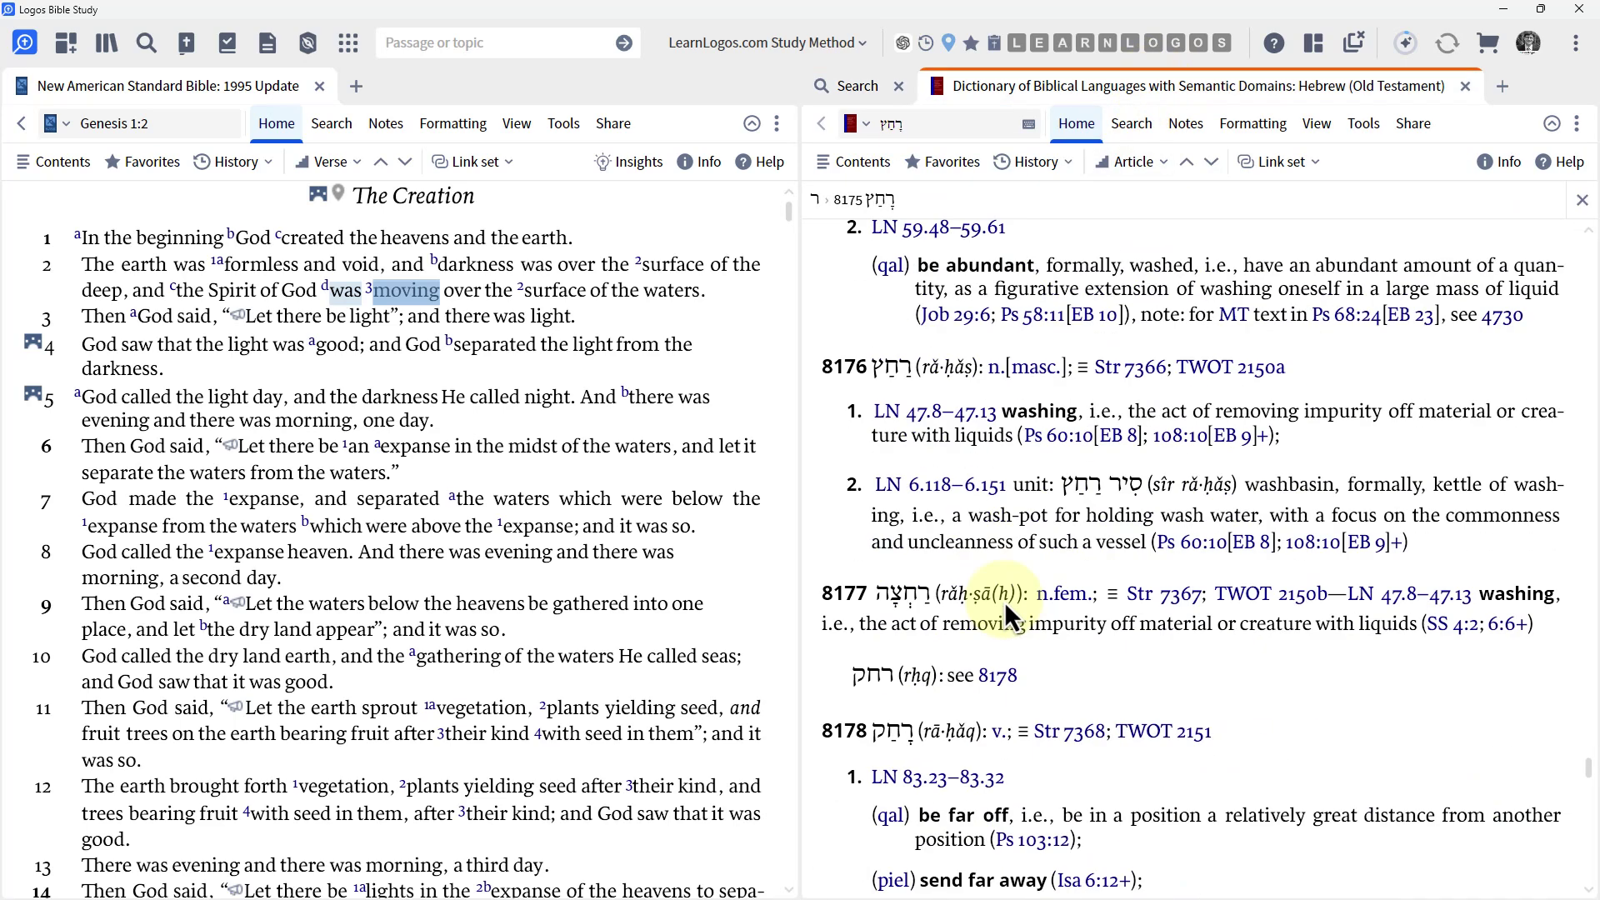
{"action": "scroll", "coordinate": [1004, 600], "scroll_direction": "down", "scroll_amount": 3}
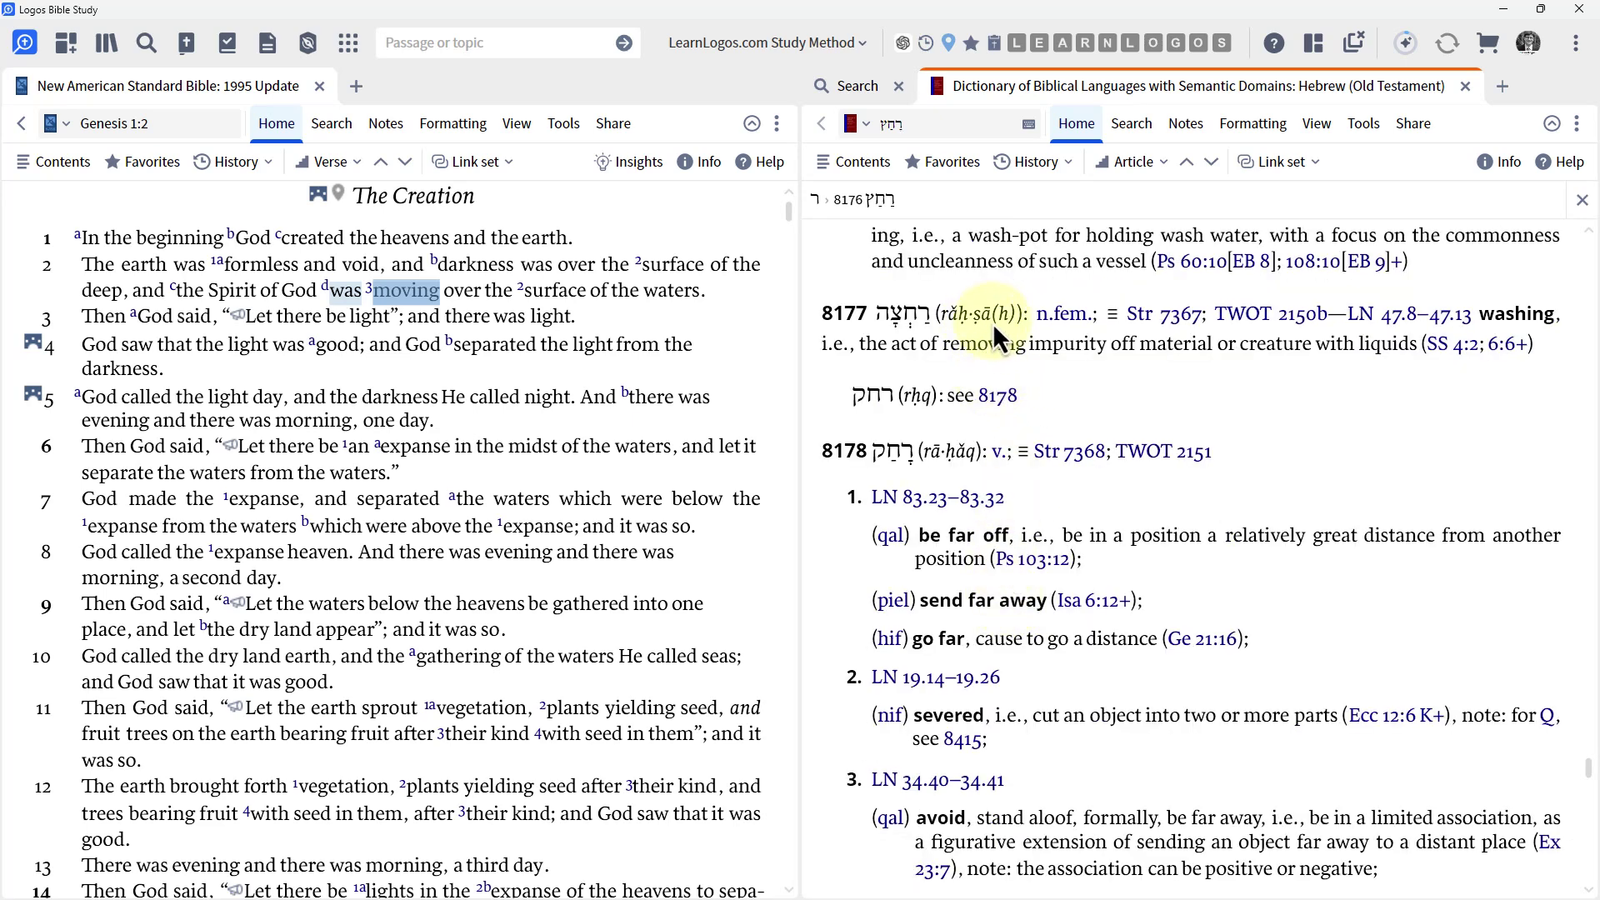
{"action": "double_click", "coordinate": [942, 318]}
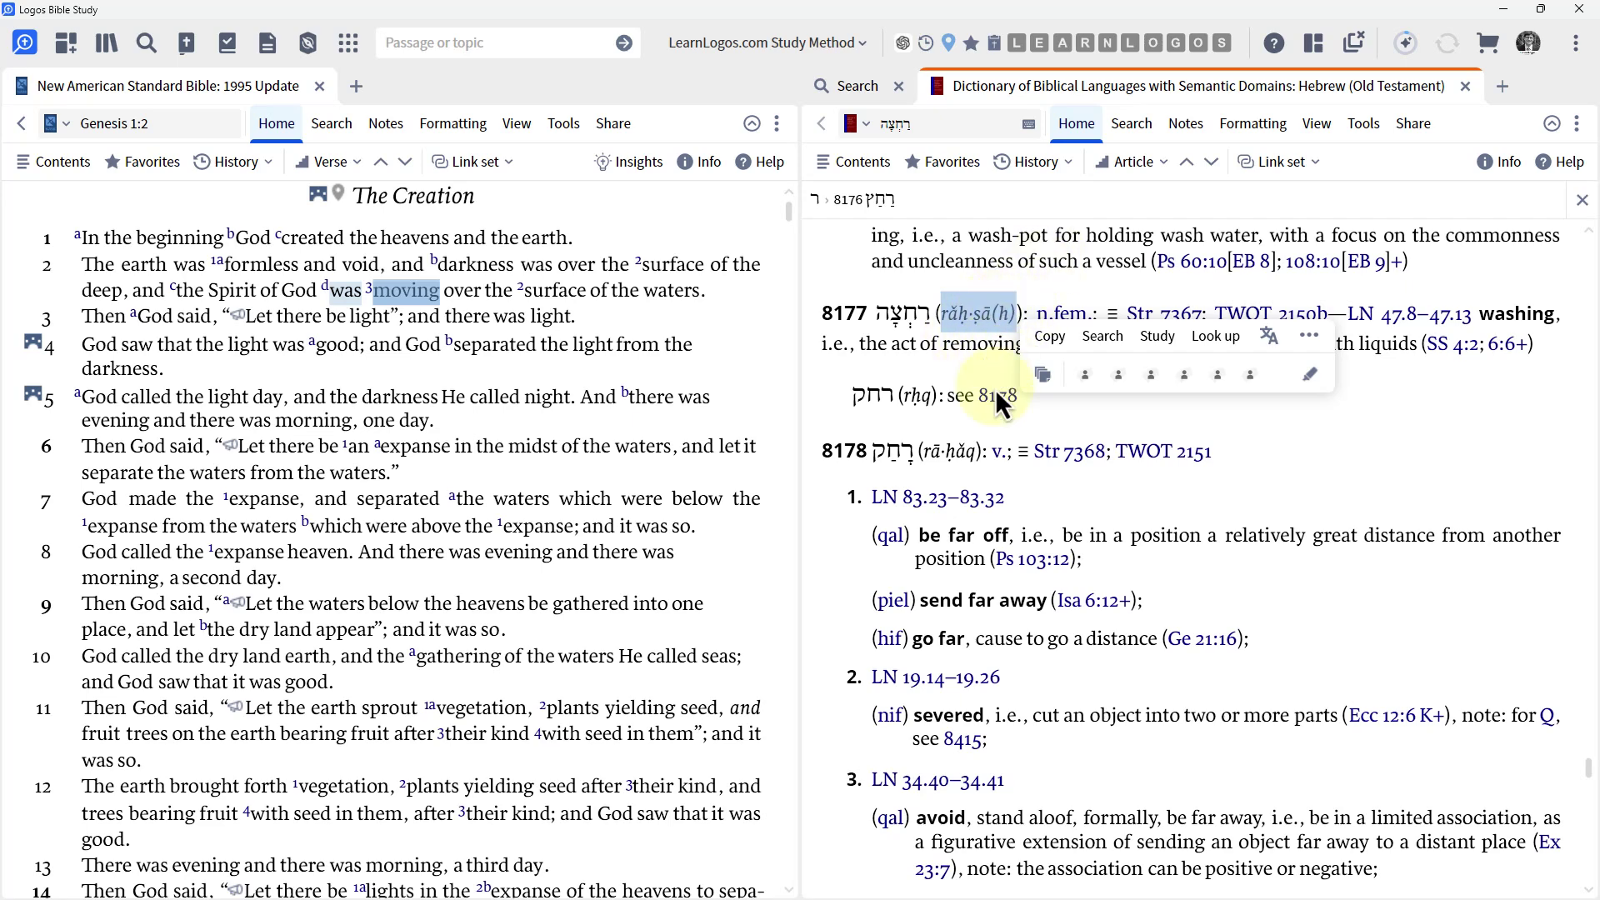
{"action": "left_click", "coordinate": [851, 86]}
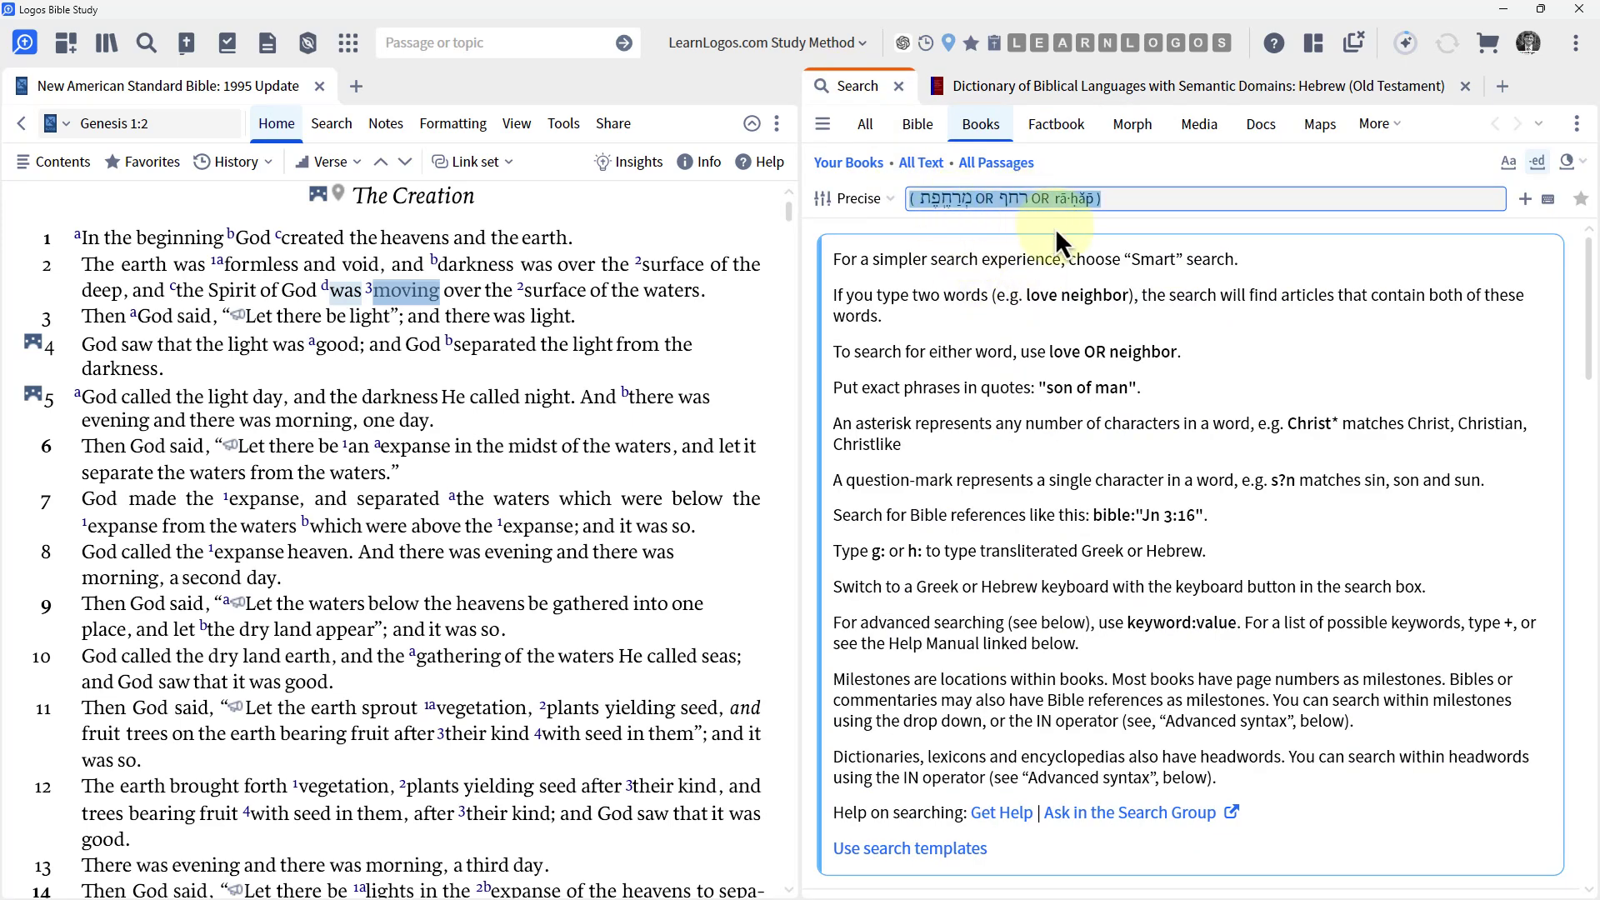
{"action": "left_click", "coordinate": [1131, 201]}
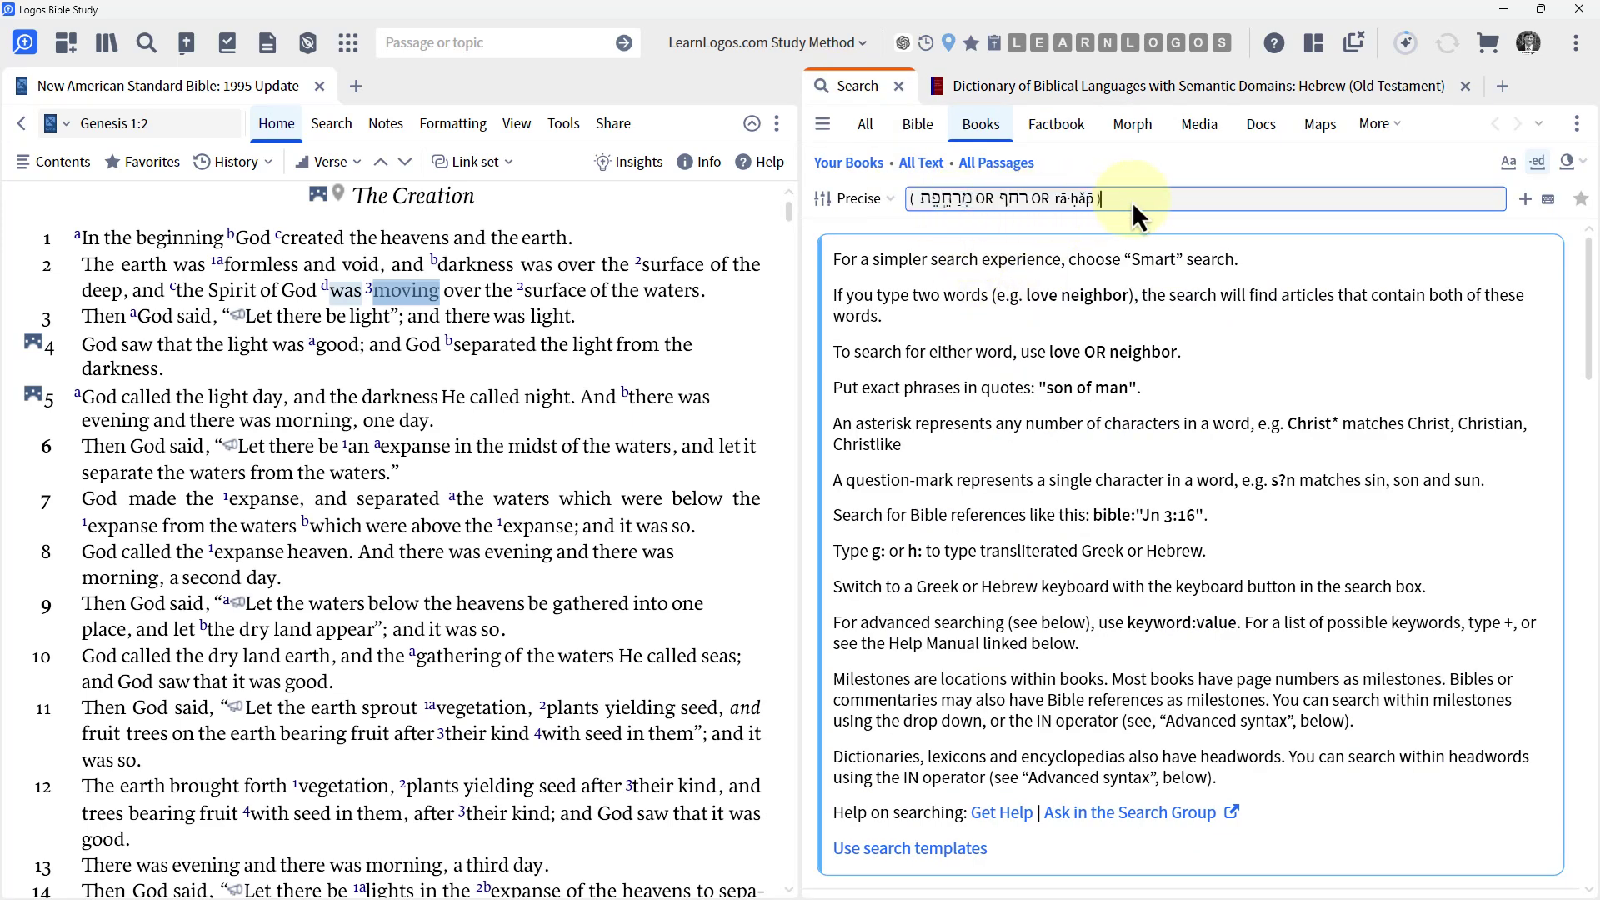
Step: Run the Books search and scroll through the results
{"action": "key", "text": "Return"}
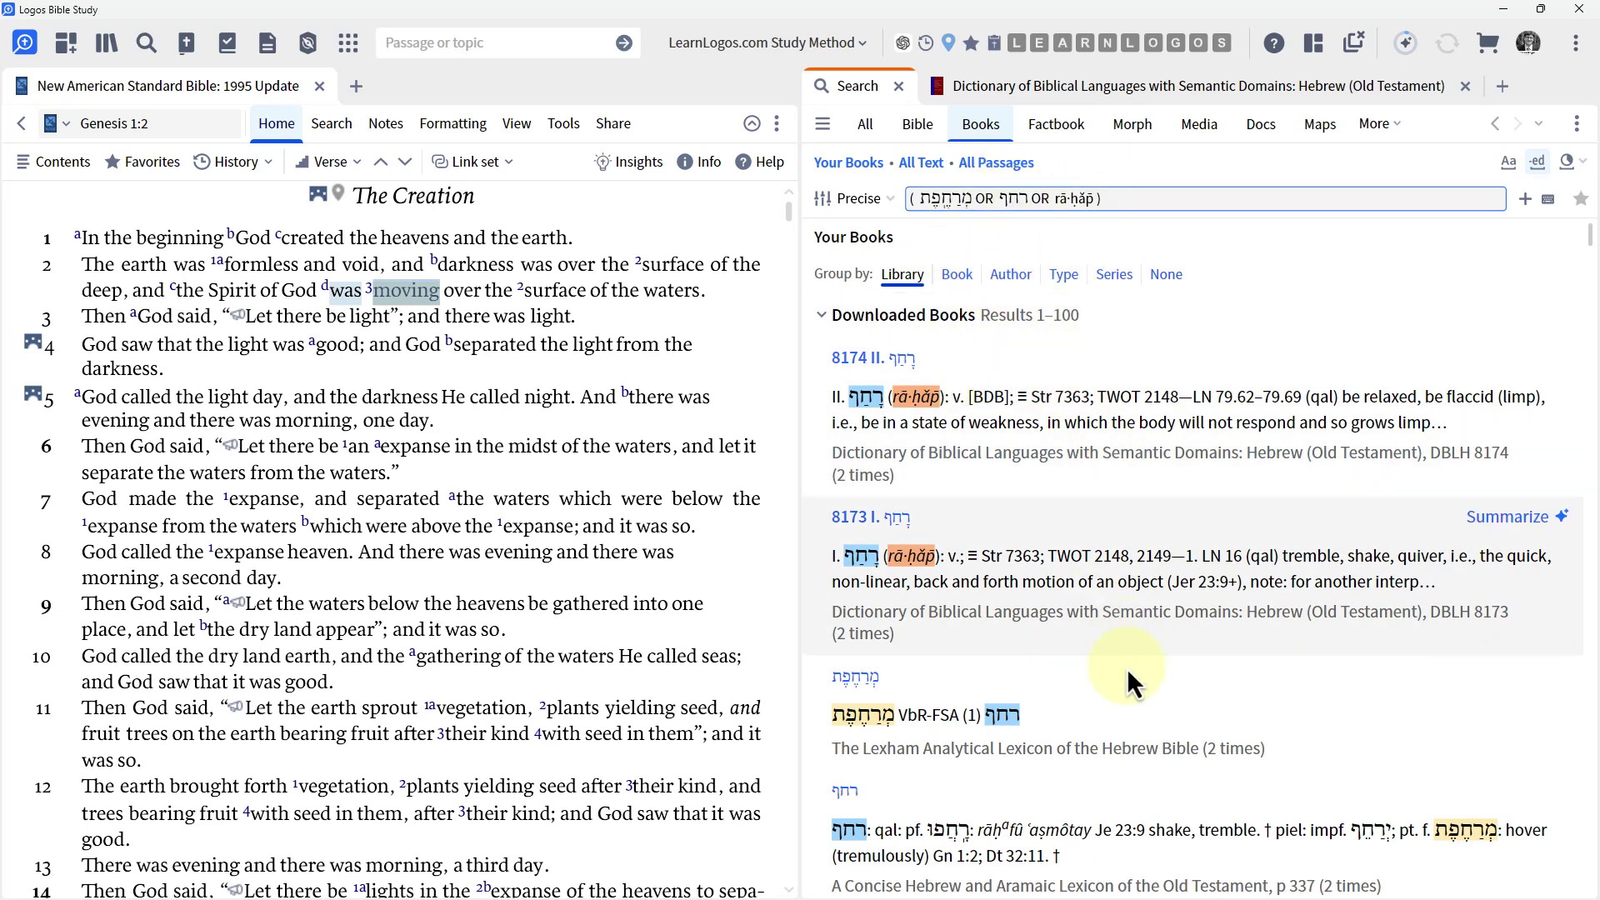
{"action": "scroll", "coordinate": [1126, 672], "scroll_direction": "down", "scroll_amount": 10}
{"action": "scroll", "coordinate": [1126, 672], "scroll_direction": "down", "scroll_amount": 10}
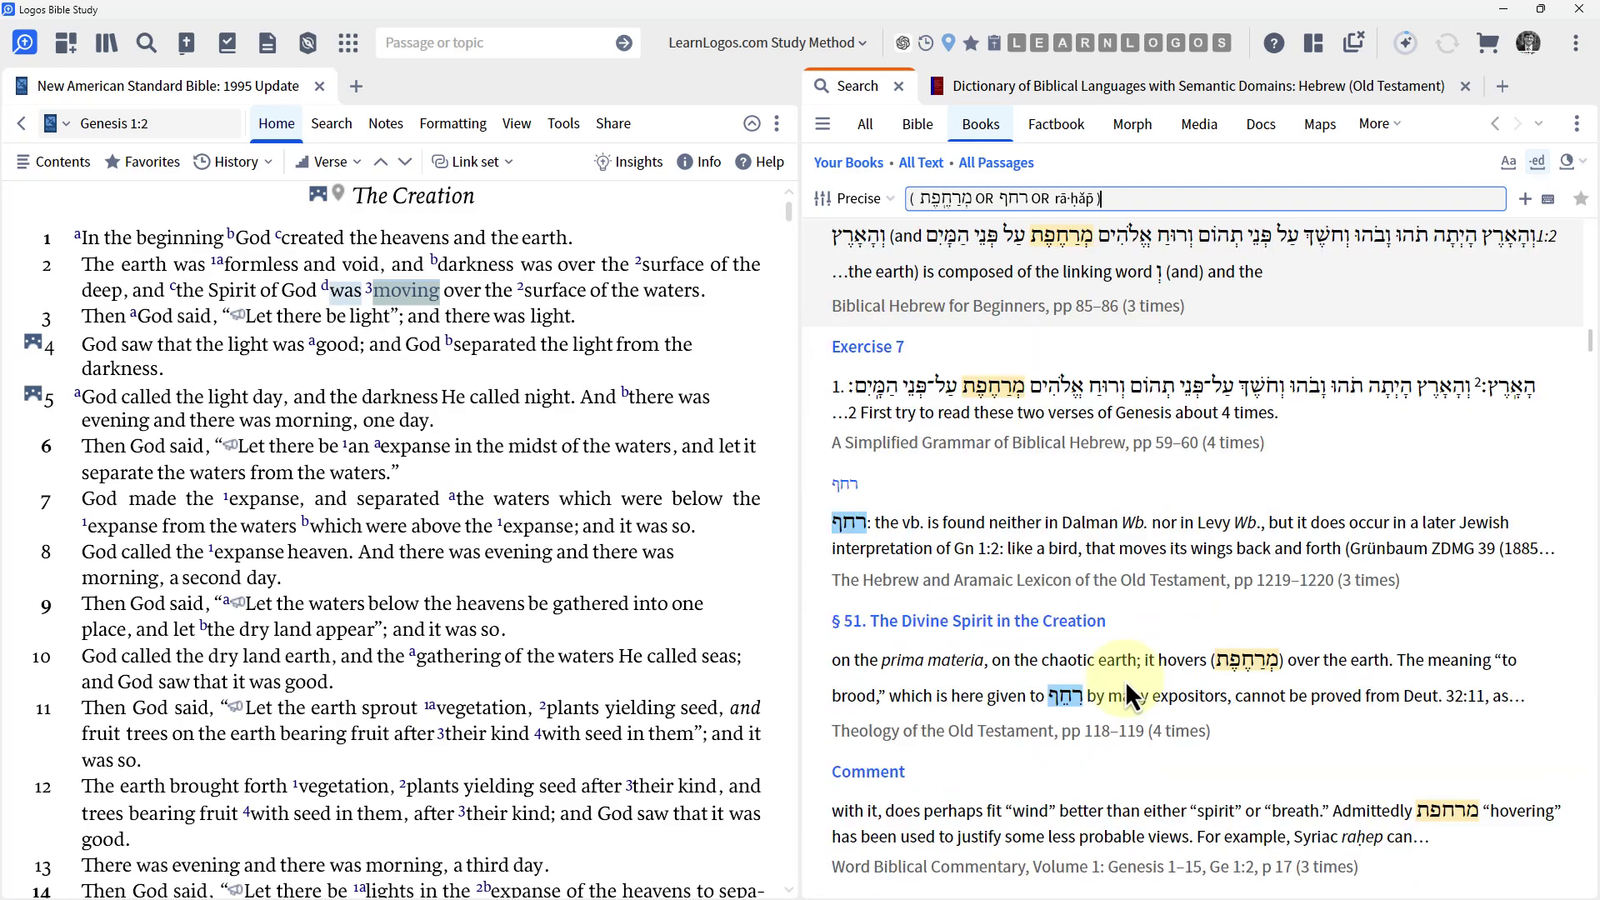
{"action": "scroll", "coordinate": [1125, 680], "scroll_direction": "up", "scroll_amount": 10}
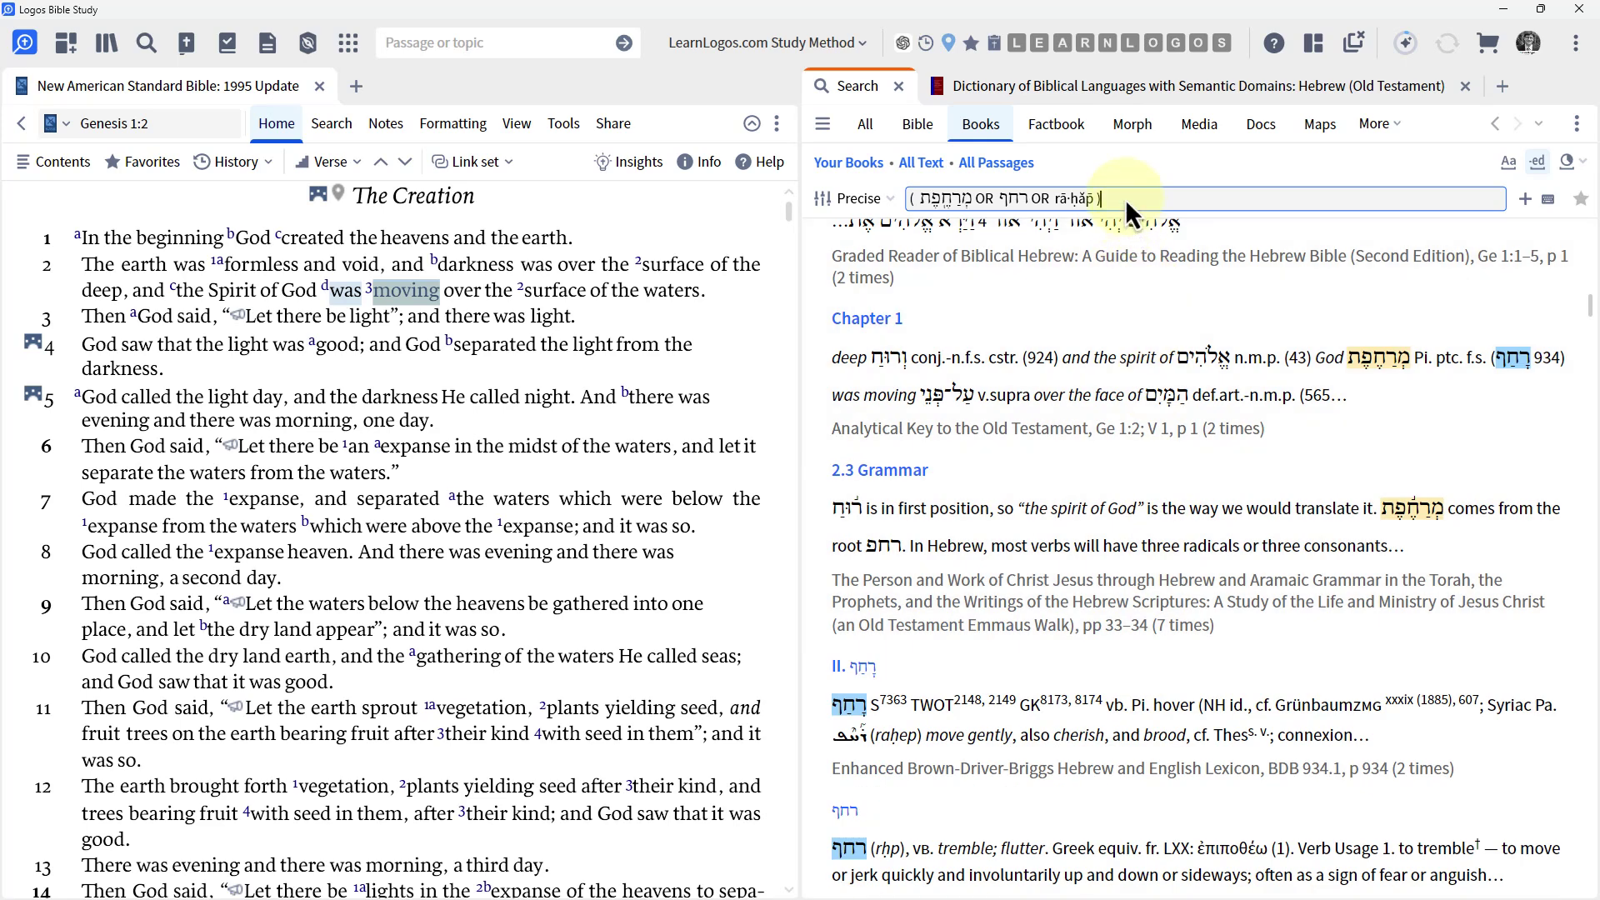
Step: Append NEAR Genesis 1:2 to the query, picking the Genesis 1:2 suggestion
{"action": "left_click", "coordinate": [1124, 199]}
{"action": "type", "text": "NEAR Genesis"}
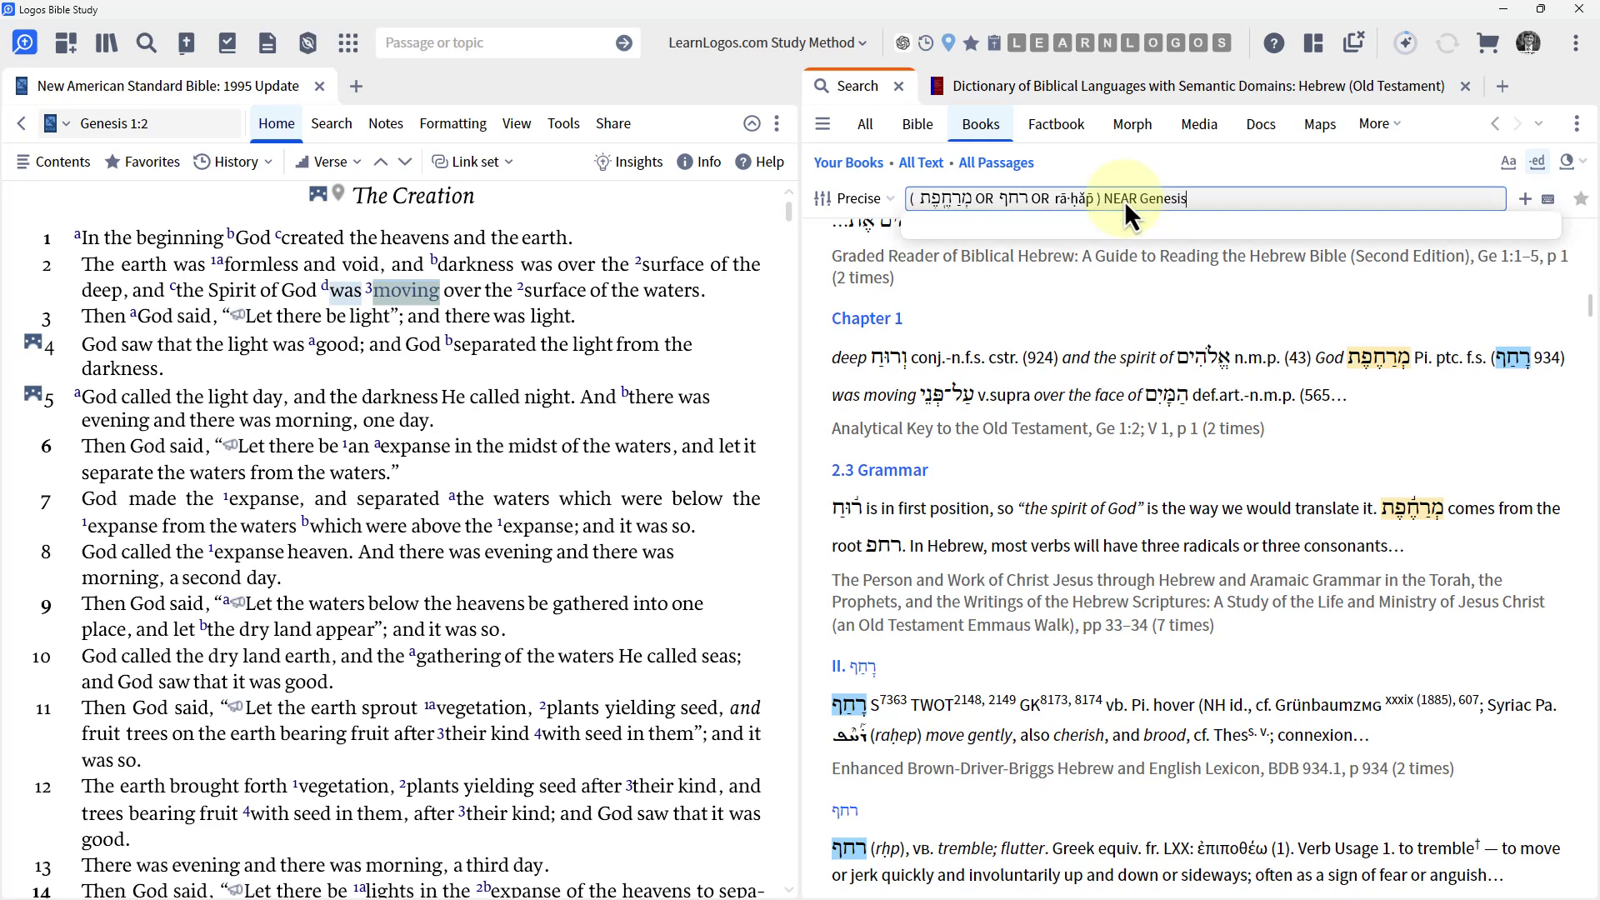
{"action": "type", "text": " 1:2"}
{"action": "left_click", "coordinate": [950, 228]}
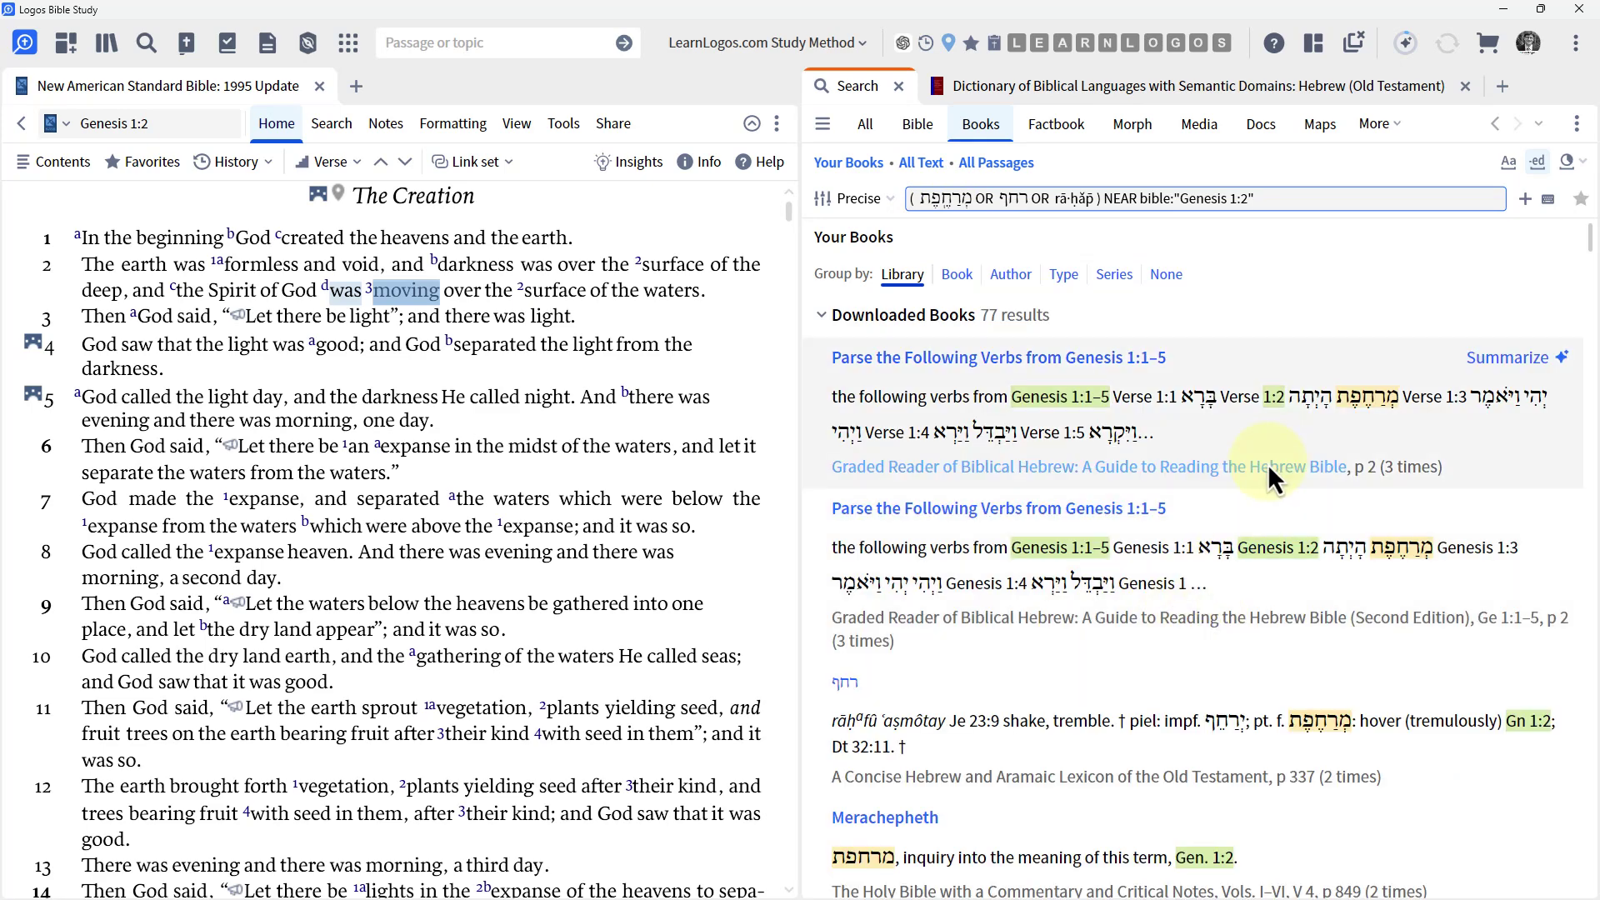
{"action": "left_click_drag", "start_coordinate": [1590, 259], "coordinate": [1568, 215]}
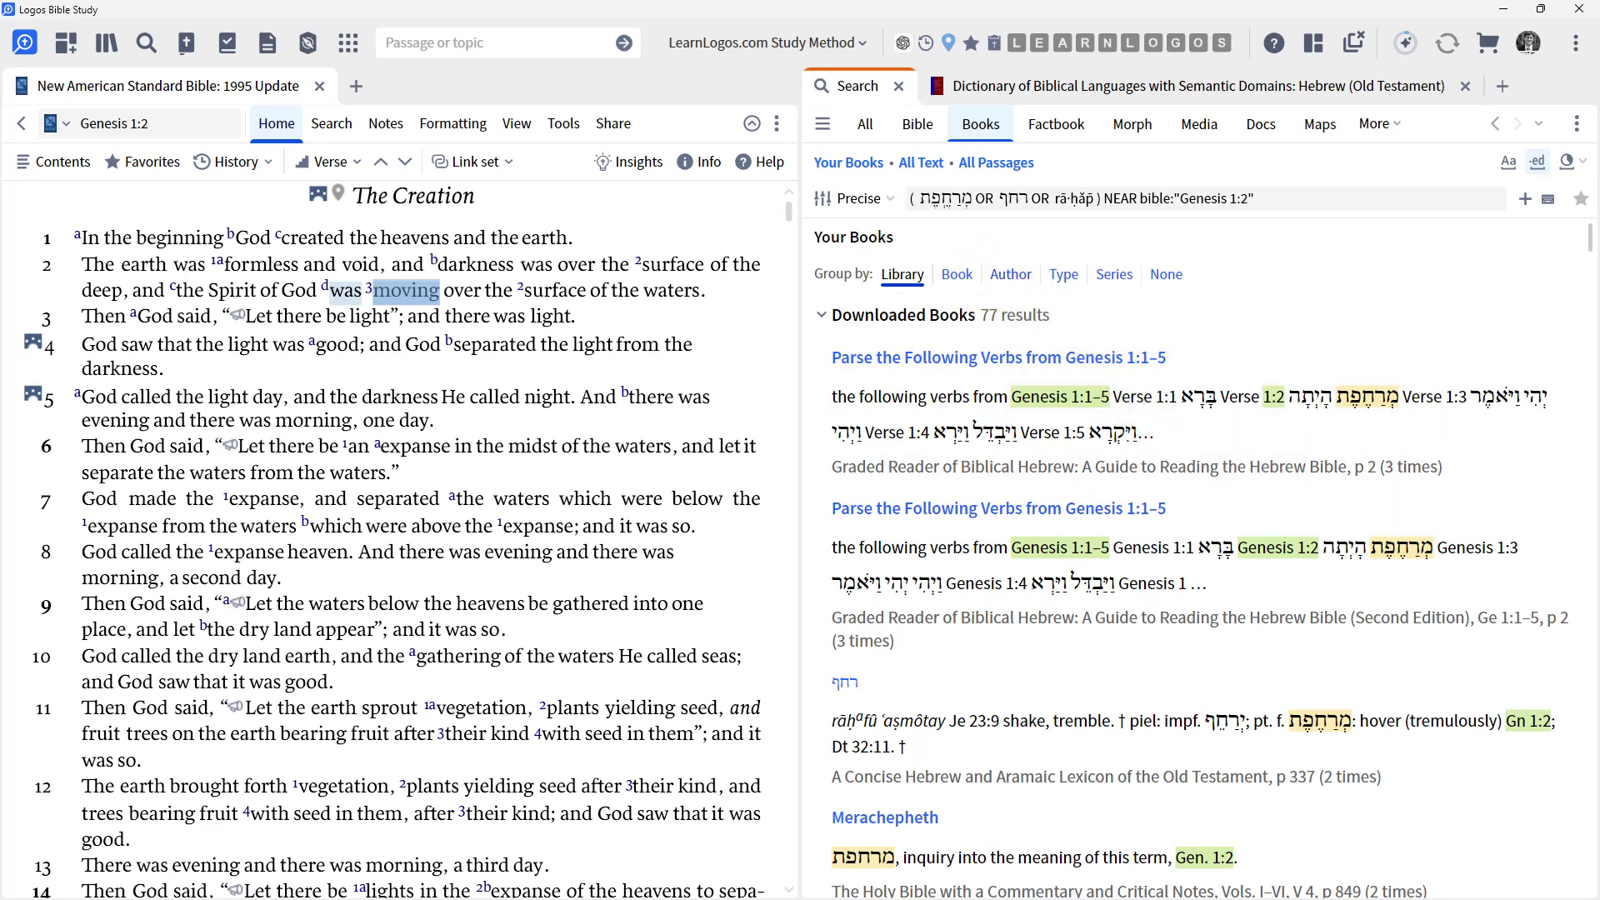
Step: Close the search results and search the Library for 'metzger test comm'
{"action": "left_click", "coordinate": [898, 86]}
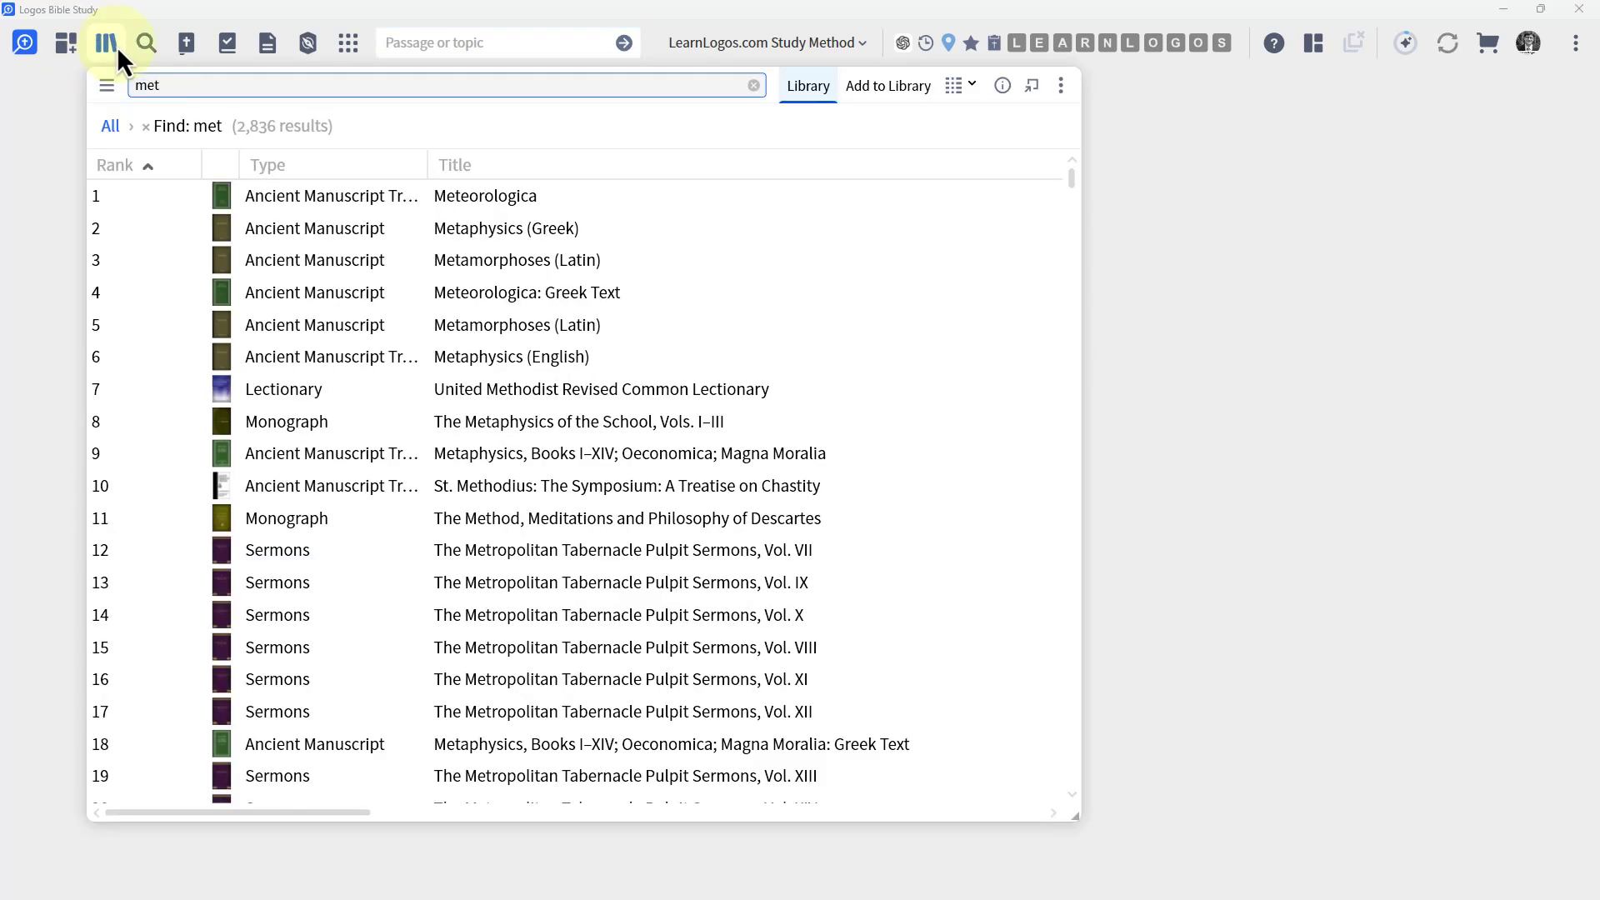
{"action": "type", "text": "zger tes"}
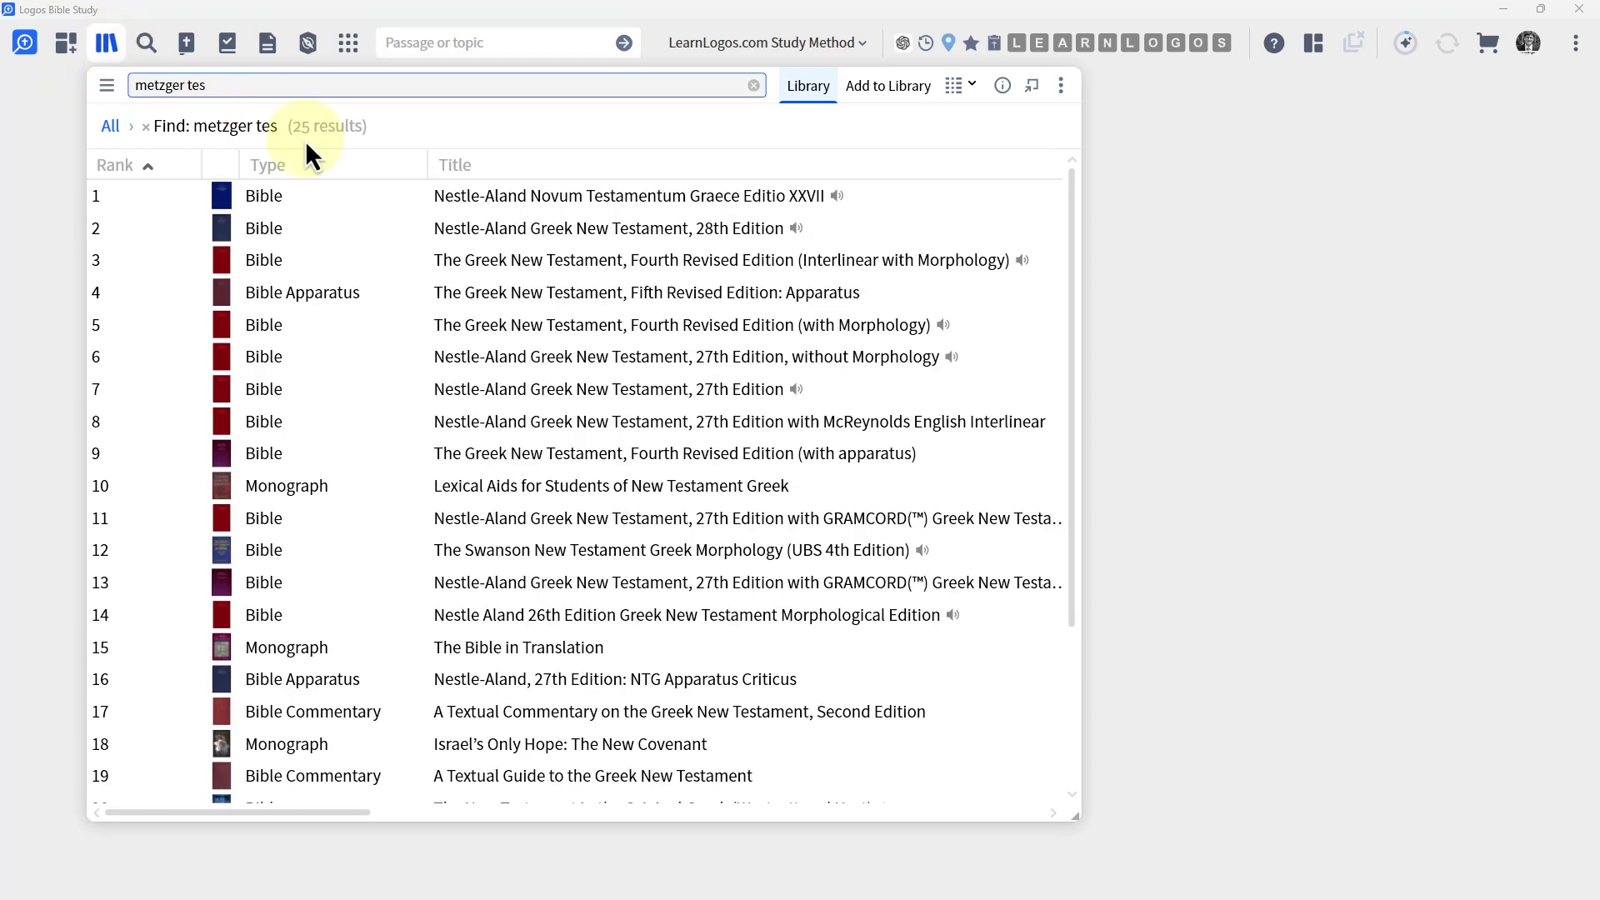
{"action": "key", "text": "BackSpace"}
{"action": "type", "text": "xt comm"}
{"action": "mouse_move", "coordinate": [611, 214]}
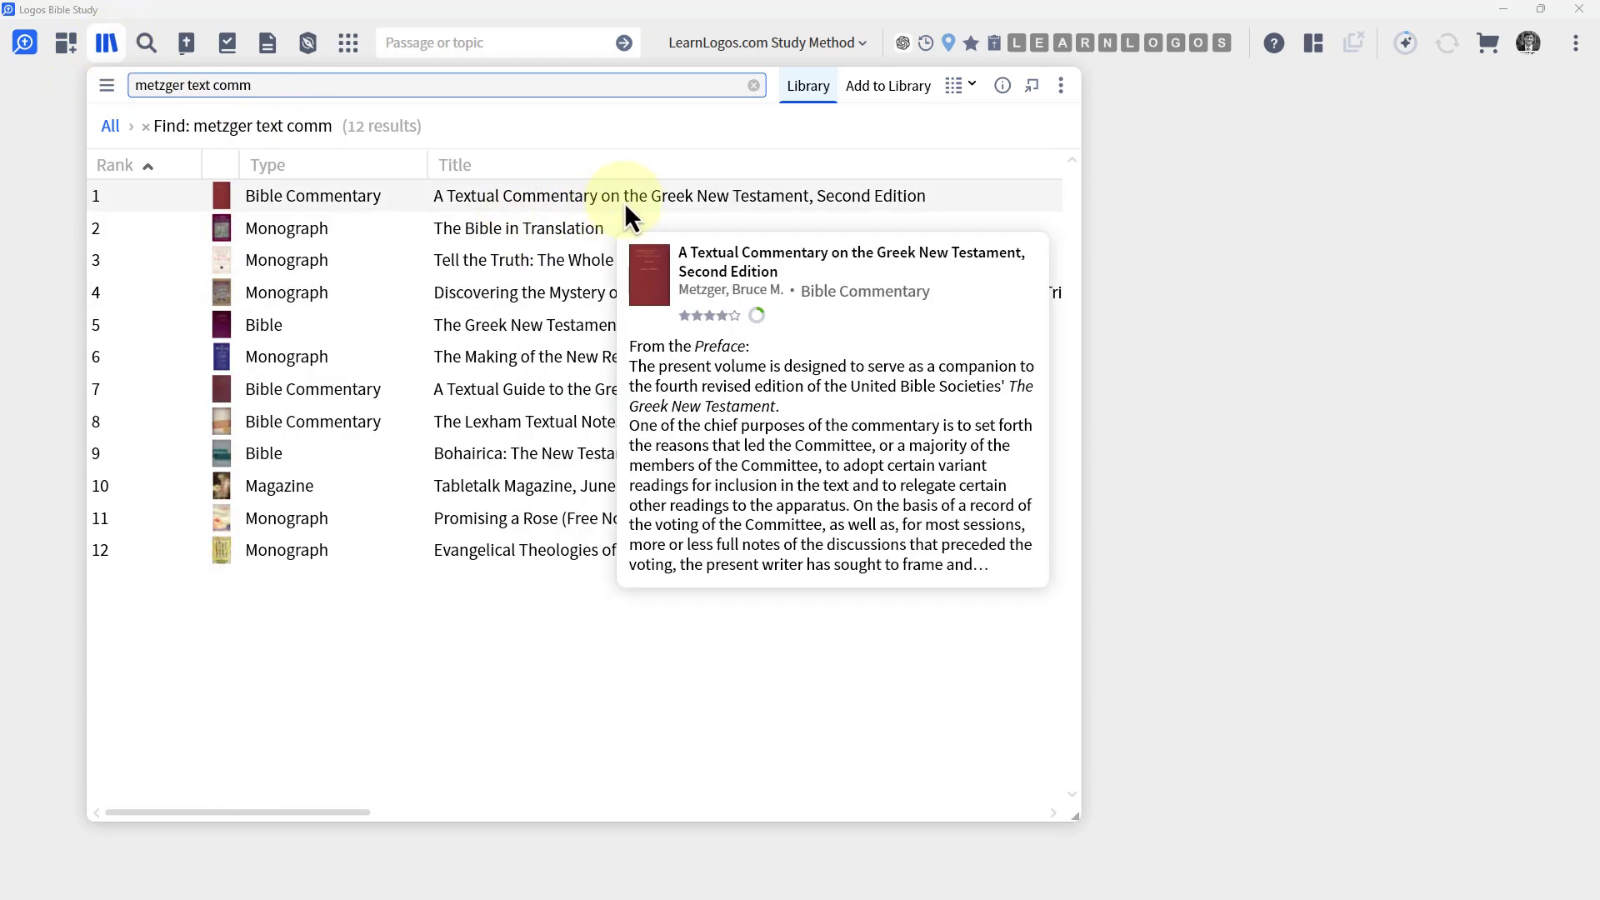
Step: Open Metzger's Textual Commentary on the Greek New Testament and go to 2 Peter 1:10
{"action": "left_click", "coordinate": [623, 197]}
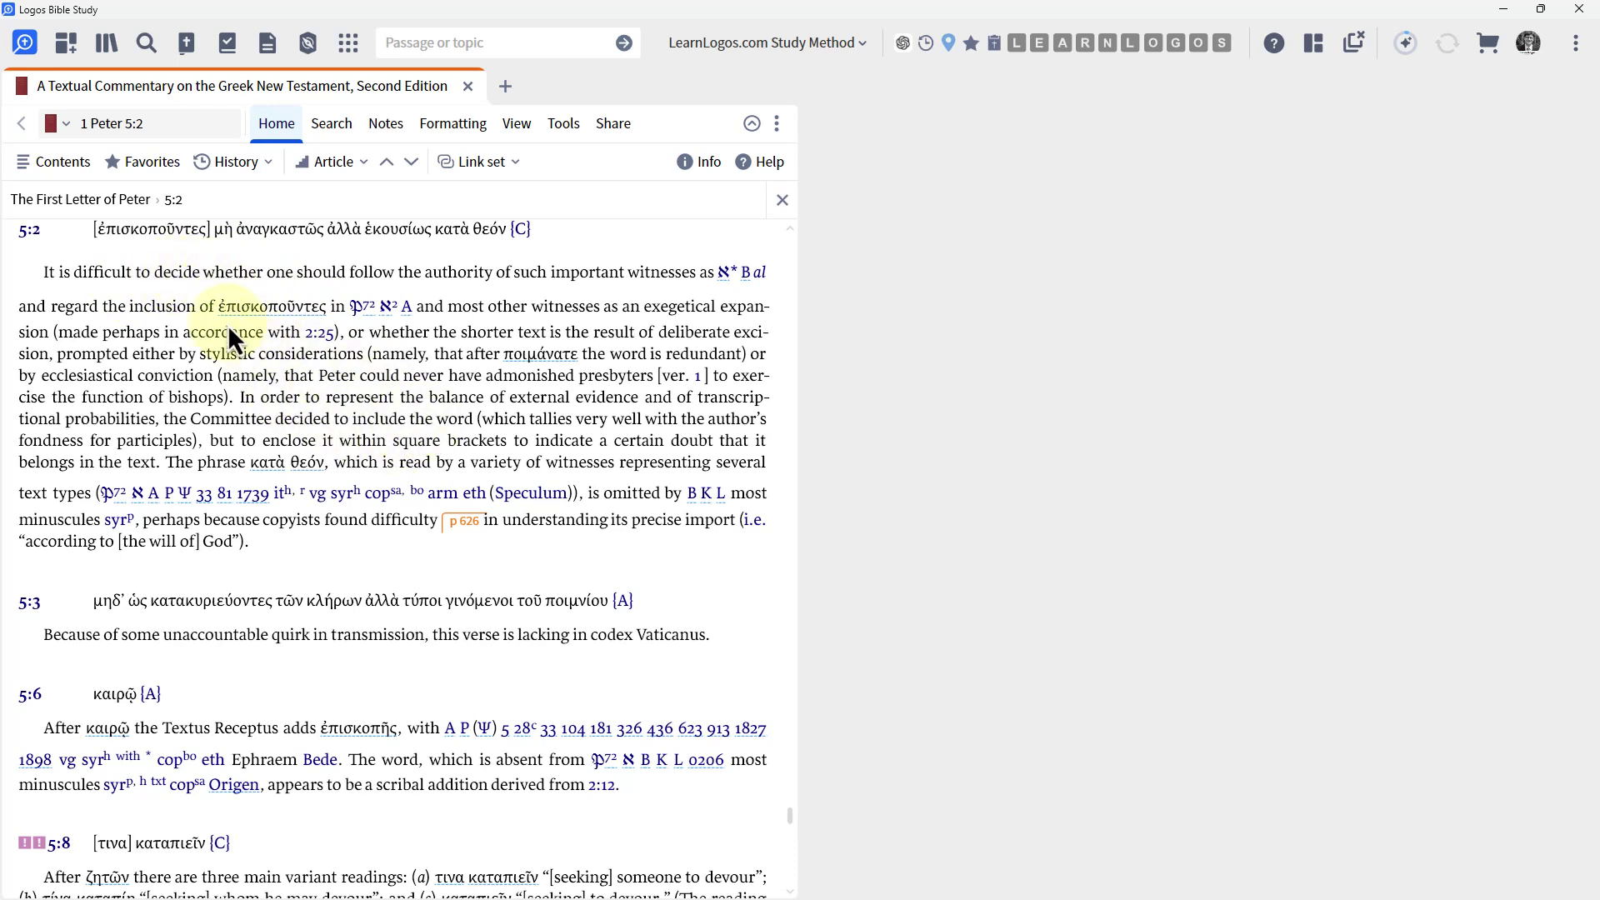
{"action": "left_click", "coordinate": [162, 123]}
{"action": "type", "text": "2 pet"}
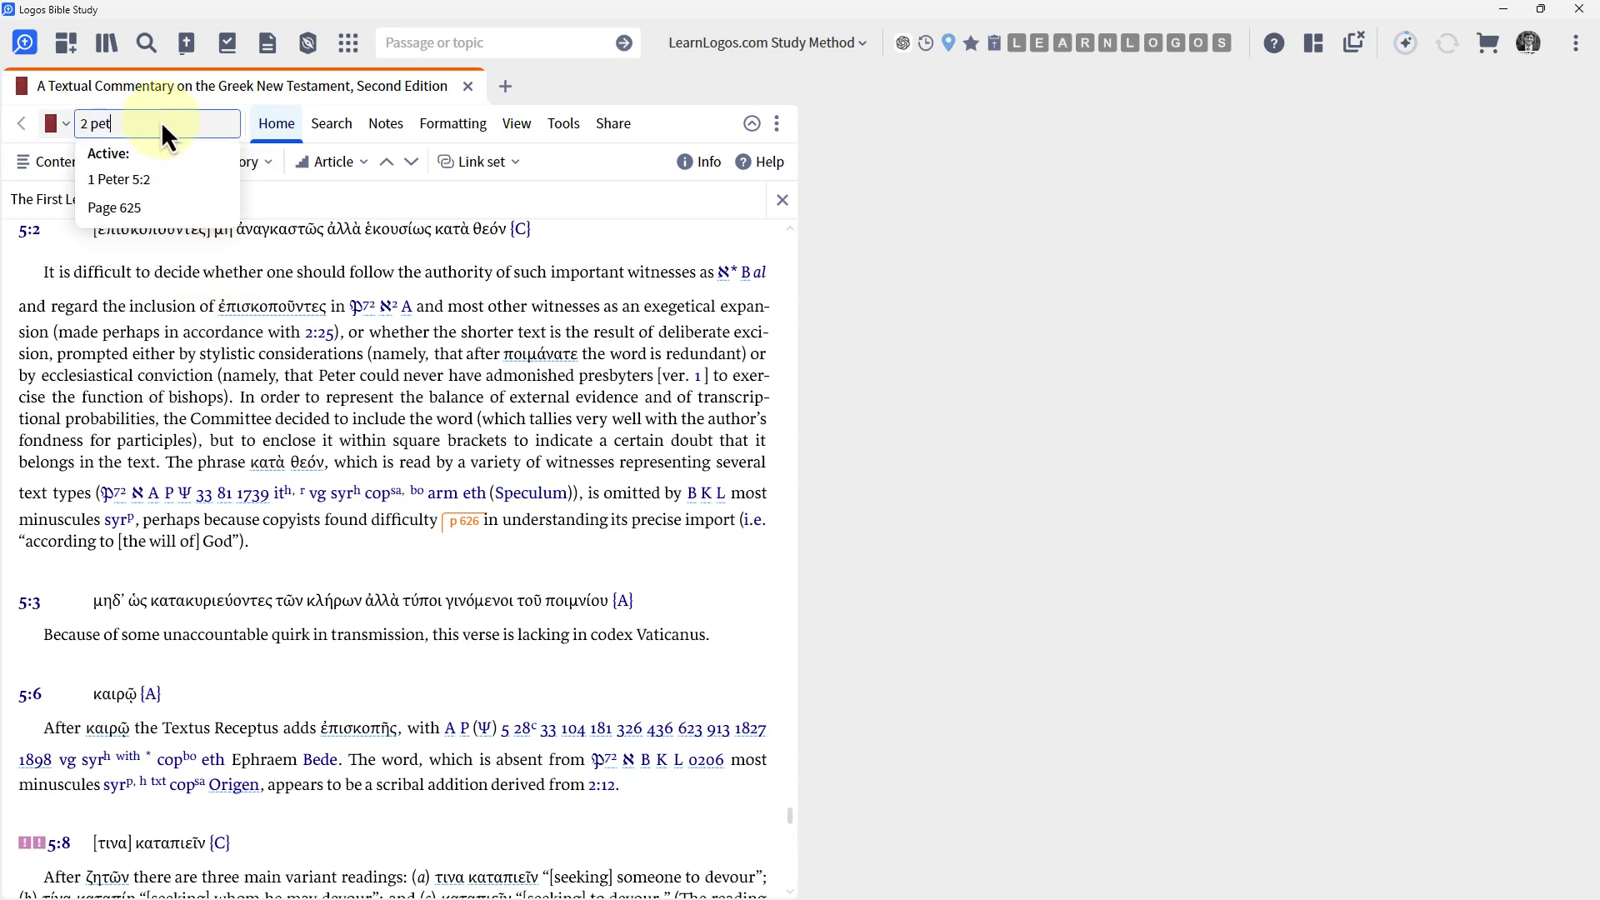
{"action": "type", "text": "er 1"}
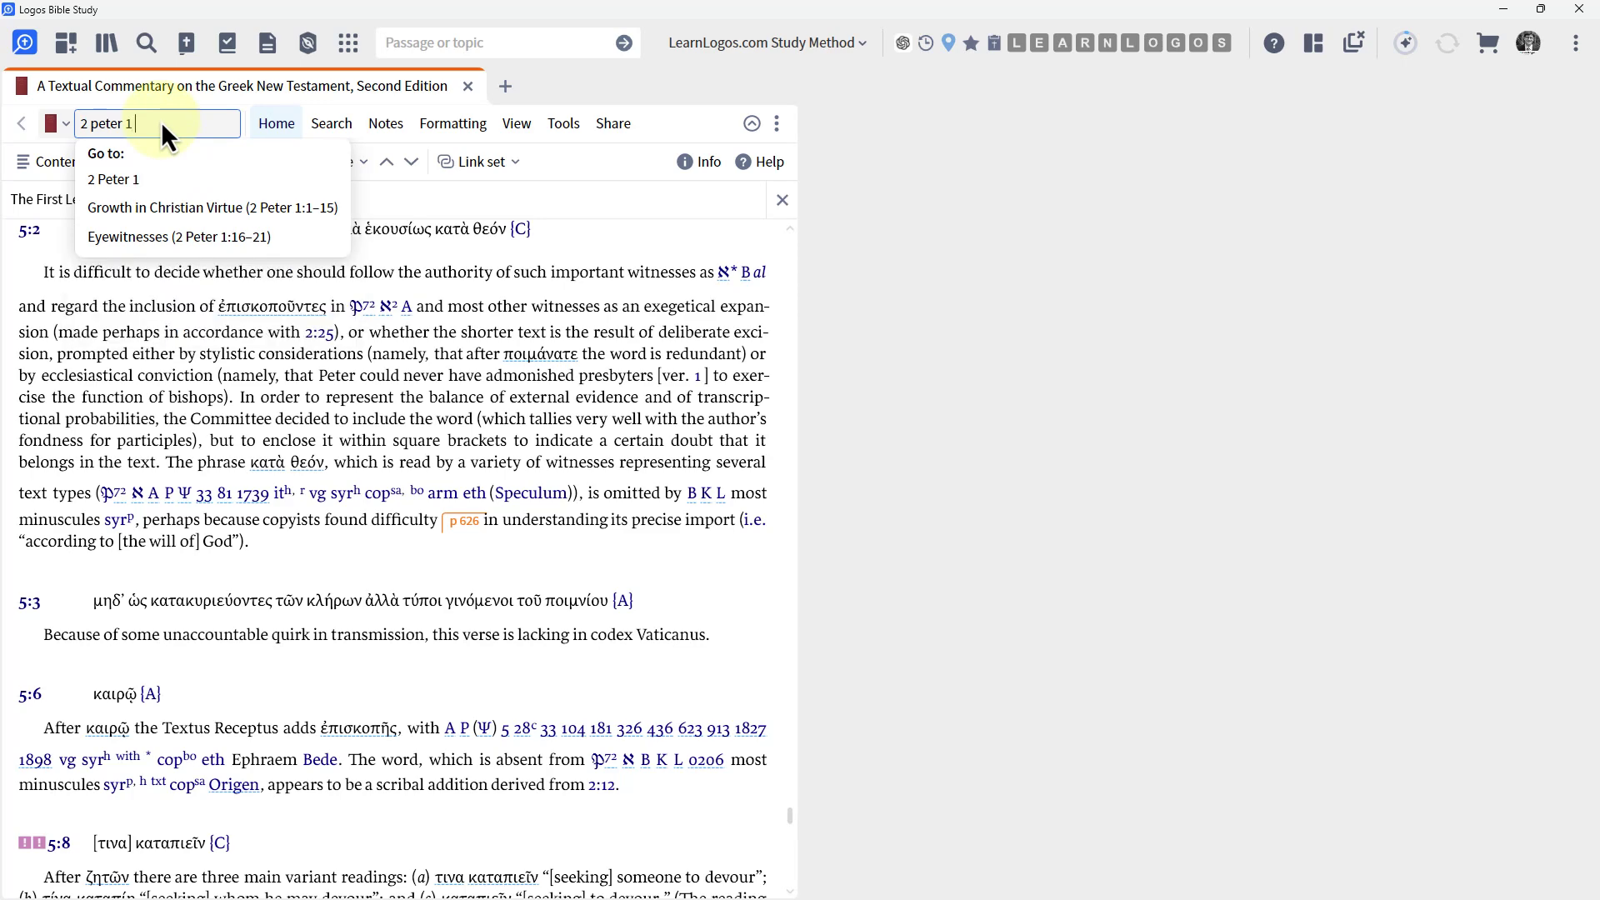
{"action": "type", "text": ":10"}
{"action": "key", "text": "Return"}
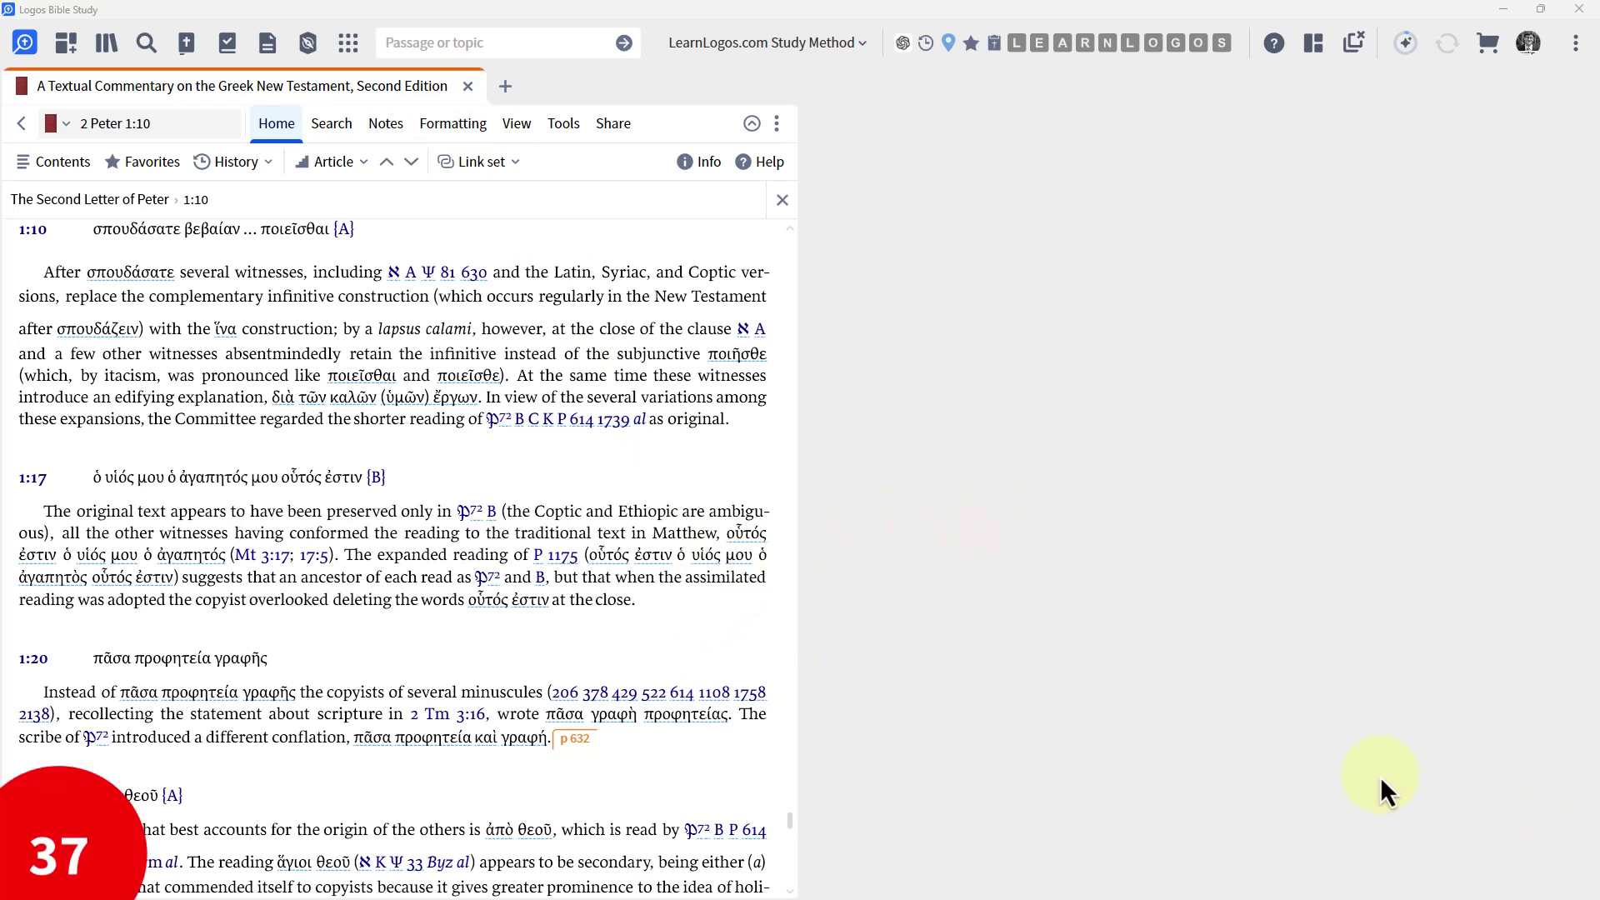
Step: Replace the textual commentary with IVP Bible Background Commentary: New Testament in single-book view
{"action": "left_click", "coordinate": [470, 91]}
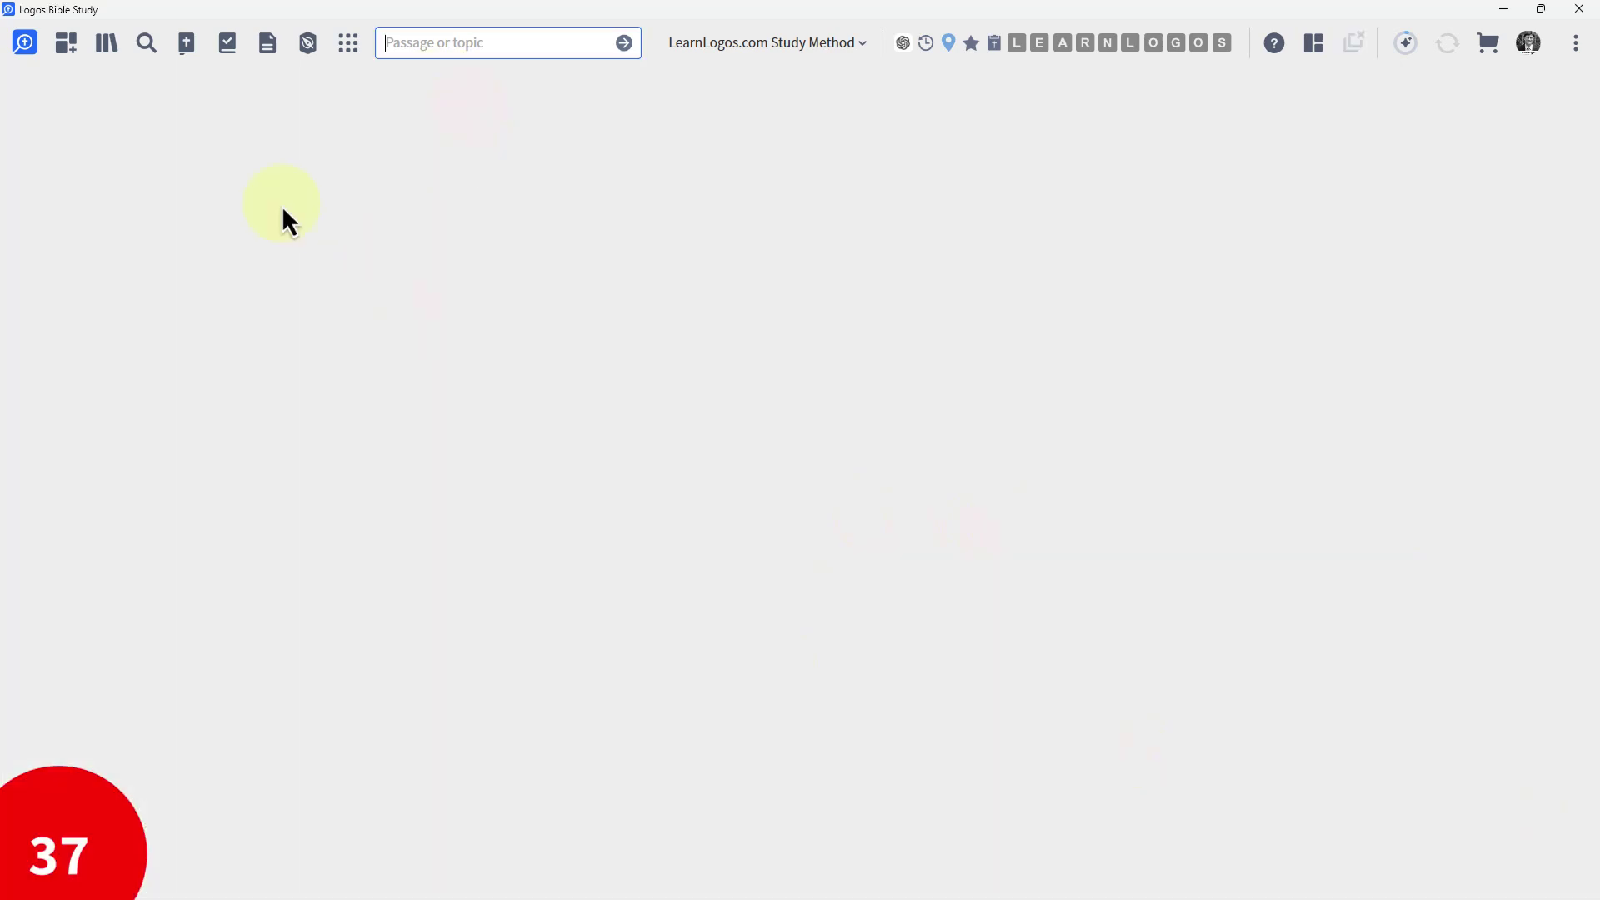
{"action": "left_click", "coordinate": [106, 46]}
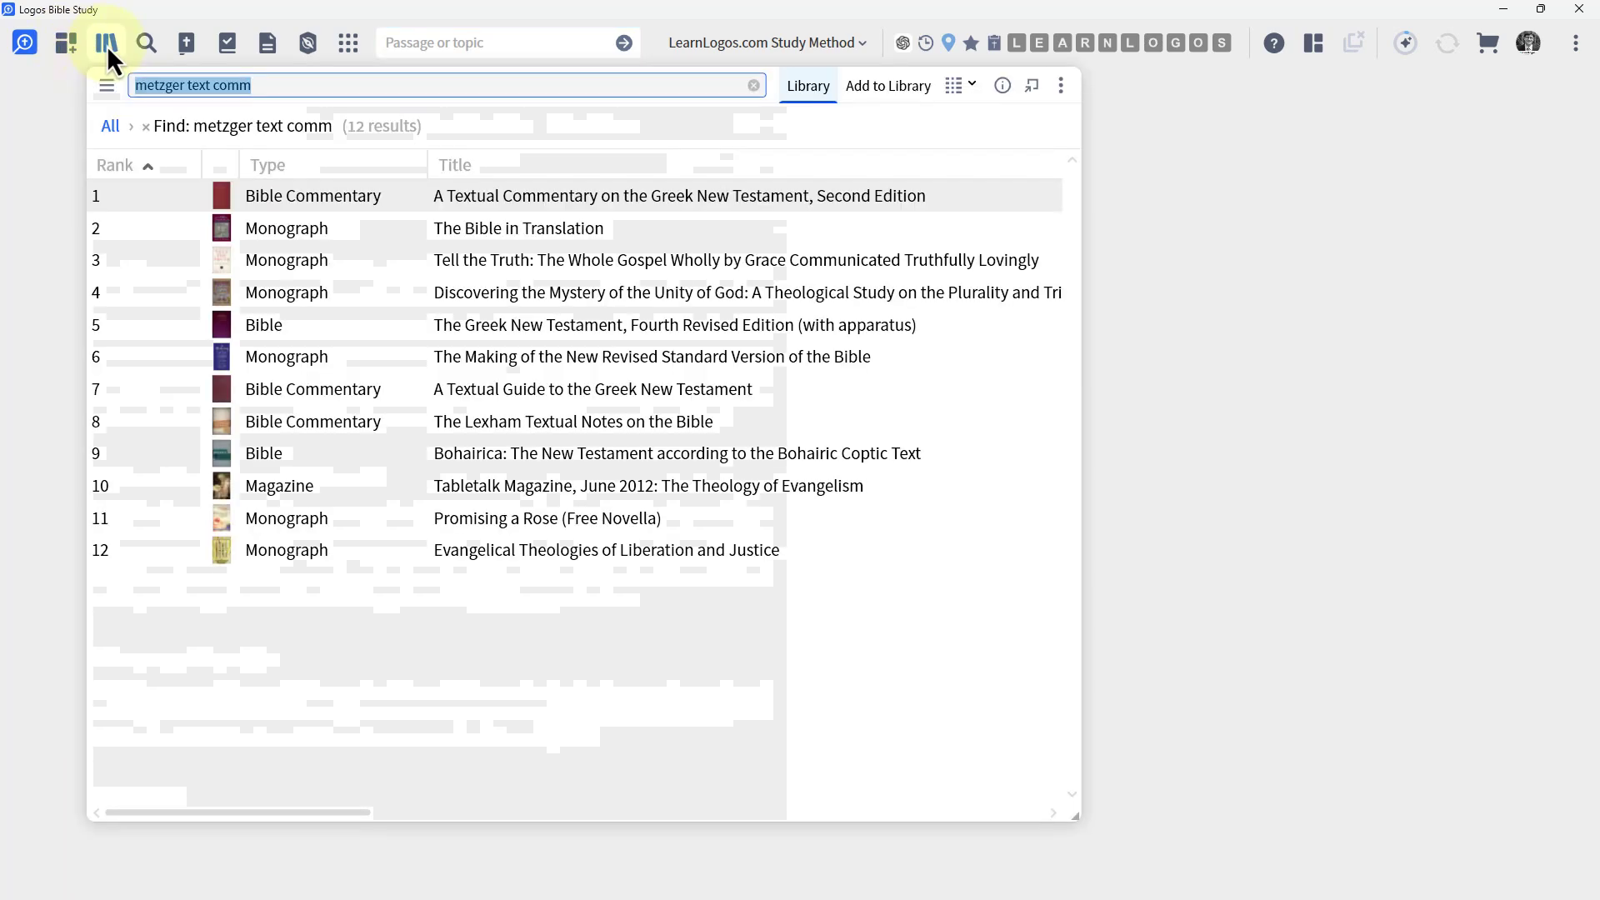
{"action": "type", "text": "ivp backgro"}
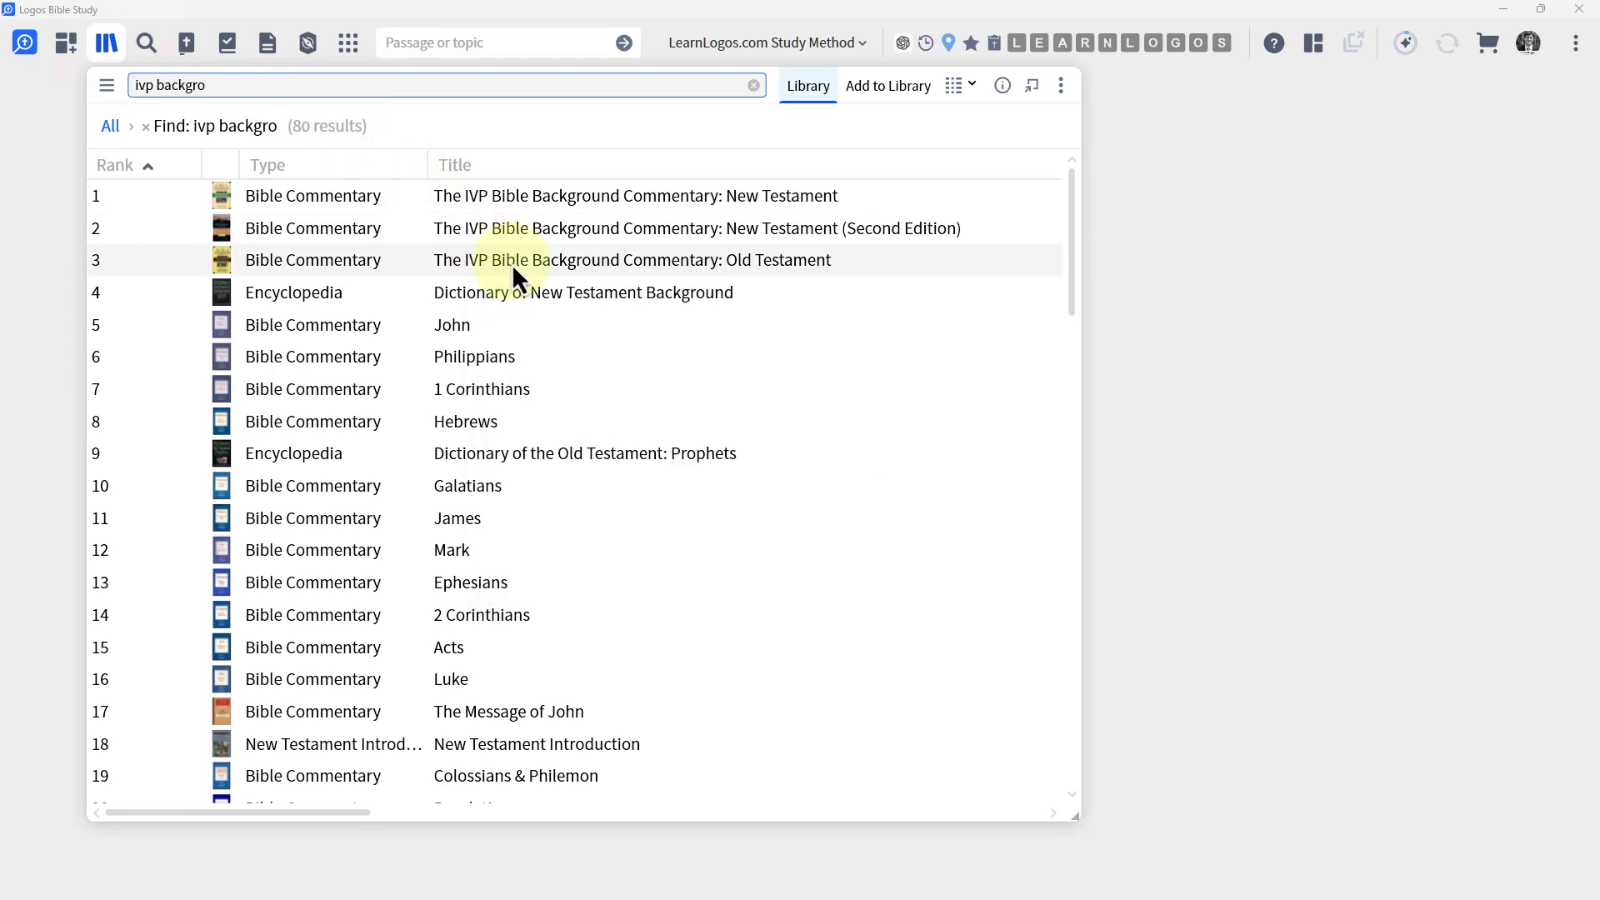
{"action": "left_click", "coordinate": [551, 236]}
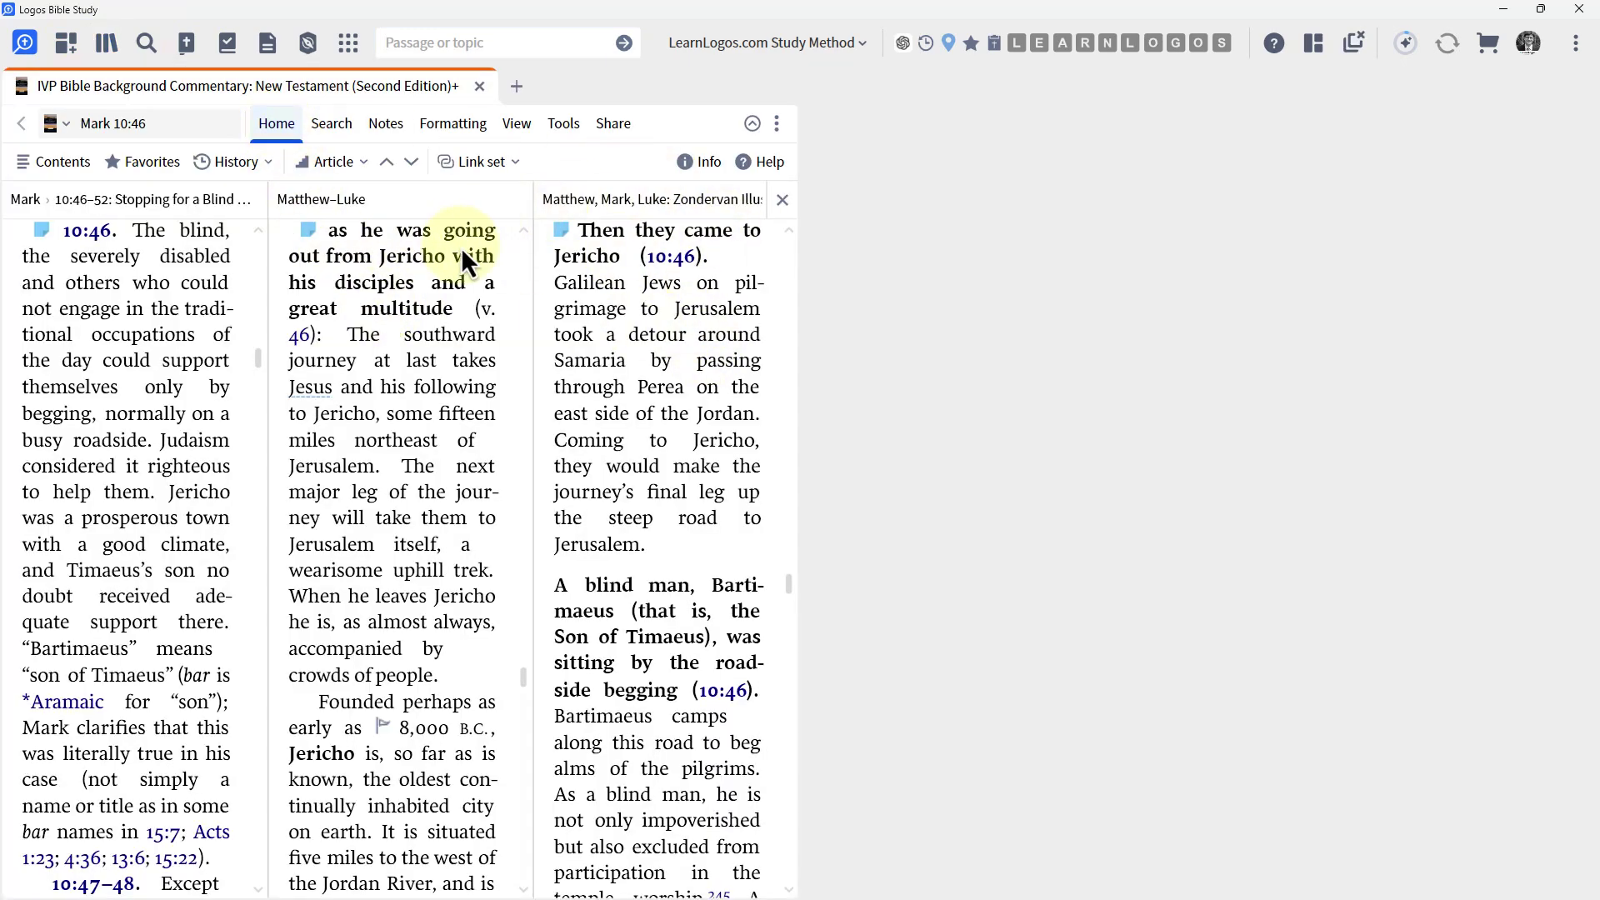
{"action": "left_click", "coordinate": [515, 126]}
{"action": "left_click", "coordinate": [135, 162]}
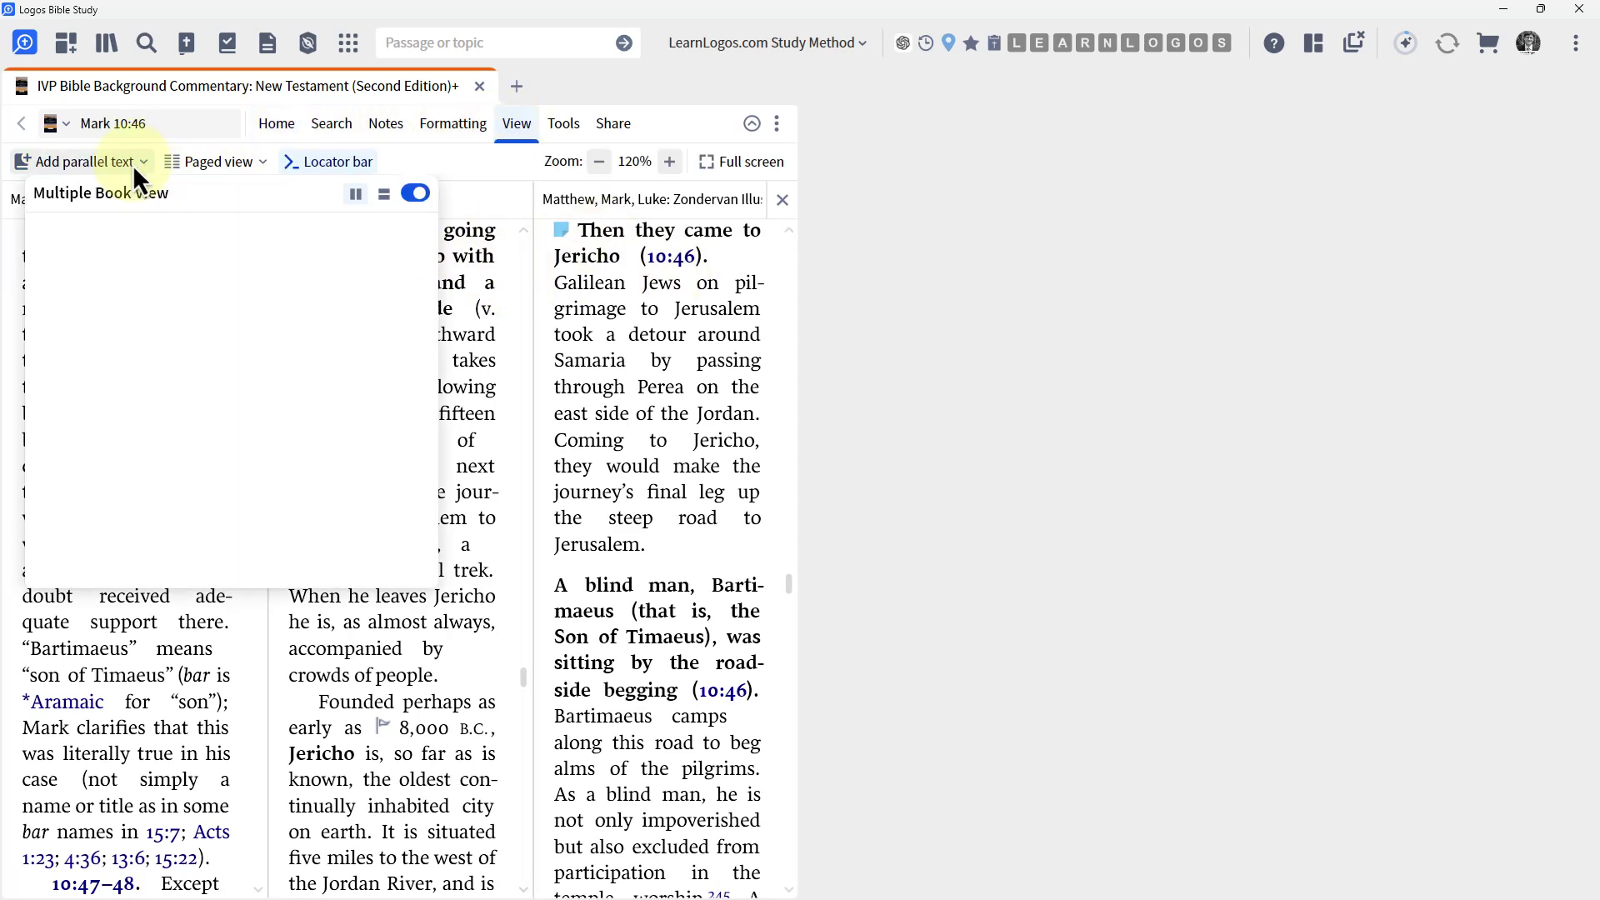
{"action": "left_click", "coordinate": [419, 194]}
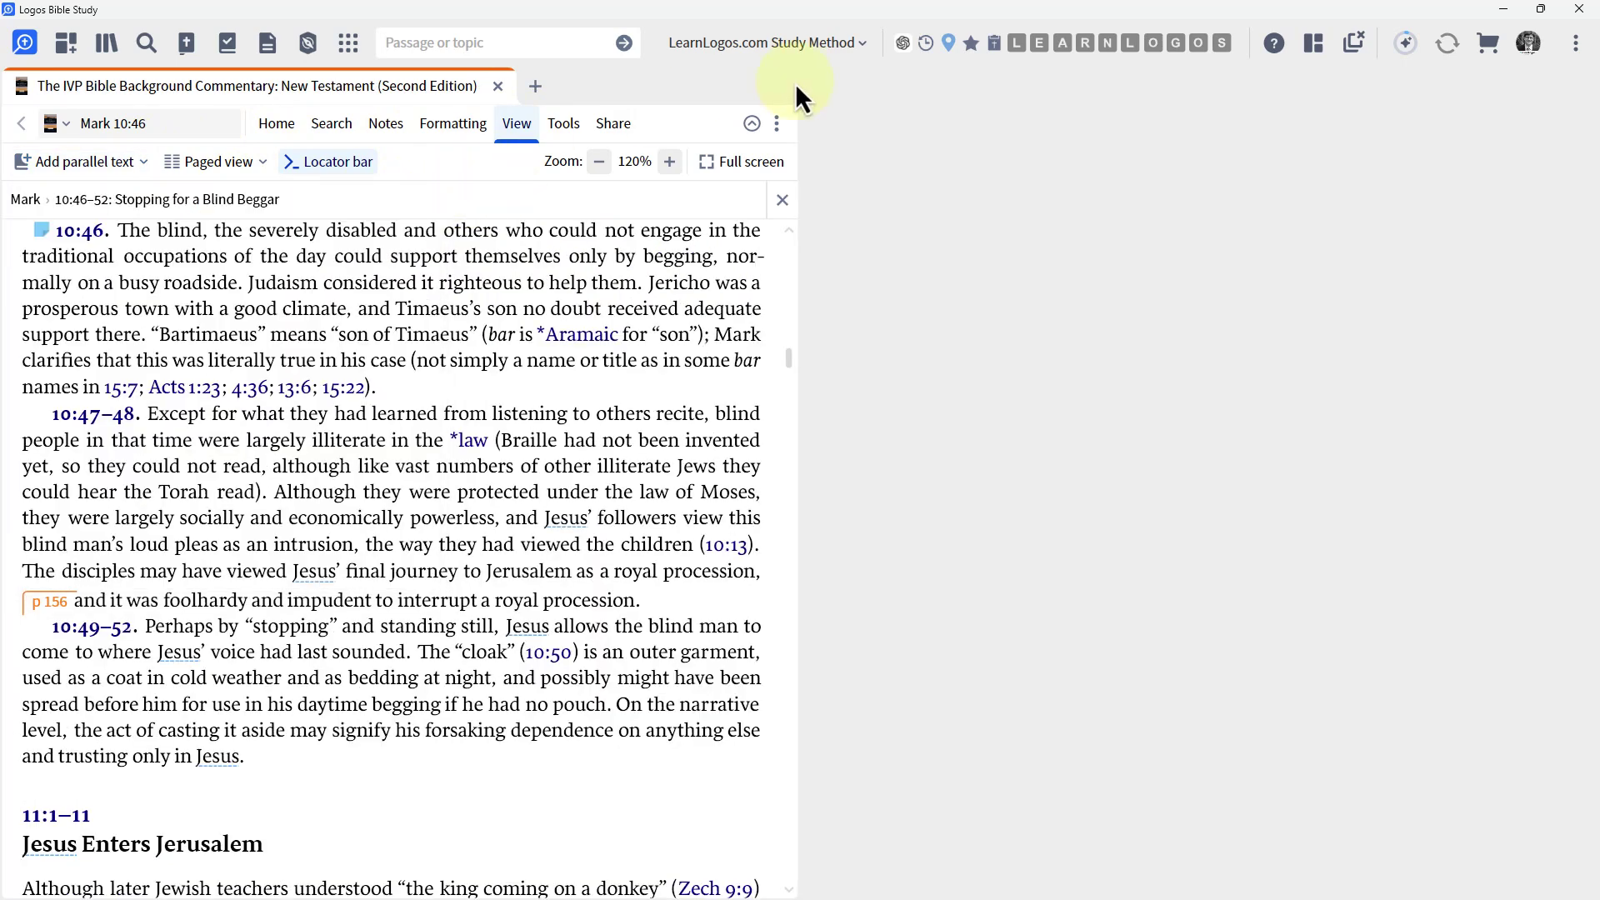
Step: Open the NASB alongside and put both panels in link set A
{"action": "left_click", "coordinate": [1014, 43]}
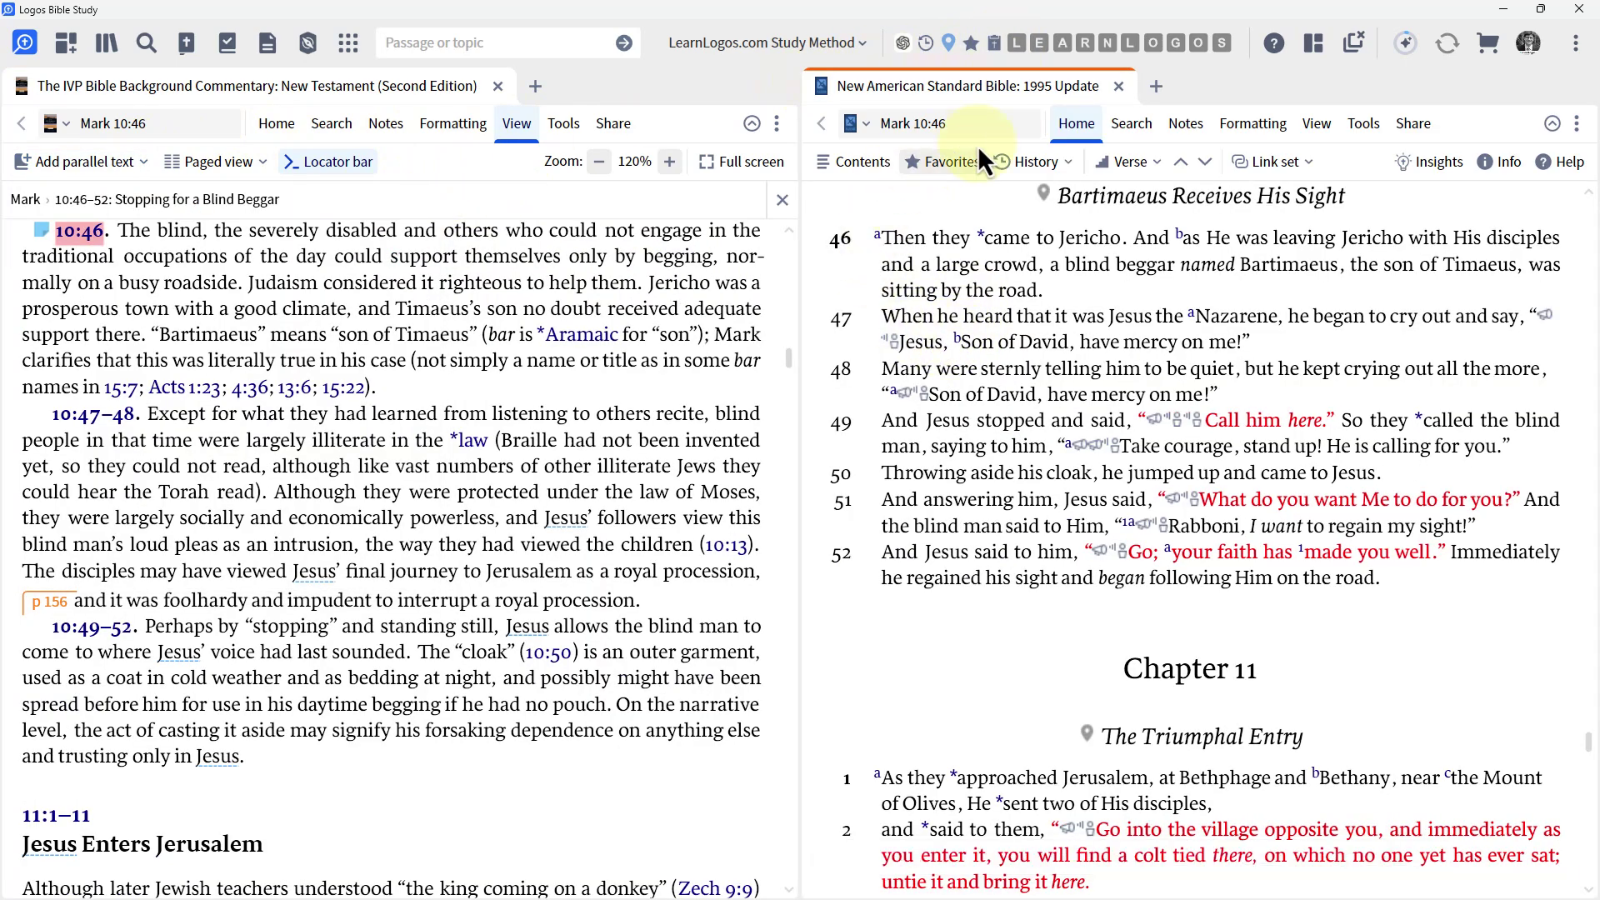
{"action": "left_click", "coordinate": [1243, 160]}
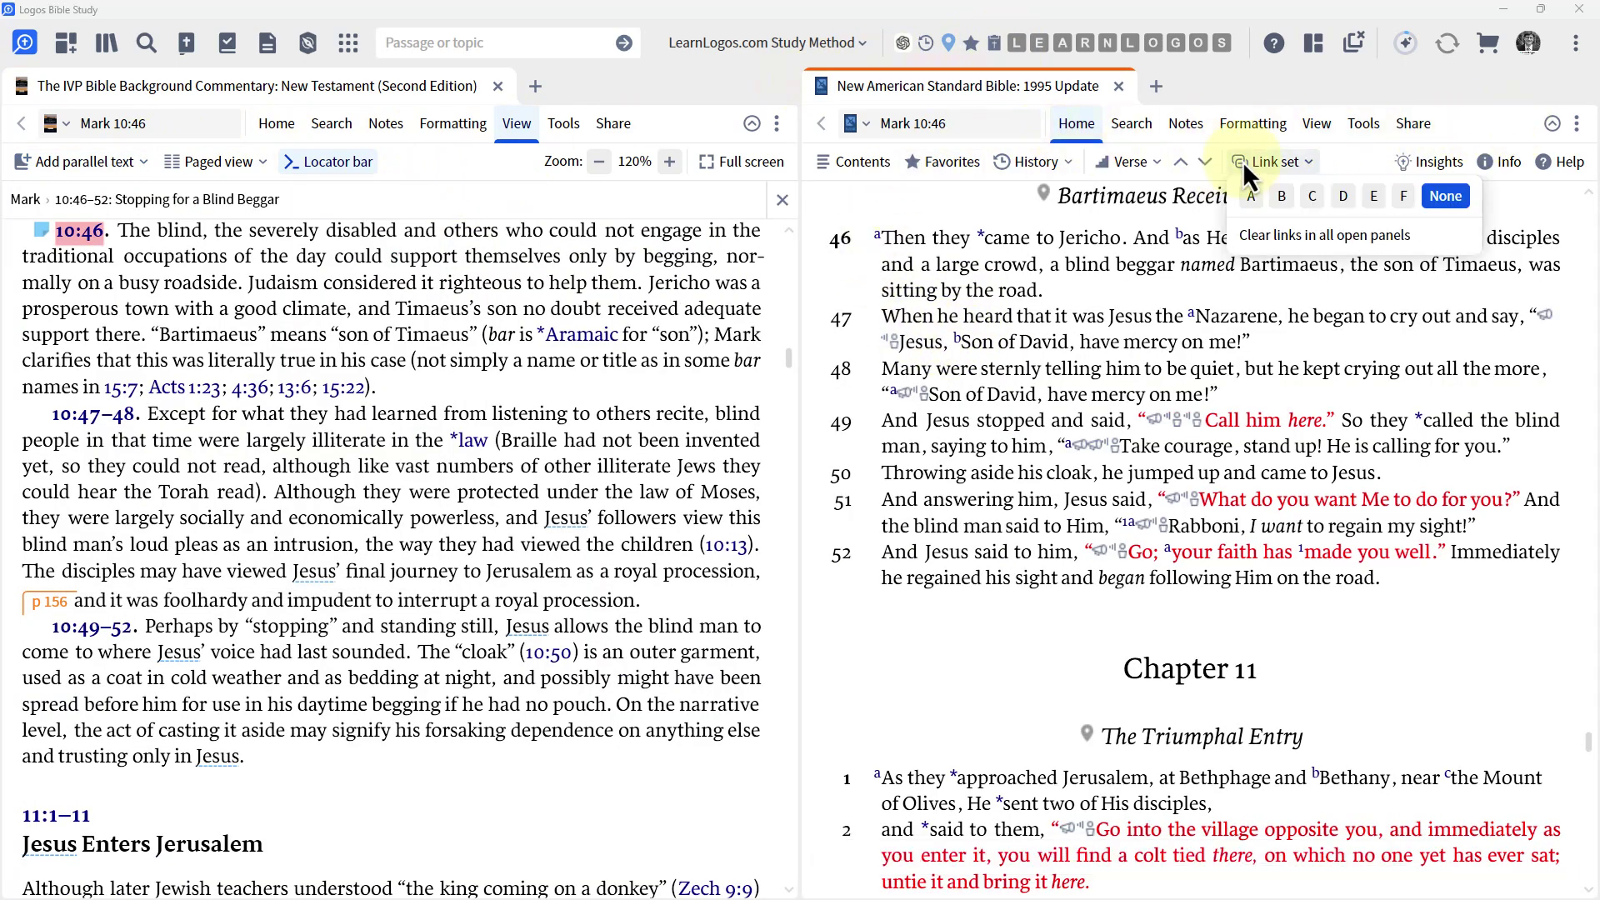
{"action": "left_click", "coordinate": [1251, 198]}
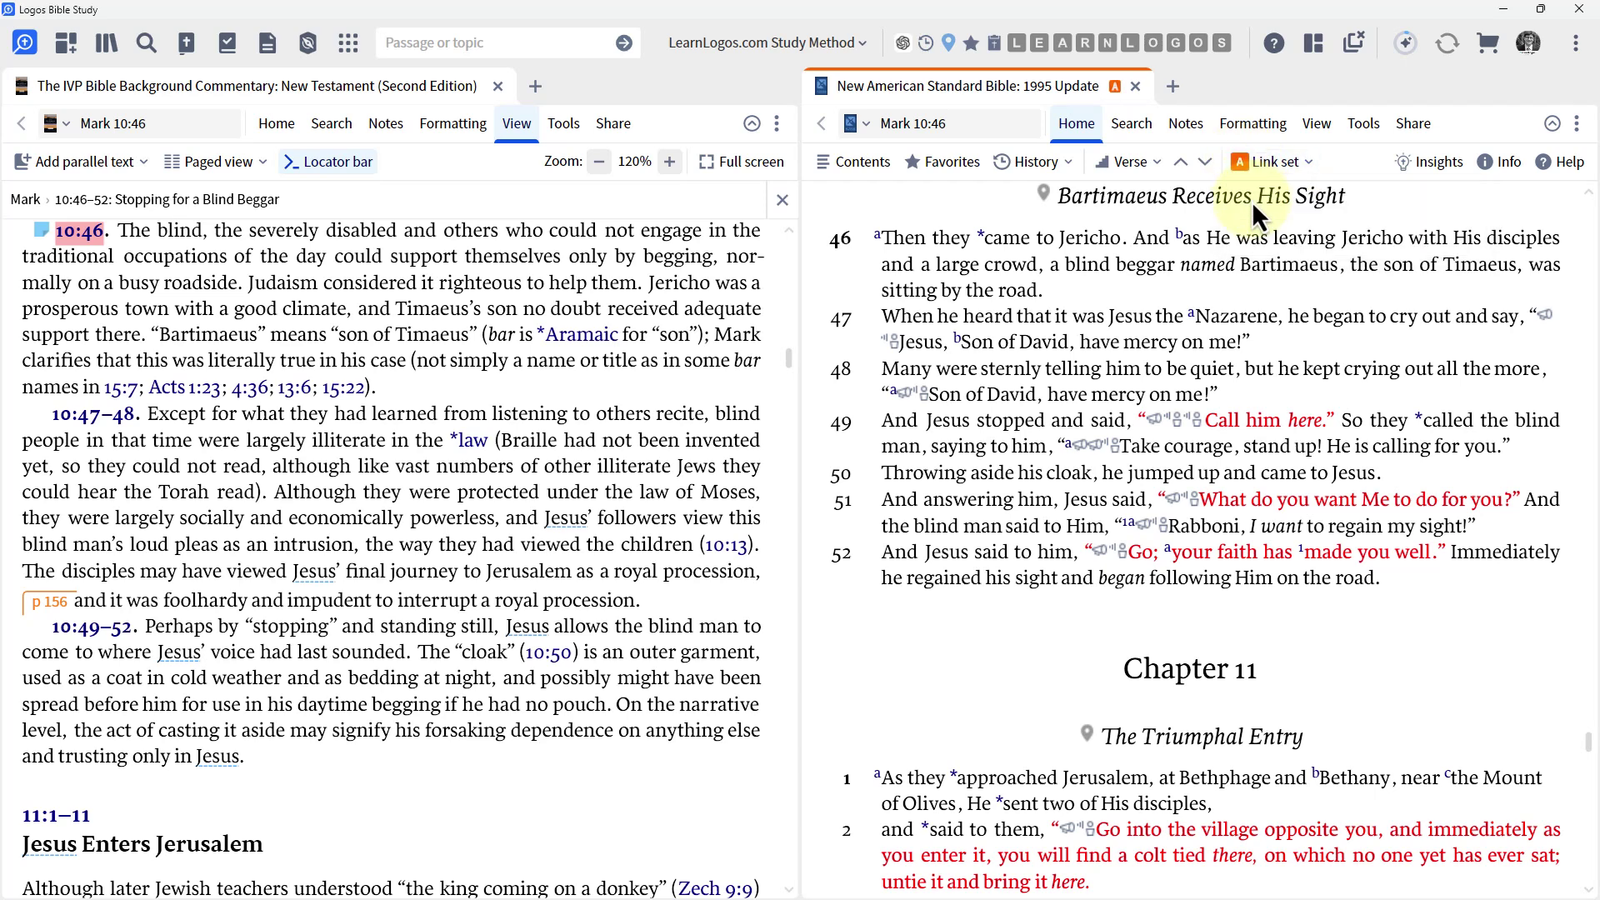
{"action": "left_click", "coordinate": [279, 129]}
{"action": "left_click", "coordinate": [458, 165]}
{"action": "left_click", "coordinate": [458, 197]}
Step: Move both linked panels to 1 Peter 1:12, then to 2 Peter 1:12
{"action": "left_click", "coordinate": [966, 131]}
{"action": "type", "text": "1 Peter 1"}
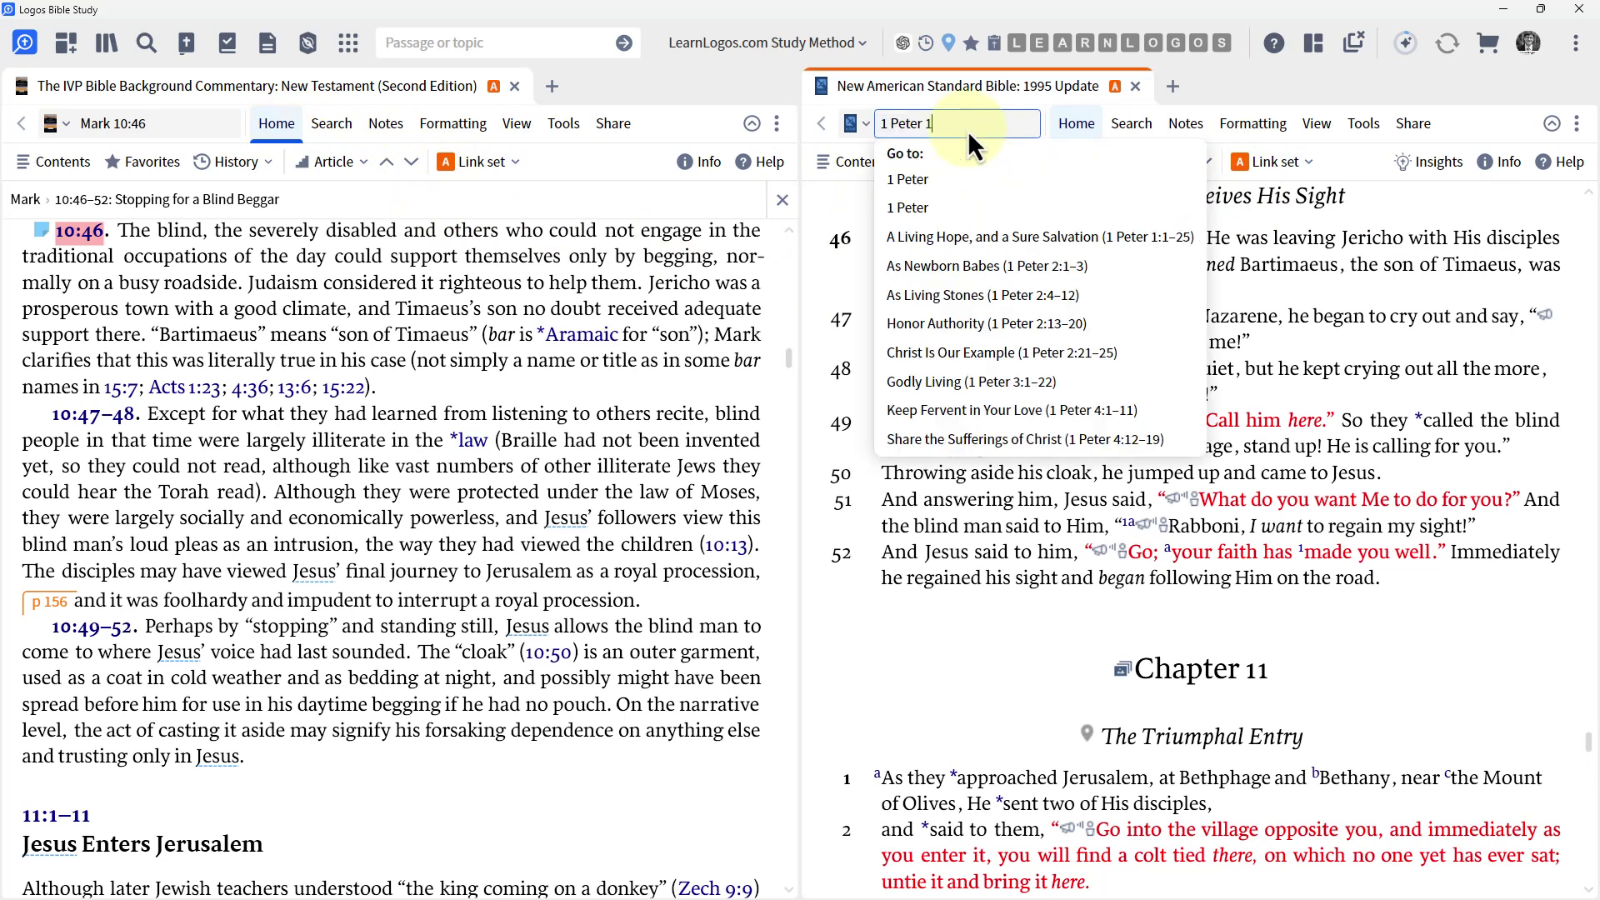
{"action": "type", "text": " 12"}
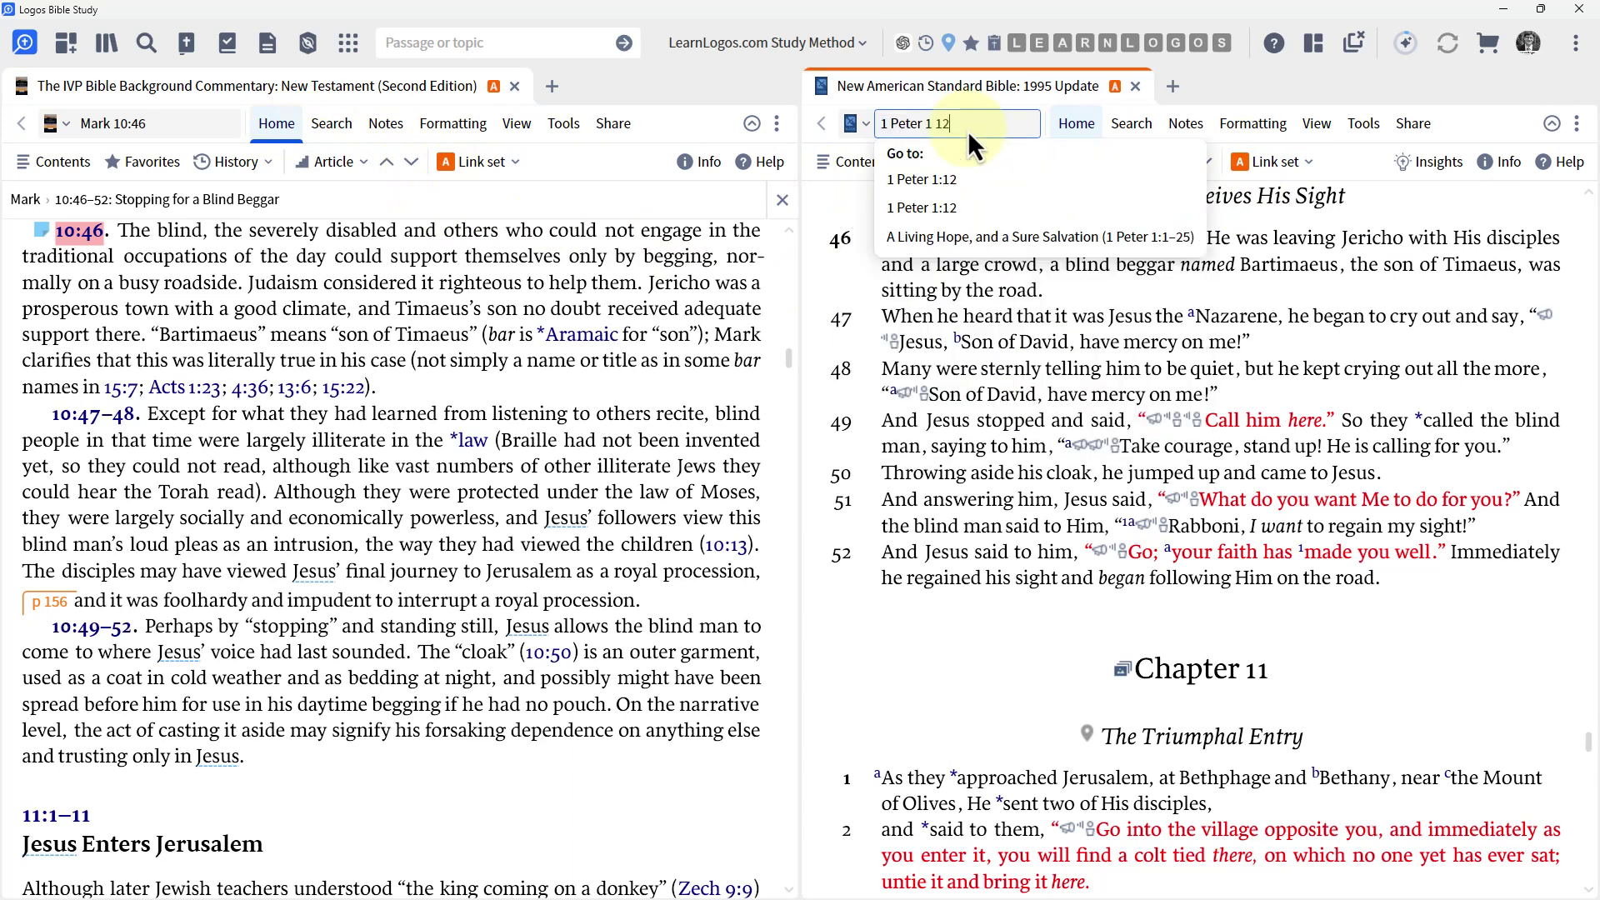
{"action": "key", "text": "Return"}
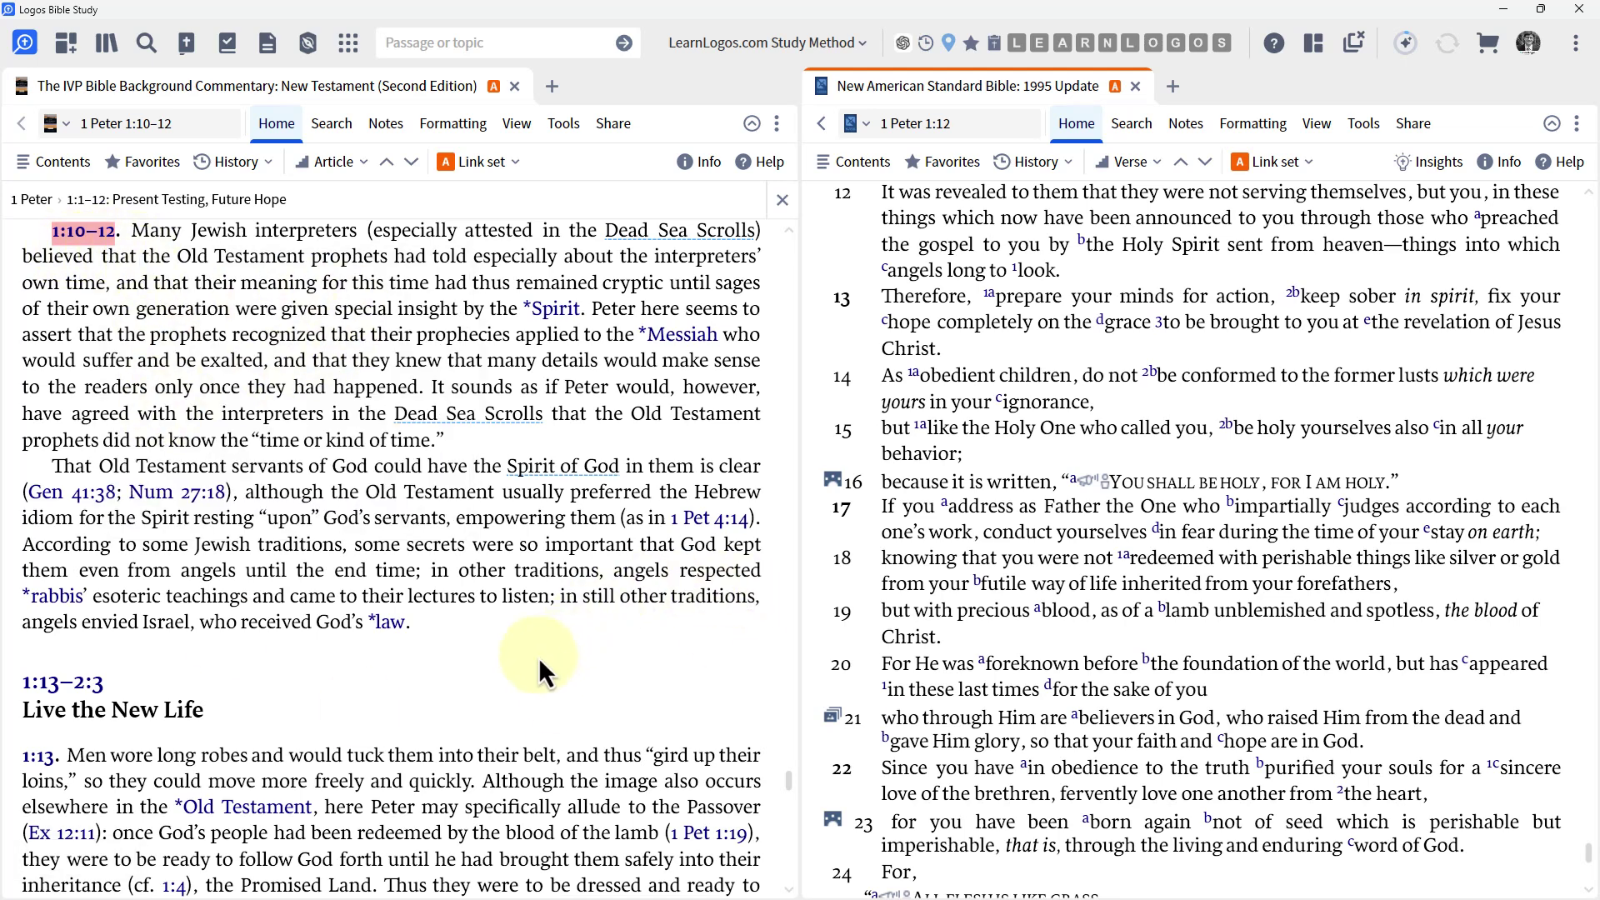
{"action": "scroll", "coordinate": [963, 423], "scroll_direction": "down", "scroll_amount": 2}
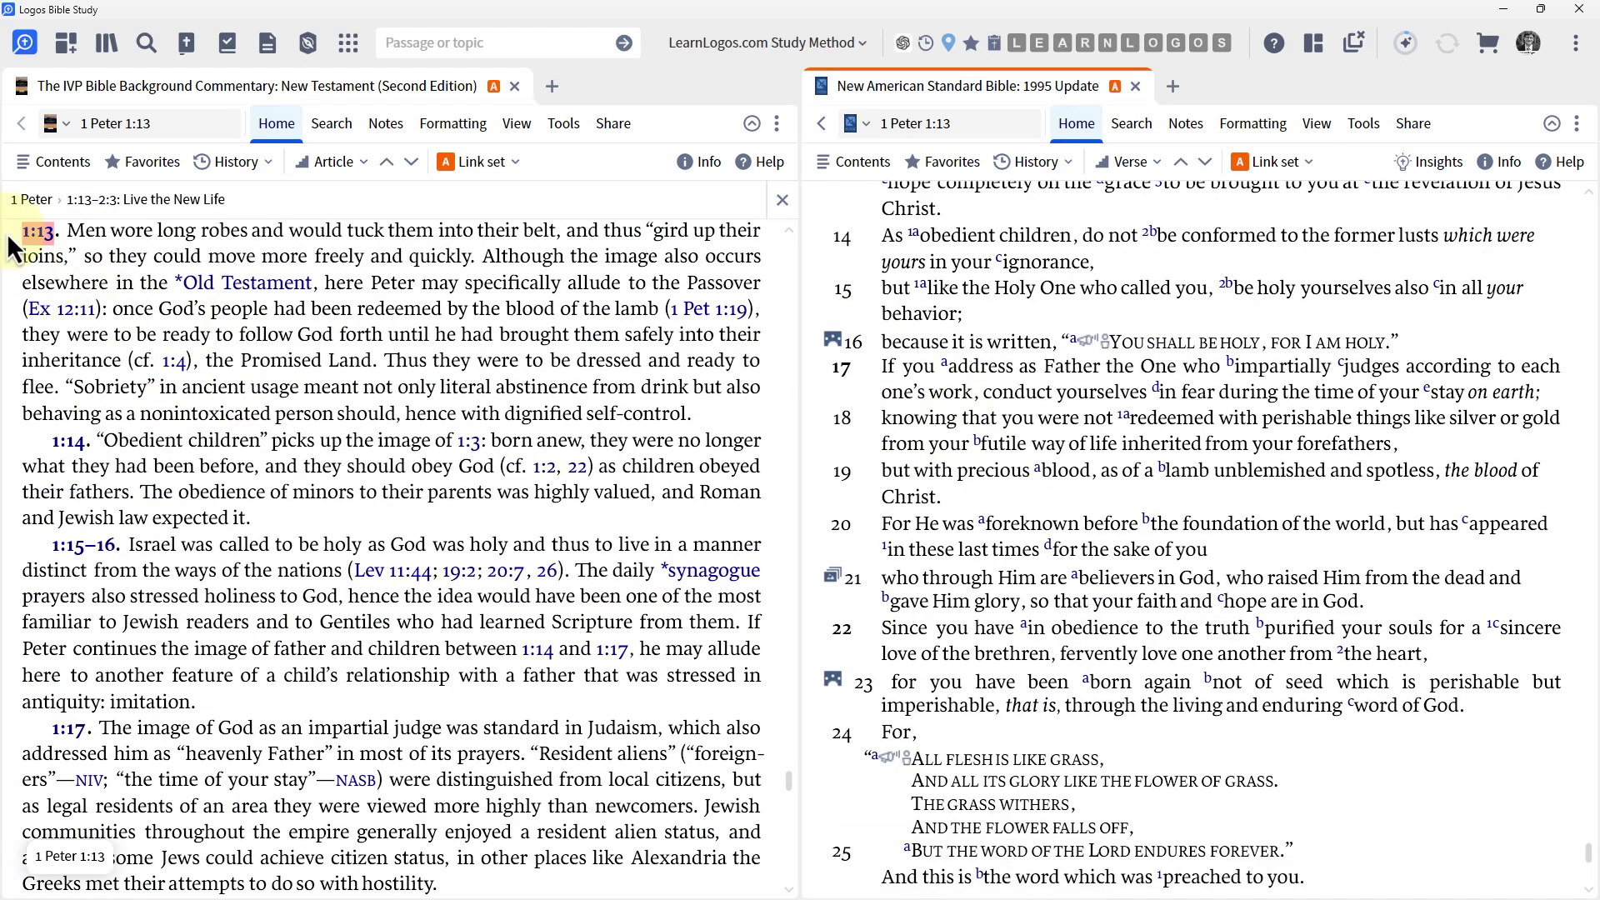
{"action": "left_click", "coordinate": [983, 124]}
{"action": "type", "text": "2 pet"}
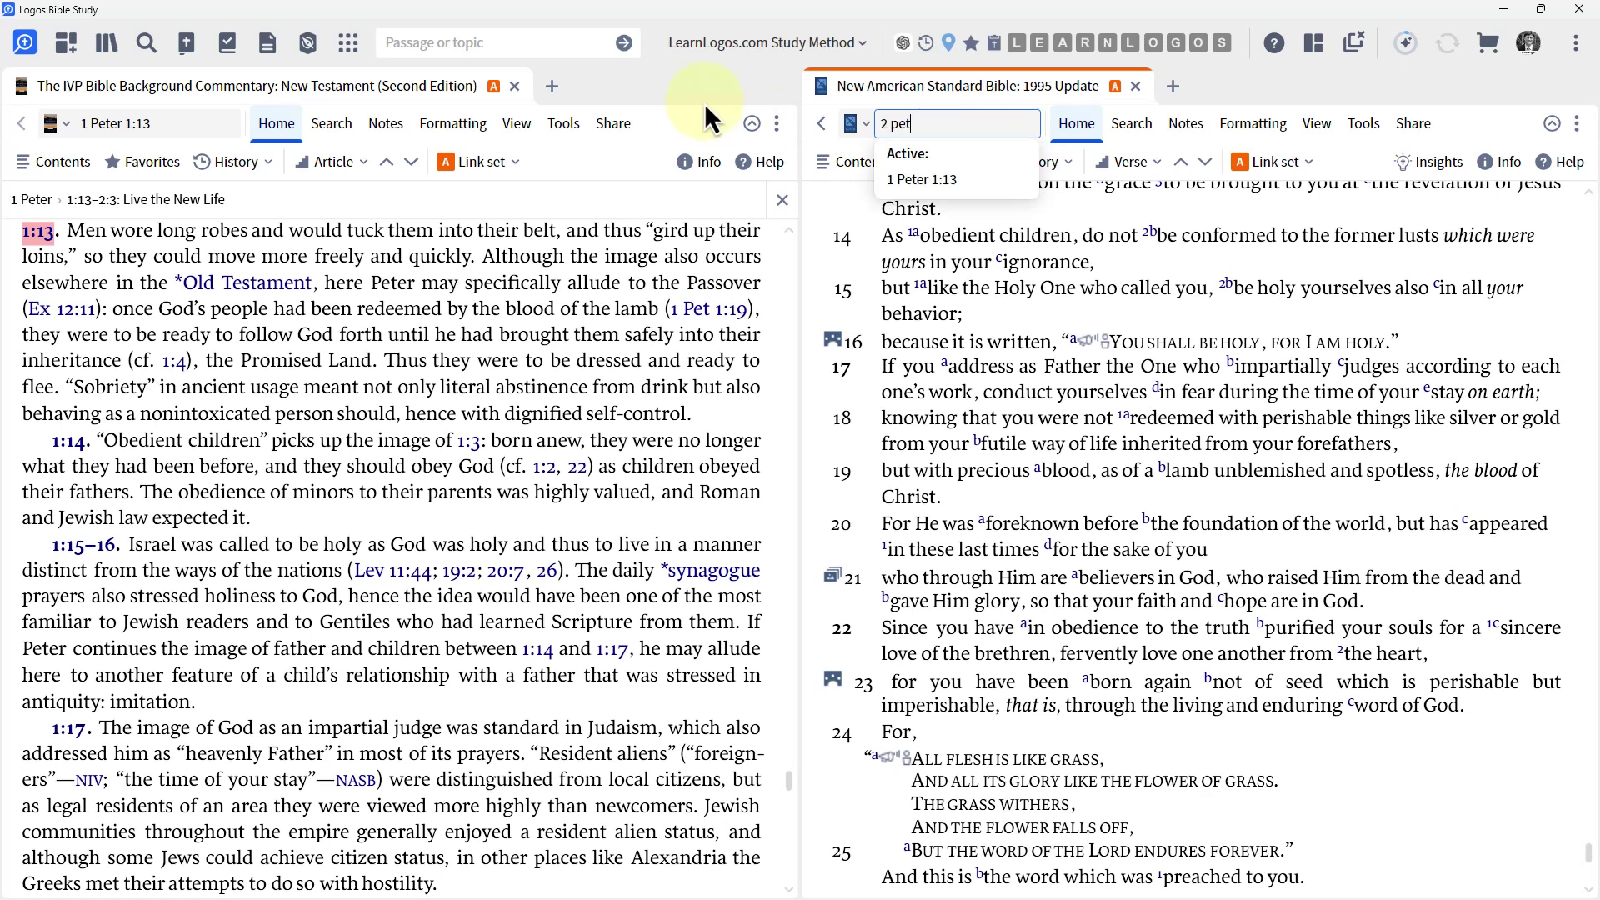
{"action": "type", "text": " 1:12"}
{"action": "key", "text": "Return"}
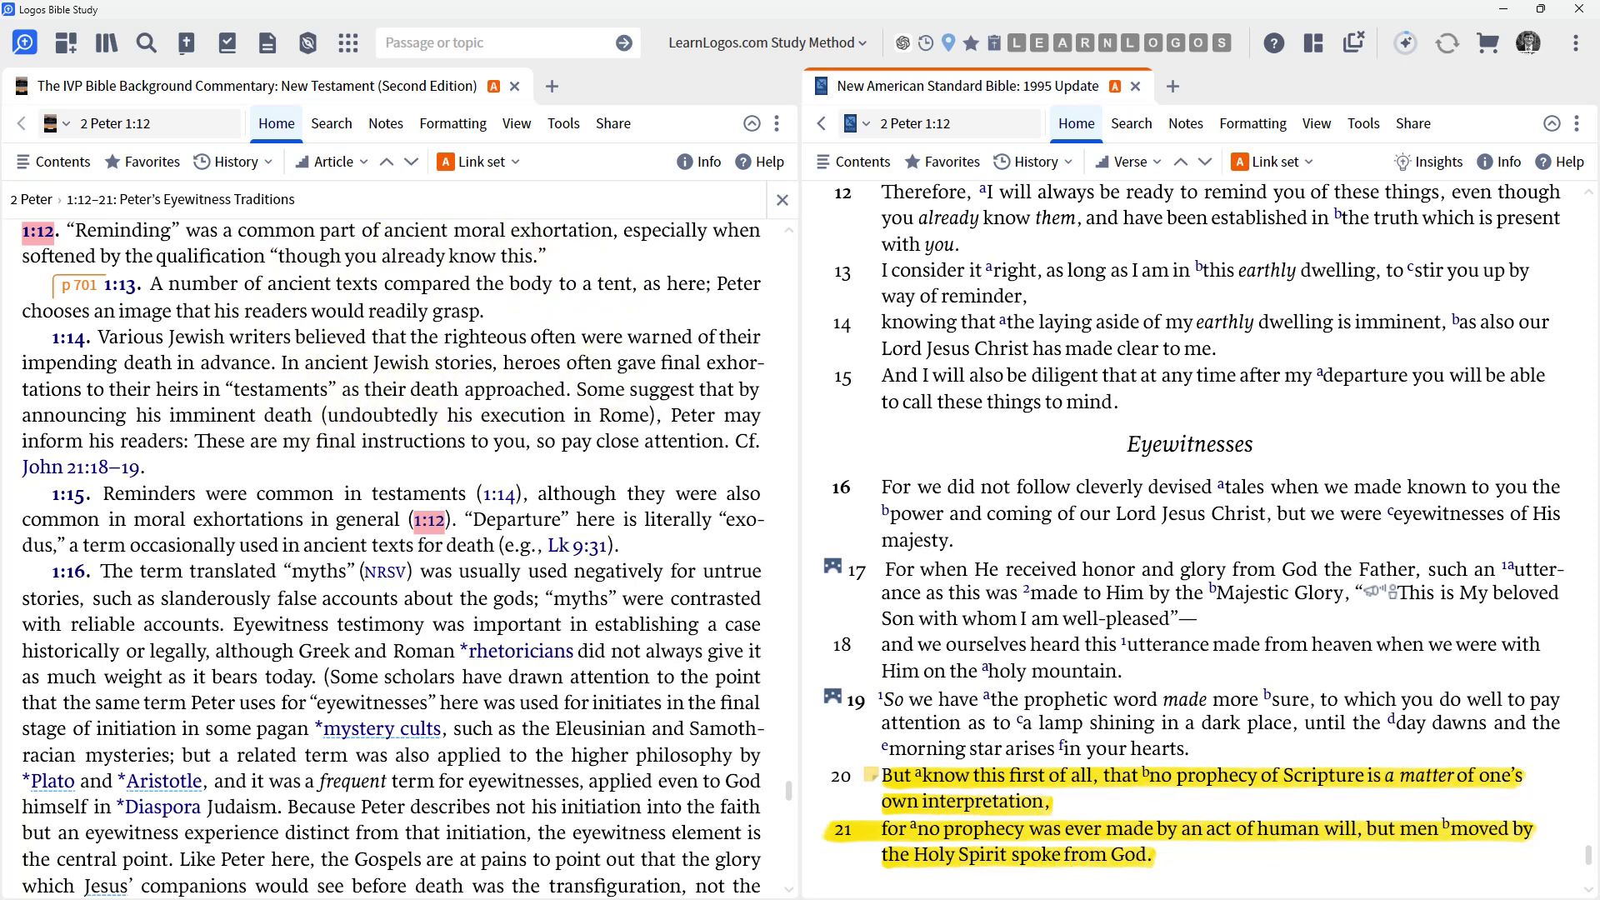
Step: Close the IVP commentary with Ctrl+F4 and close the Bible panel
{"action": "key", "text": "ctrl+F4"}
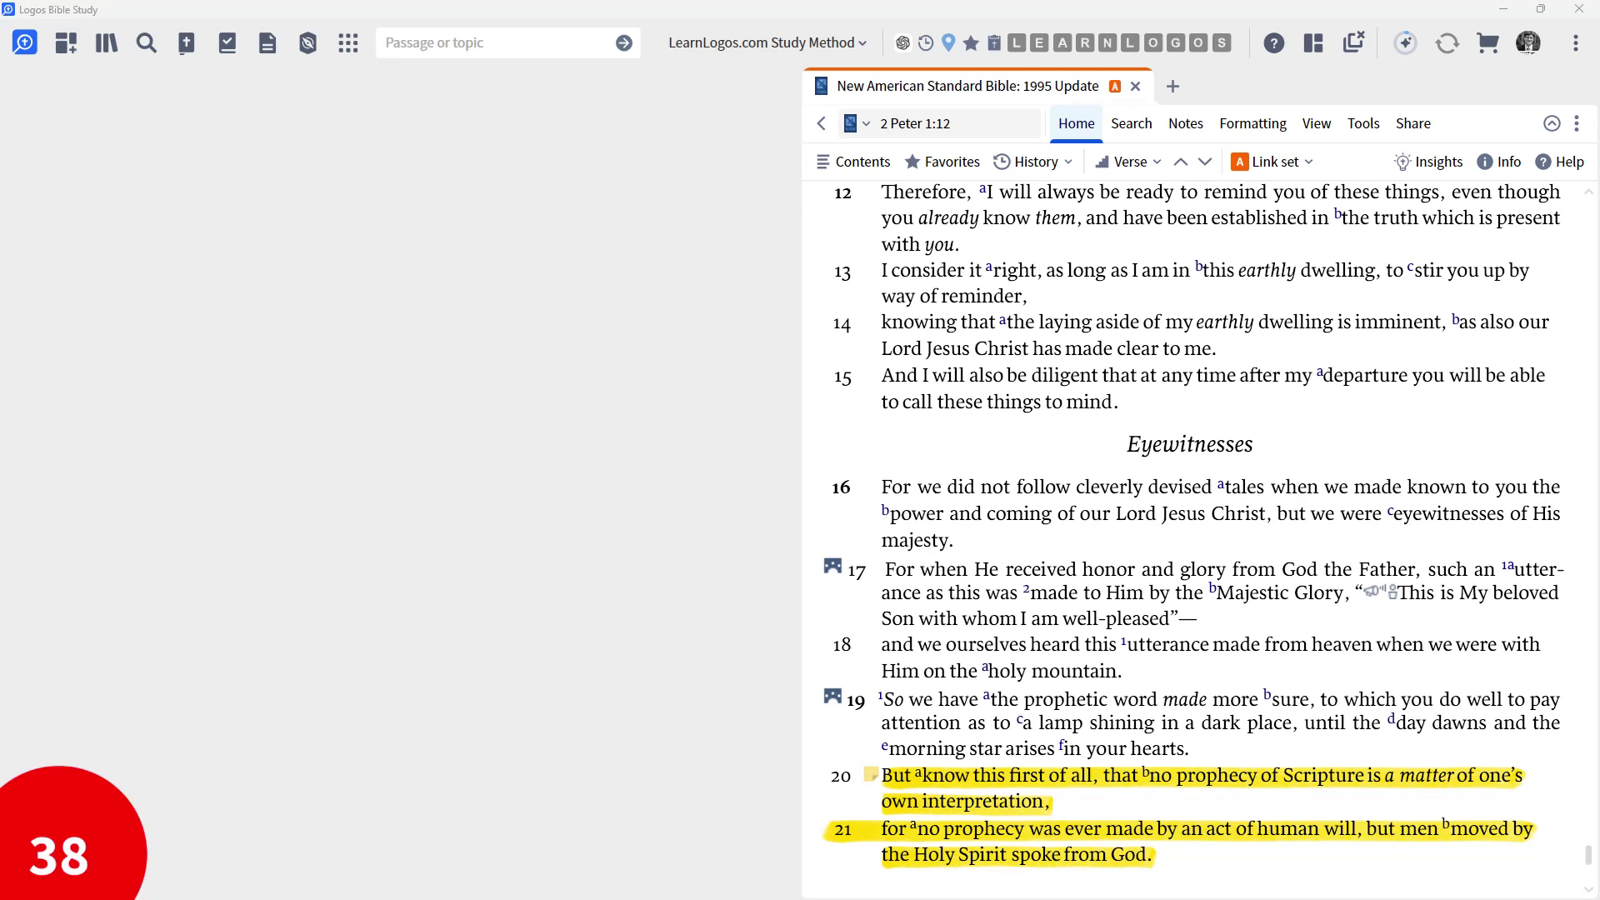
{"action": "left_click", "coordinate": [1134, 86]}
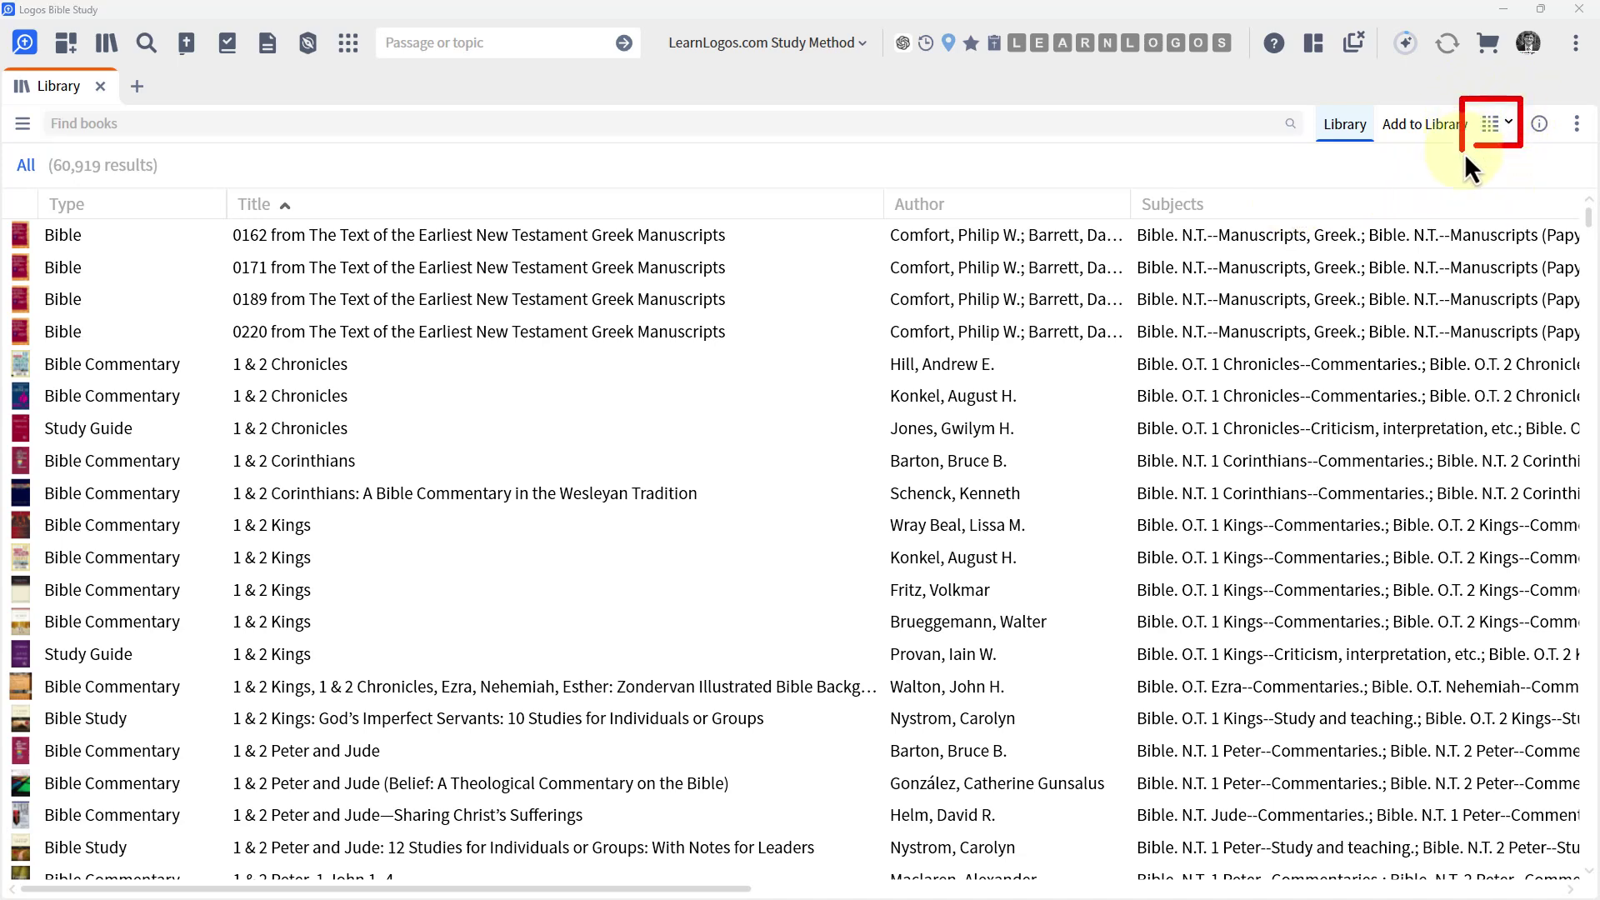
{"action": "left_click", "coordinate": [1494, 124]}
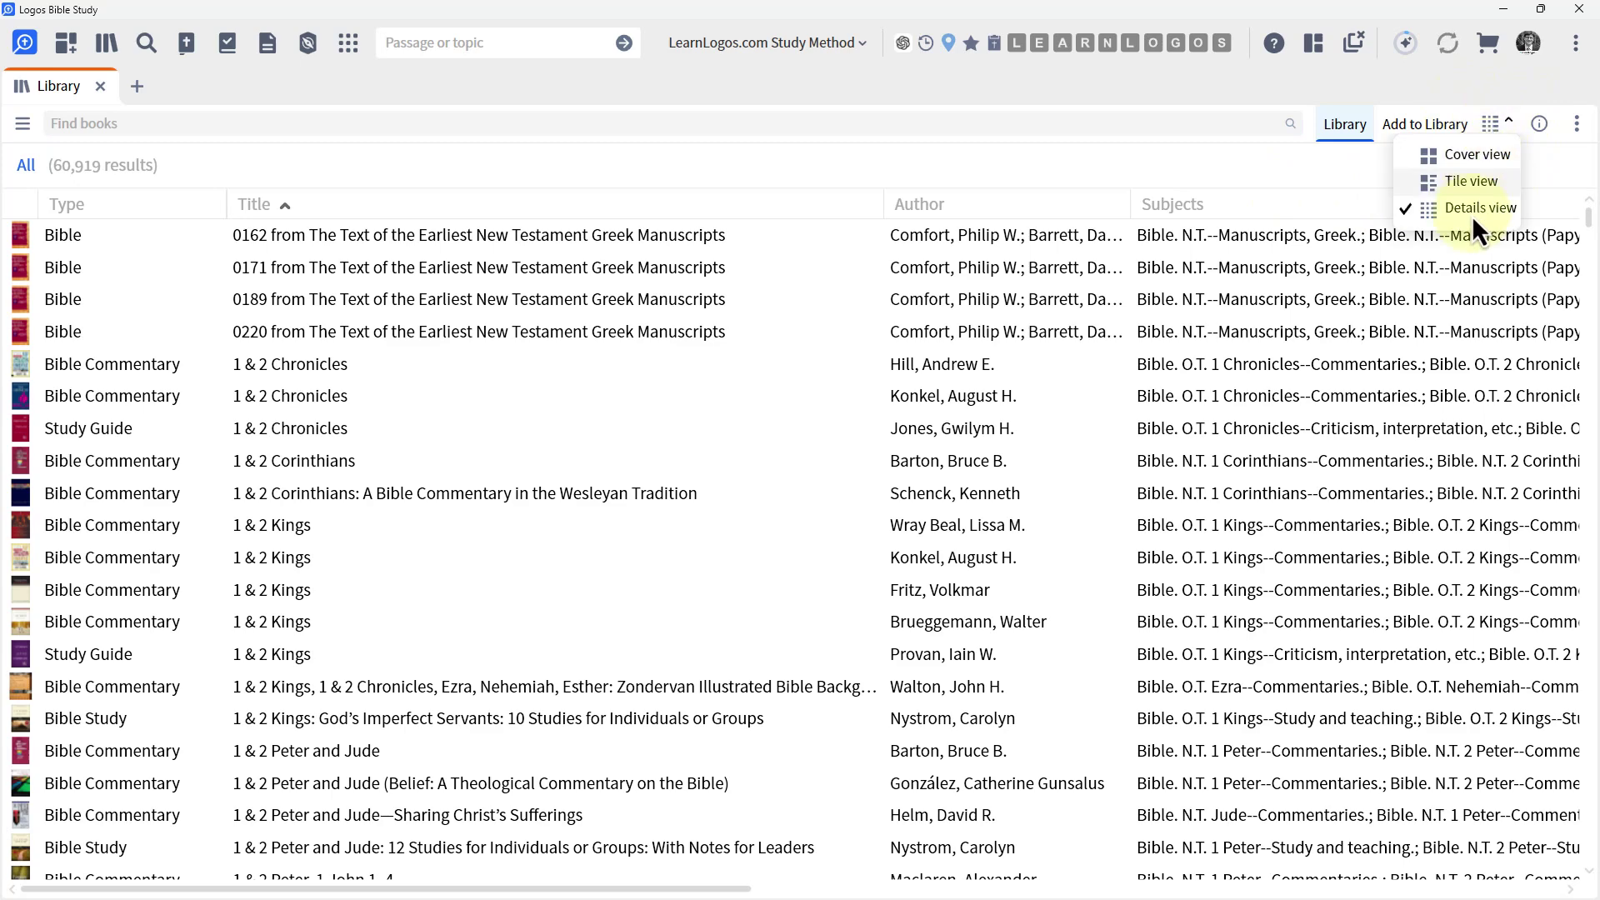
{"action": "left_click", "coordinate": [1473, 161]}
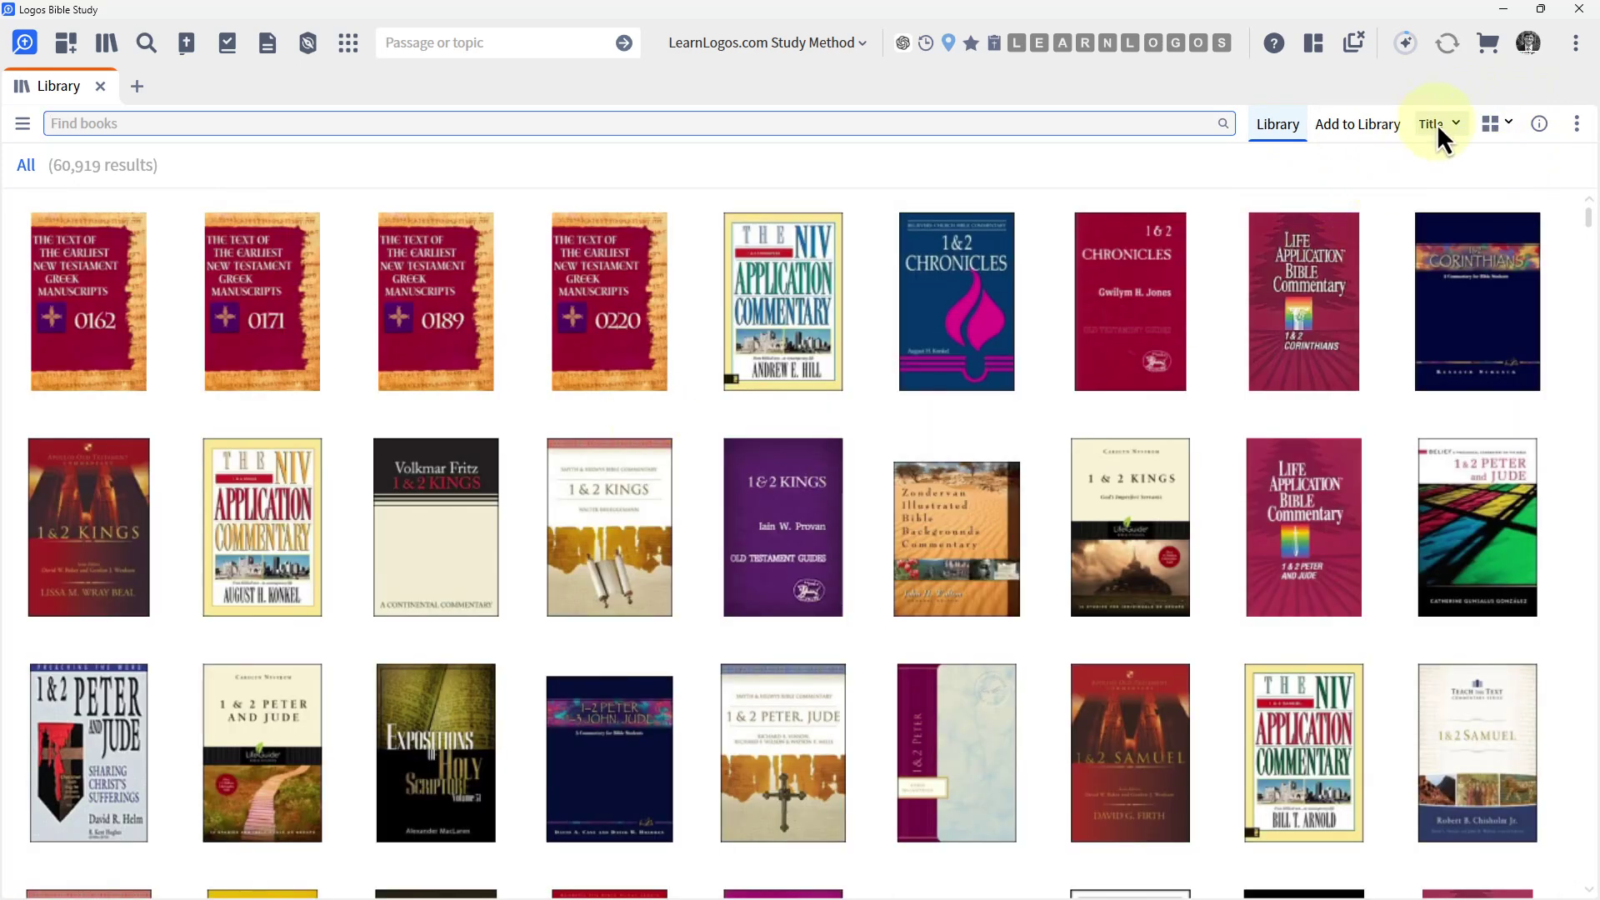
{"action": "left_click", "coordinate": [1488, 124]}
{"action": "left_click", "coordinate": [1480, 182]}
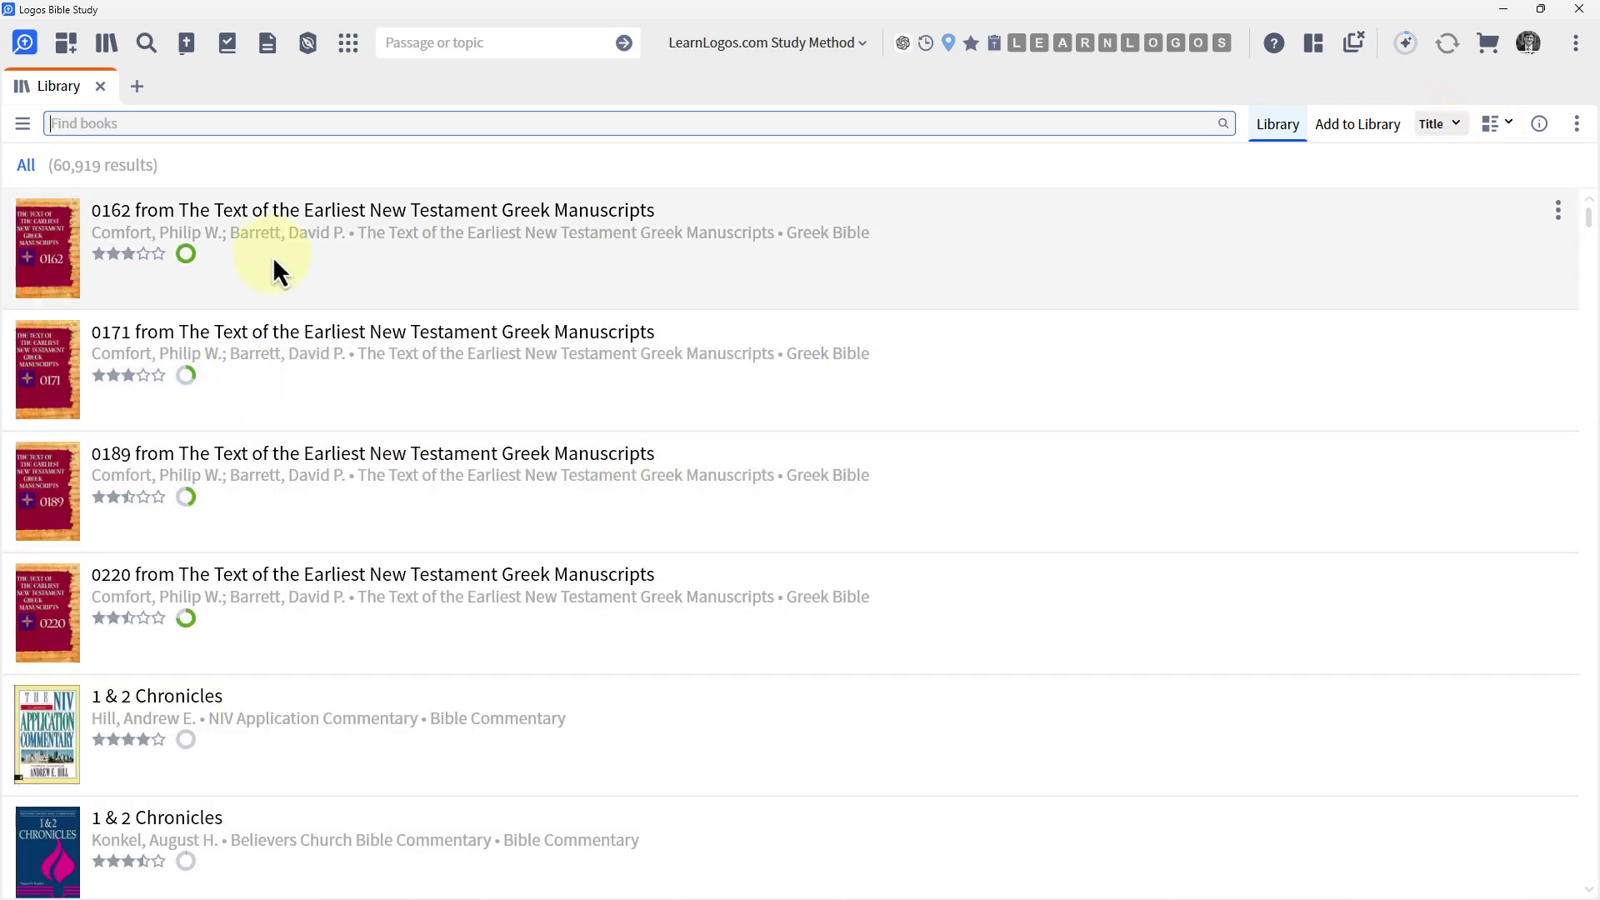
{"action": "left_click", "coordinate": [1489, 126]}
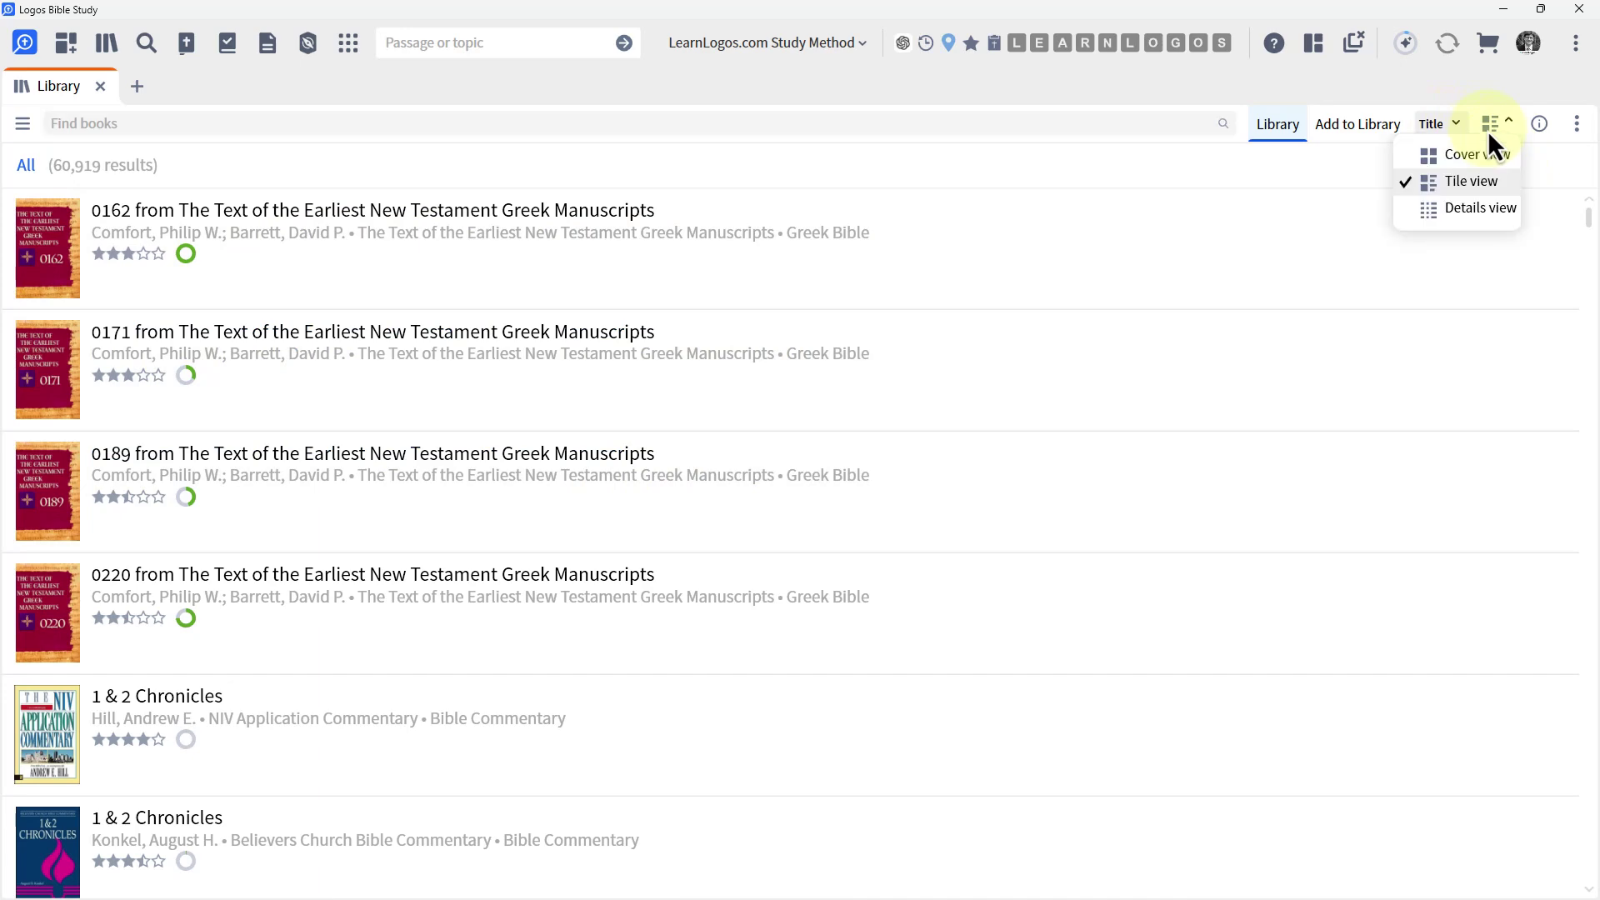
{"action": "left_click", "coordinate": [1476, 208]}
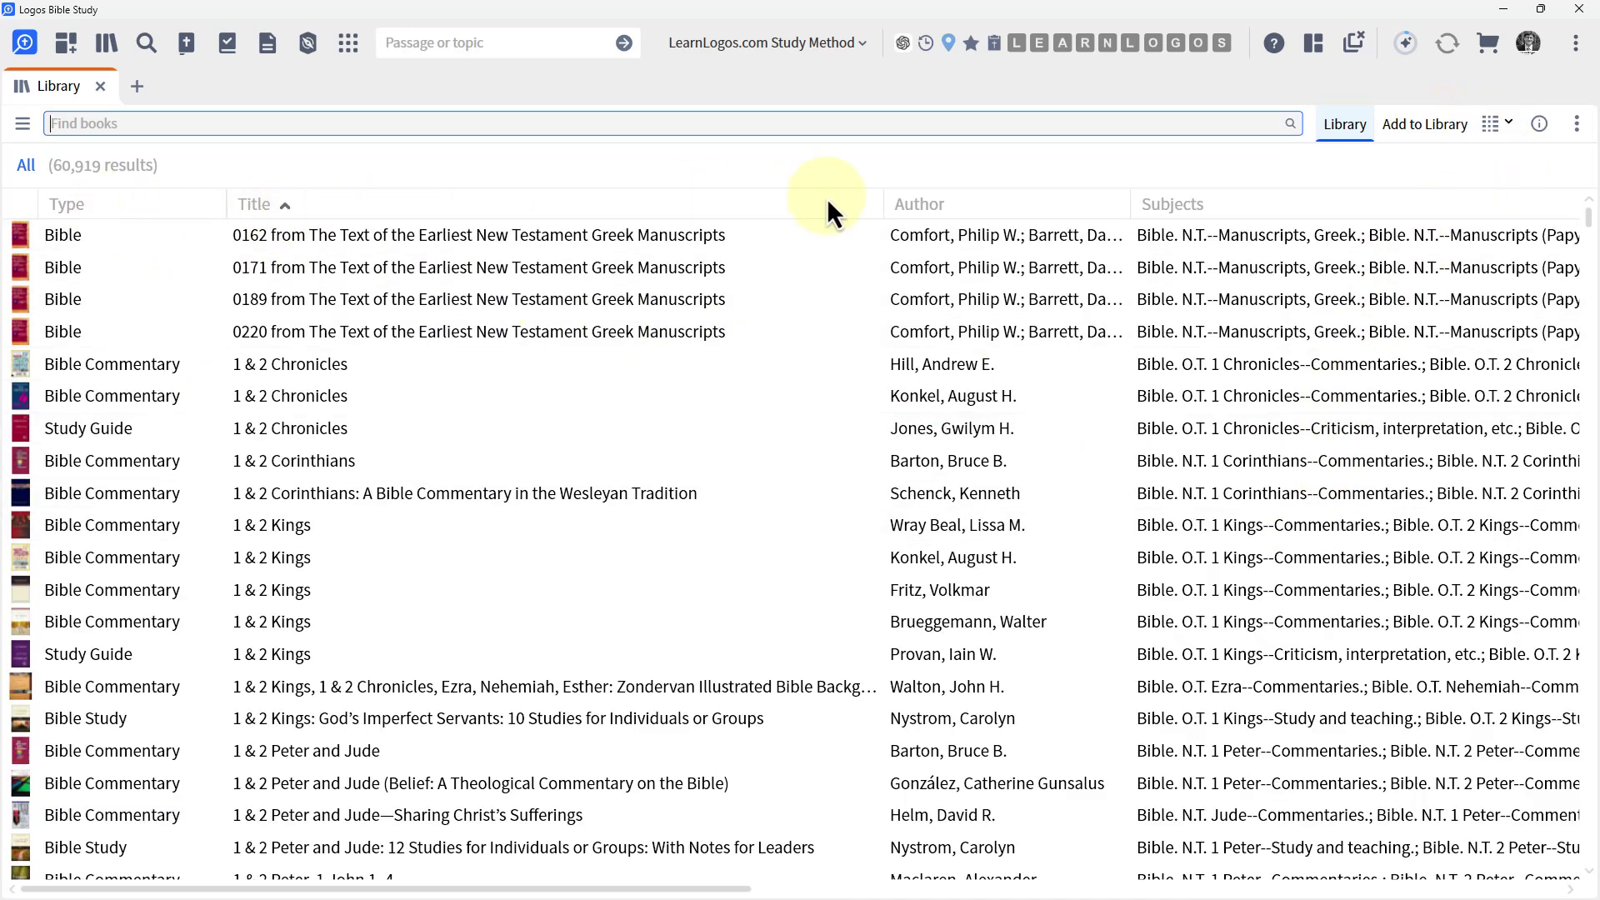
{"action": "right_click", "coordinate": [114, 206]}
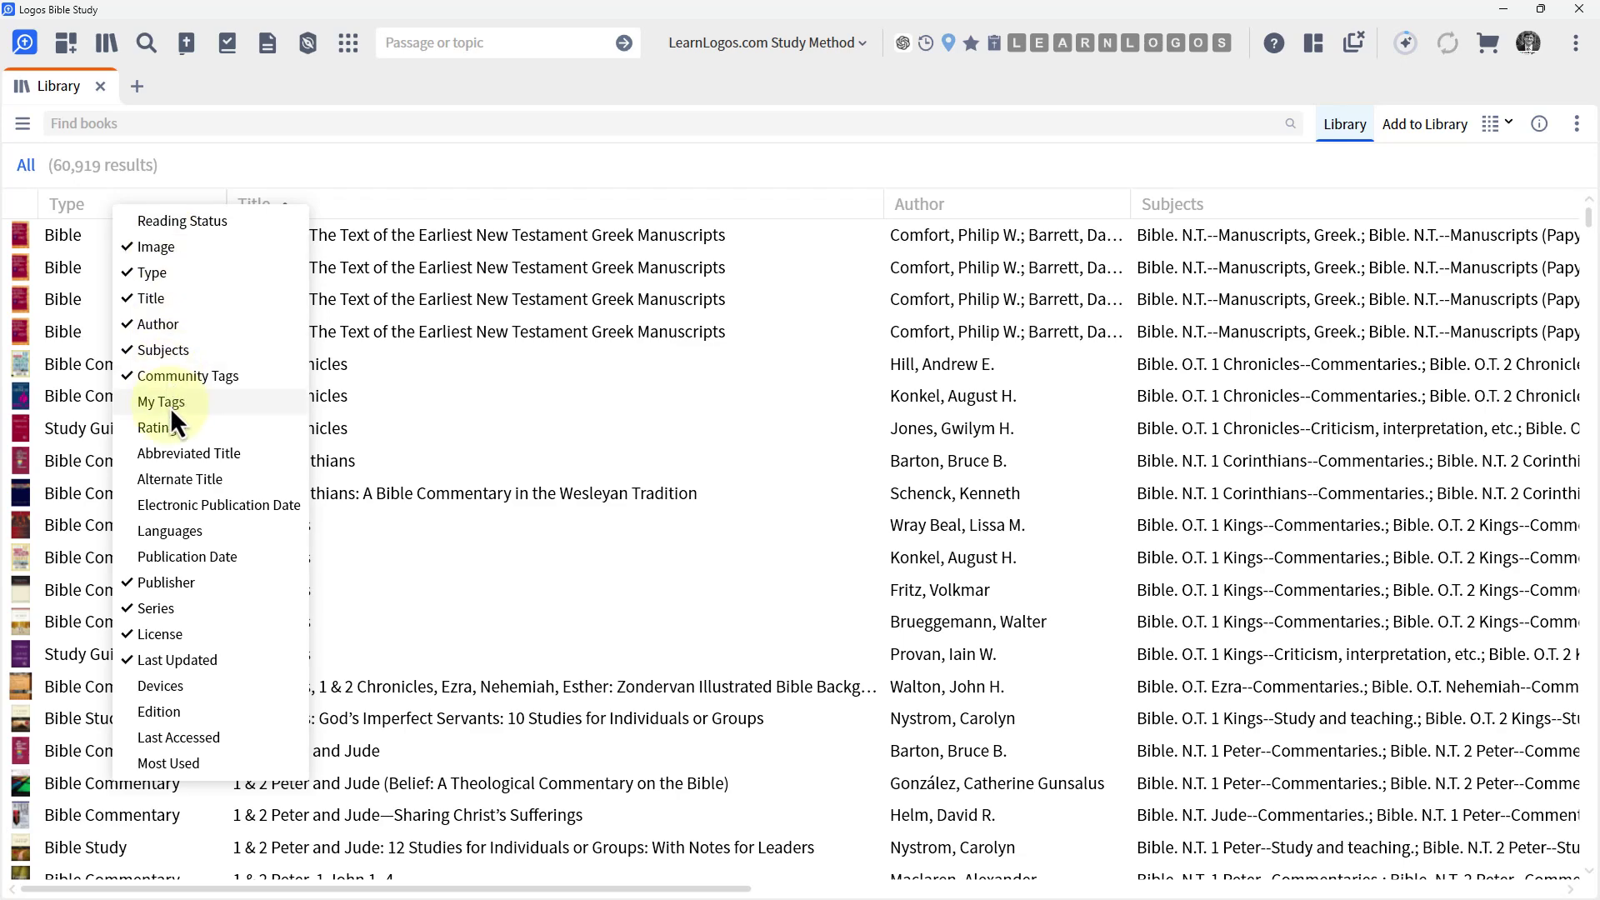
{"action": "left_click", "coordinate": [155, 255]}
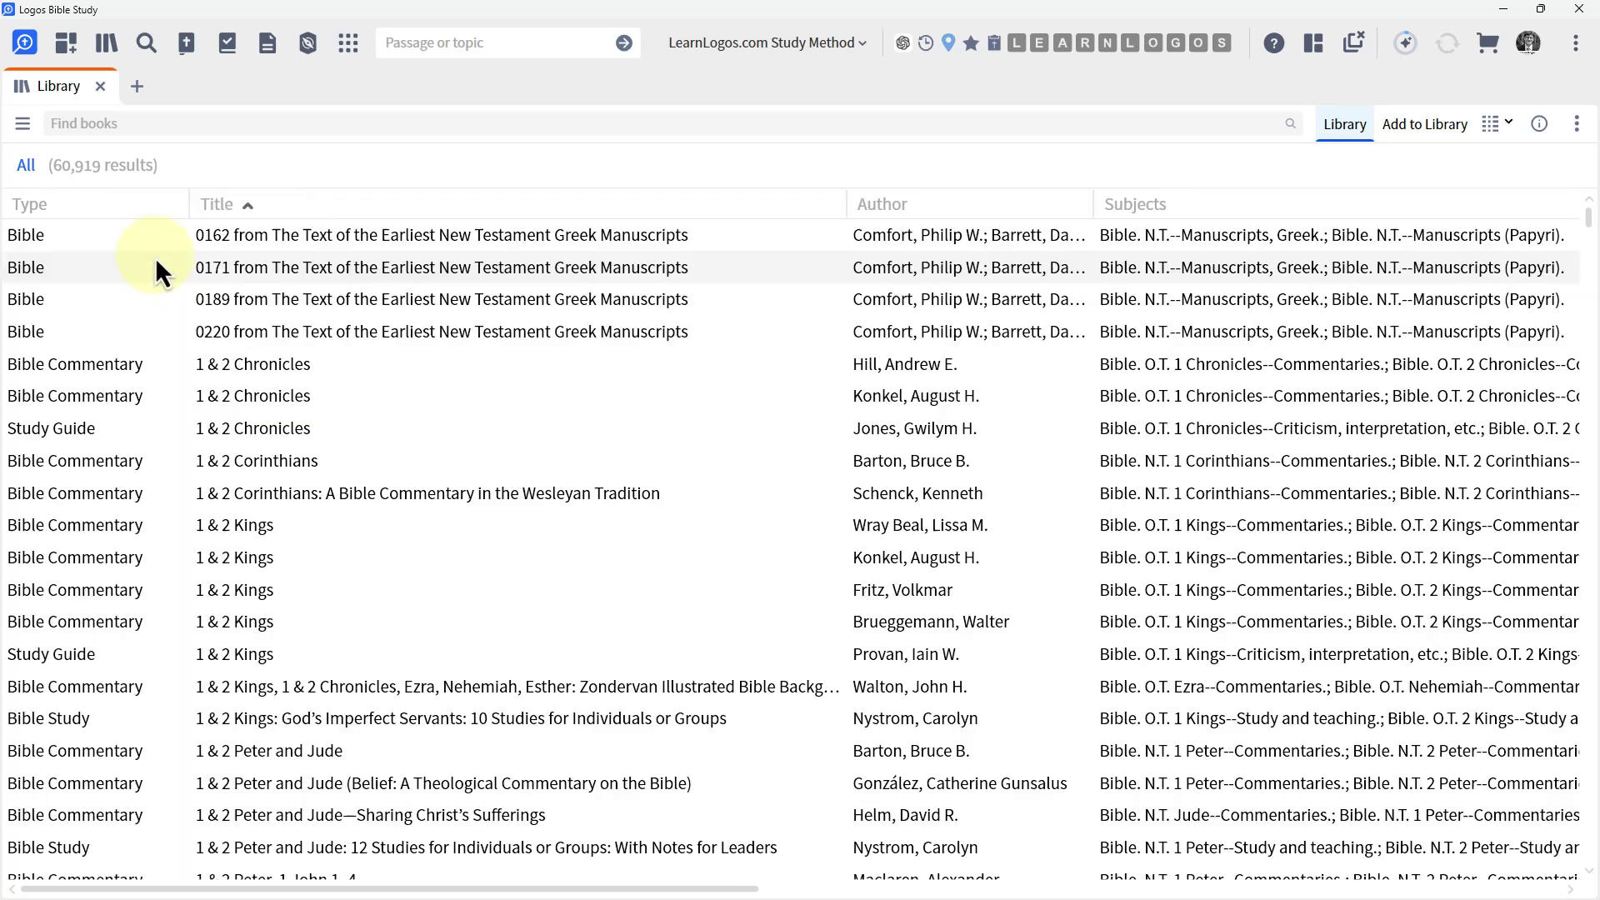
{"action": "right_click", "coordinate": [113, 212]}
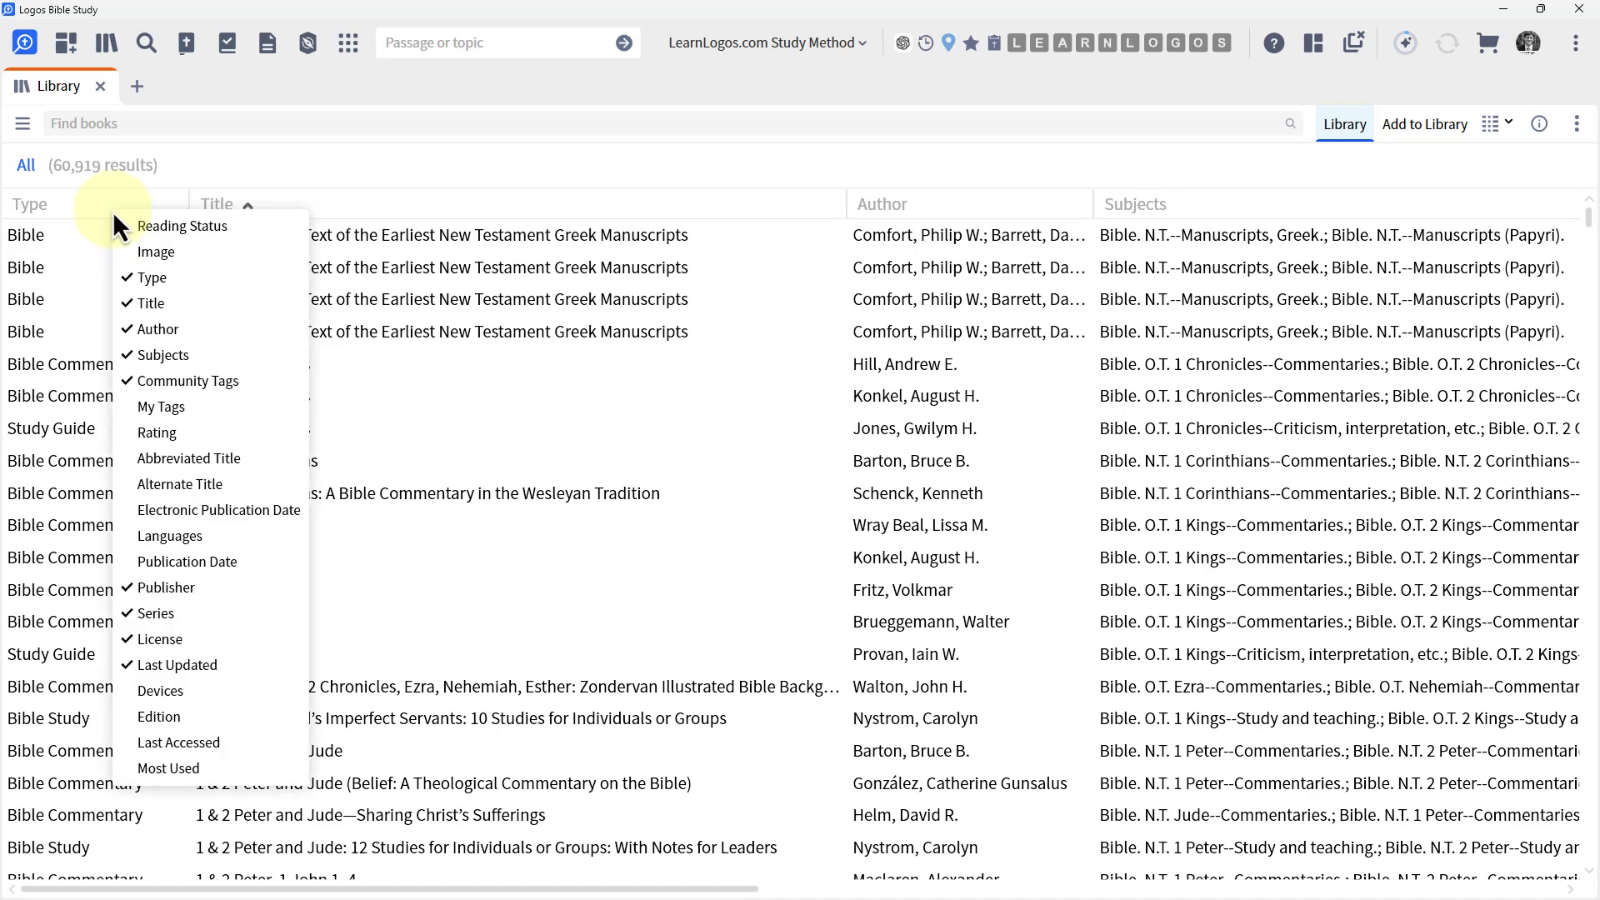
{"action": "left_click", "coordinate": [151, 253]}
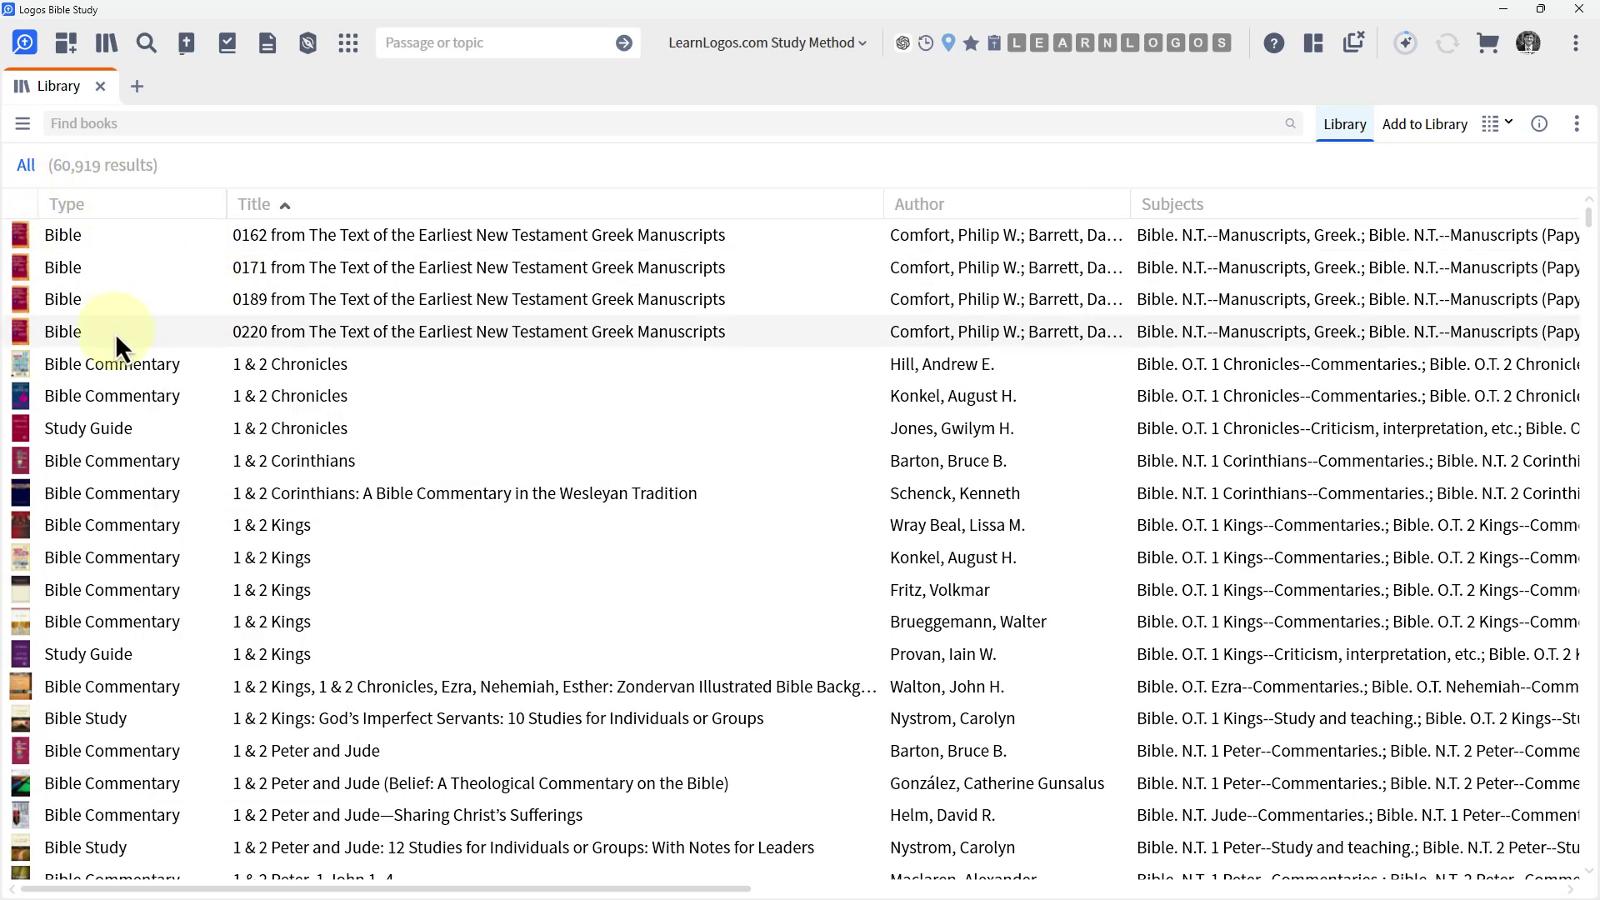
{"action": "mouse_move", "coordinate": [793, 422]}
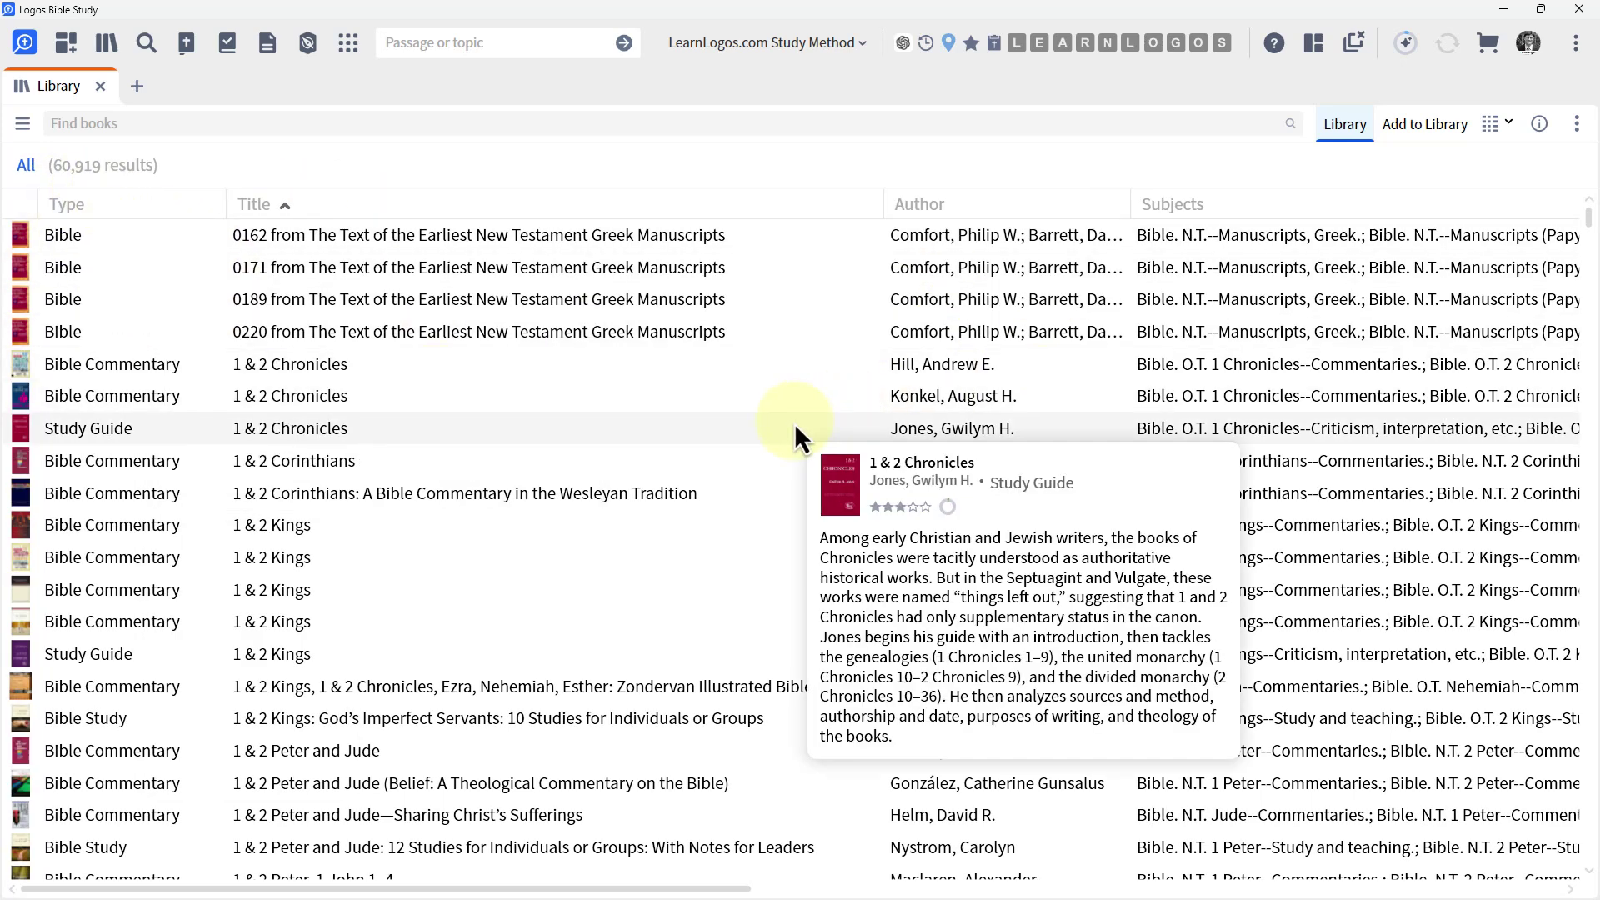
{"action": "mouse_move", "coordinate": [697, 401]}
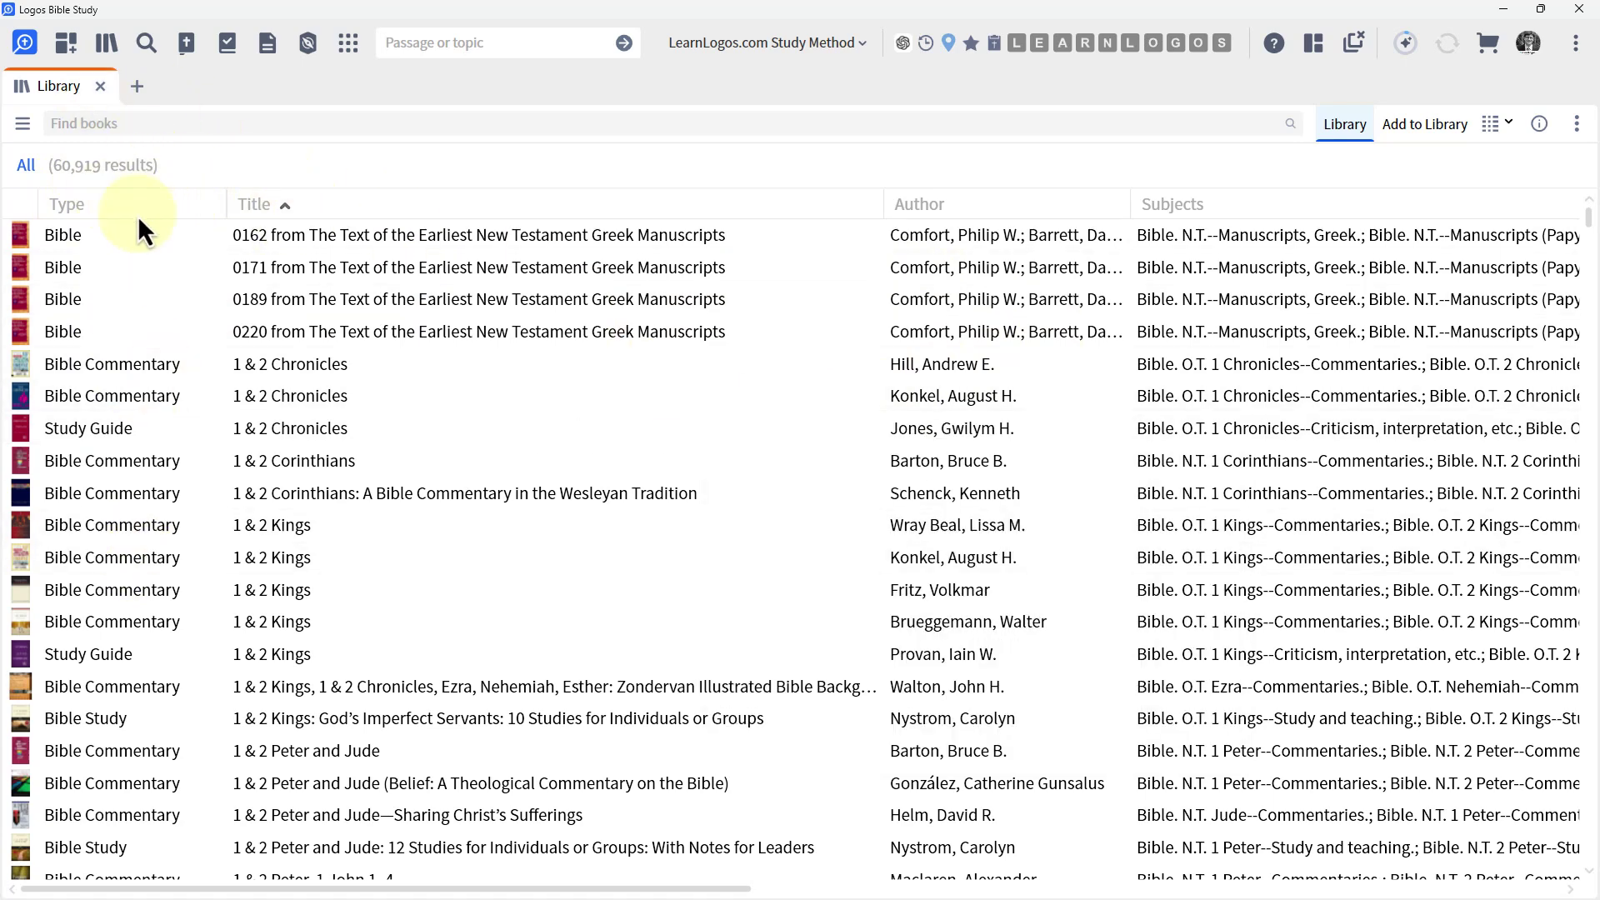
Step: Filter the library with type:sermon to list sermon and sermon-outline resources
{"action": "left_click", "coordinate": [80, 124]}
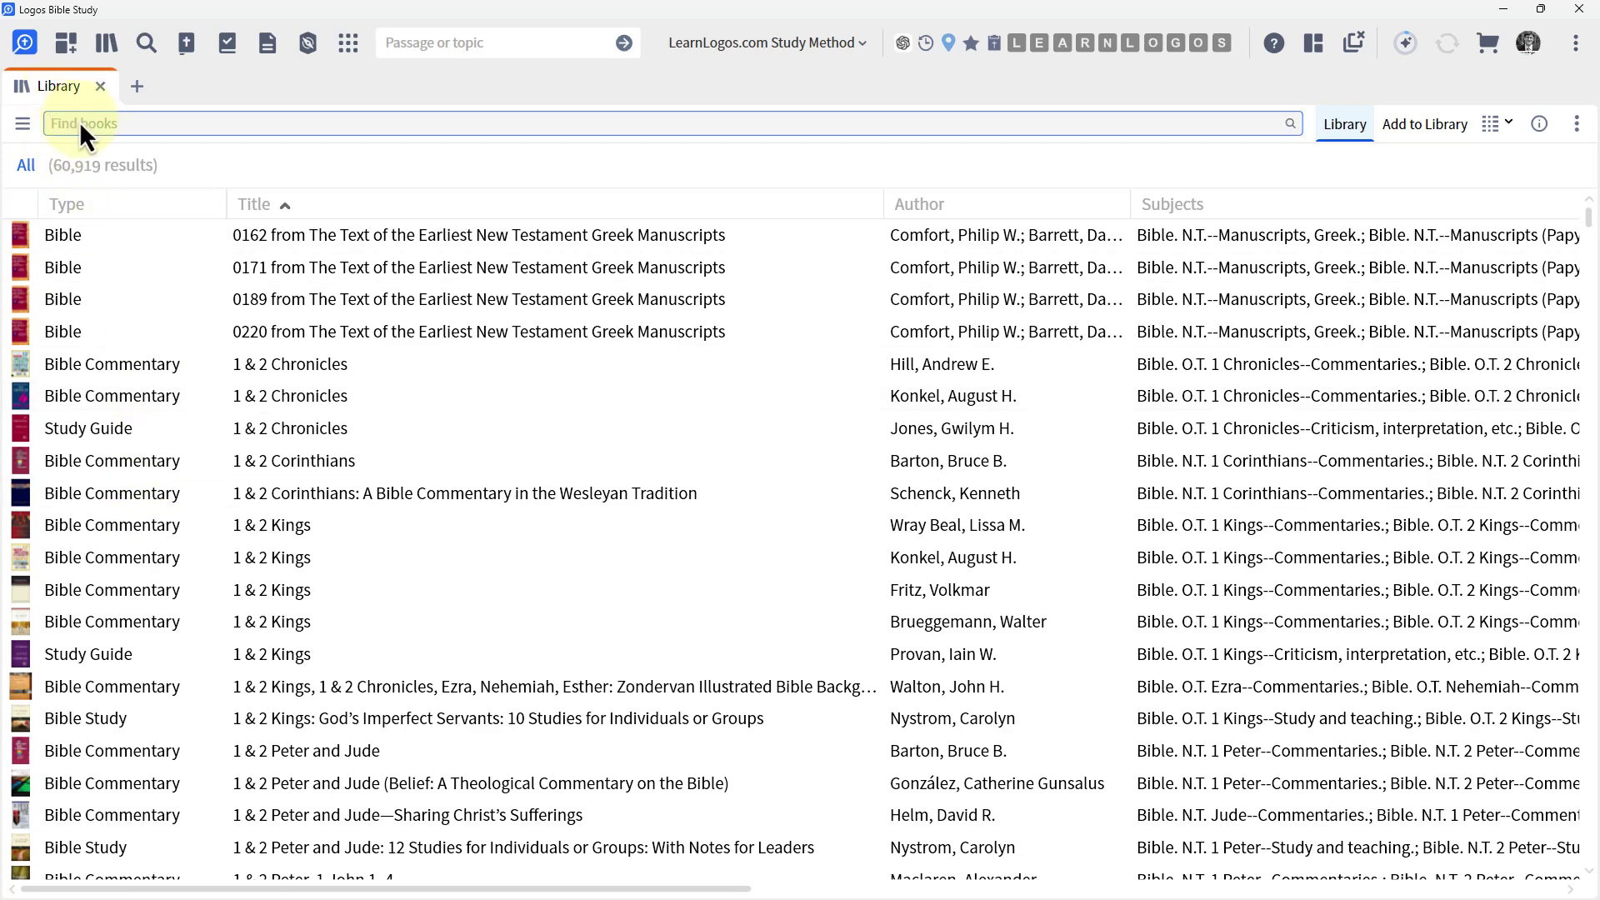
{"action": "type", "text": "type:bible"}
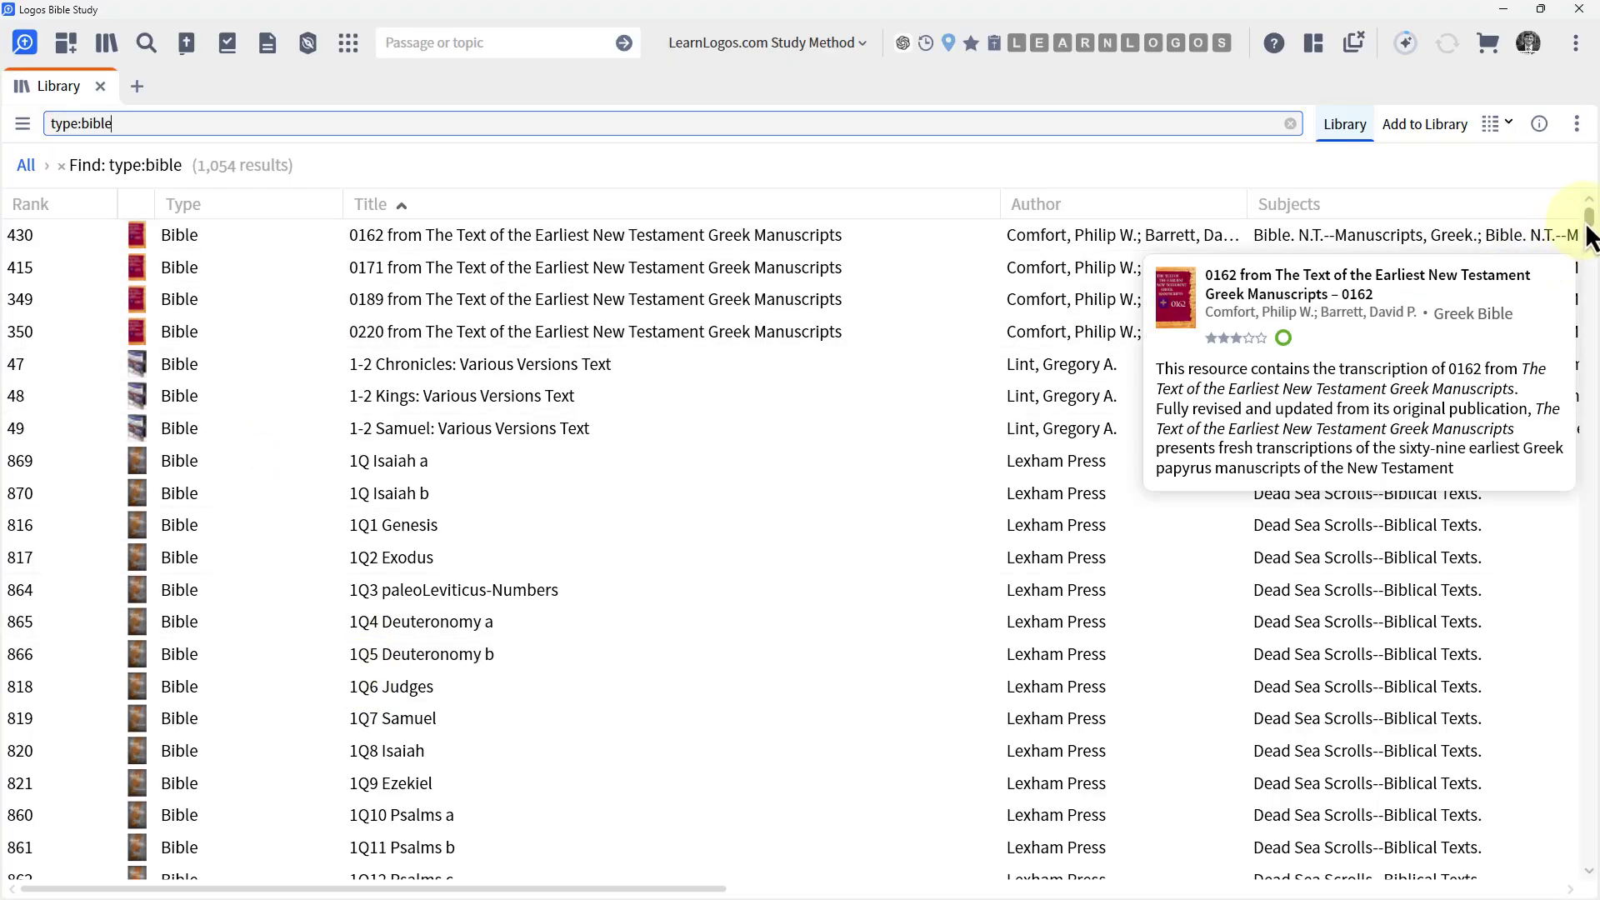
{"action": "mouse_move", "coordinate": [1586, 222]}
{"action": "left_mouse_down"}
{"action": "mouse_move", "coordinate": [1587, 862]}
{"action": "mouse_move", "coordinate": [1587, 223]}
{"action": "left_mouse_up"}
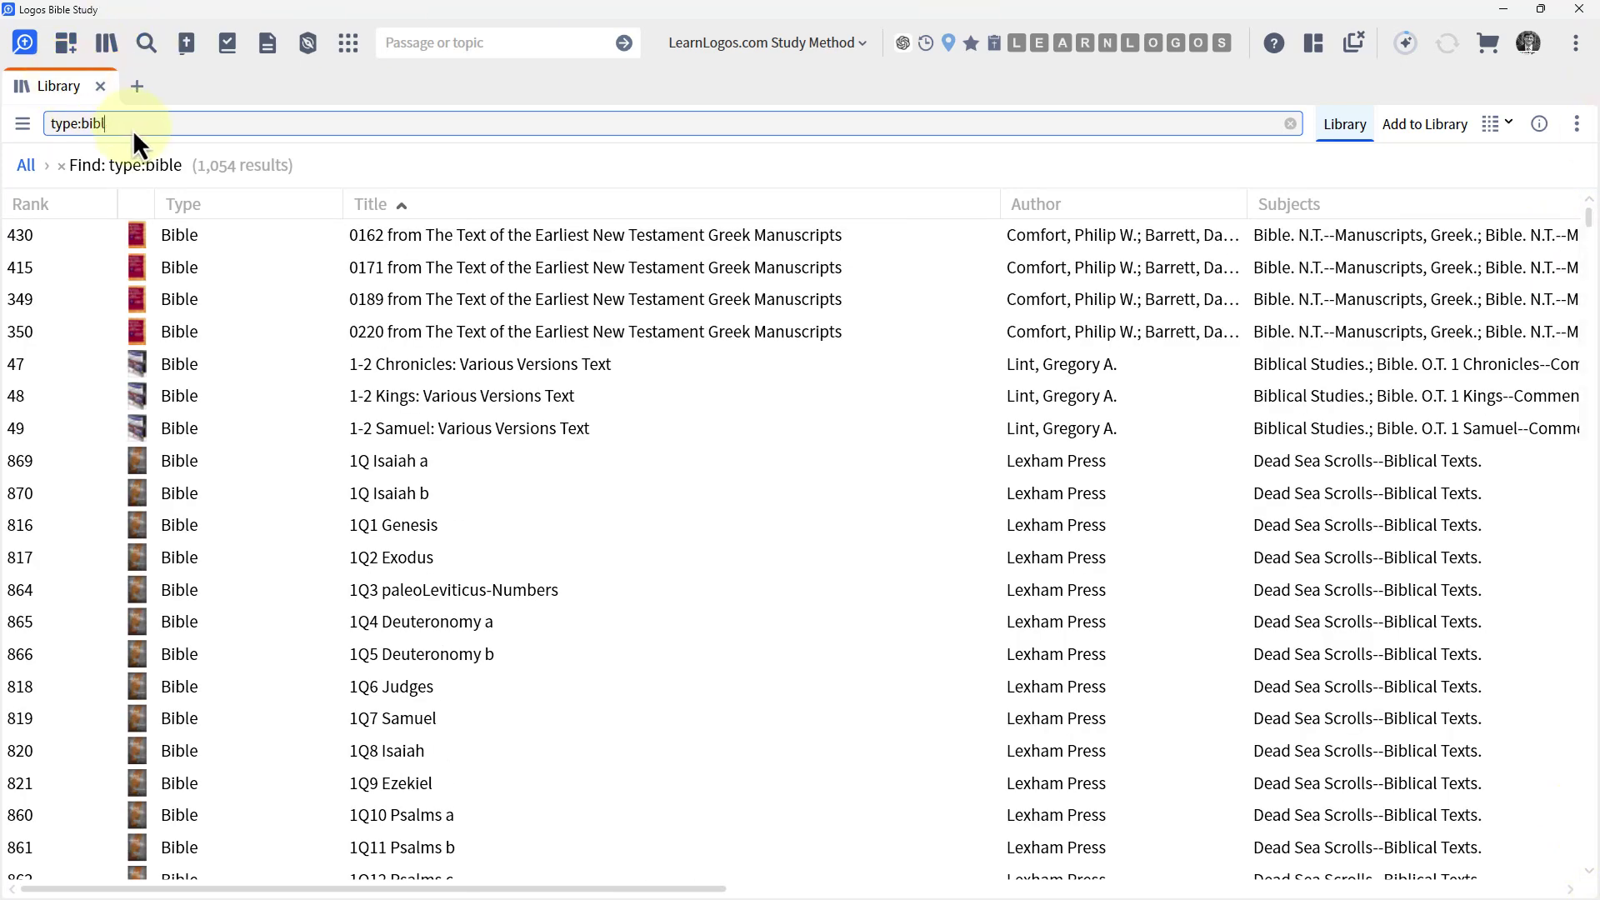
{"action": "key", "text": "BackSpace"}
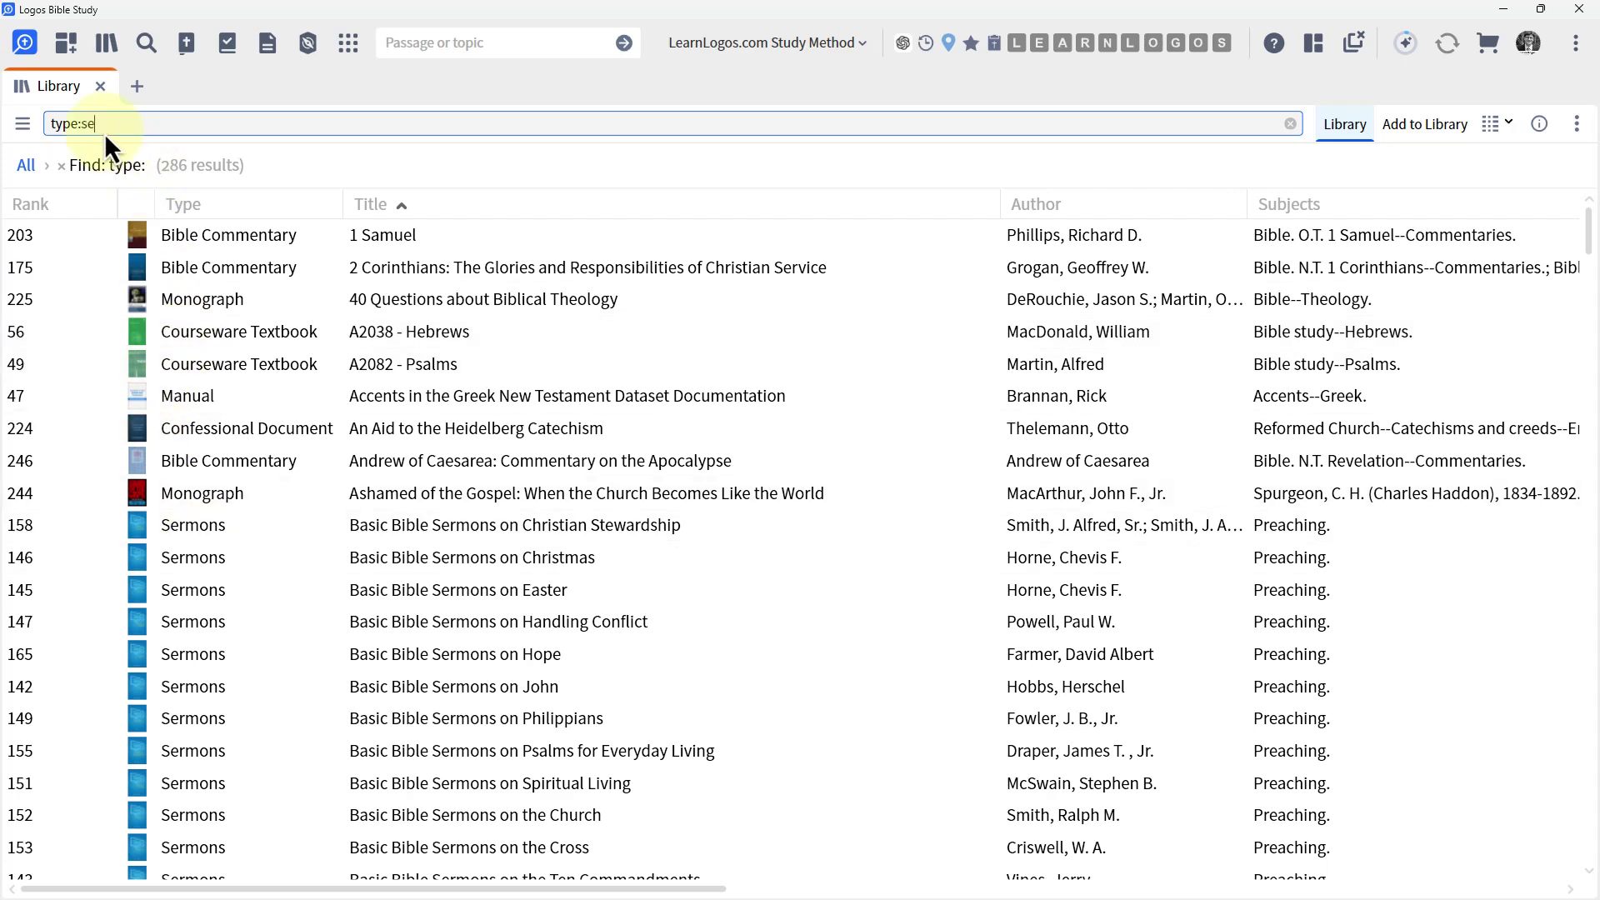
{"action": "type", "text": "sermons"}
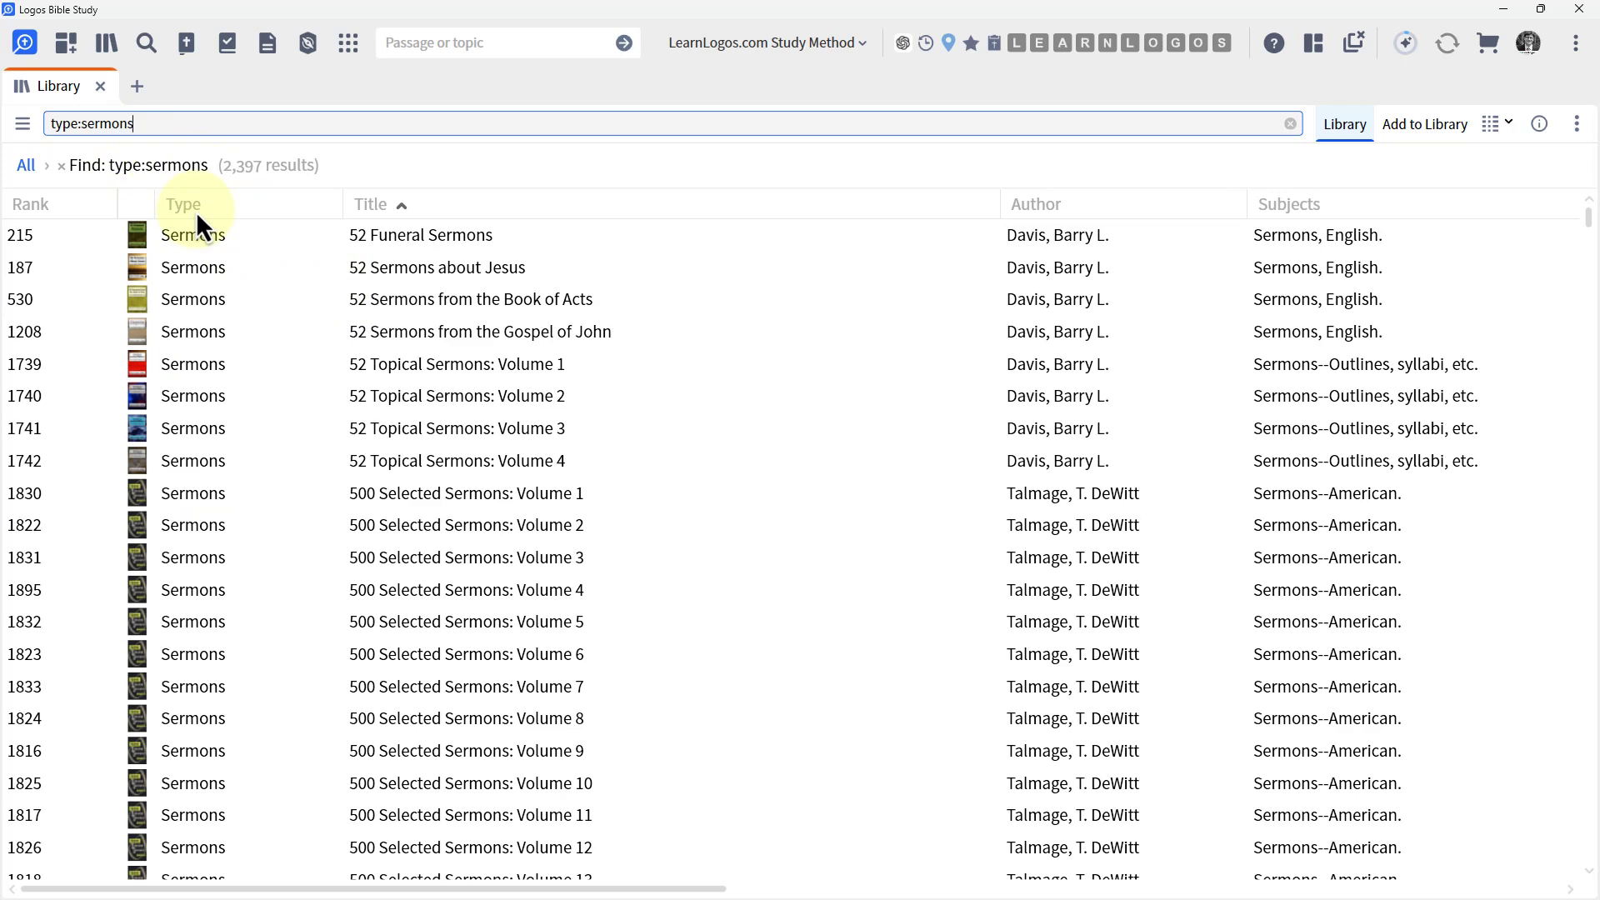
{"action": "key", "text": "BackSpace"}
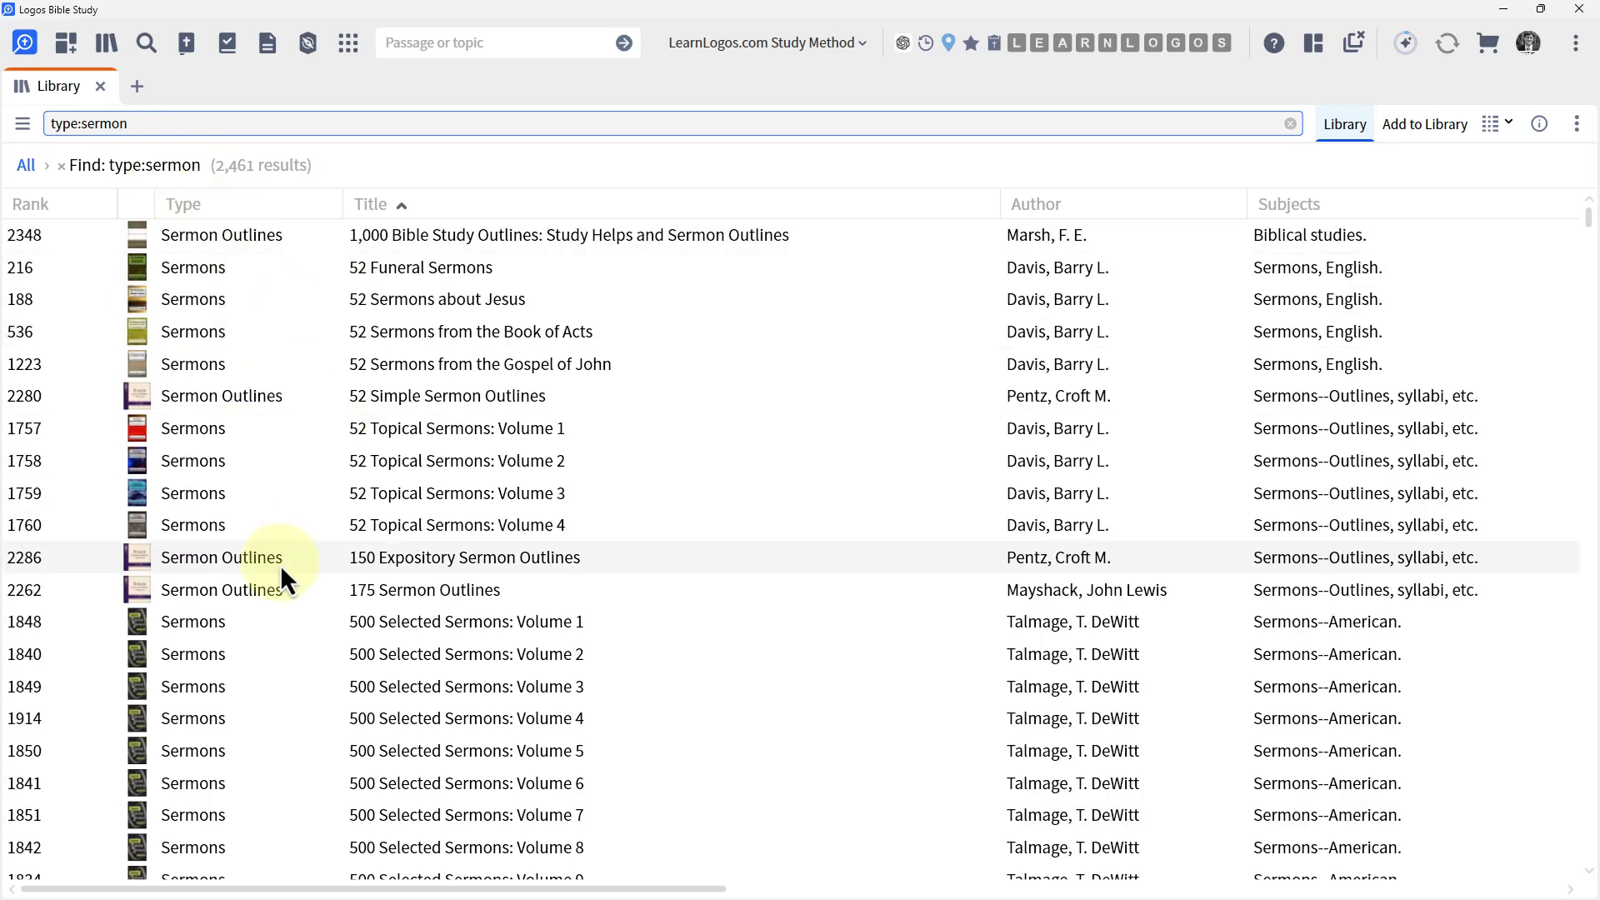
Step: Scroll the results right to reveal the Subjects and Community Tags columns, then select the query
{"action": "scroll", "coordinate": [275, 578], "scroll_direction": "down", "scroll_amount": 7}
{"action": "scroll", "coordinate": [275, 578], "scroll_direction": "up", "scroll_amount": 7}
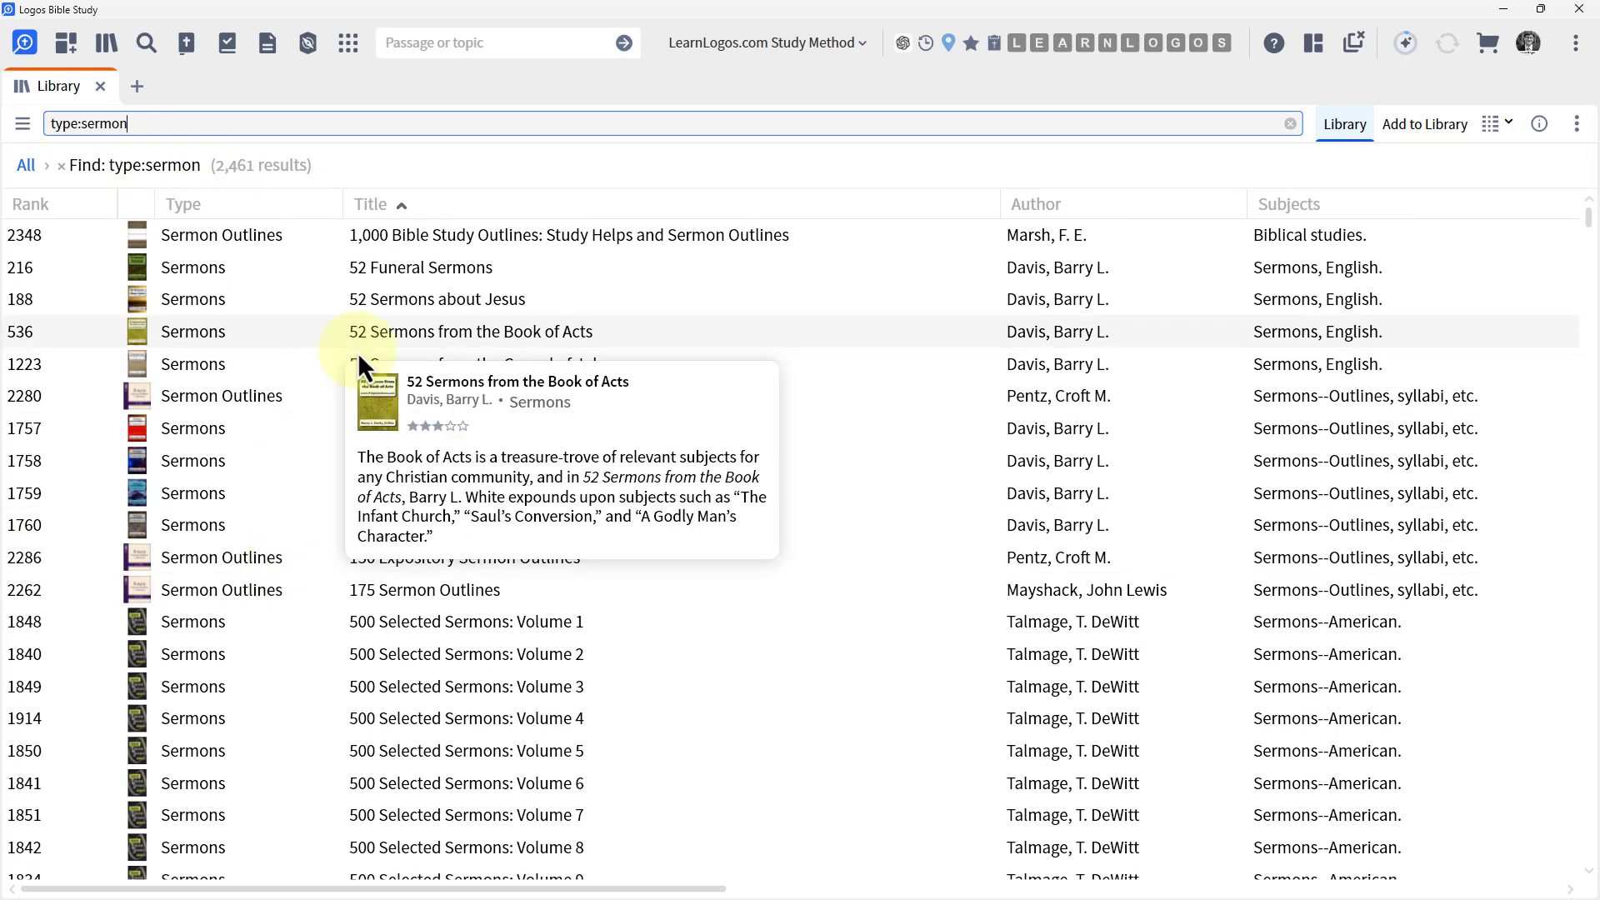
{"action": "mouse_move", "coordinate": [807, 482]}
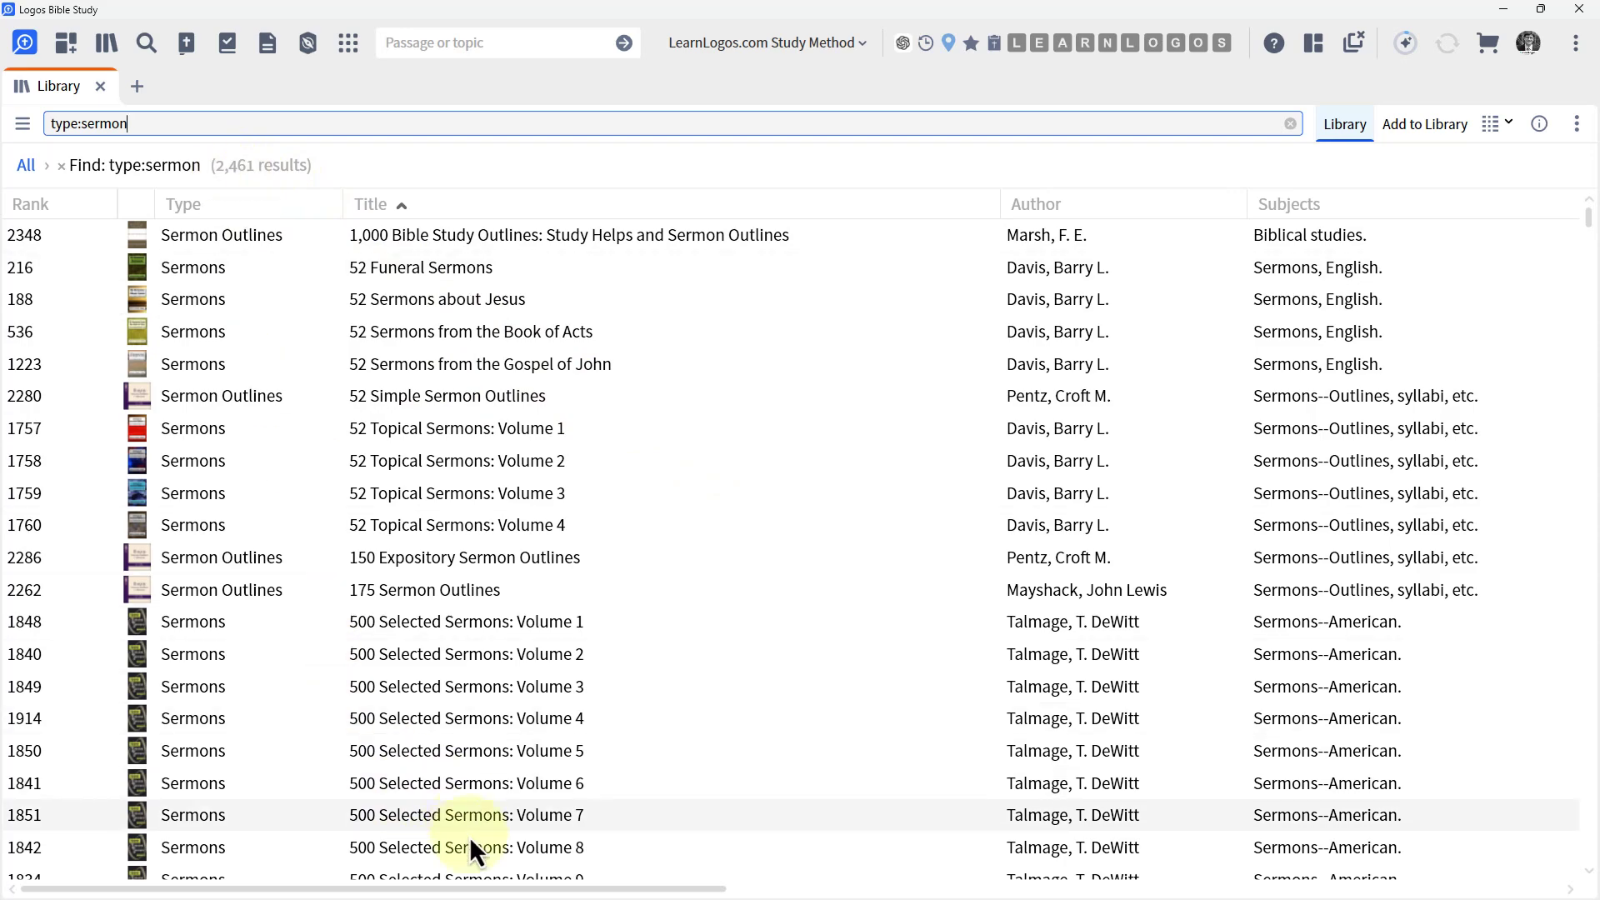
{"action": "left_click_drag", "start_coordinate": [477, 888], "coordinate": [771, 888]}
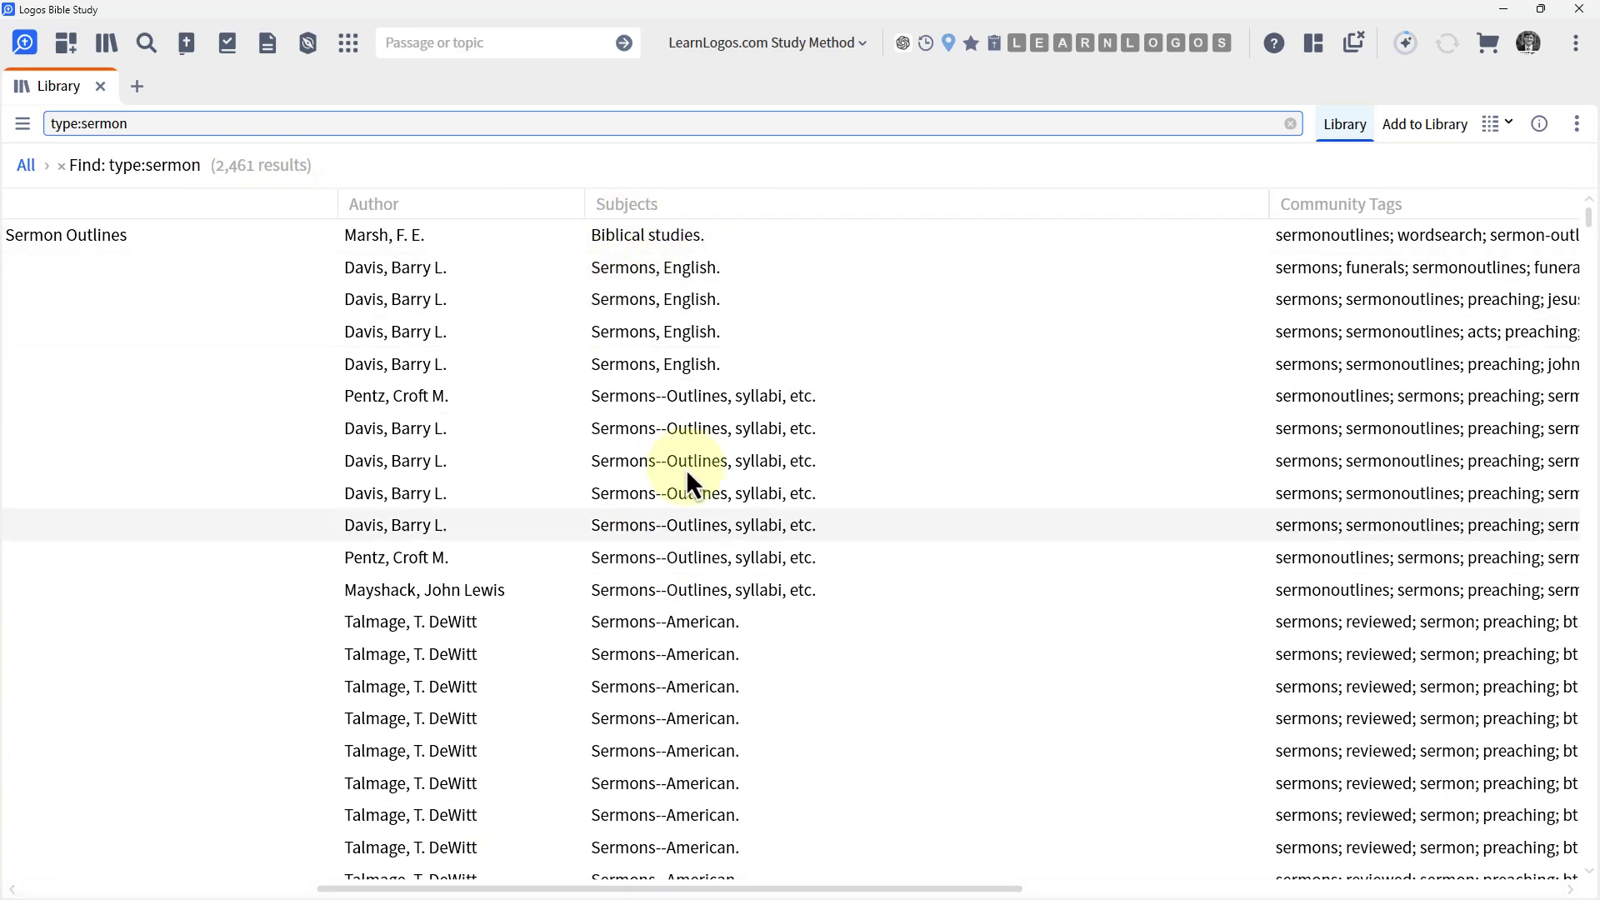
{"action": "left_click_drag", "start_coordinate": [149, 126], "coordinate": [17, 126]}
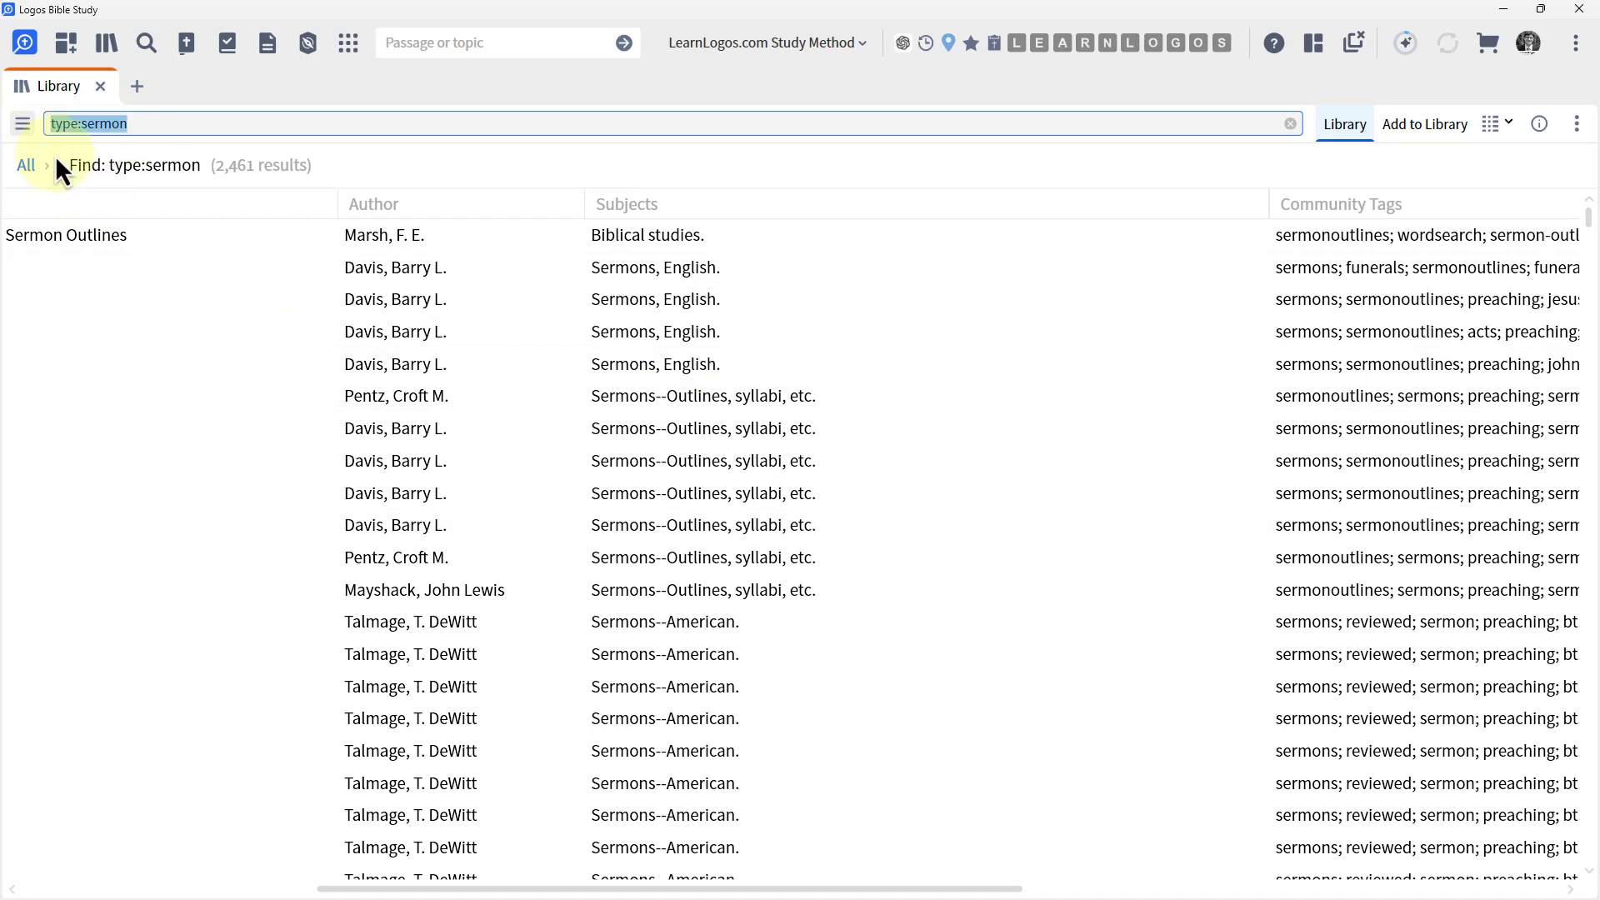
{"action": "mouse_move", "coordinate": [141, 234]}
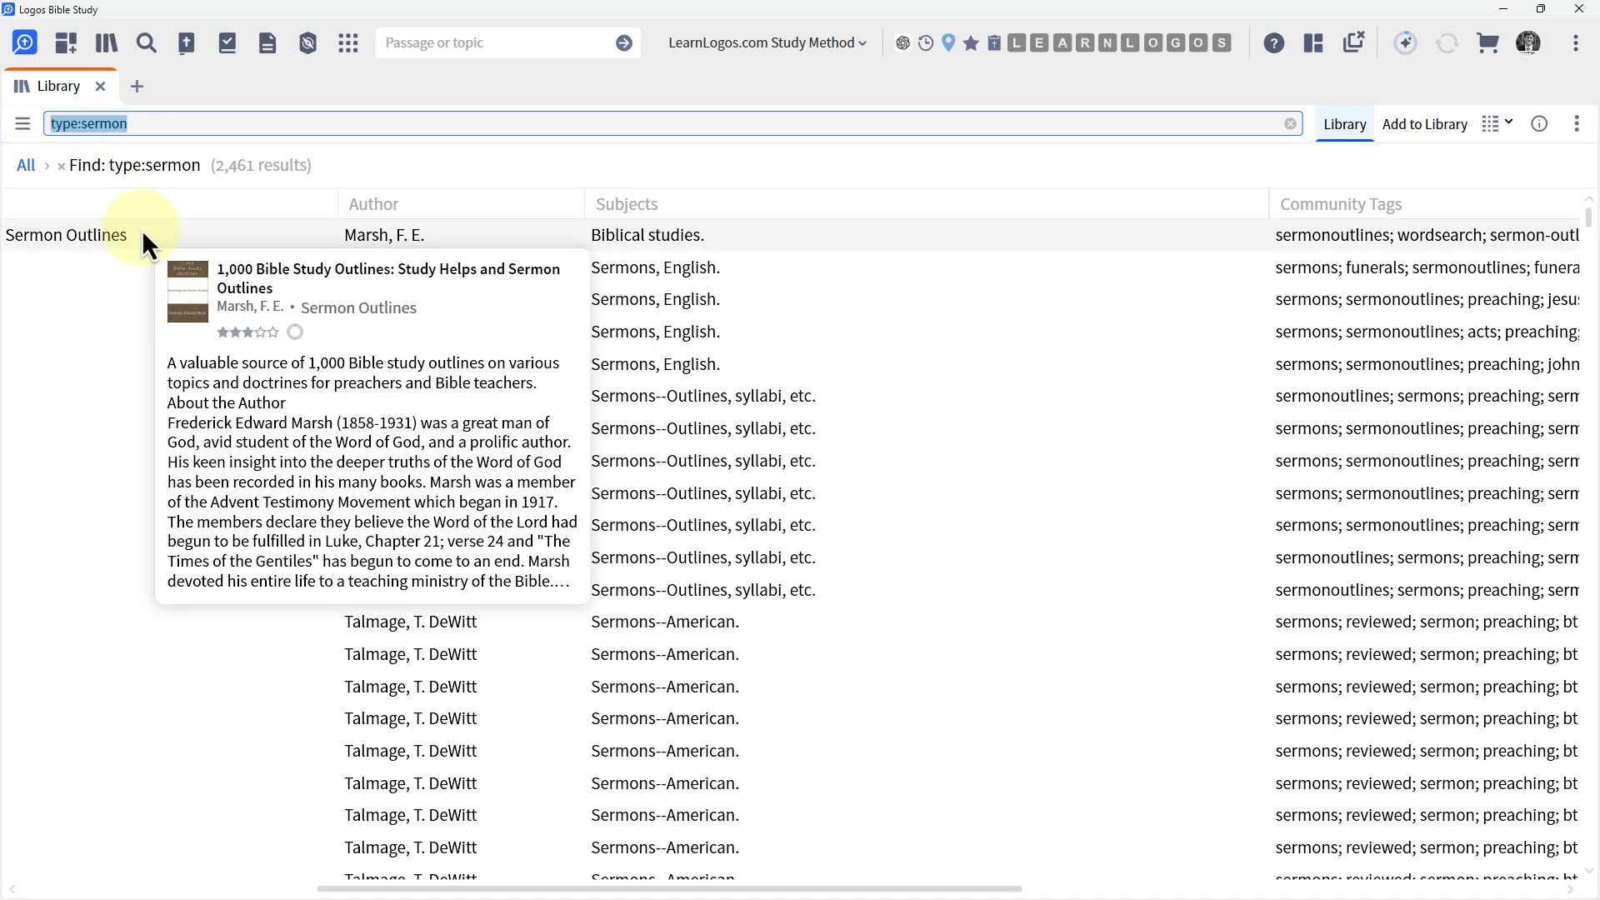
Step: Search the library for 'millennial kingdom' and return to the Title column, showing 17 results
{"action": "type", "text": "millen "}
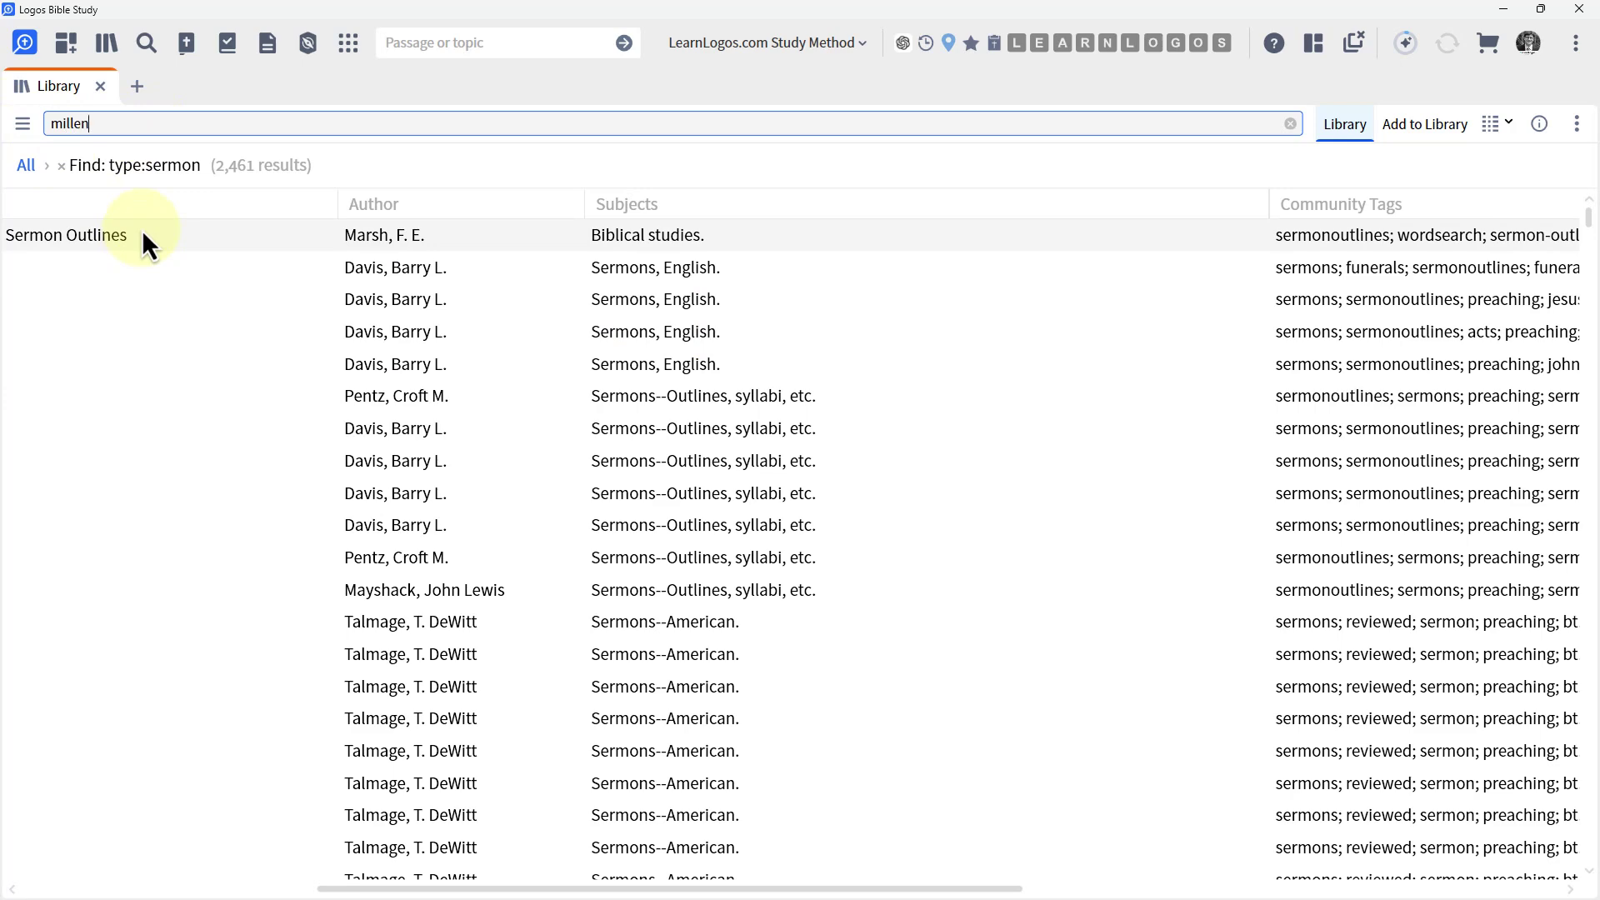
{"action": "type", "text": "nial k"}
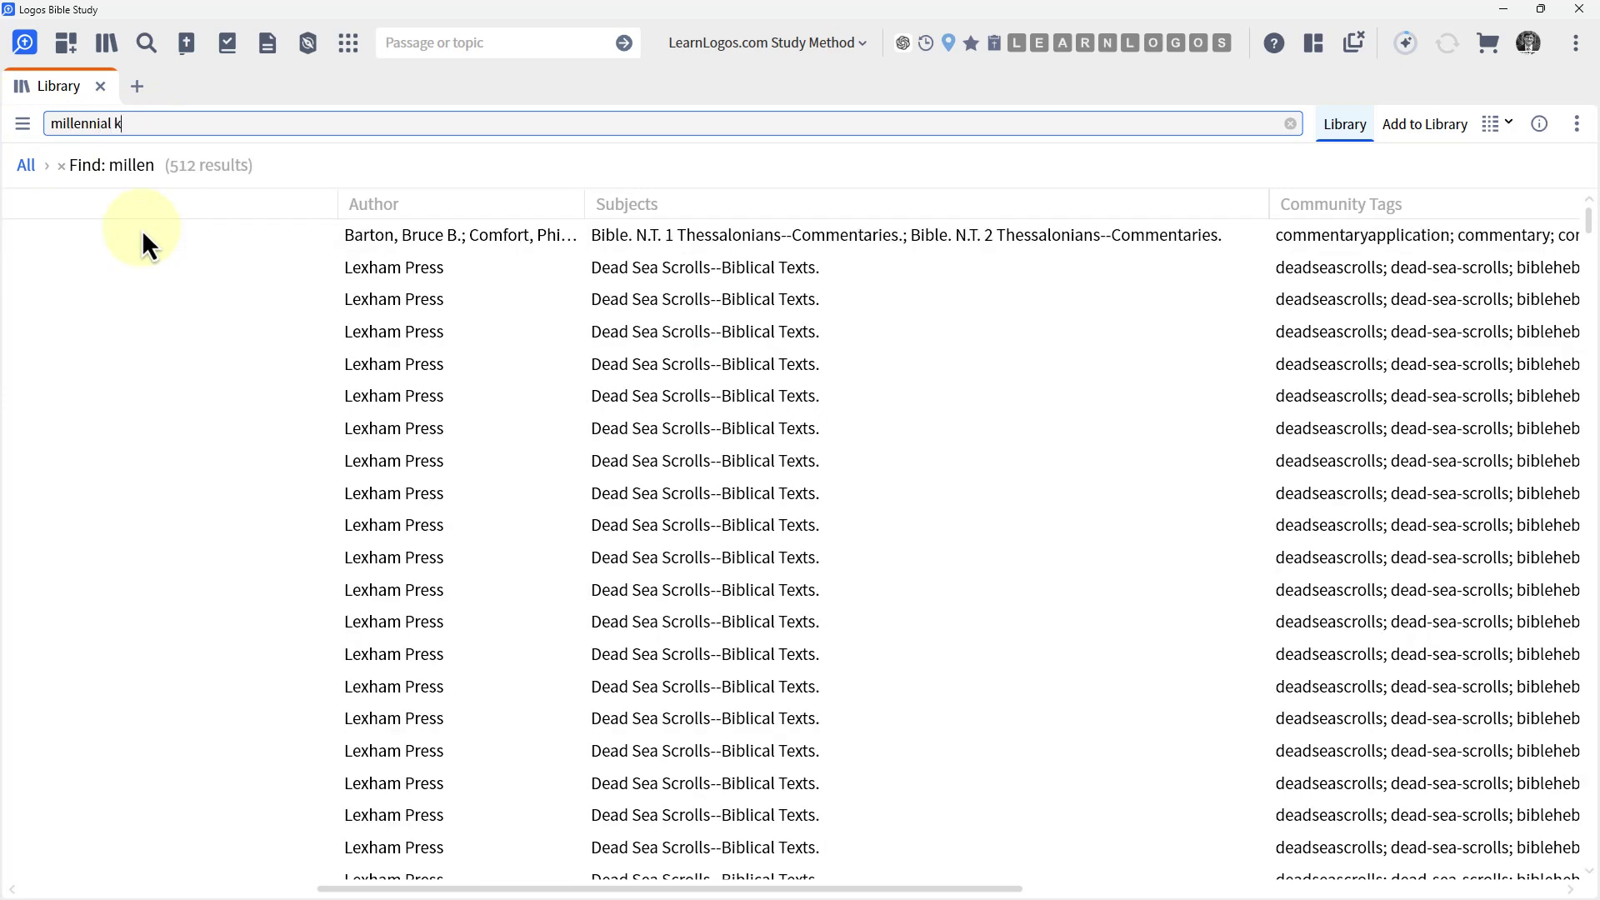
{"action": "type", "text": "ingdom"}
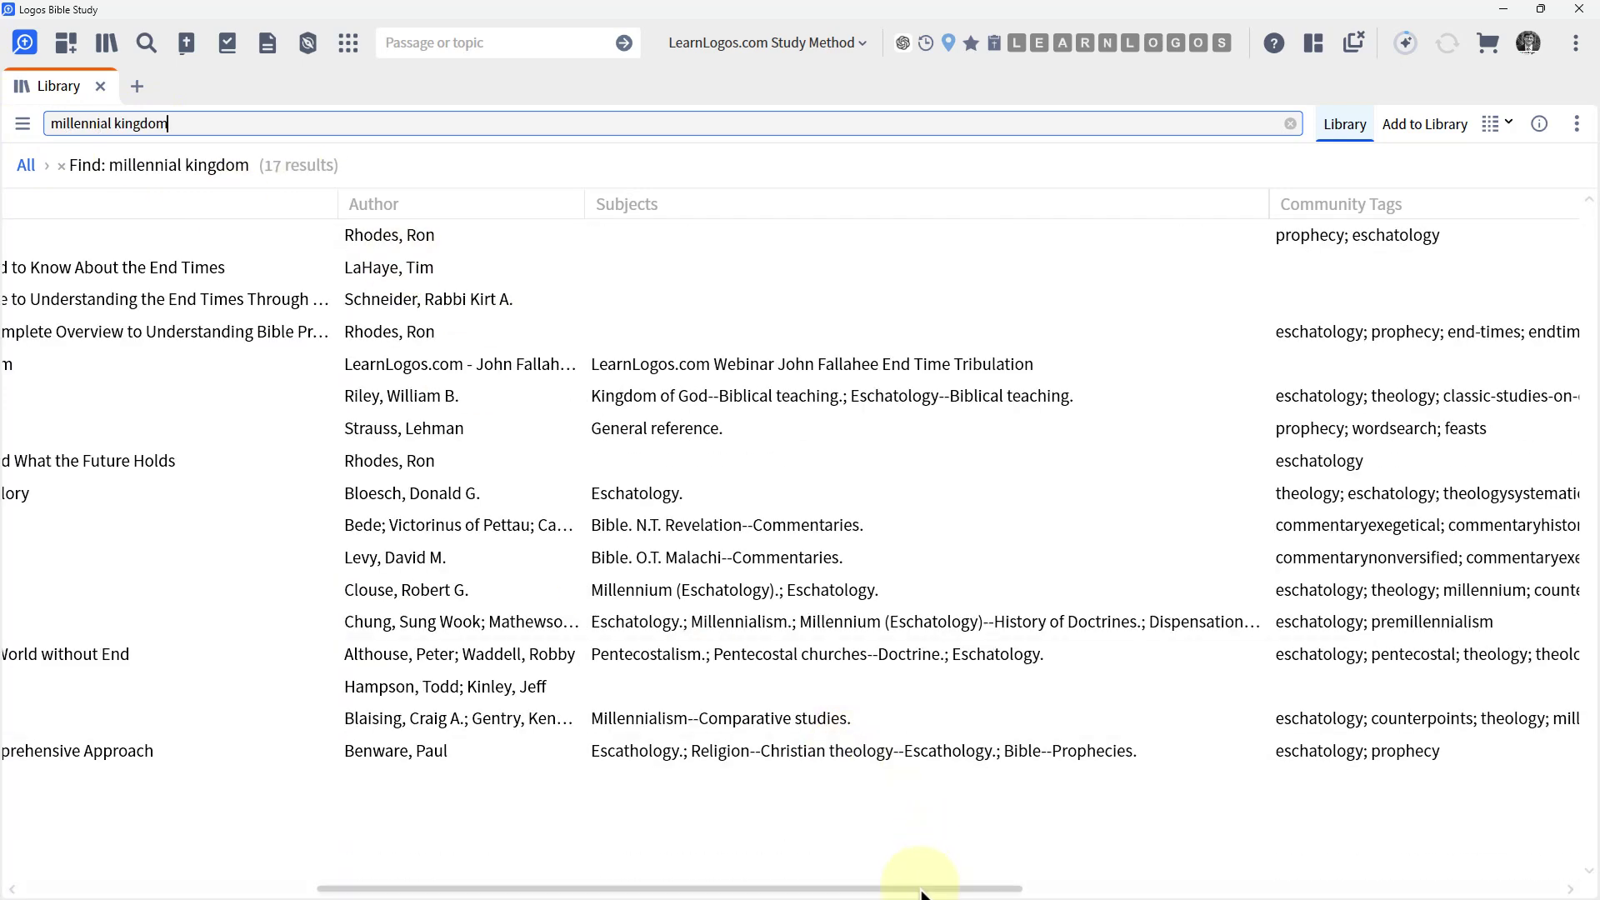
{"action": "left_click_drag", "start_coordinate": [912, 889], "coordinate": [404, 885]}
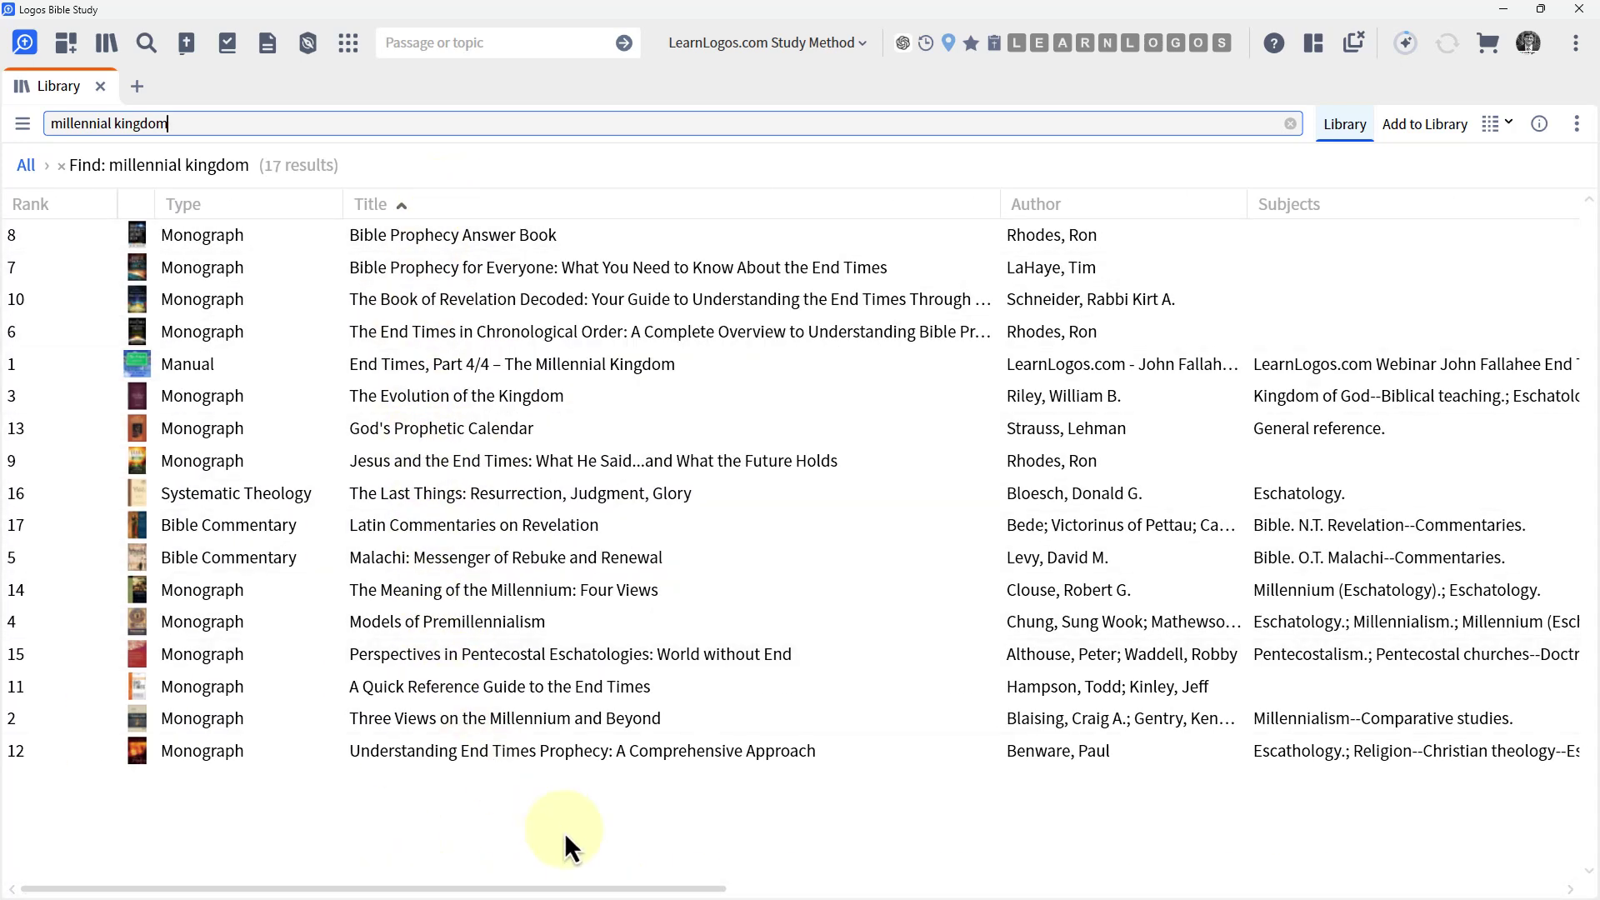
{"action": "mouse_move", "coordinate": [484, 594]}
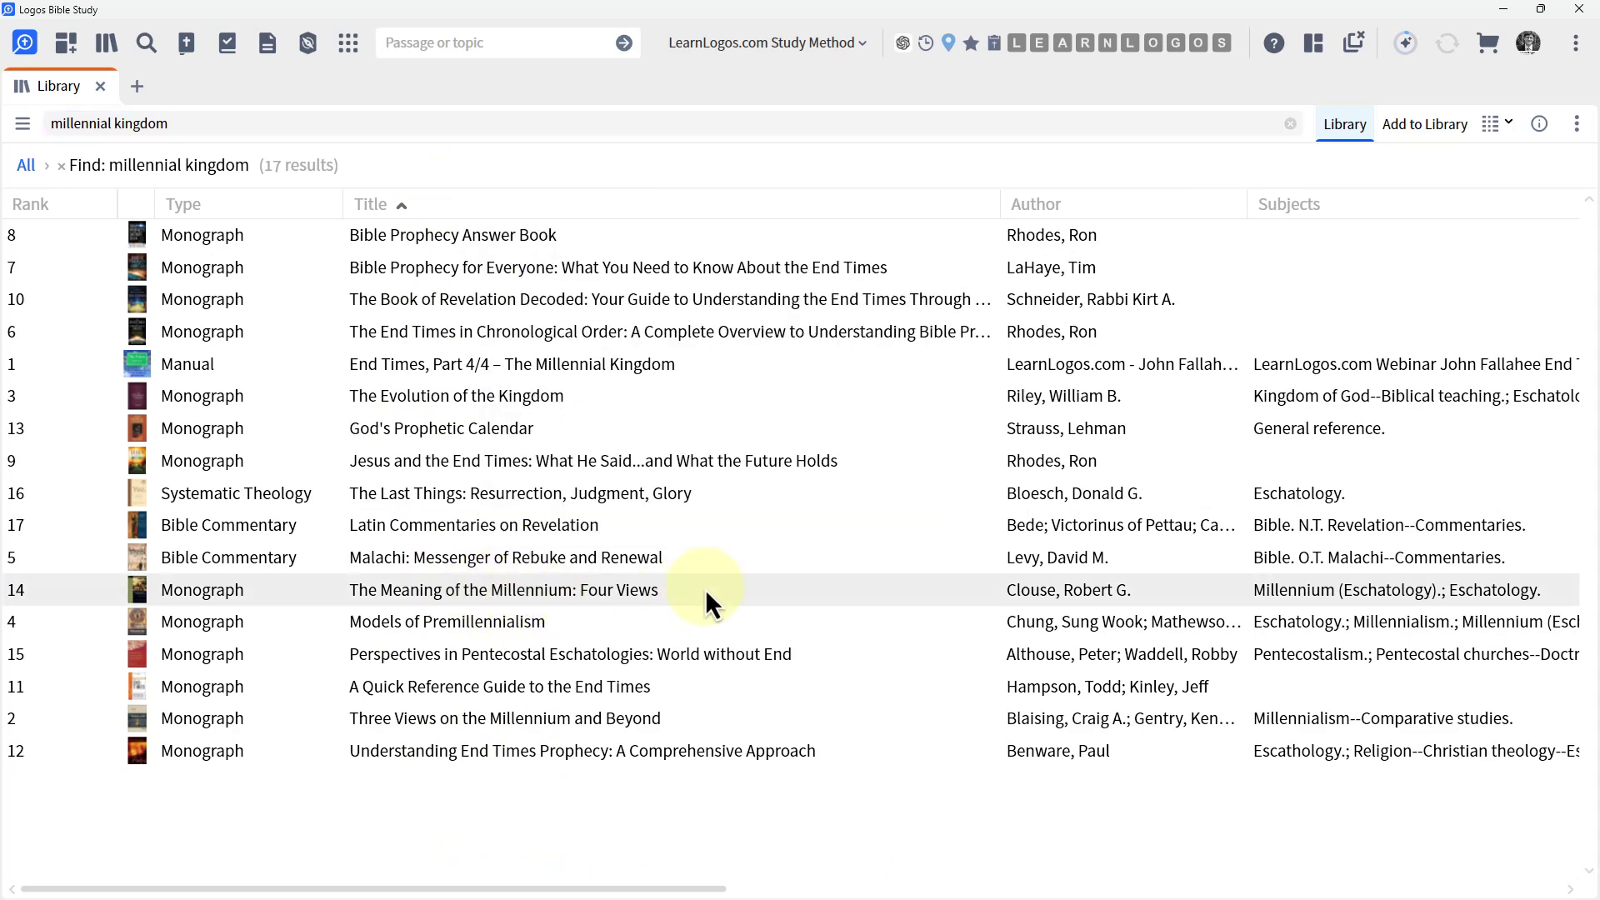
{"action": "mouse_move", "coordinate": [567, 719]}
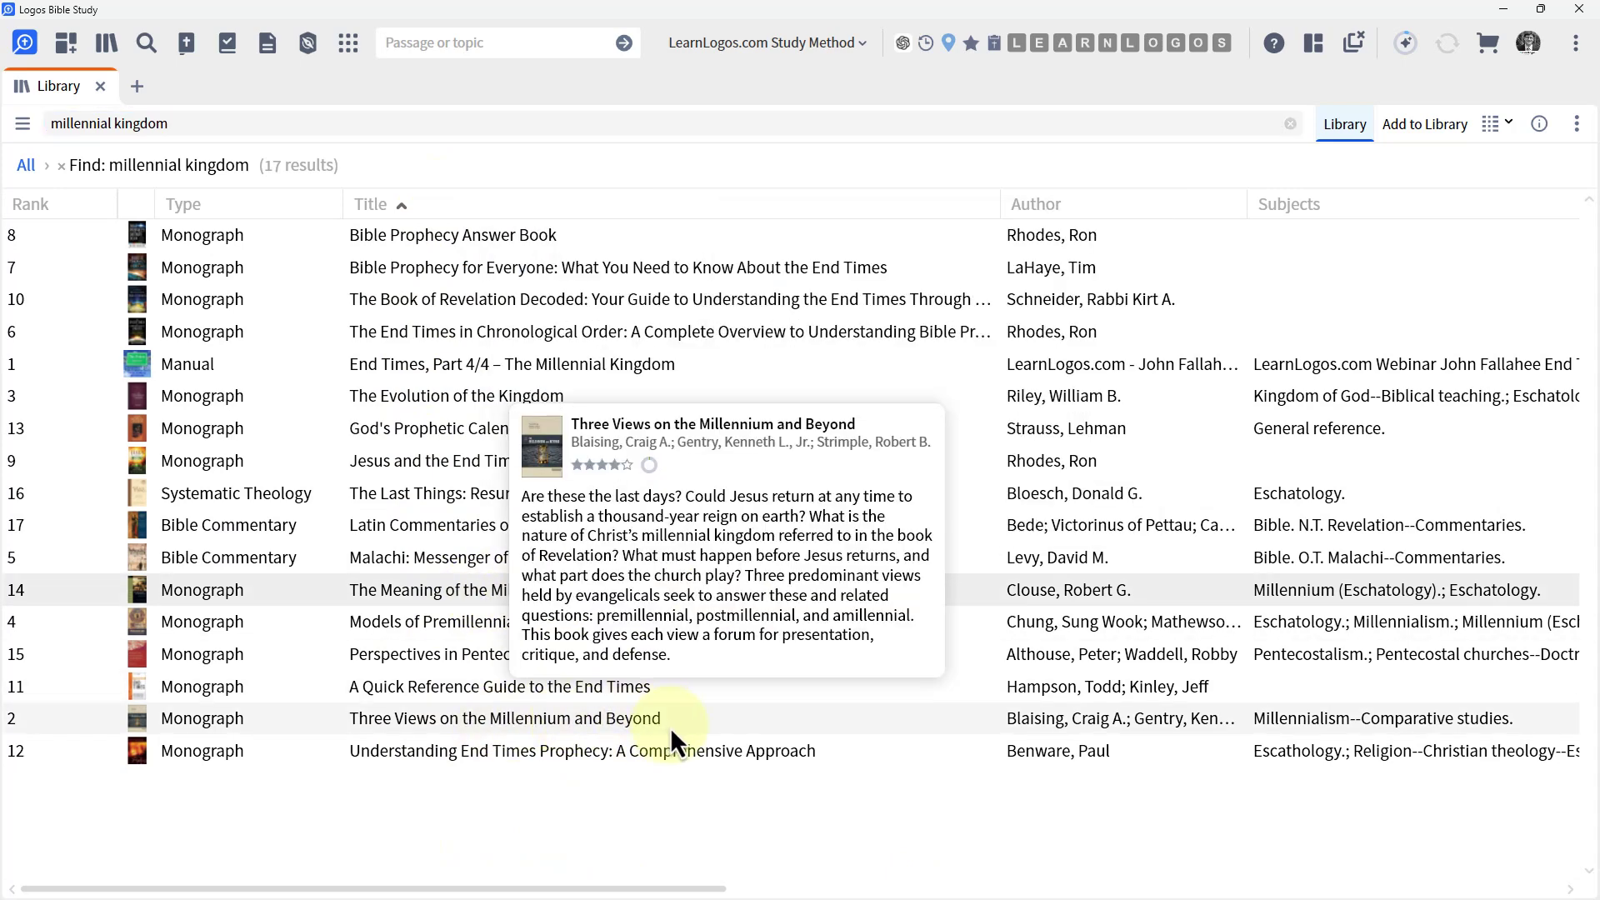
{"action": "mouse_move", "coordinate": [682, 597]}
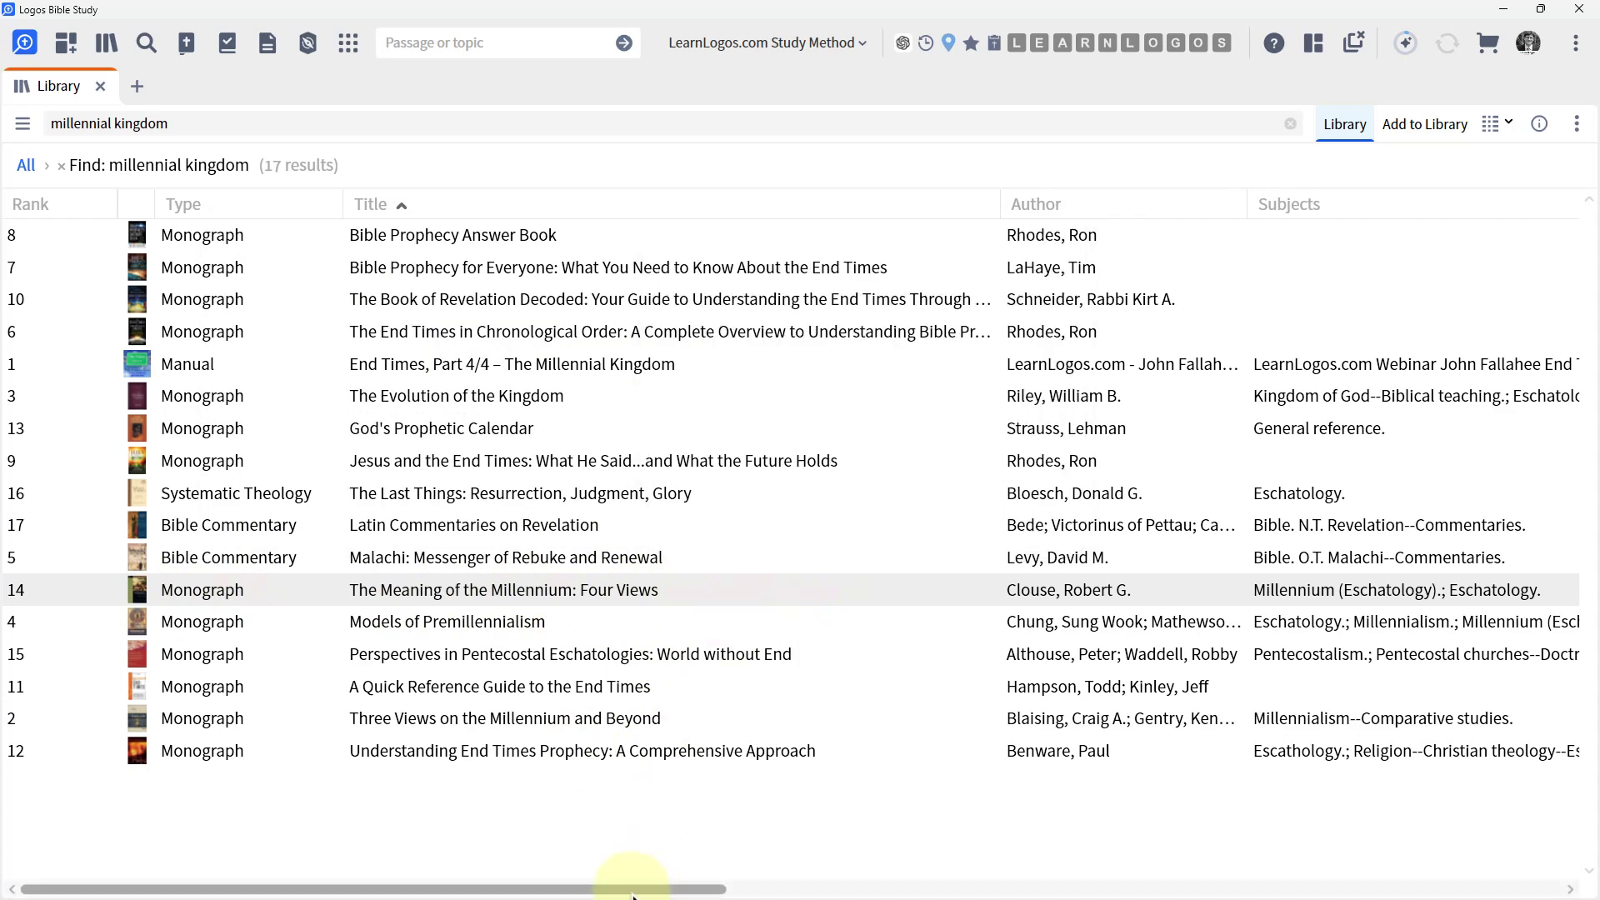
{"action": "mouse_move", "coordinate": [1343, 593]}
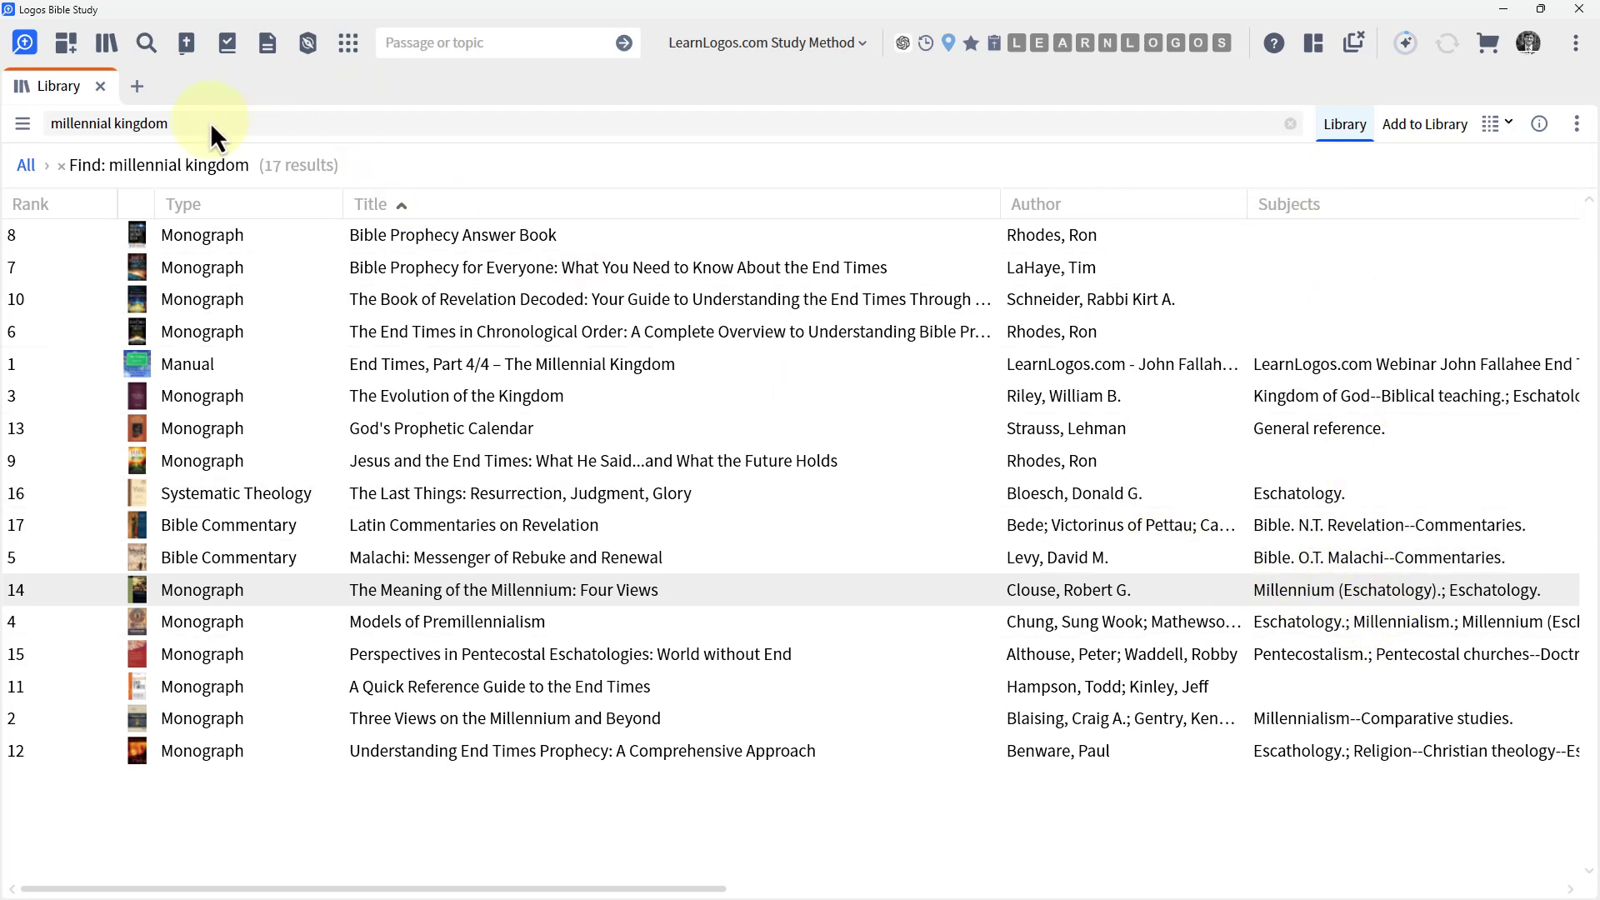
{"action": "mouse_move", "coordinate": [1293, 602]}
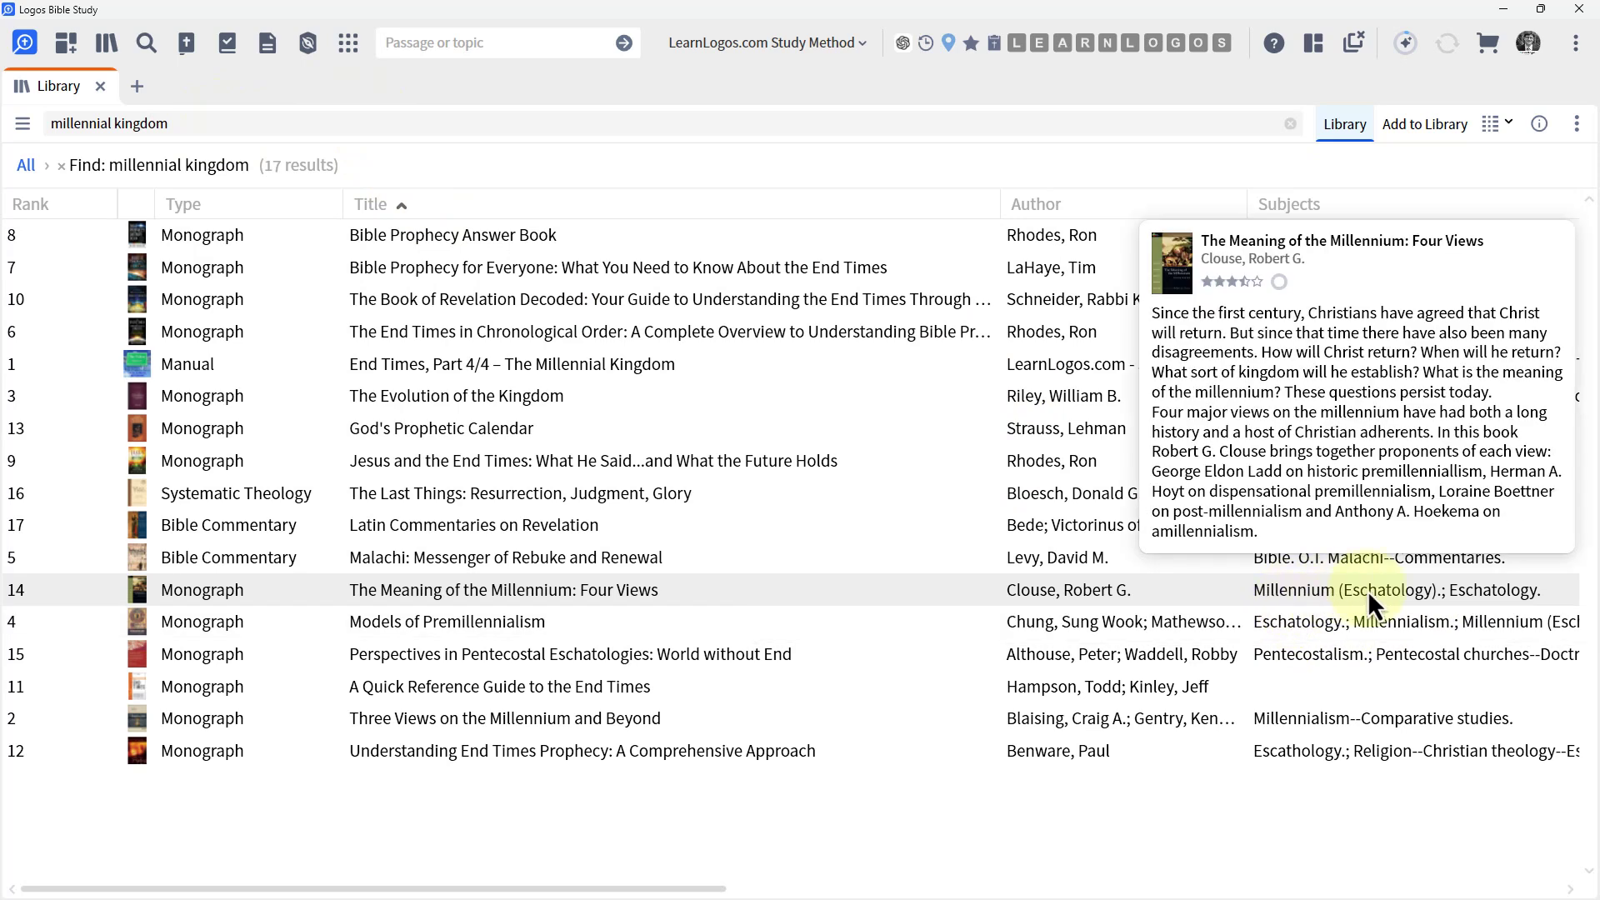
Step: Change the library query to a subject:millennium* filter
{"action": "left_click", "coordinate": [161, 130]}
{"action": "key", "text": "Home"}
{"action": "type", "text": "subject"}
{"action": "key", "text": "BackSpace"}
{"action": "key", "text": "BackSpace"}
{"action": "key", "text": "BackSpace"}
{"action": "key", "text": "BackSpace"}
{"action": "key", "text": "BackSpace"}
{"action": "key", "text": "BackSpace"}
{"action": "key", "text": "BackSpace"}
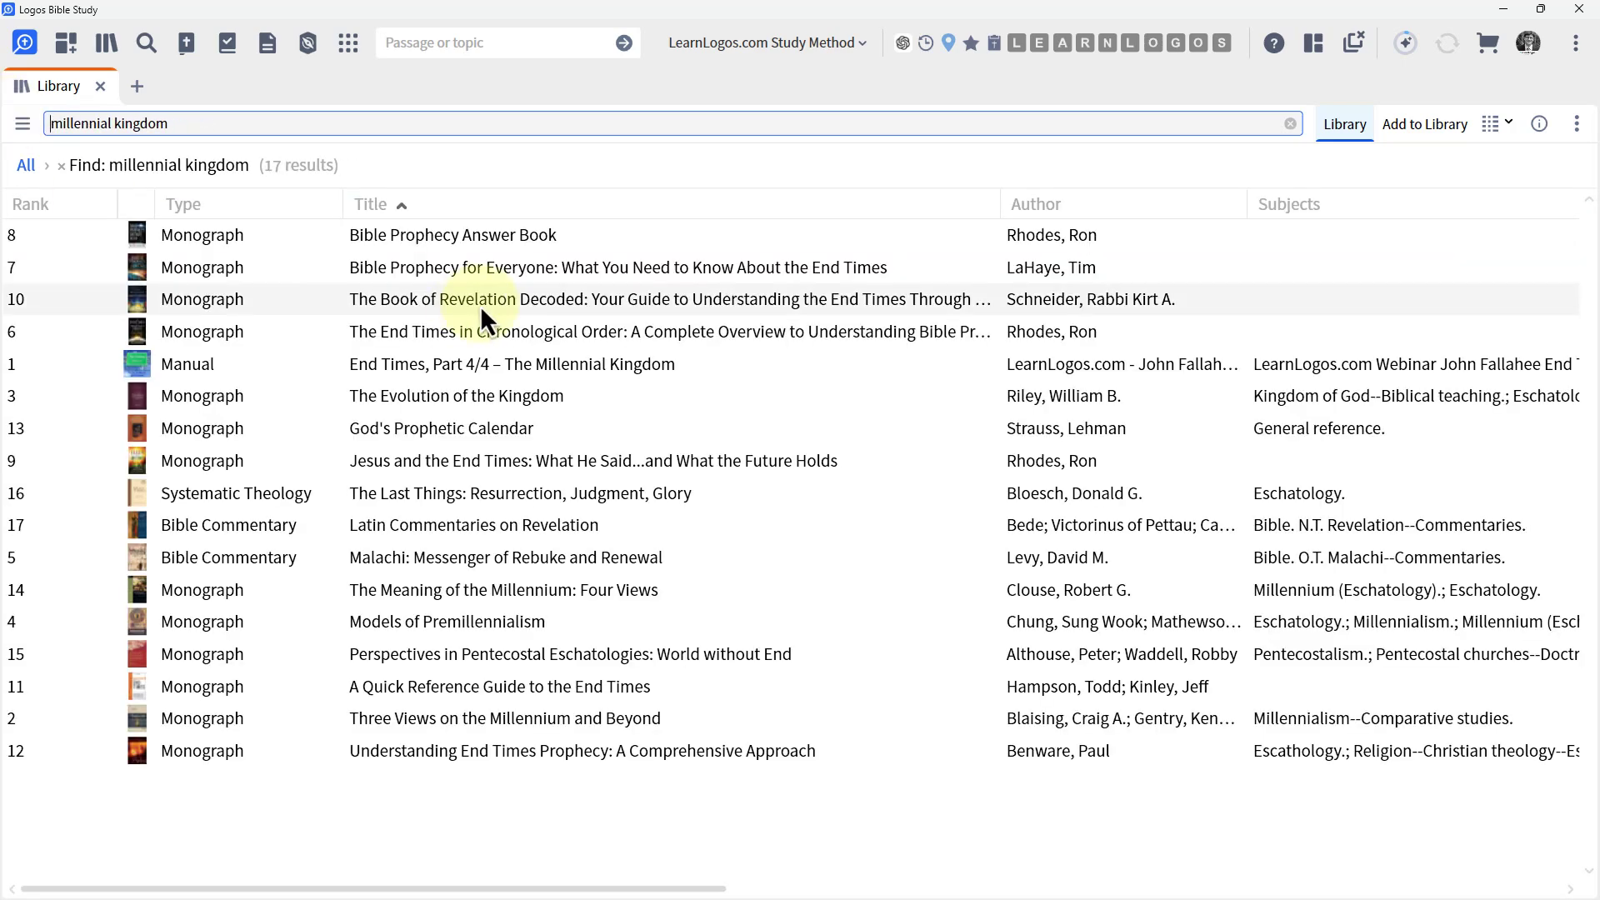
{"action": "type", "text": "subject:"}
{"action": "key", "text": "Right"}
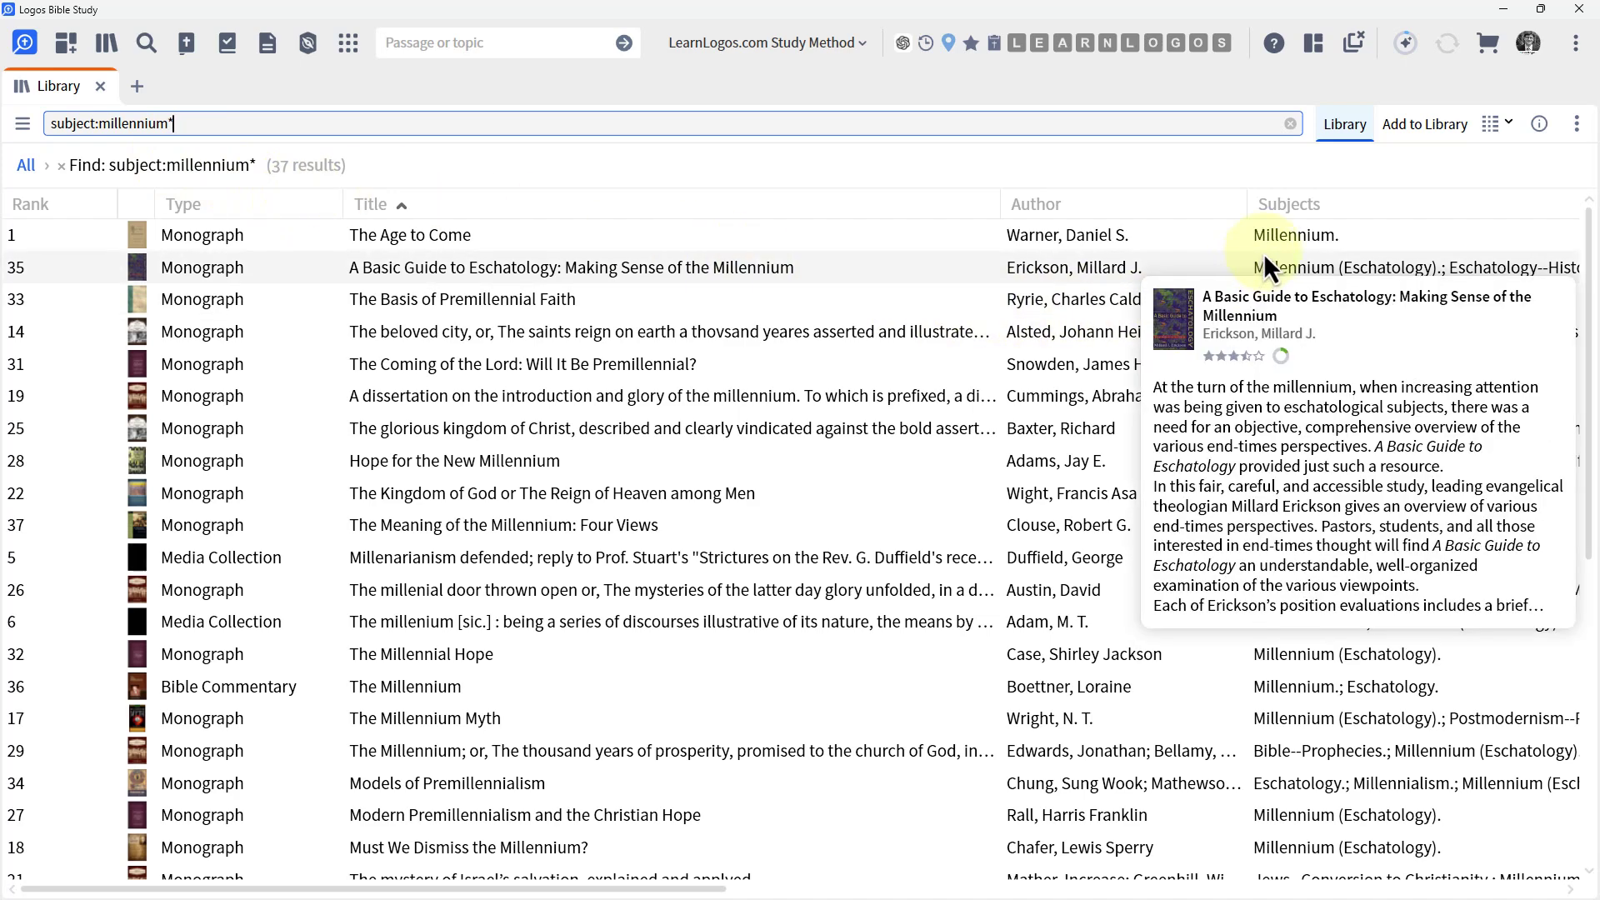
Step: Scroll through the 37 millennium-subject titles
{"action": "mouse_move", "coordinate": [491, 262]}
{"action": "mouse_move", "coordinate": [387, 242]}
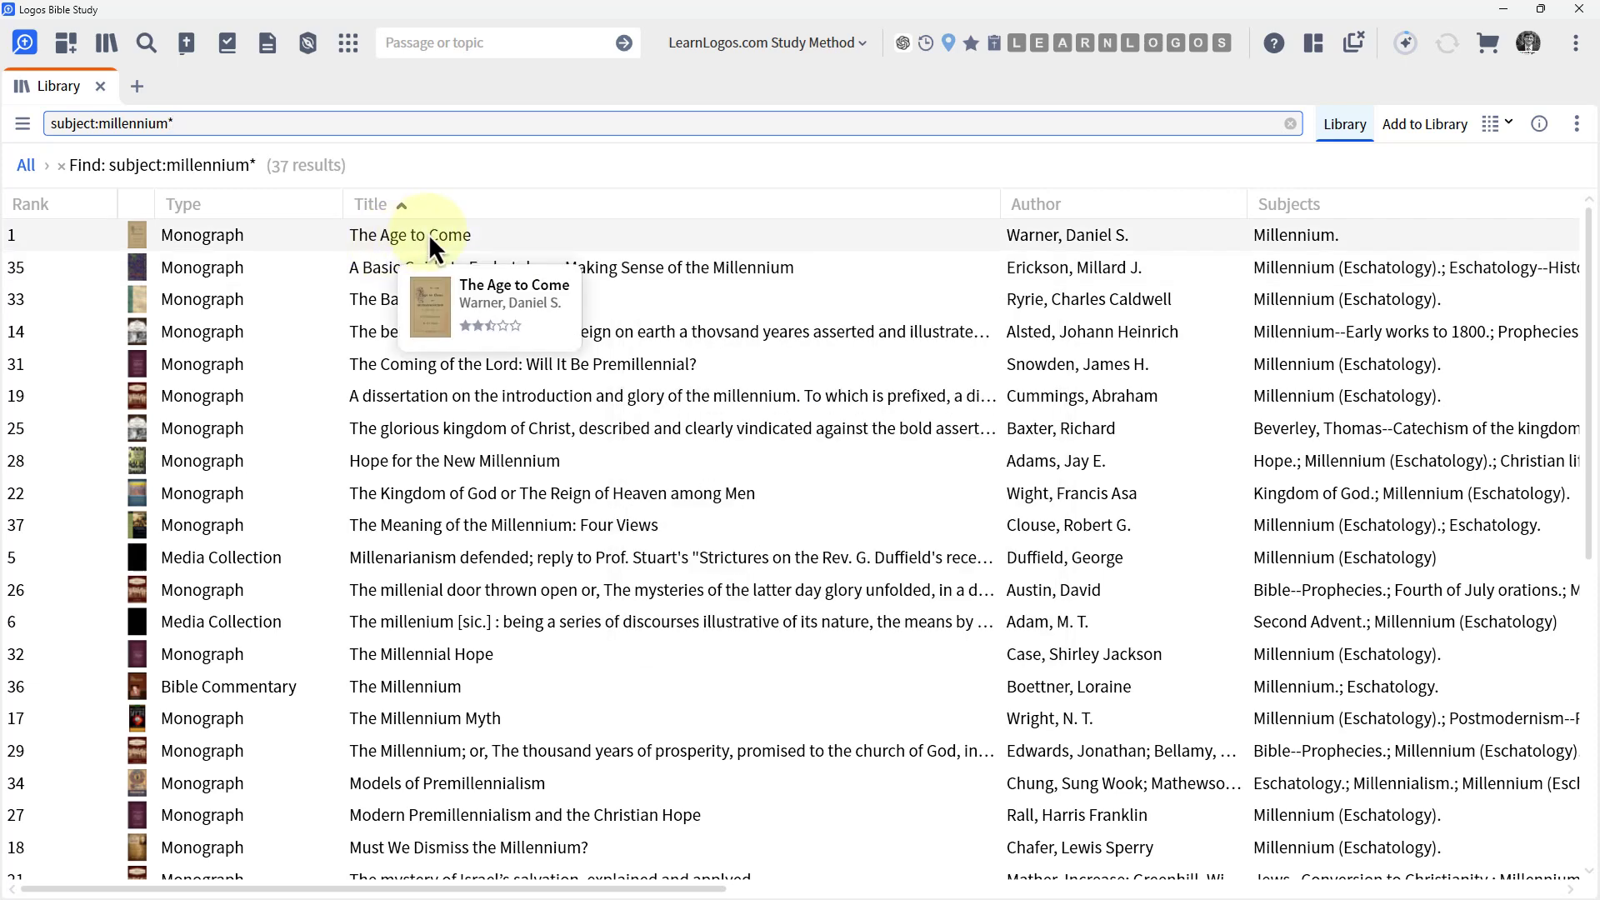
{"action": "mouse_move", "coordinate": [1276, 234]}
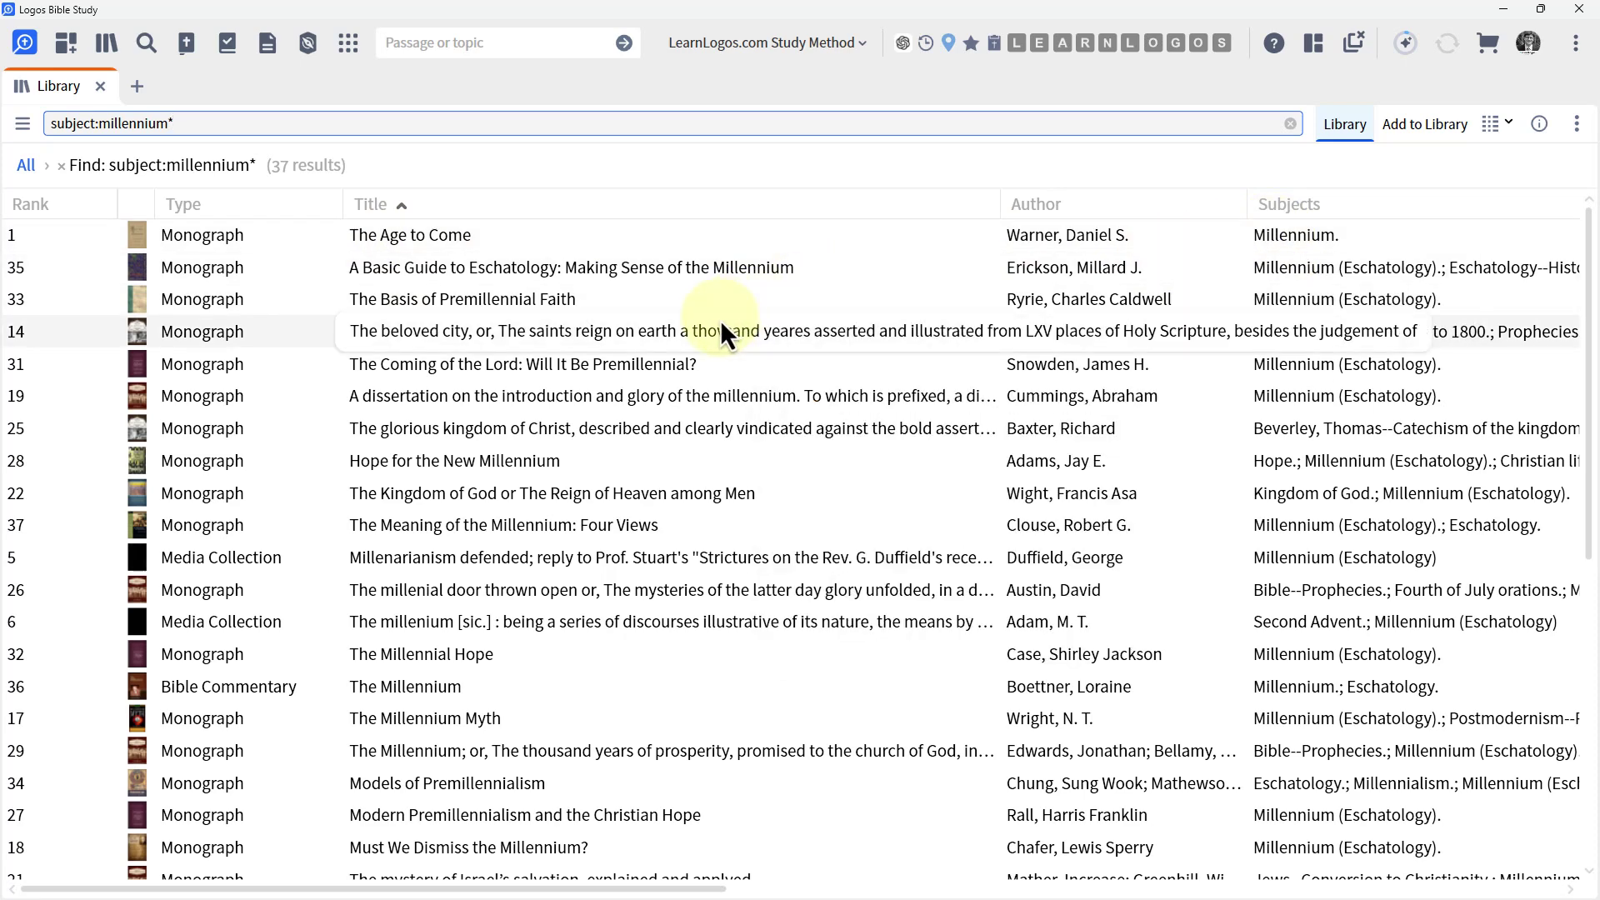
{"action": "scroll", "coordinate": [539, 556], "scroll_direction": "down", "scroll_amount": 5}
{"action": "mouse_move", "coordinate": [536, 557]}
{"action": "scroll", "coordinate": [536, 555], "scroll_direction": "down", "scroll_amount": 1}
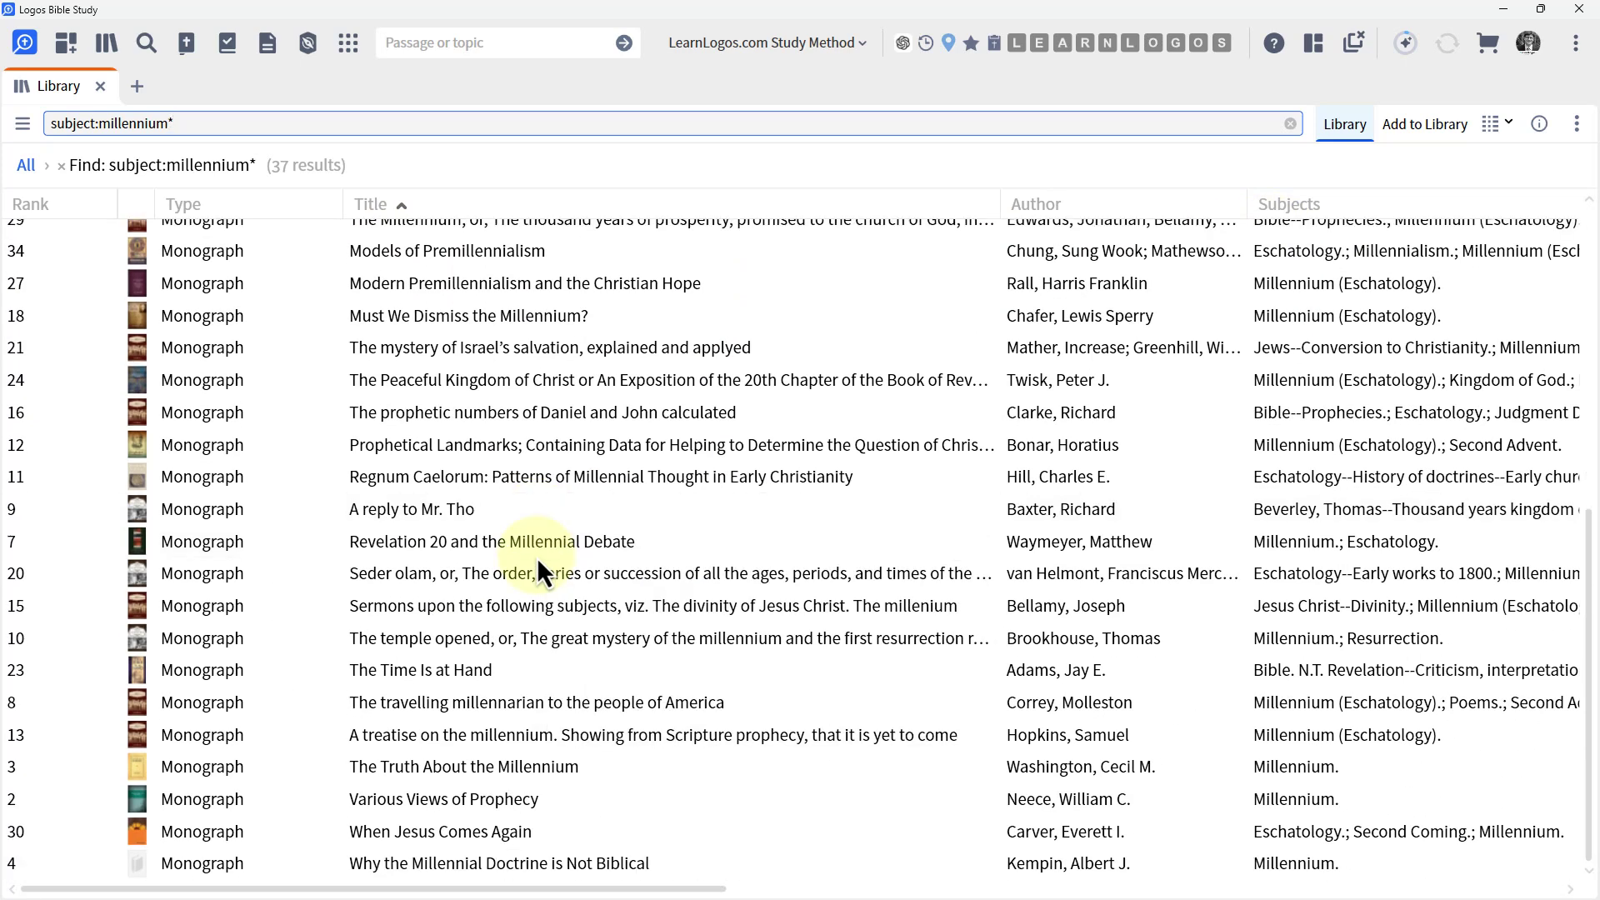
{"action": "mouse_move", "coordinate": [518, 709]}
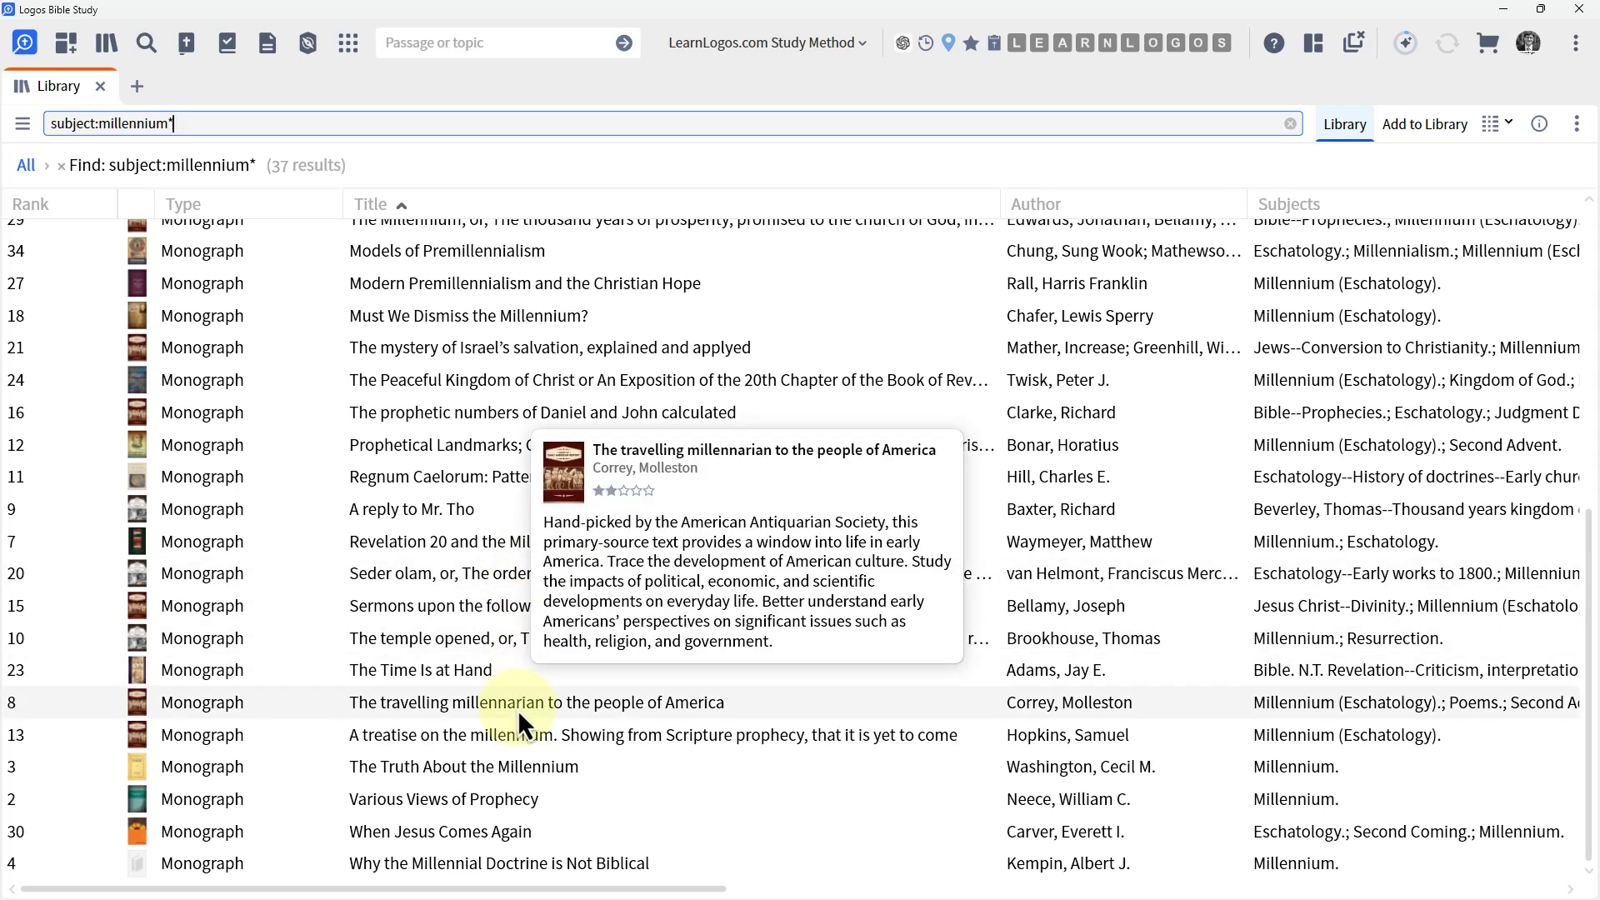
{"action": "scroll", "coordinate": [517, 709], "scroll_direction": "up", "scroll_amount": 6}
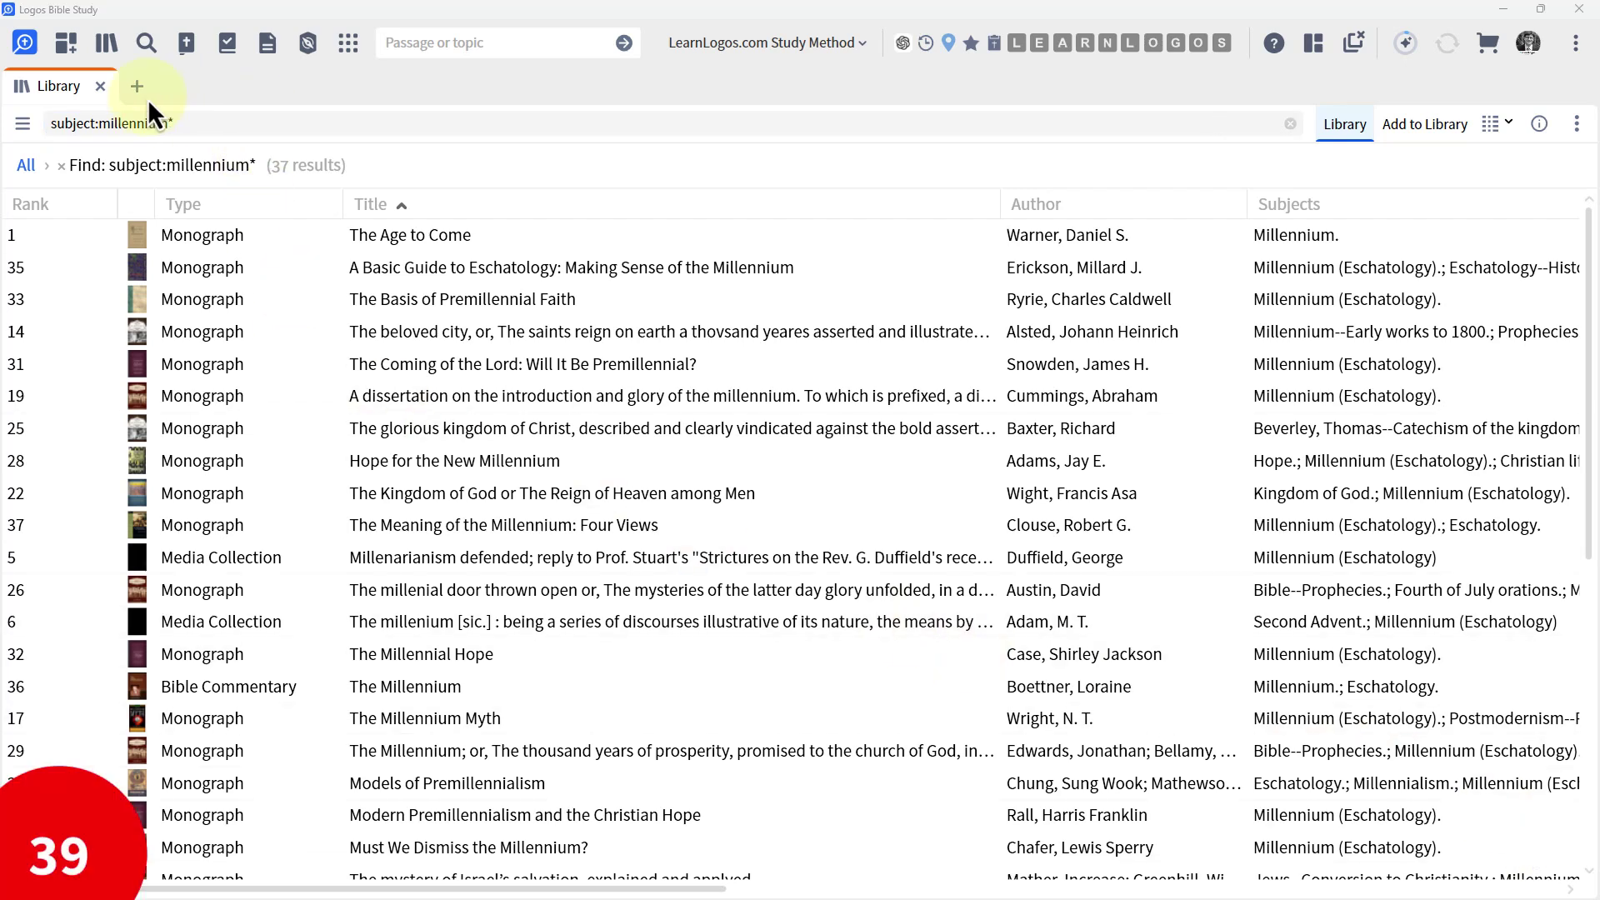
Step: Try a type:devot filter, then change it to type:calendar, listing 108 calendar devotionals
{"action": "left_click", "coordinate": [190, 126]}
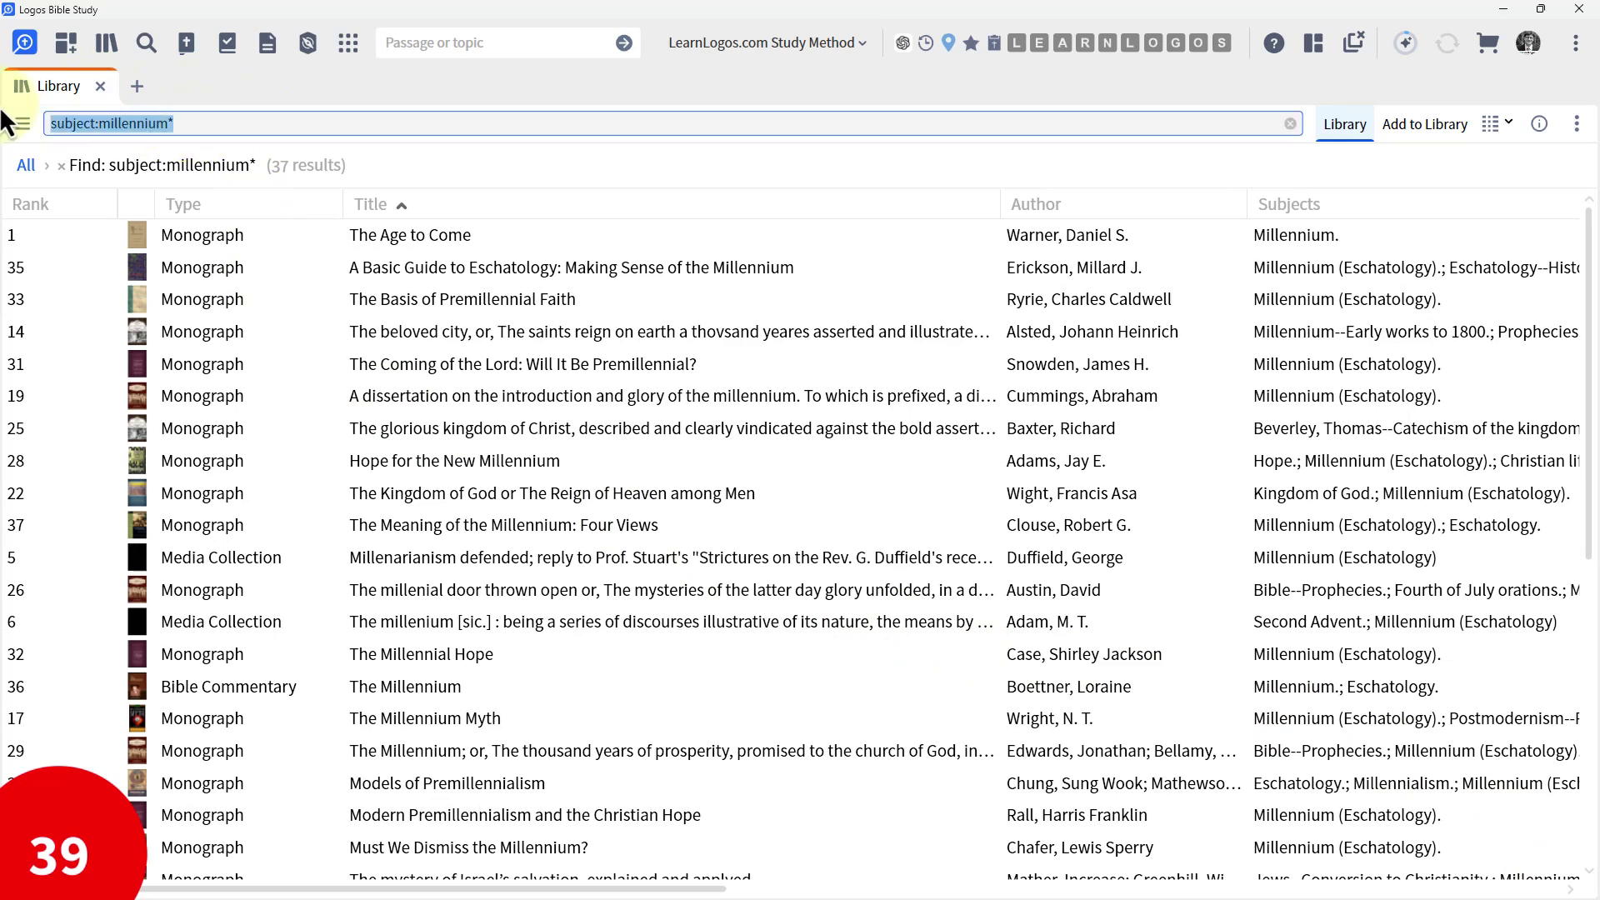
{"action": "type", "text": "type:"}
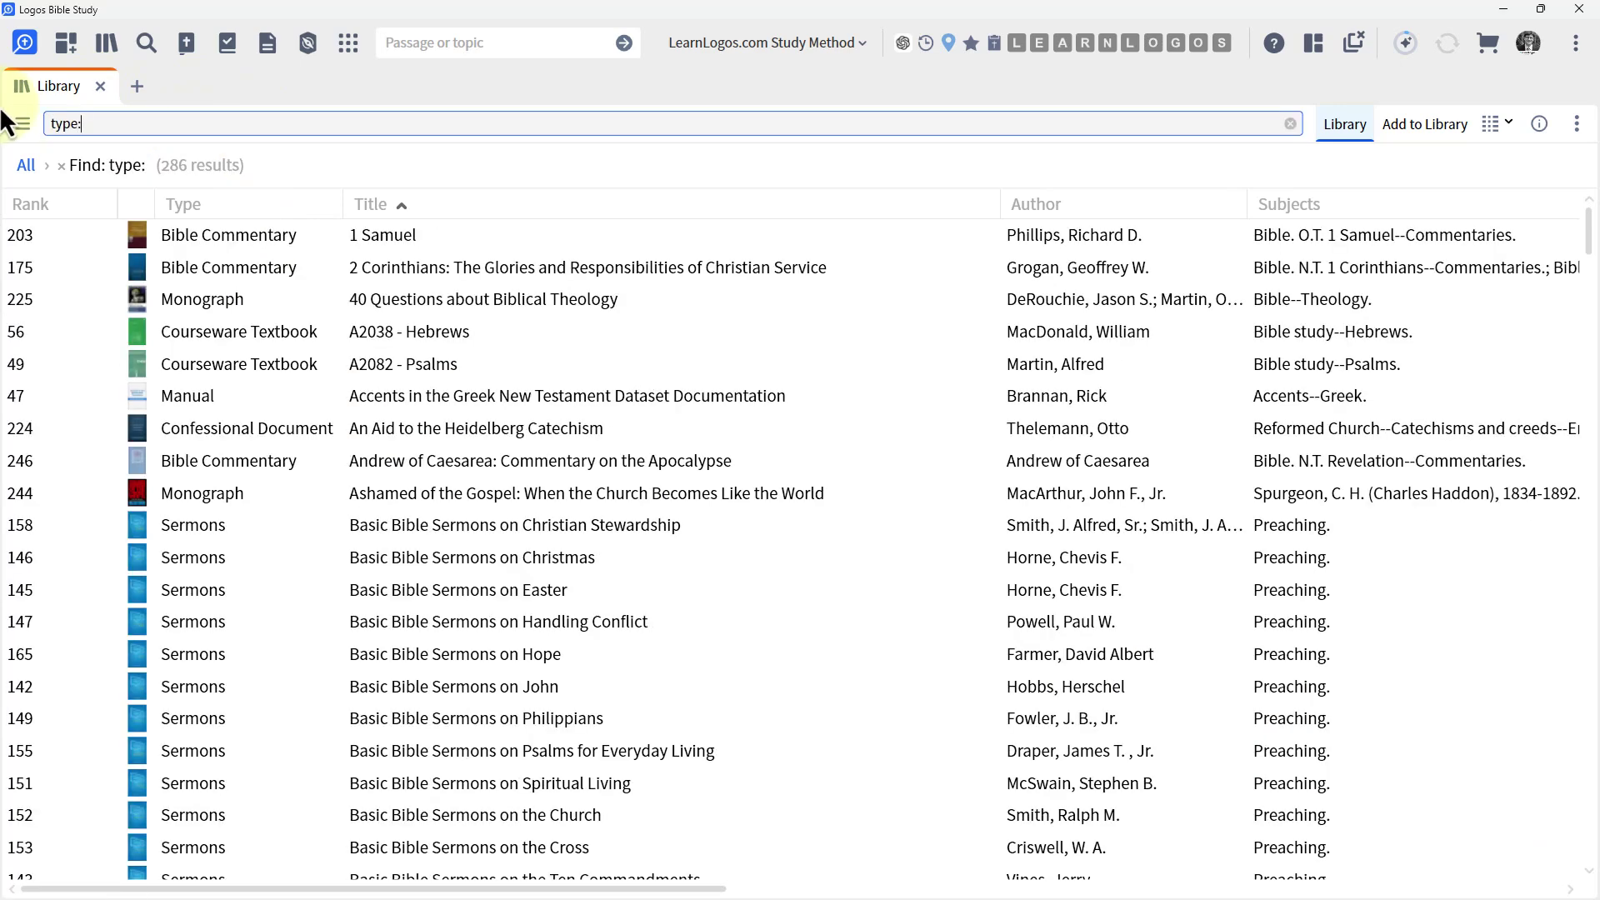
{"action": "type", "text": "deov"}
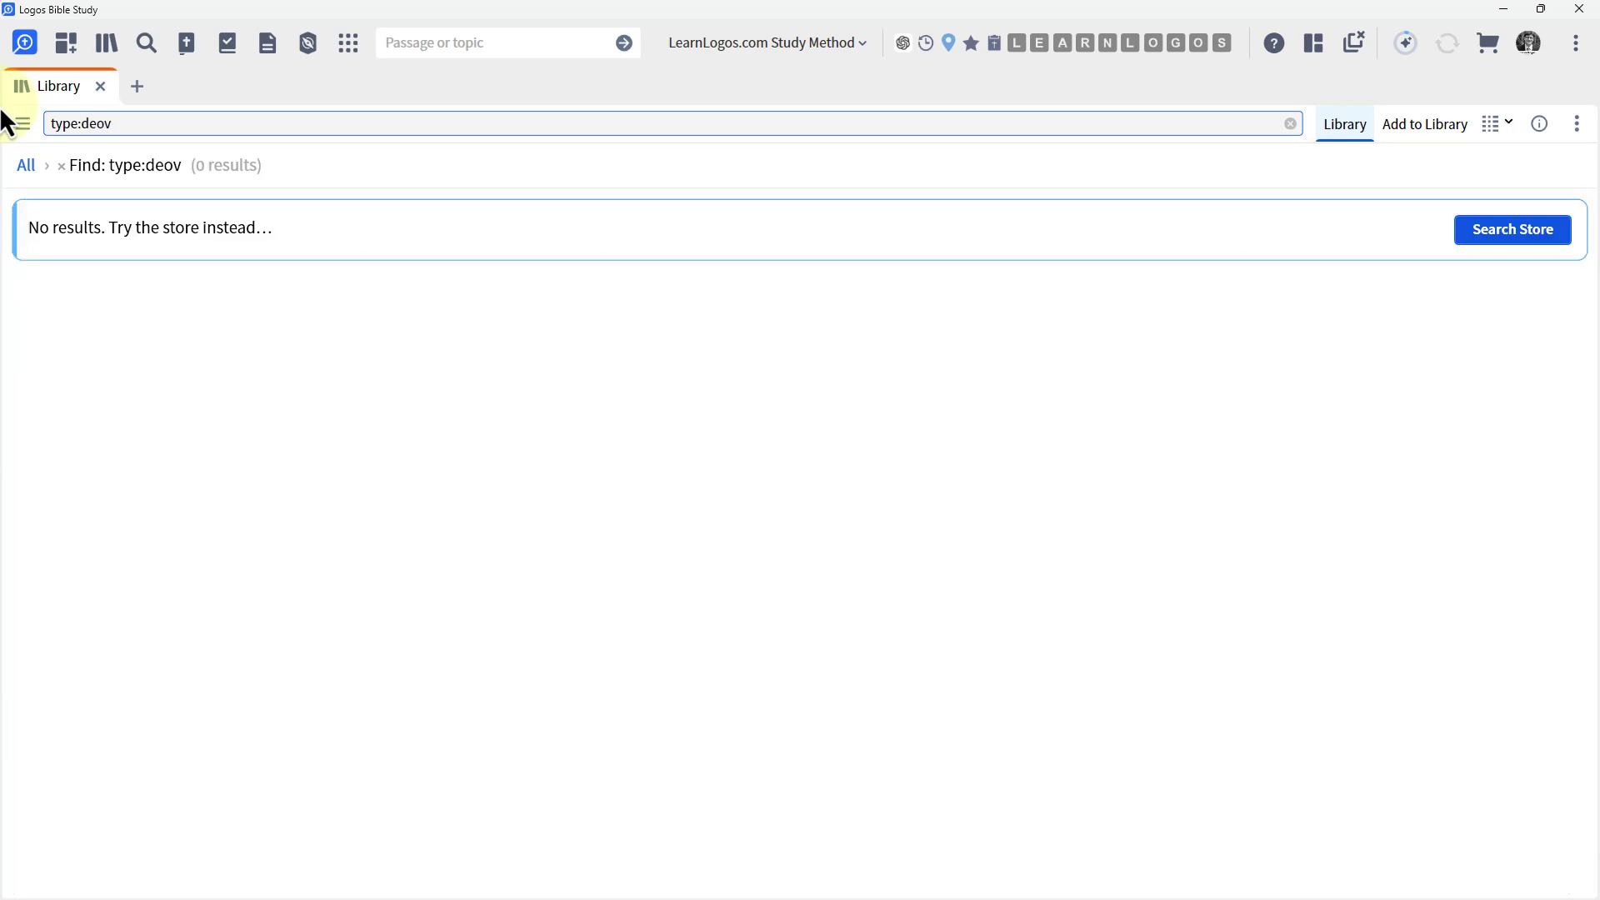
{"action": "key", "text": "BackSpace"}
{"action": "key", "text": "BackSpace"}
{"action": "type", "text": "vot"}
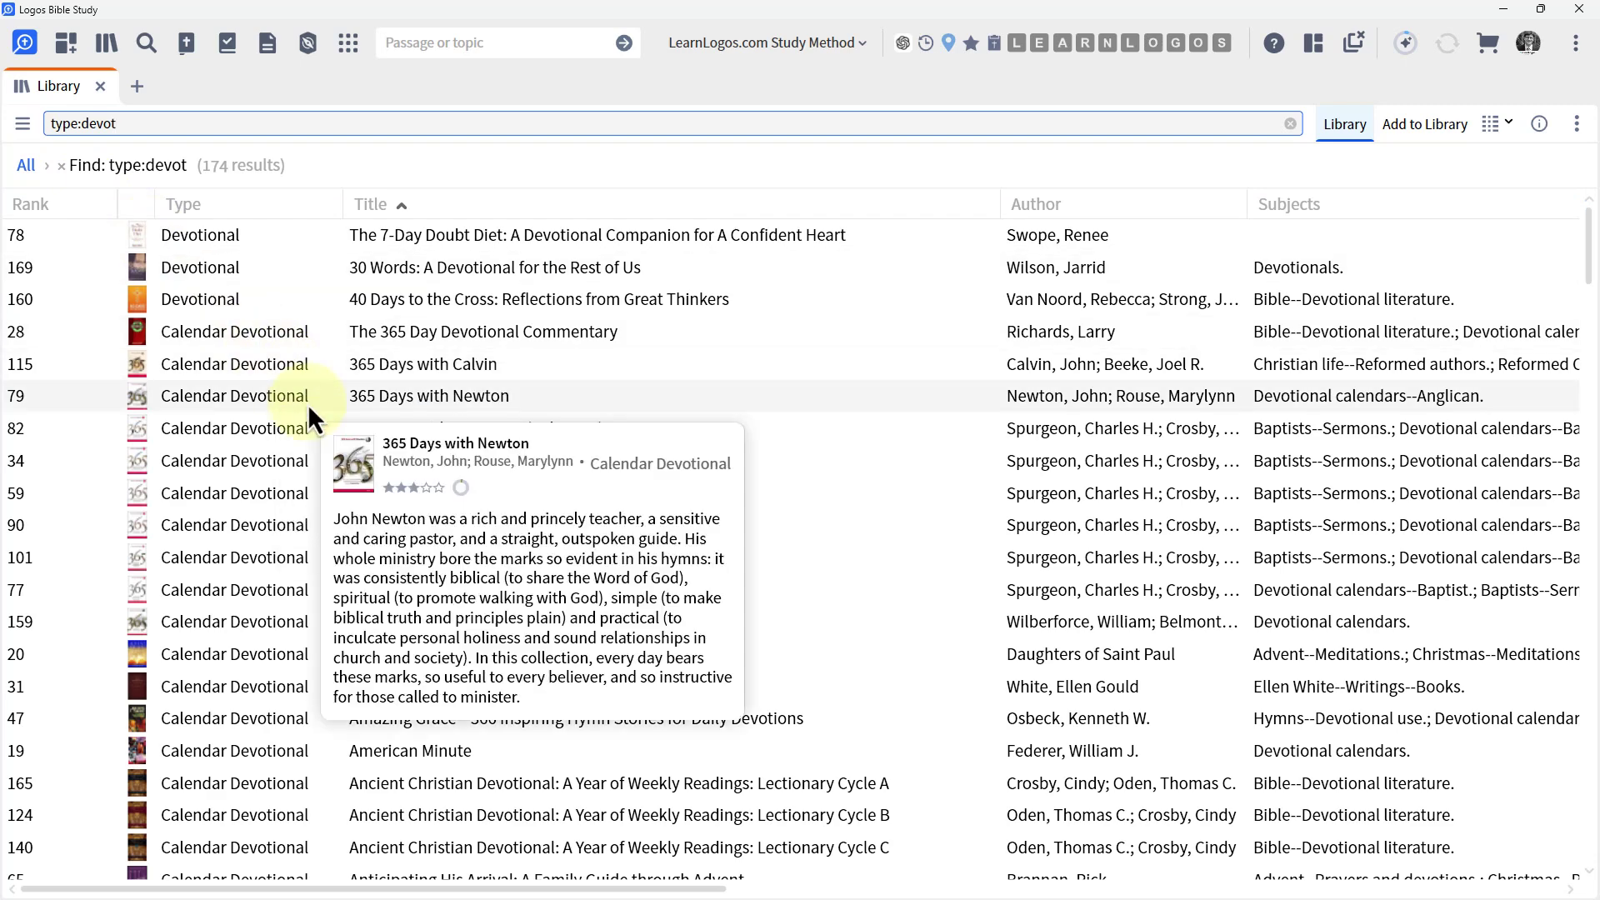
{"action": "mouse_move", "coordinate": [198, 344]}
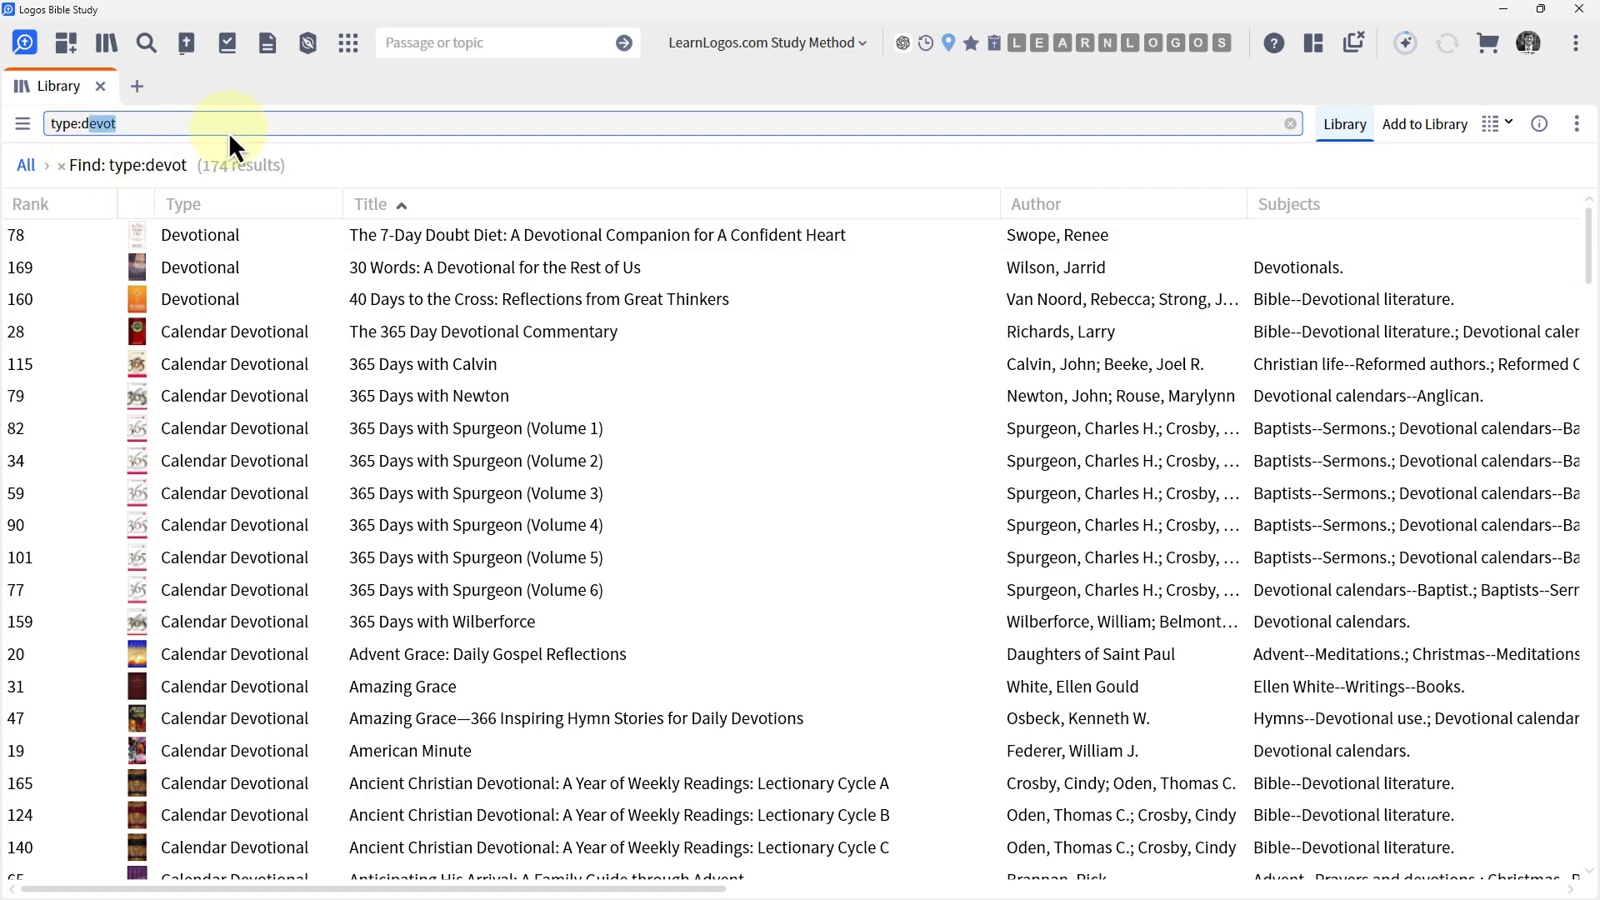
{"action": "key", "text": "BackSpace"}
{"action": "key", "text": "BackSpace"}
{"action": "type", "text": "calend"}
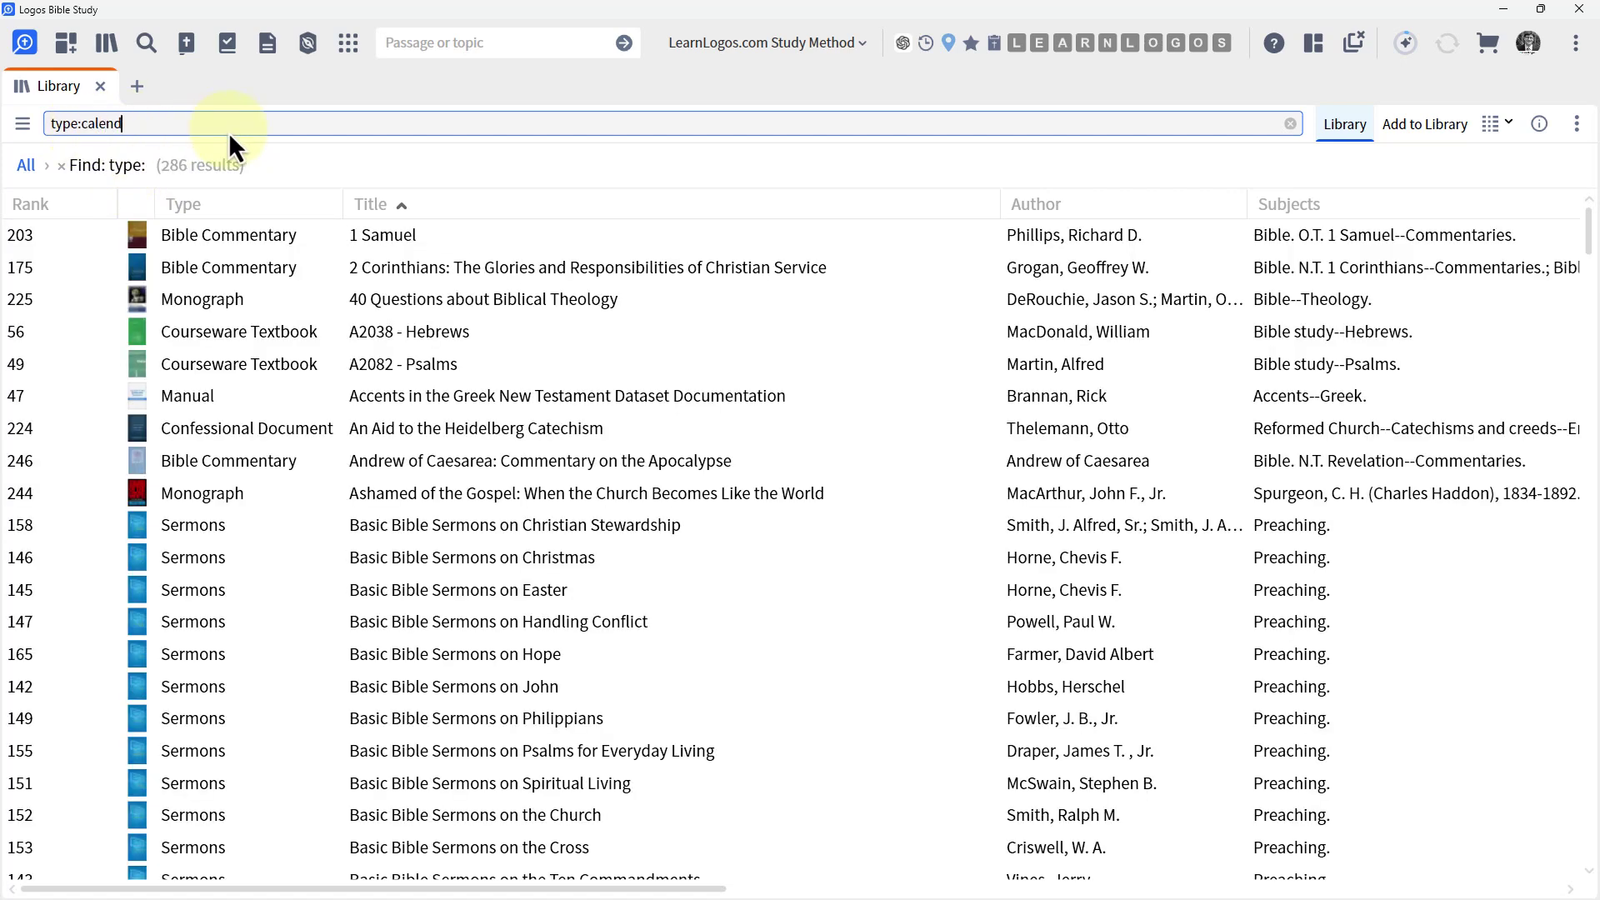
{"action": "type", "text": "ary"}
{"action": "key", "text": "BackSpace"}
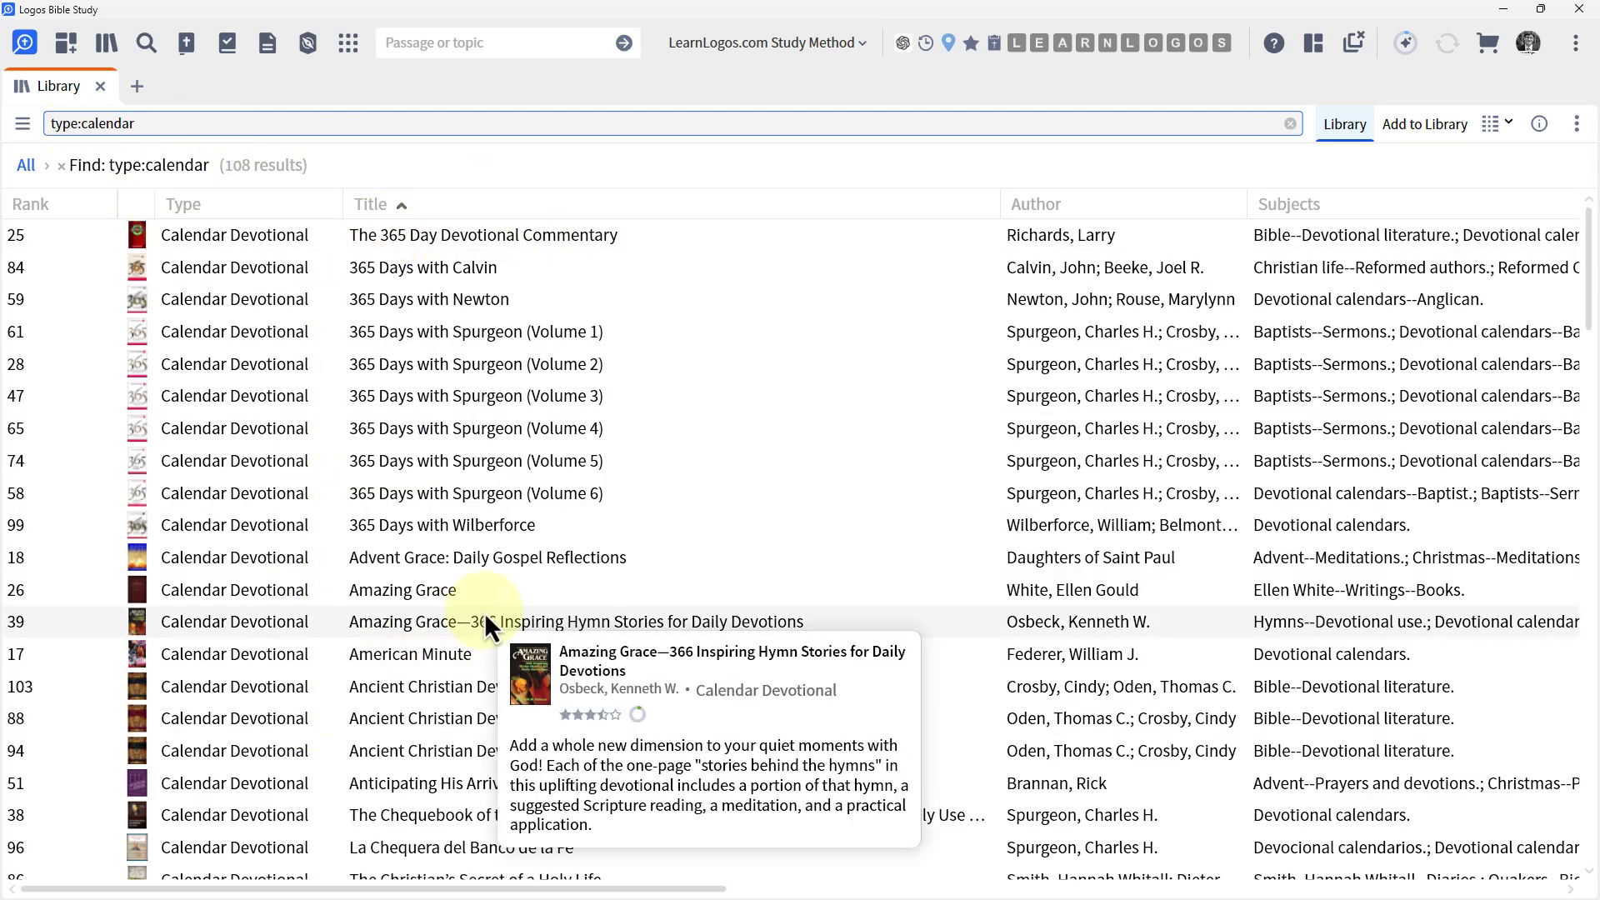
Step: Drag 365 Days with Spurgeon (Volume 1) from the results onto the shortcuts toolbar
{"action": "scroll", "coordinate": [485, 619], "scroll_direction": "down", "scroll_amount": 10}
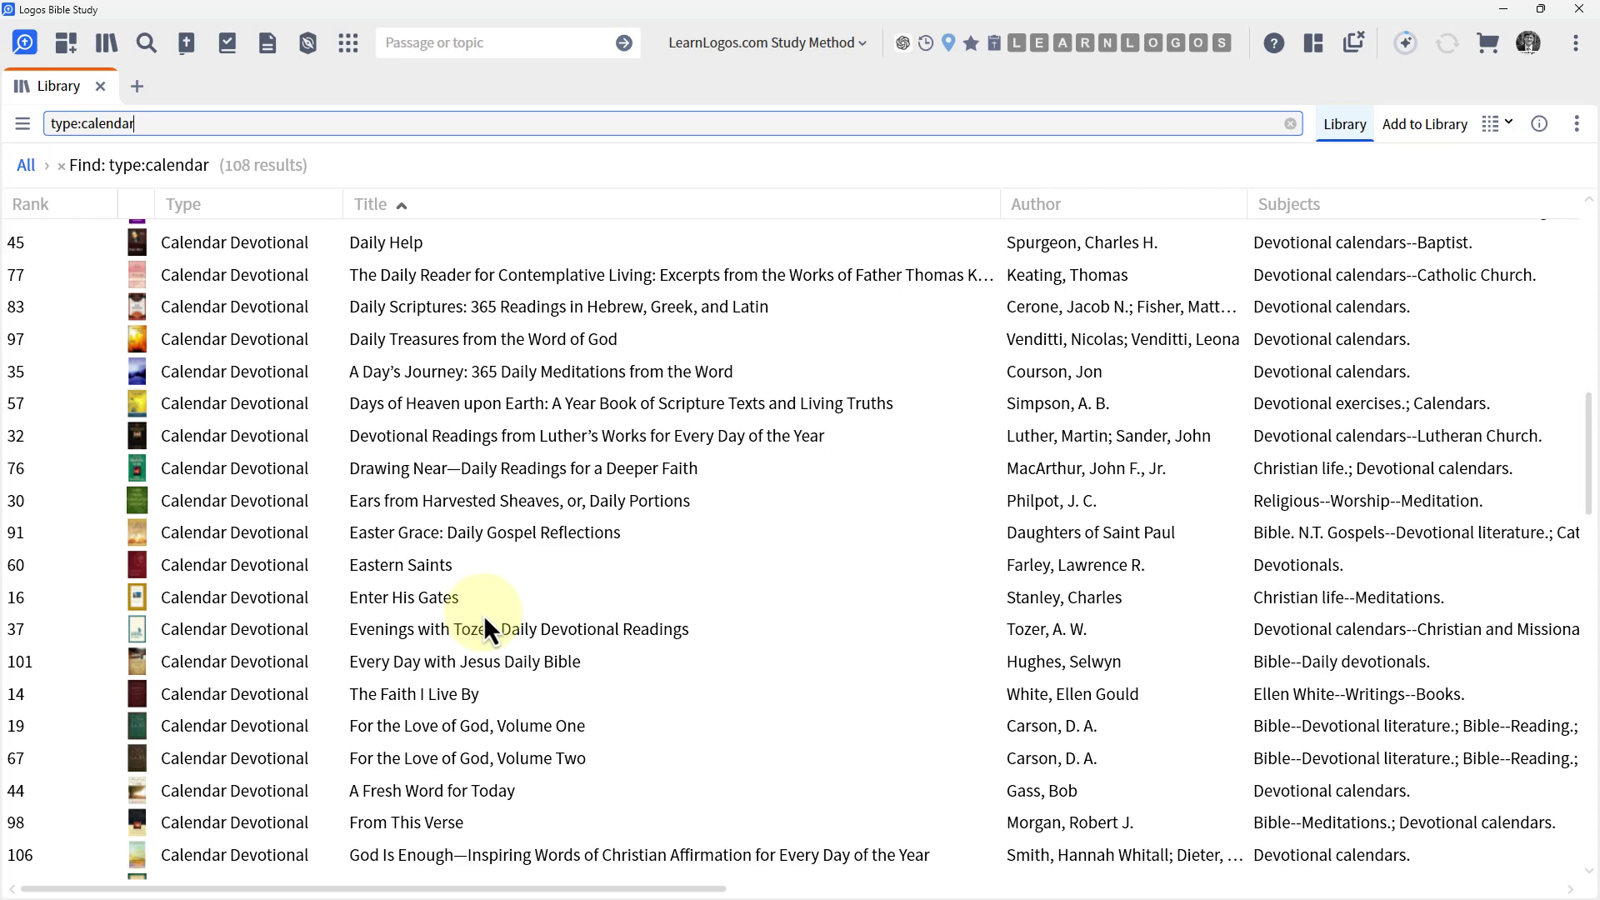
{"action": "scroll", "coordinate": [541, 654], "scroll_direction": "up", "scroll_amount": 6}
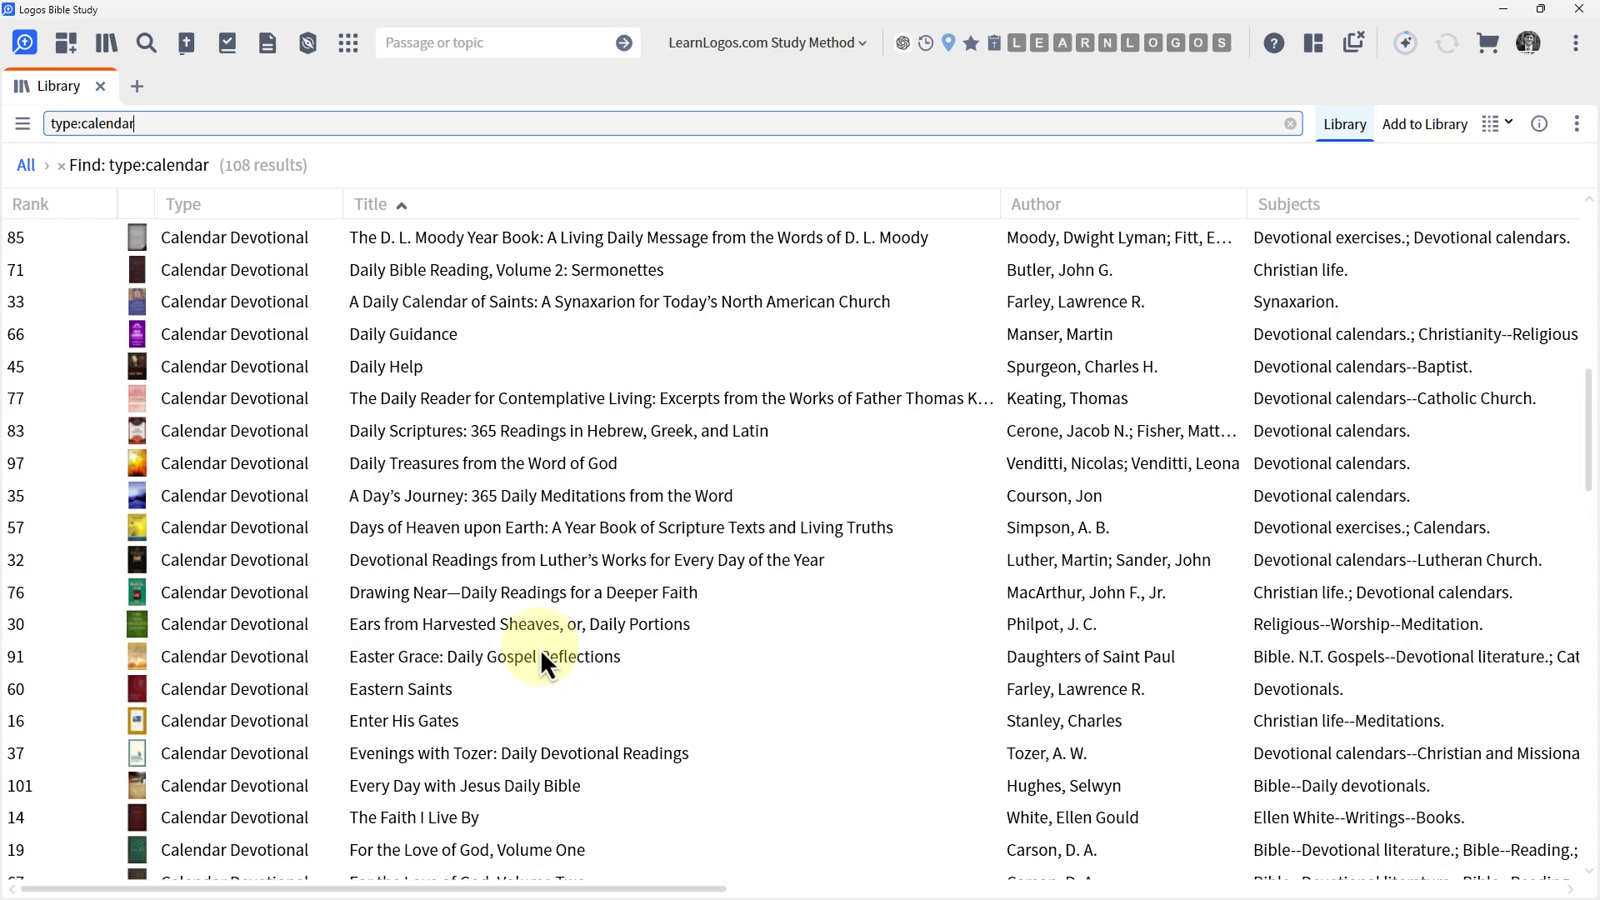
{"action": "scroll", "coordinate": [541, 654], "scroll_direction": "up", "scroll_amount": 4}
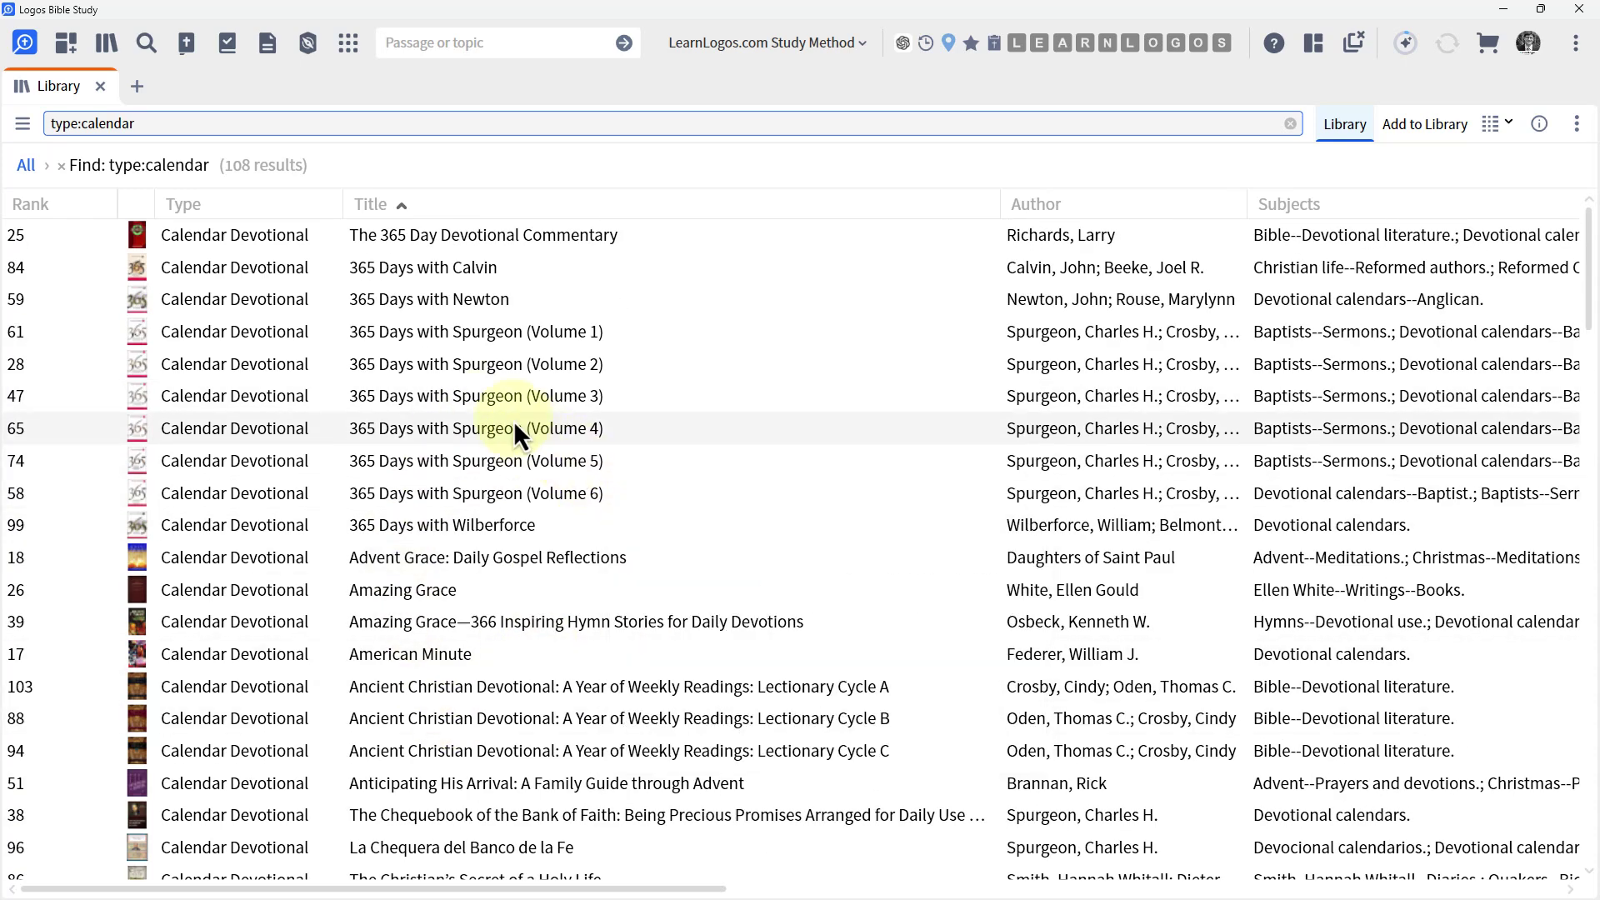
{"action": "mouse_move", "coordinate": [420, 348]}
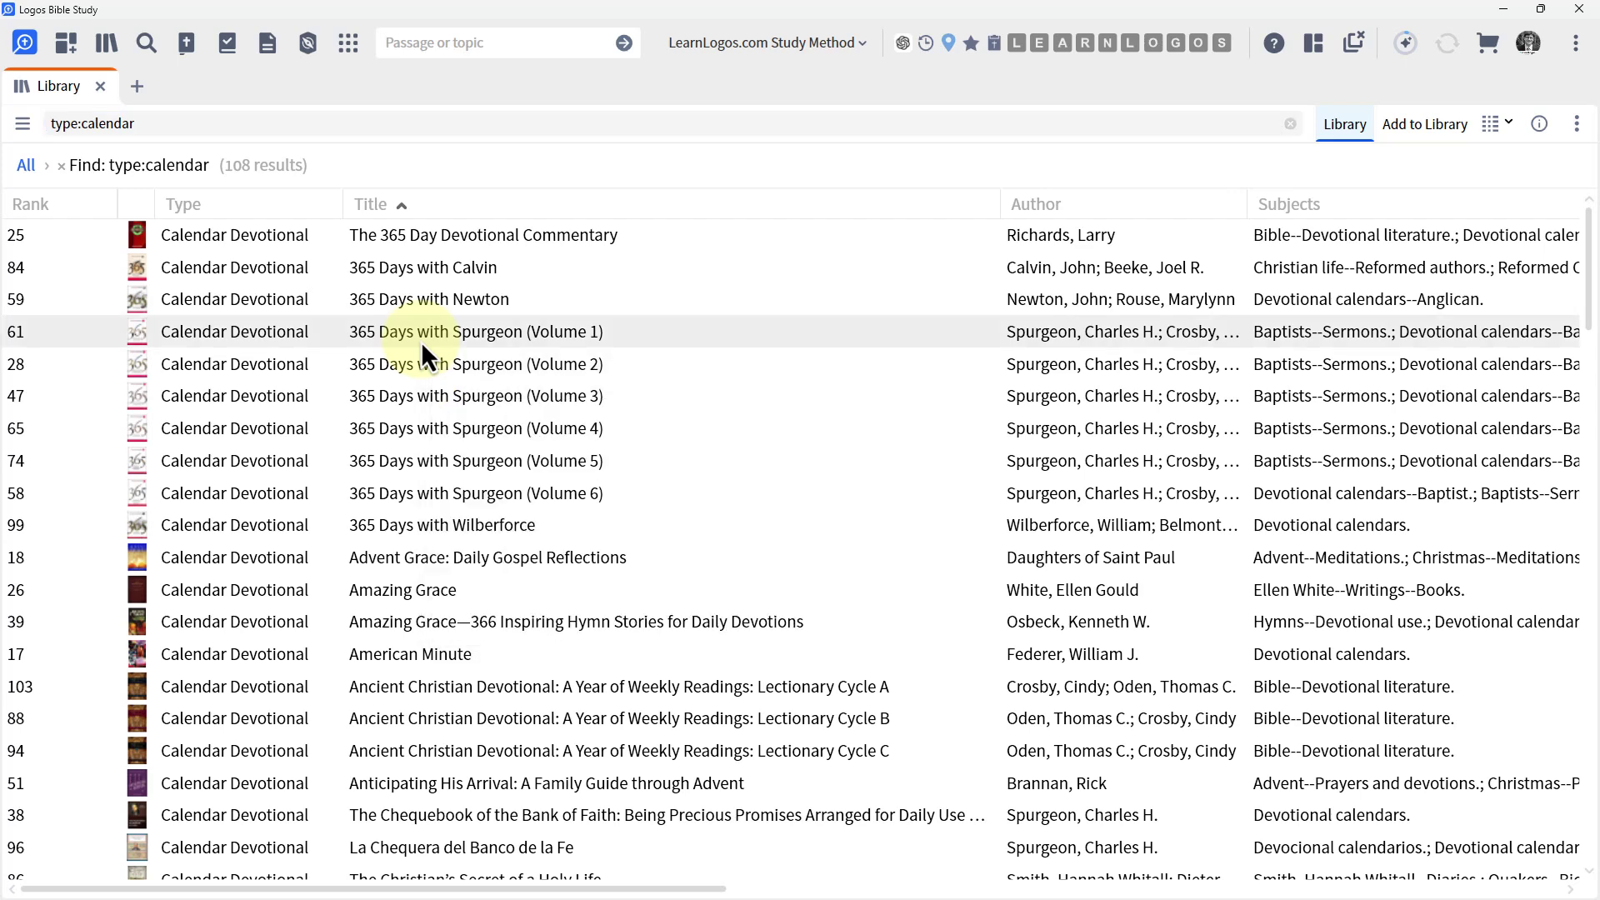
{"action": "left_click_drag", "start_coordinate": [421, 342], "coordinate": [905, 45]}
{"action": "mouse_move", "coordinate": [903, 49]}
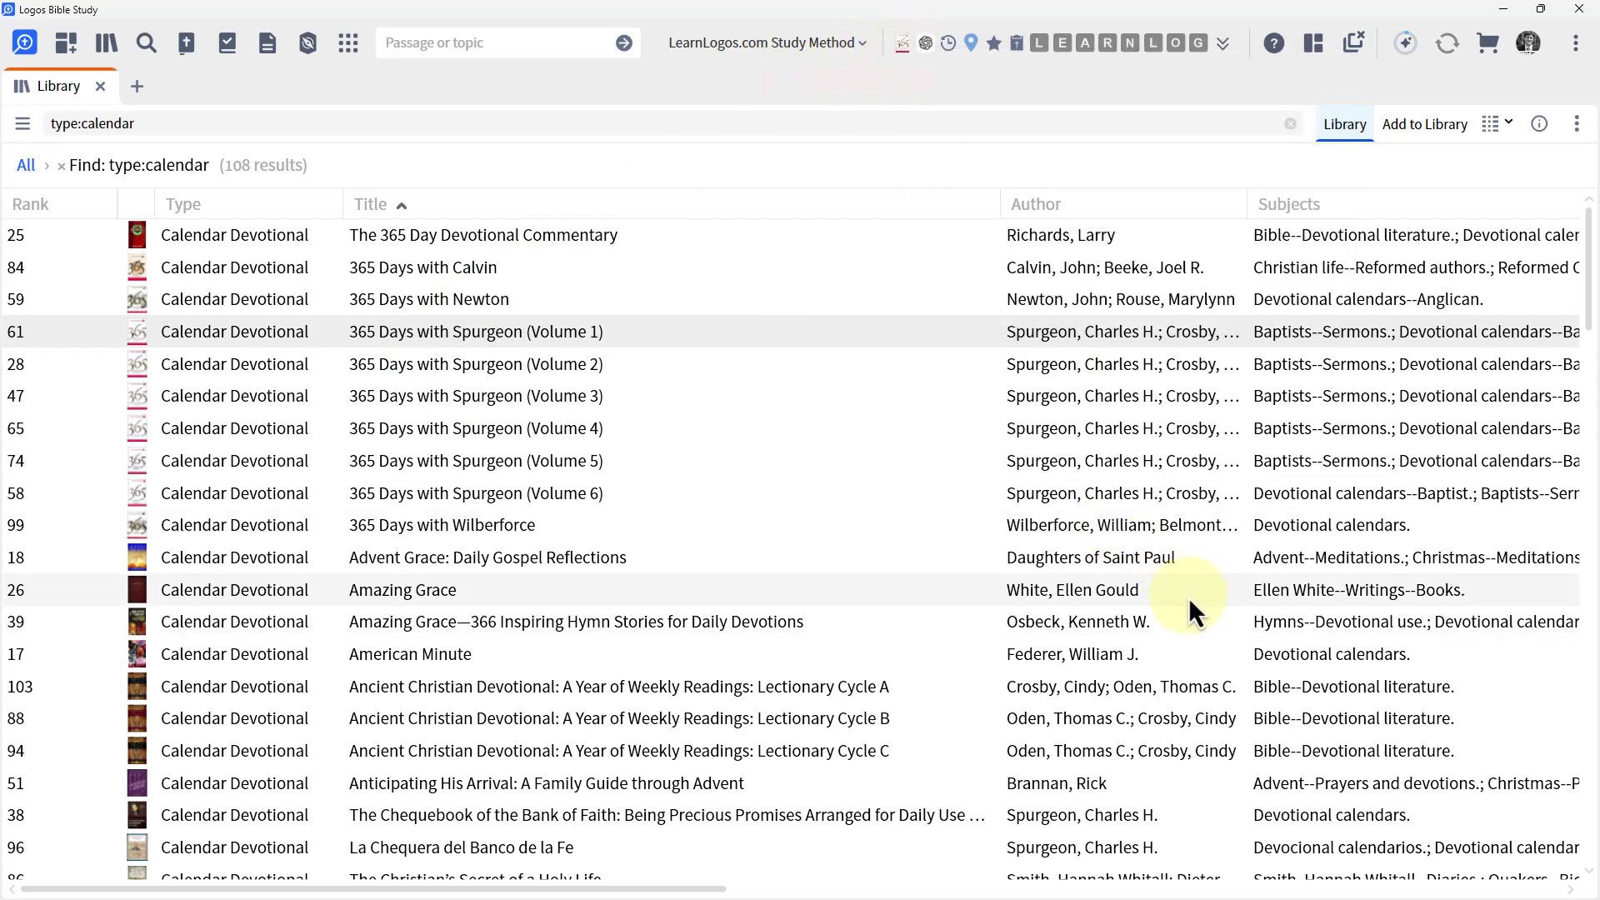
{"action": "left_click", "coordinate": [904, 44]}
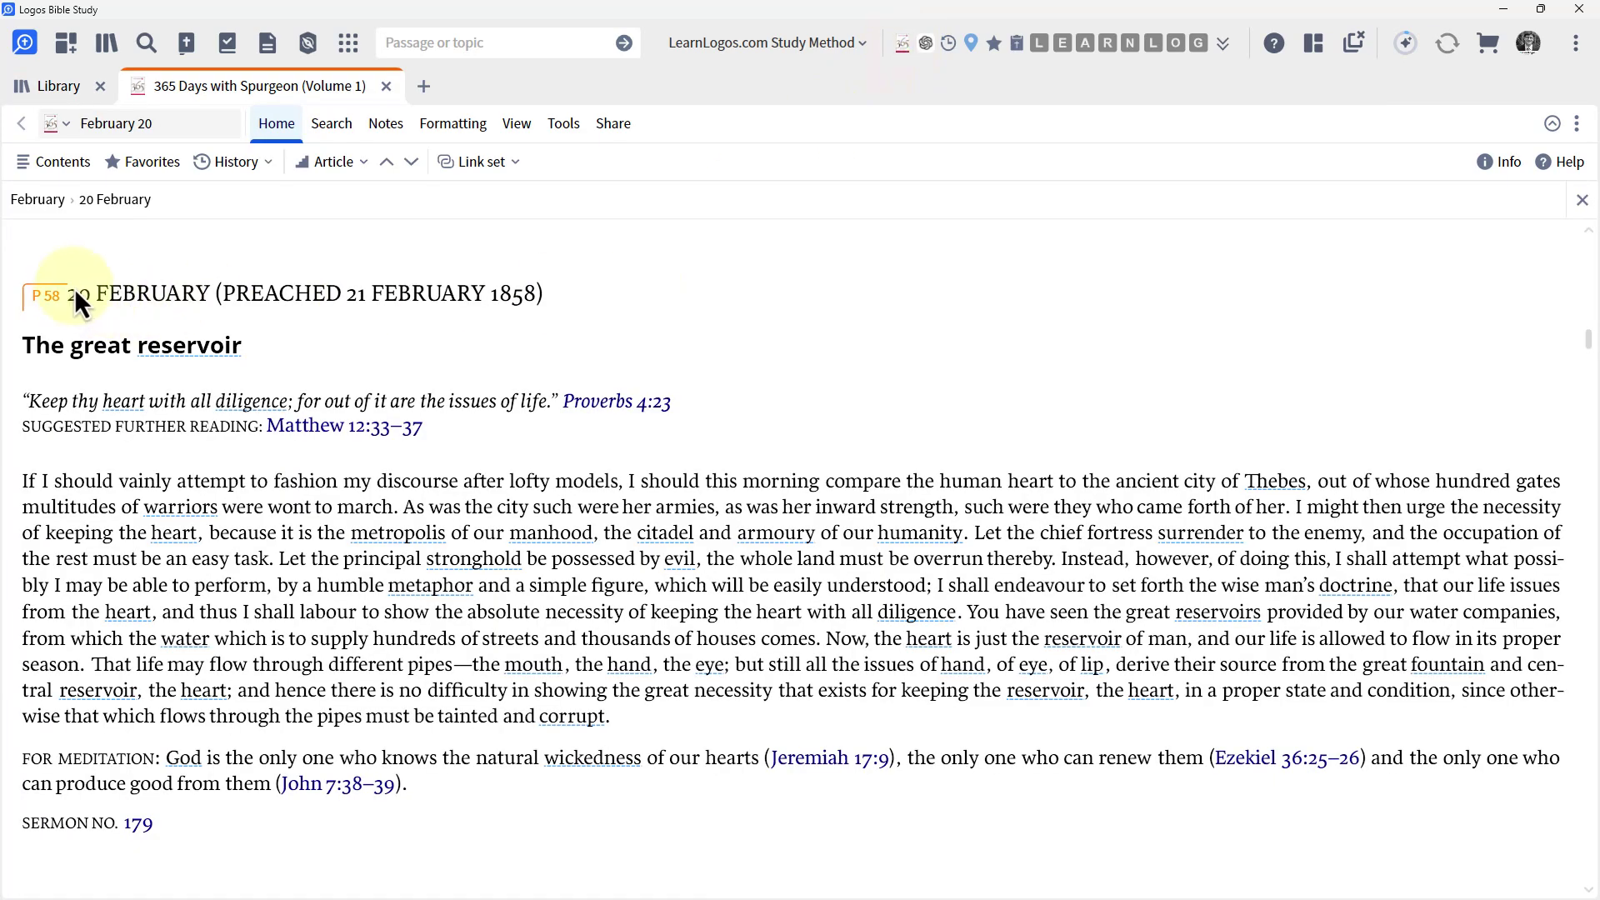
{"action": "left_click_drag", "start_coordinate": [75, 293], "coordinate": [557, 305]}
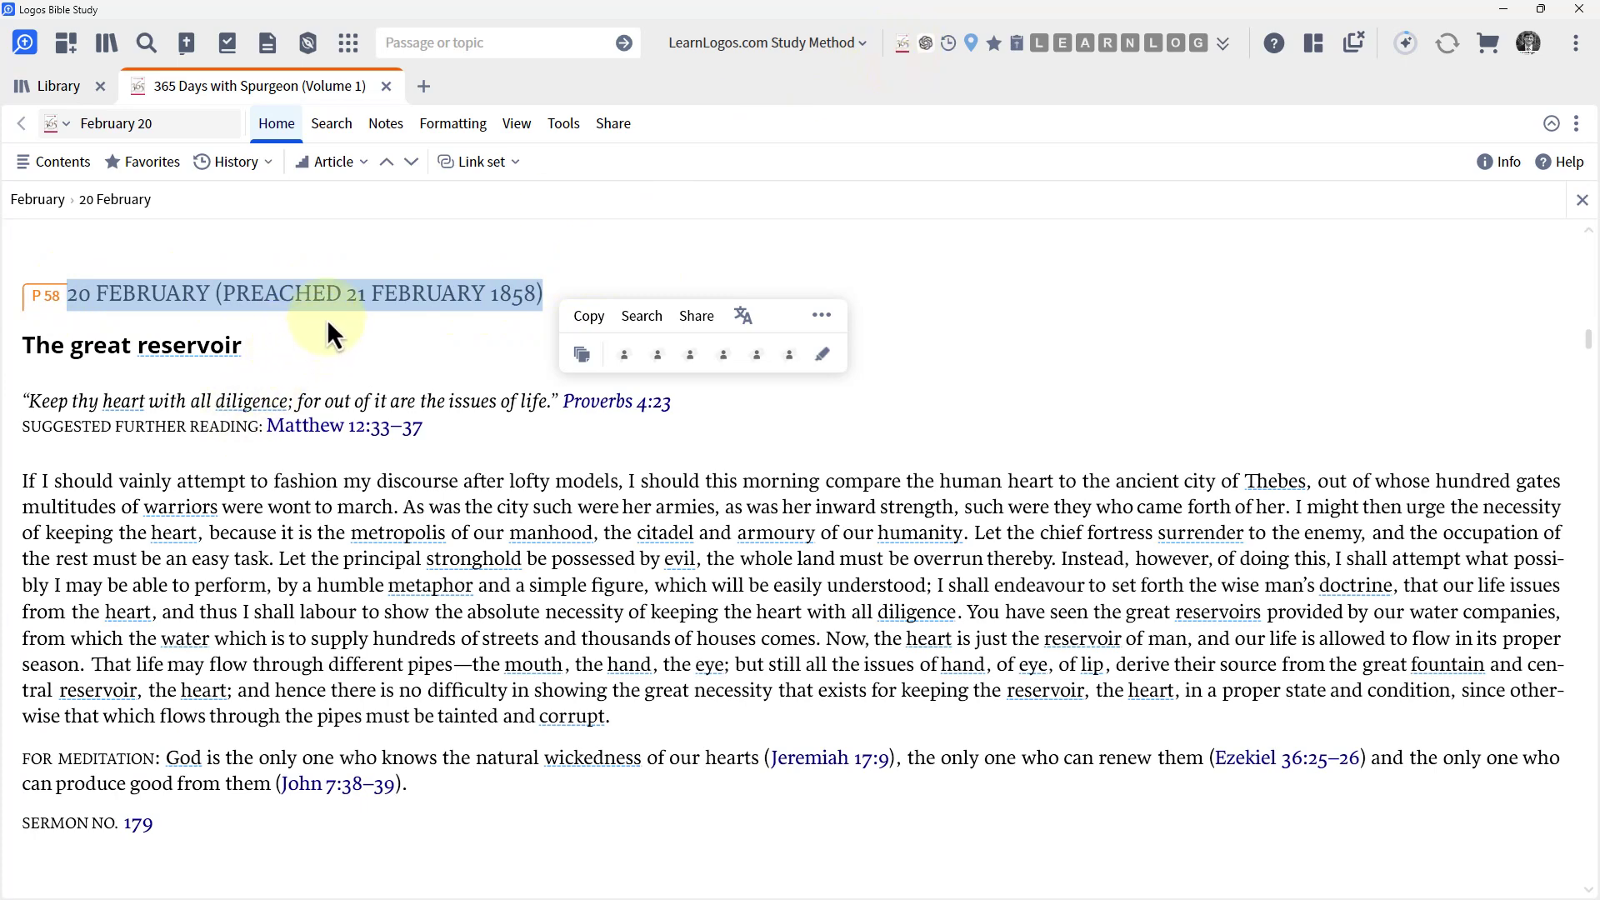
{"action": "left_click", "coordinate": [338, 264]}
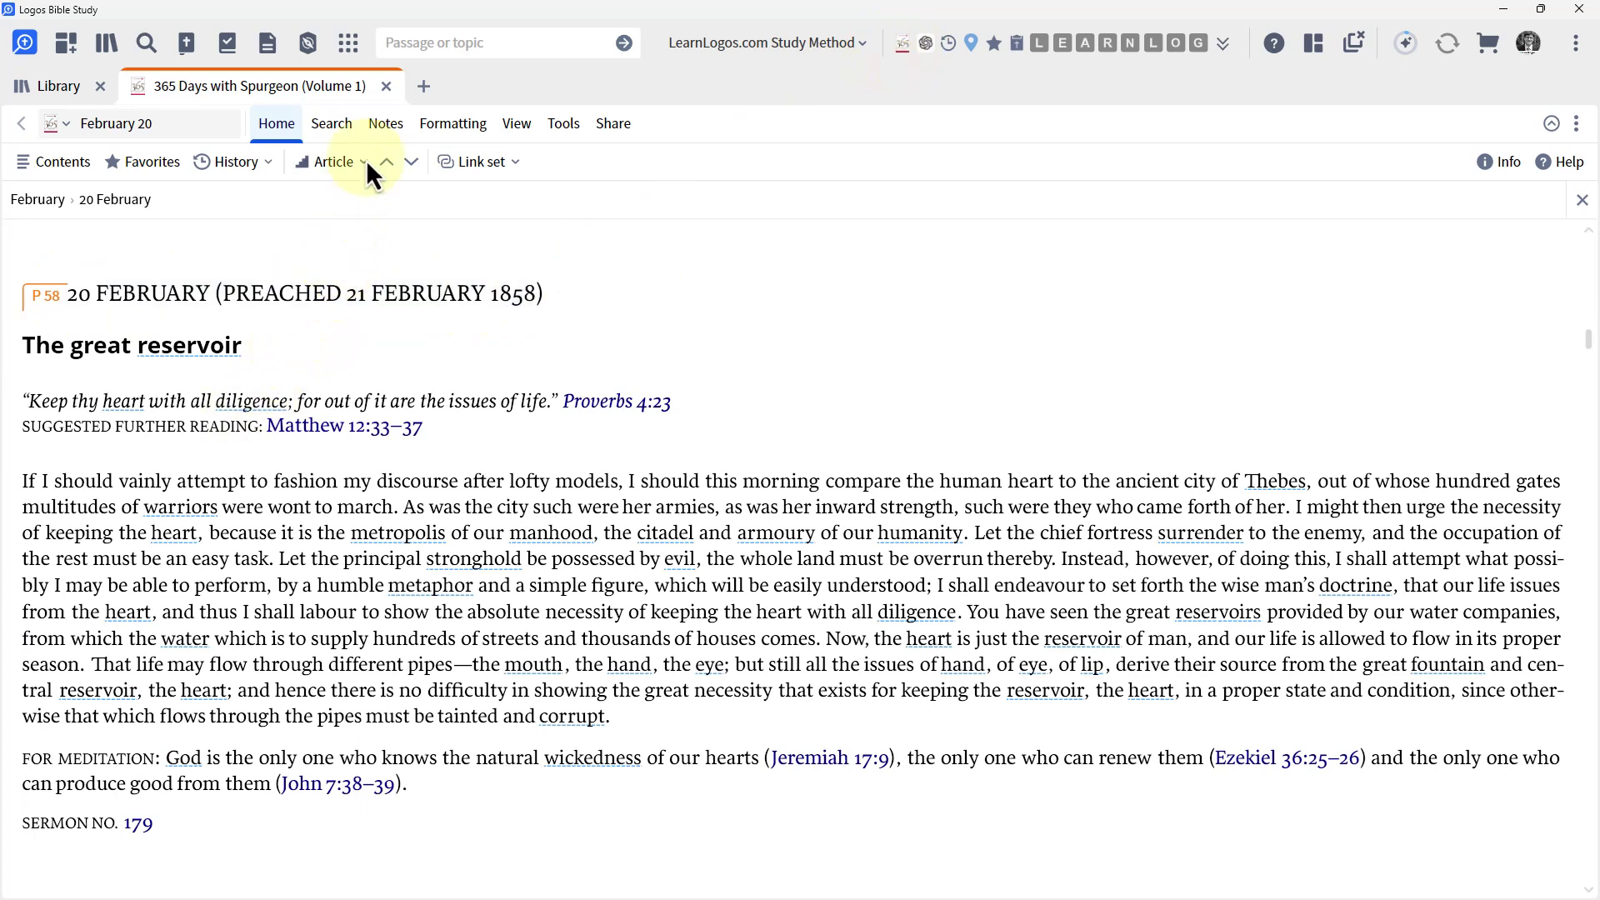
{"action": "left_click", "coordinate": [389, 90]}
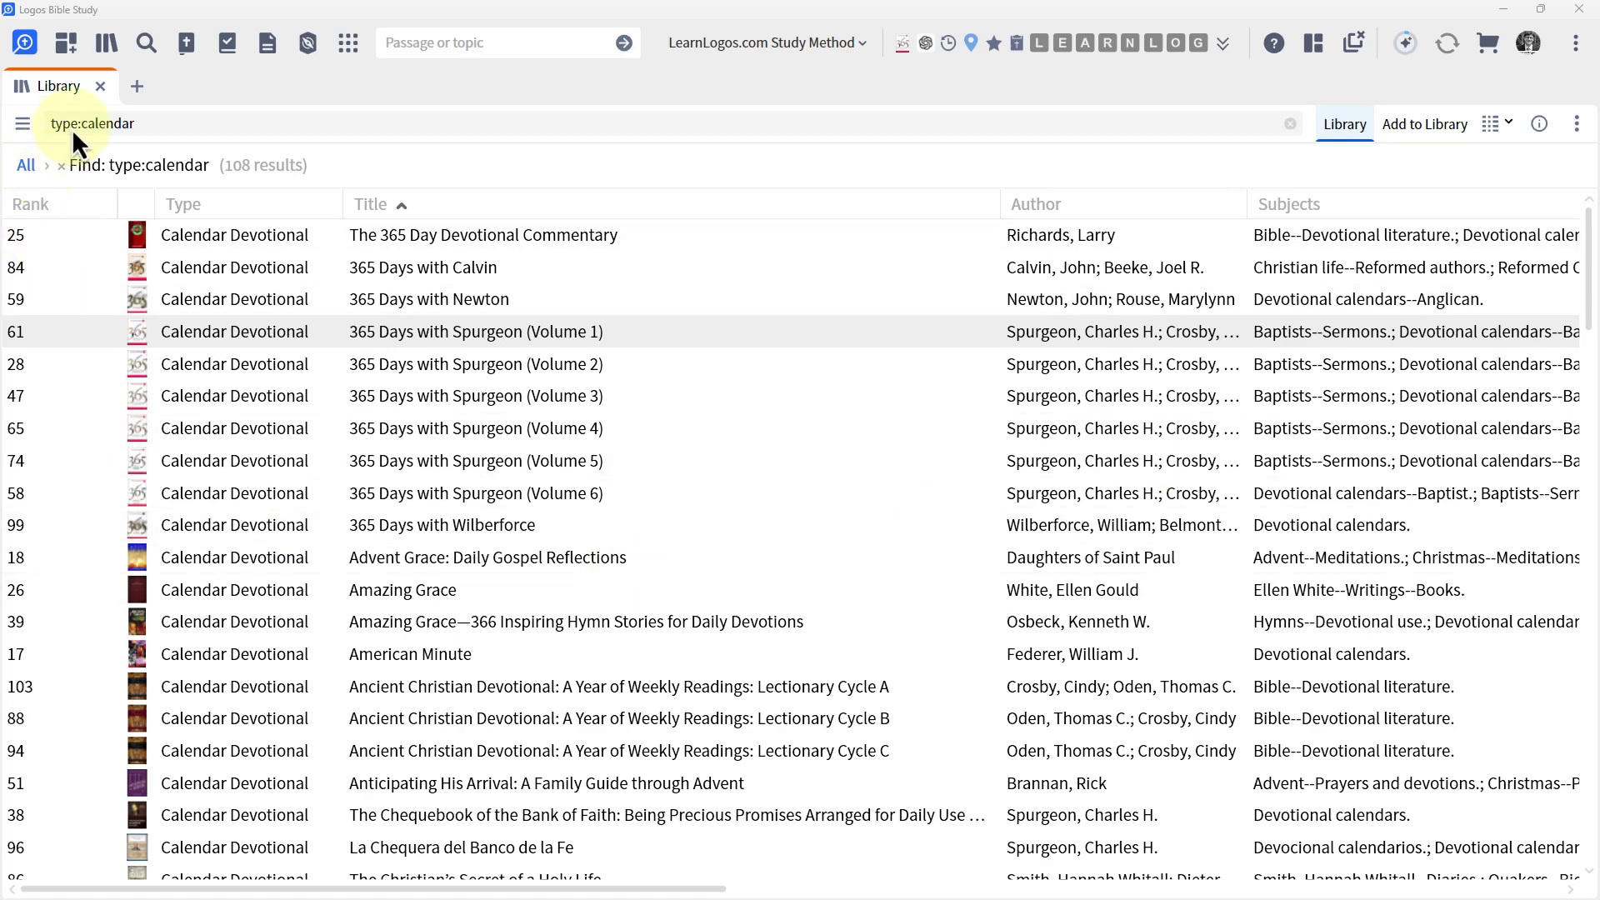
Step: Close the Library, remove the Spurgeon shortcut, and enter esv in the command box
{"action": "left_click", "coordinate": [98, 87]}
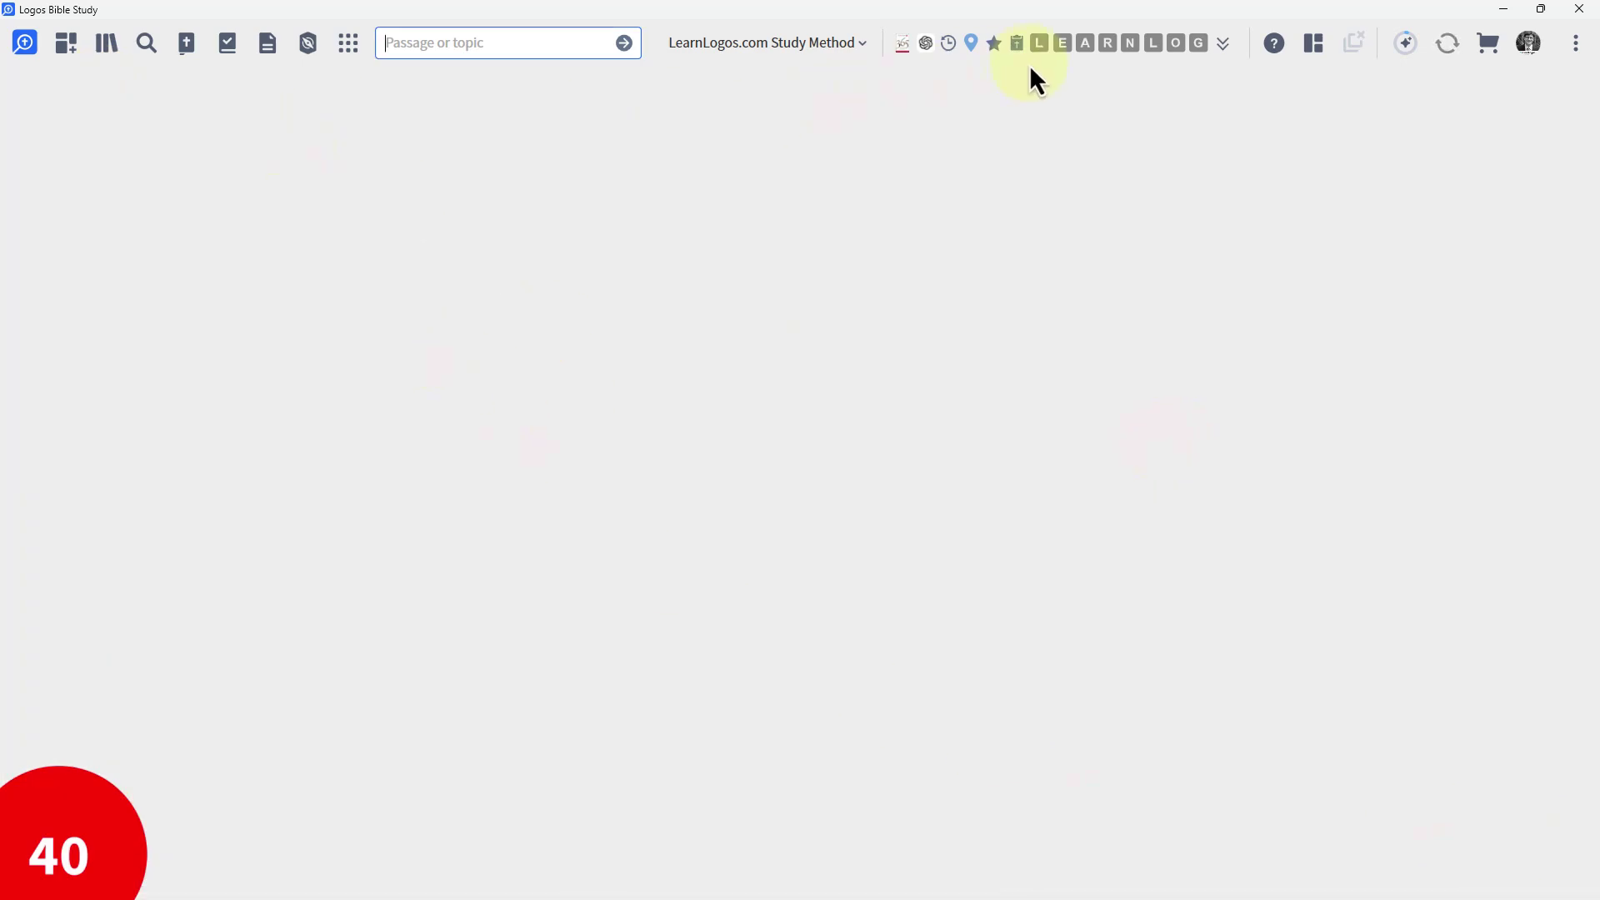
{"action": "right_click", "coordinate": [900, 47]}
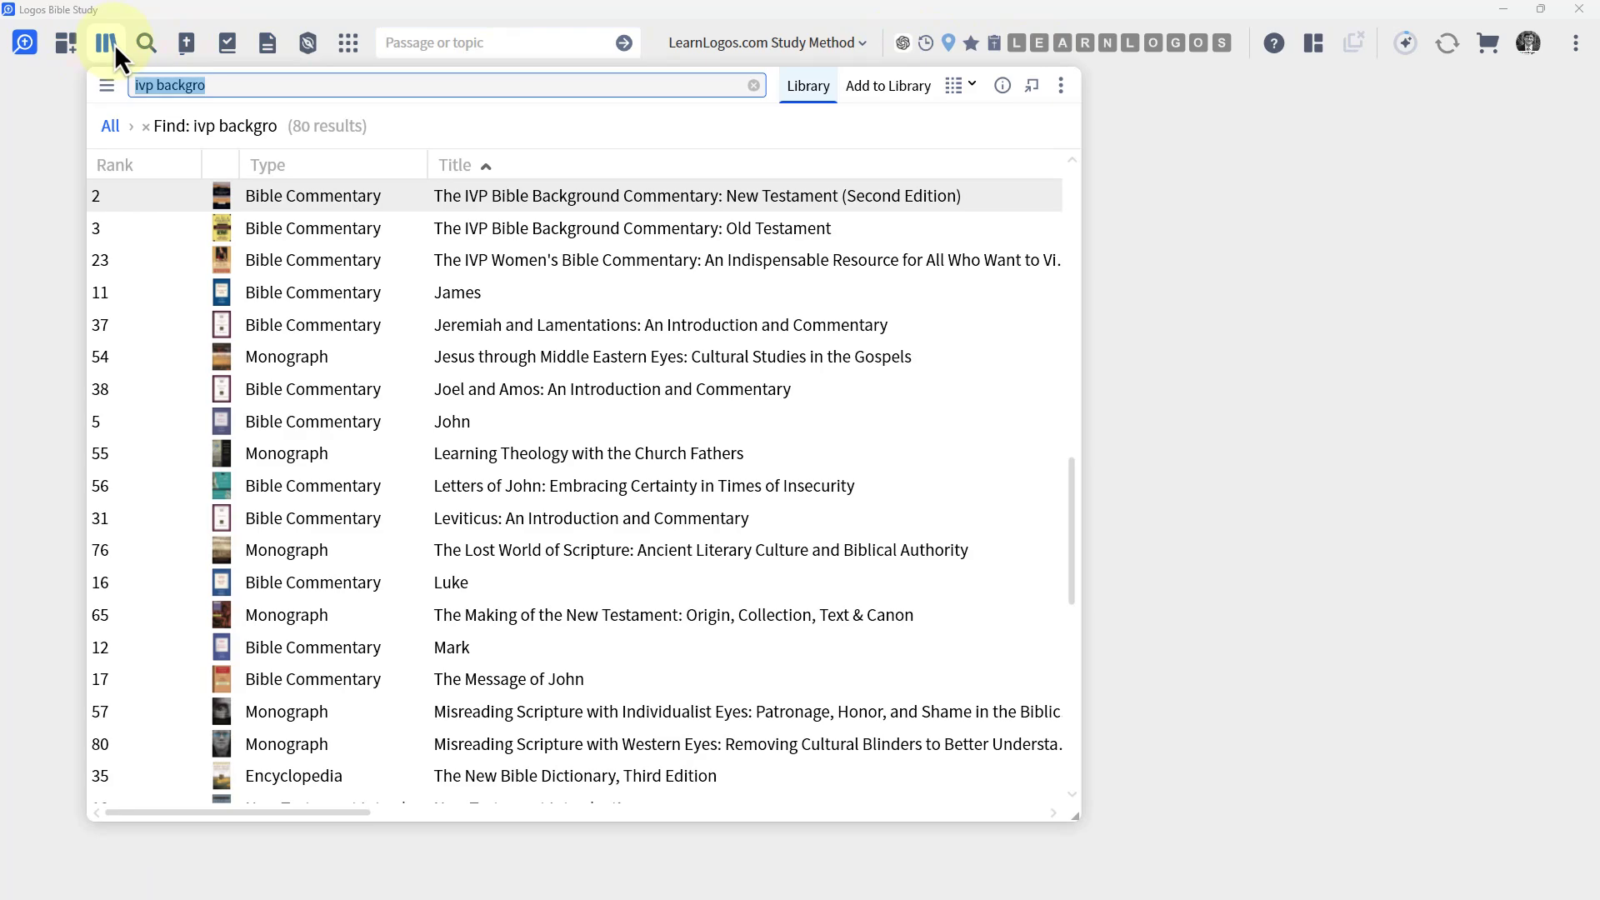
{"action": "type", "text": "esv"}
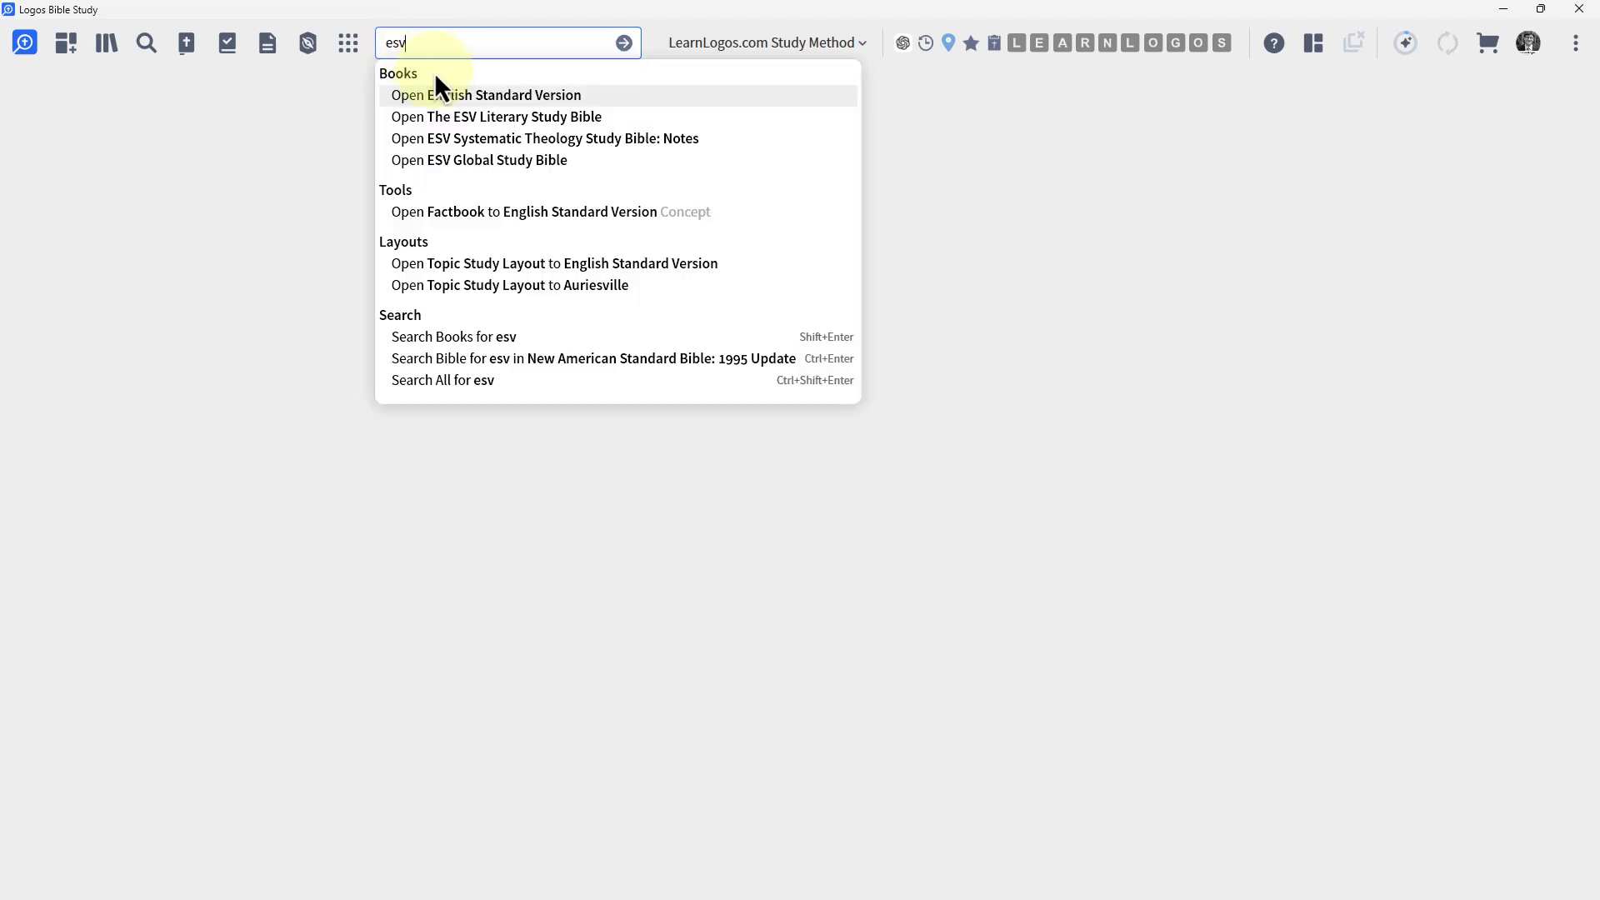
Step: Open the English Standard Version and scroll to John 1:17
{"action": "left_click", "coordinate": [564, 102]}
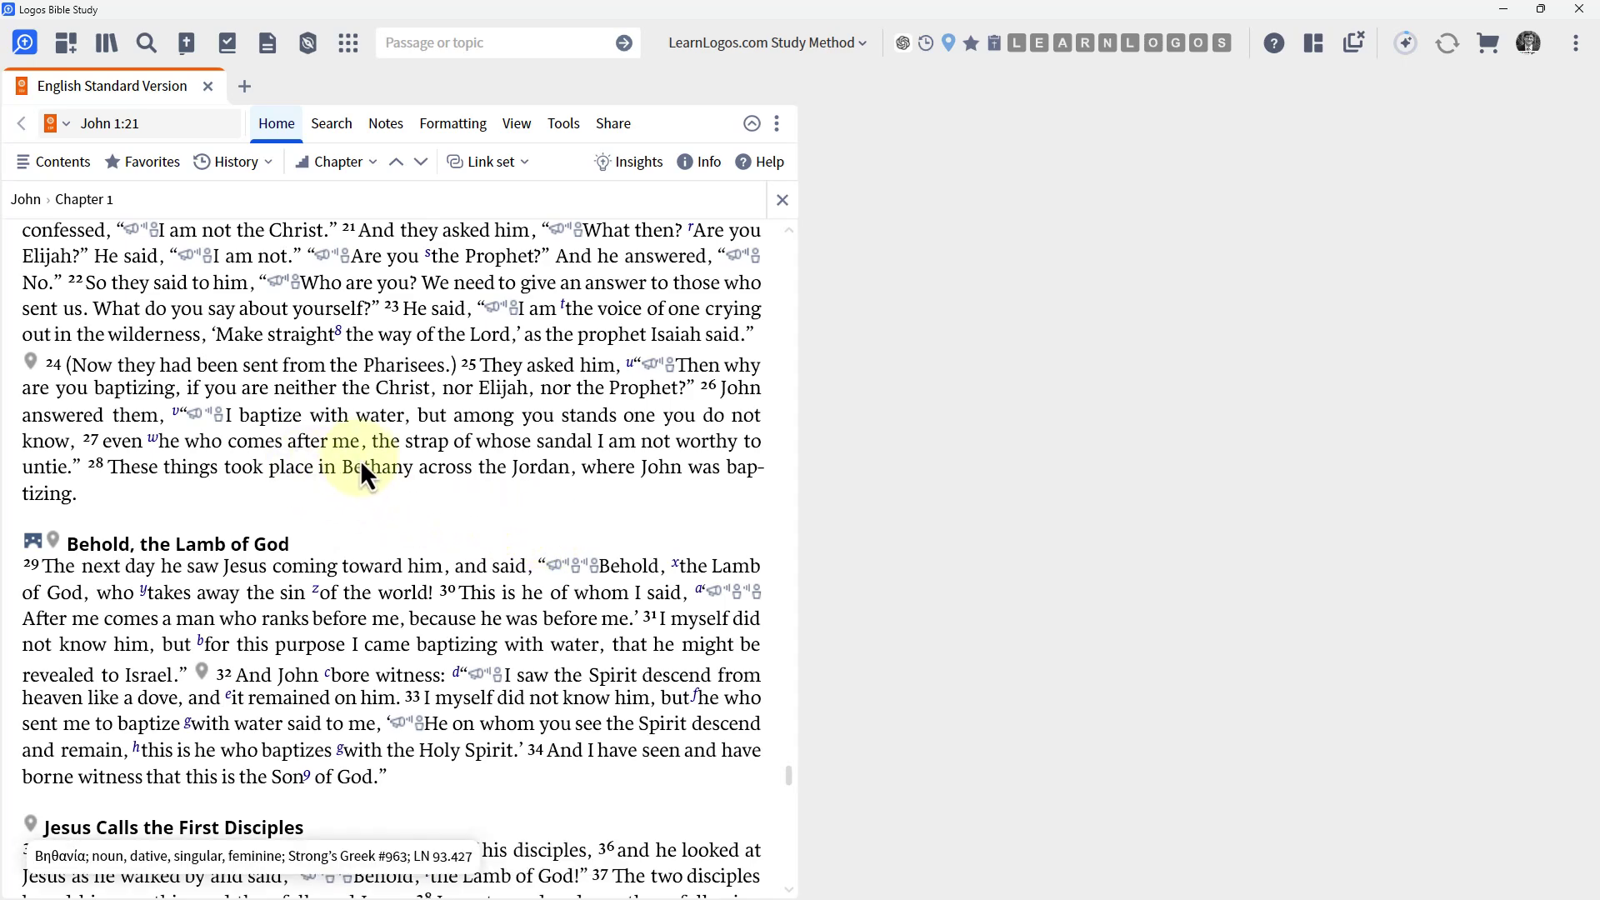
{"action": "scroll", "coordinate": [354, 492], "scroll_direction": "up", "scroll_amount": 2}
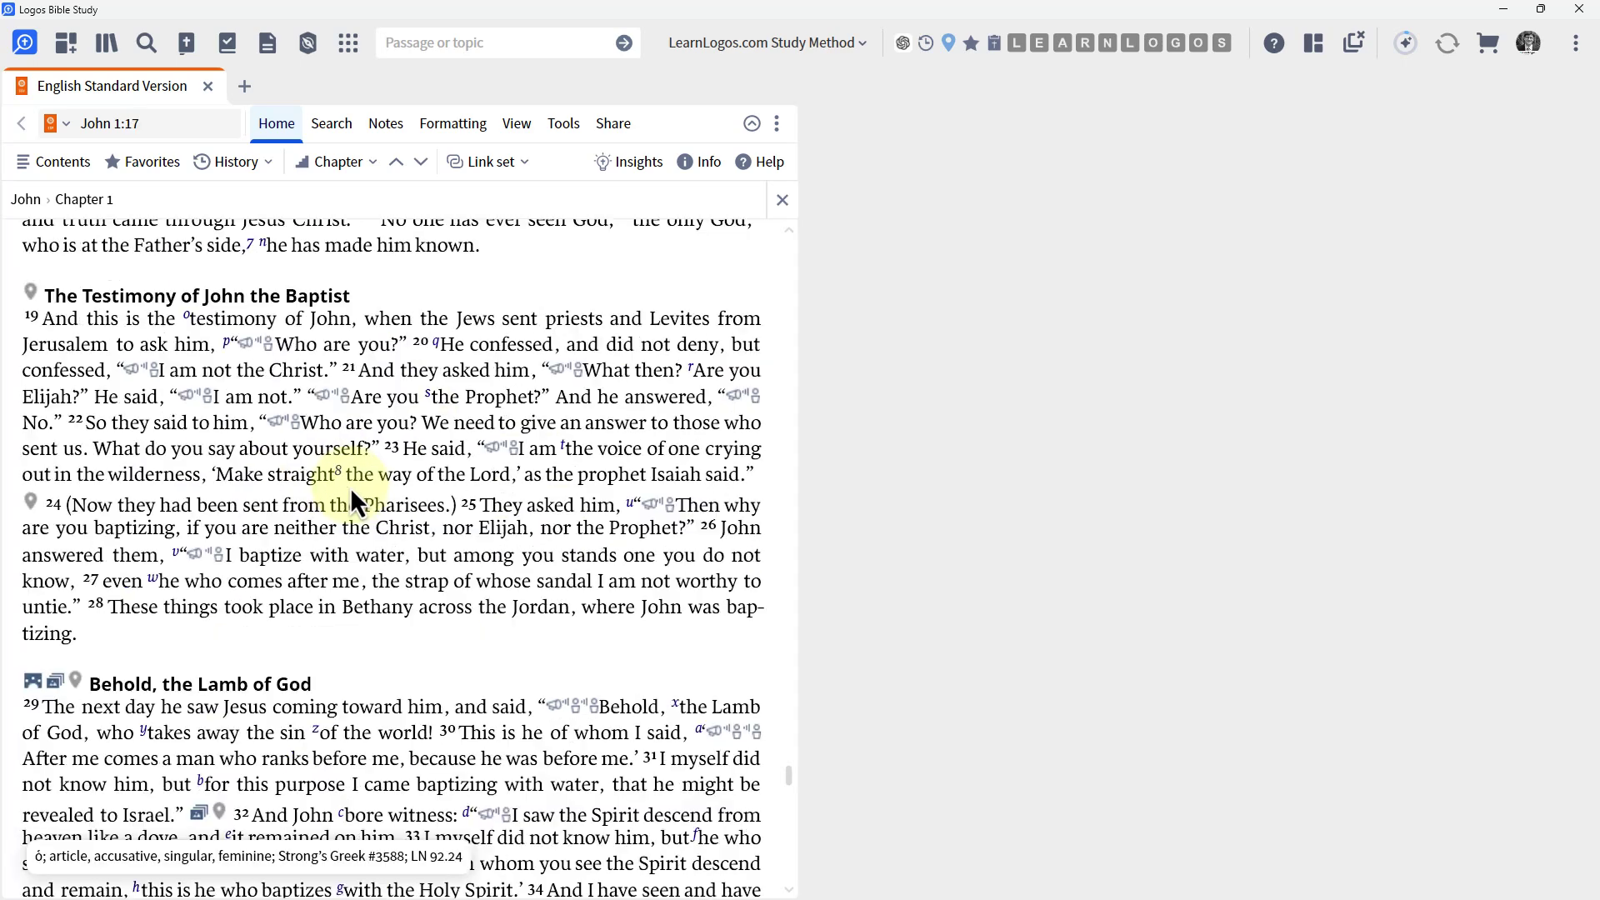
{"action": "scroll", "coordinate": [372, 399], "scroll_direction": "down", "scroll_amount": 2}
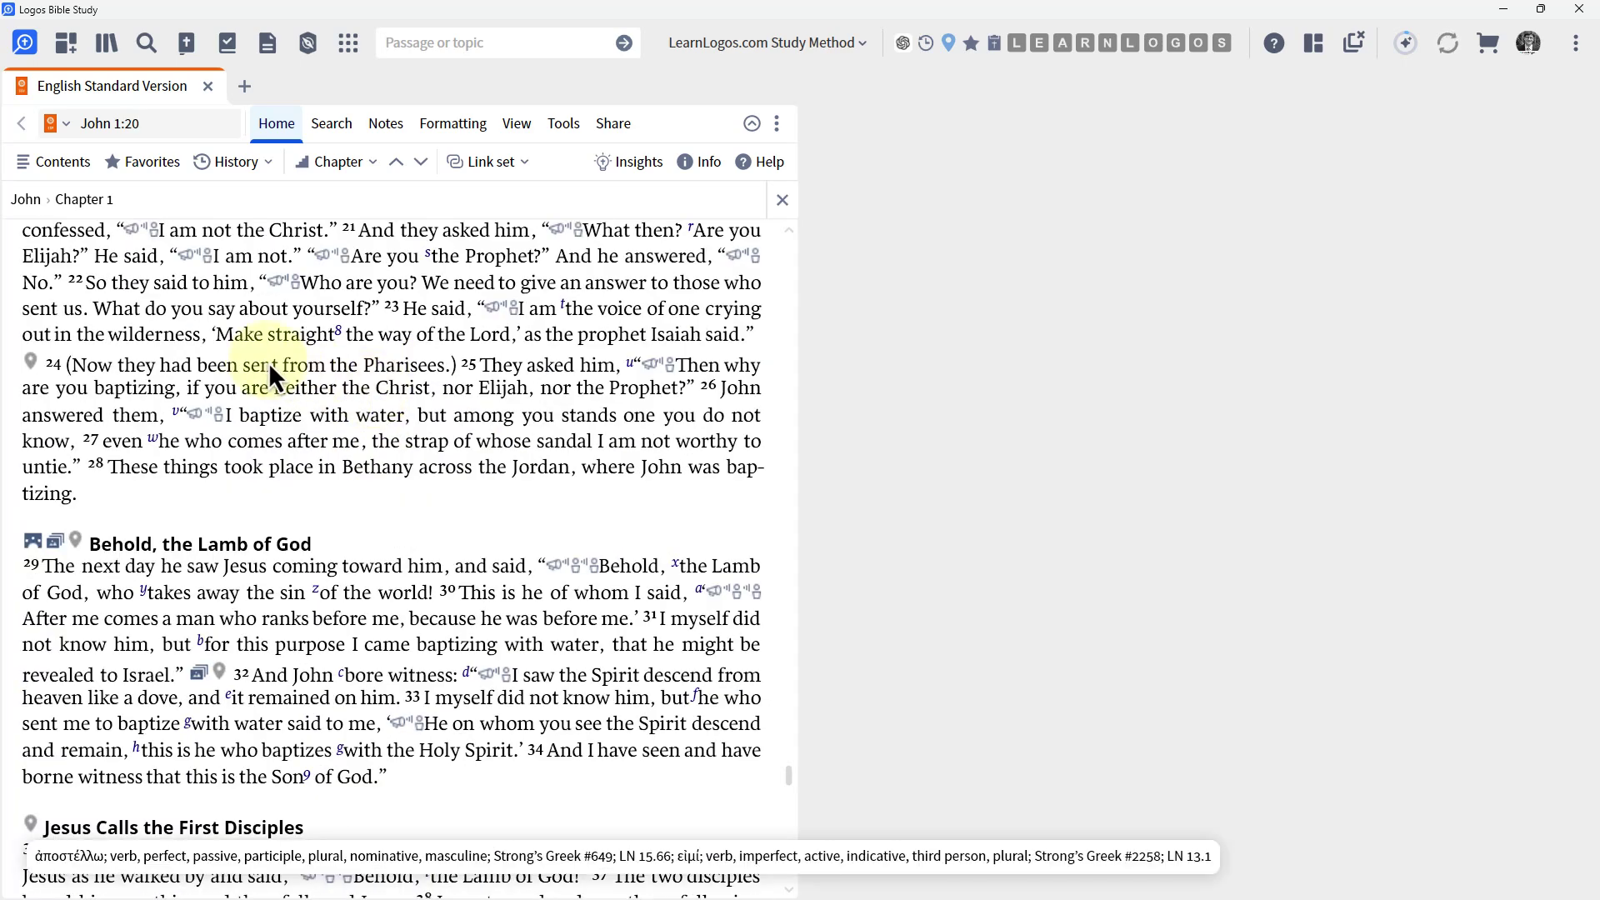
{"action": "scroll", "coordinate": [279, 368], "scroll_direction": "up", "scroll_amount": 2}
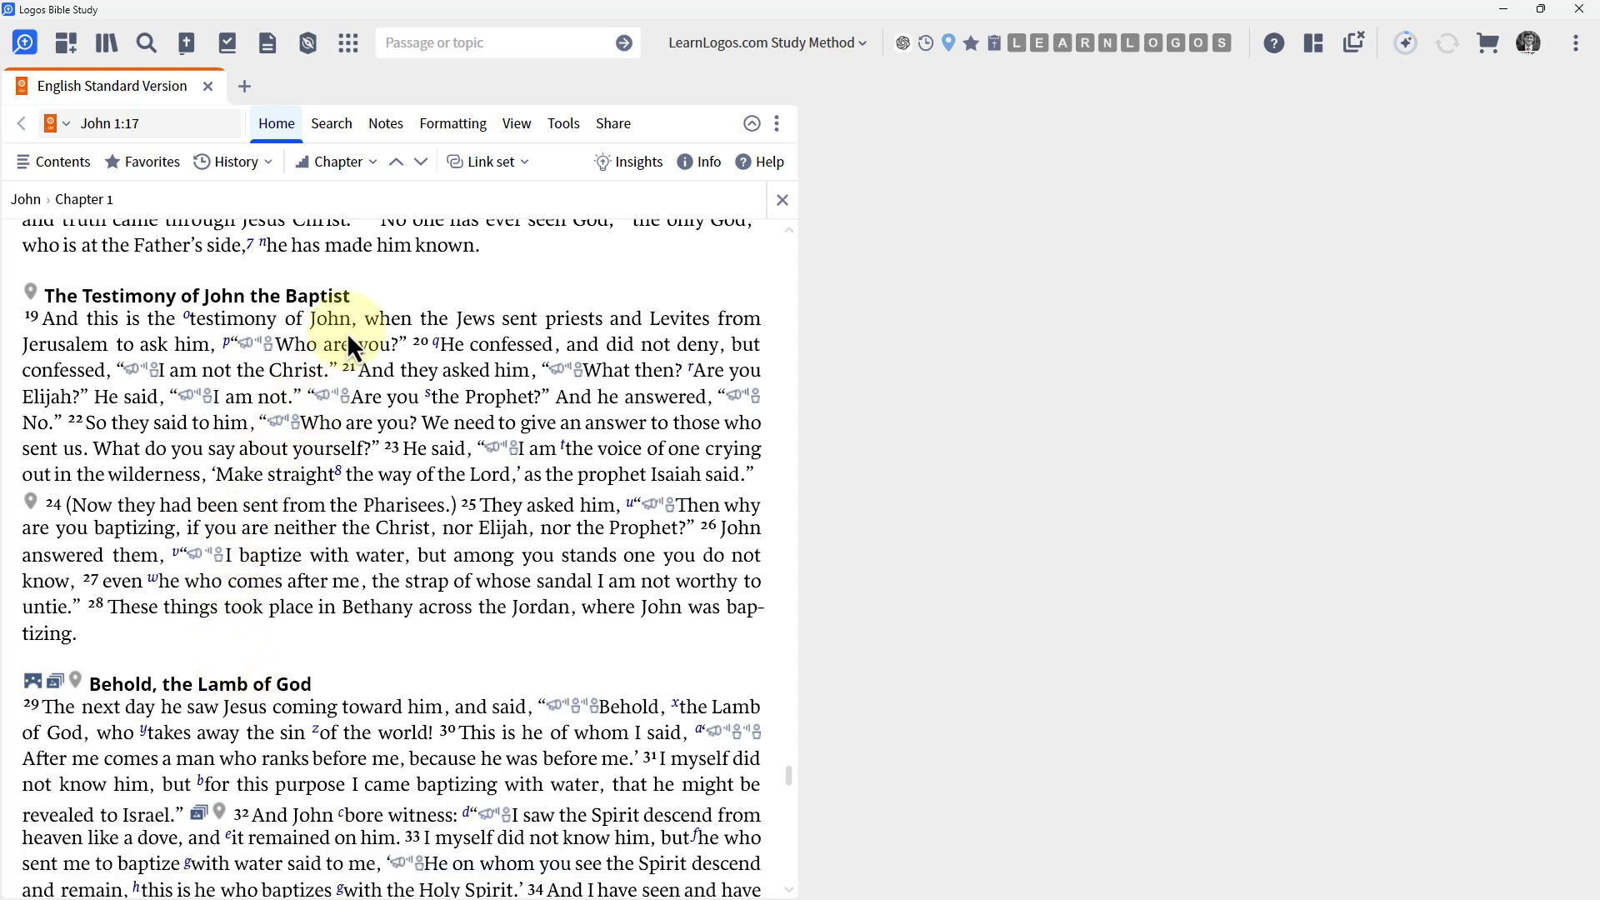
Step: In the ESV's Reformat options, turn on Reformat text and check Bible text
{"action": "left_click", "coordinate": [450, 128]}
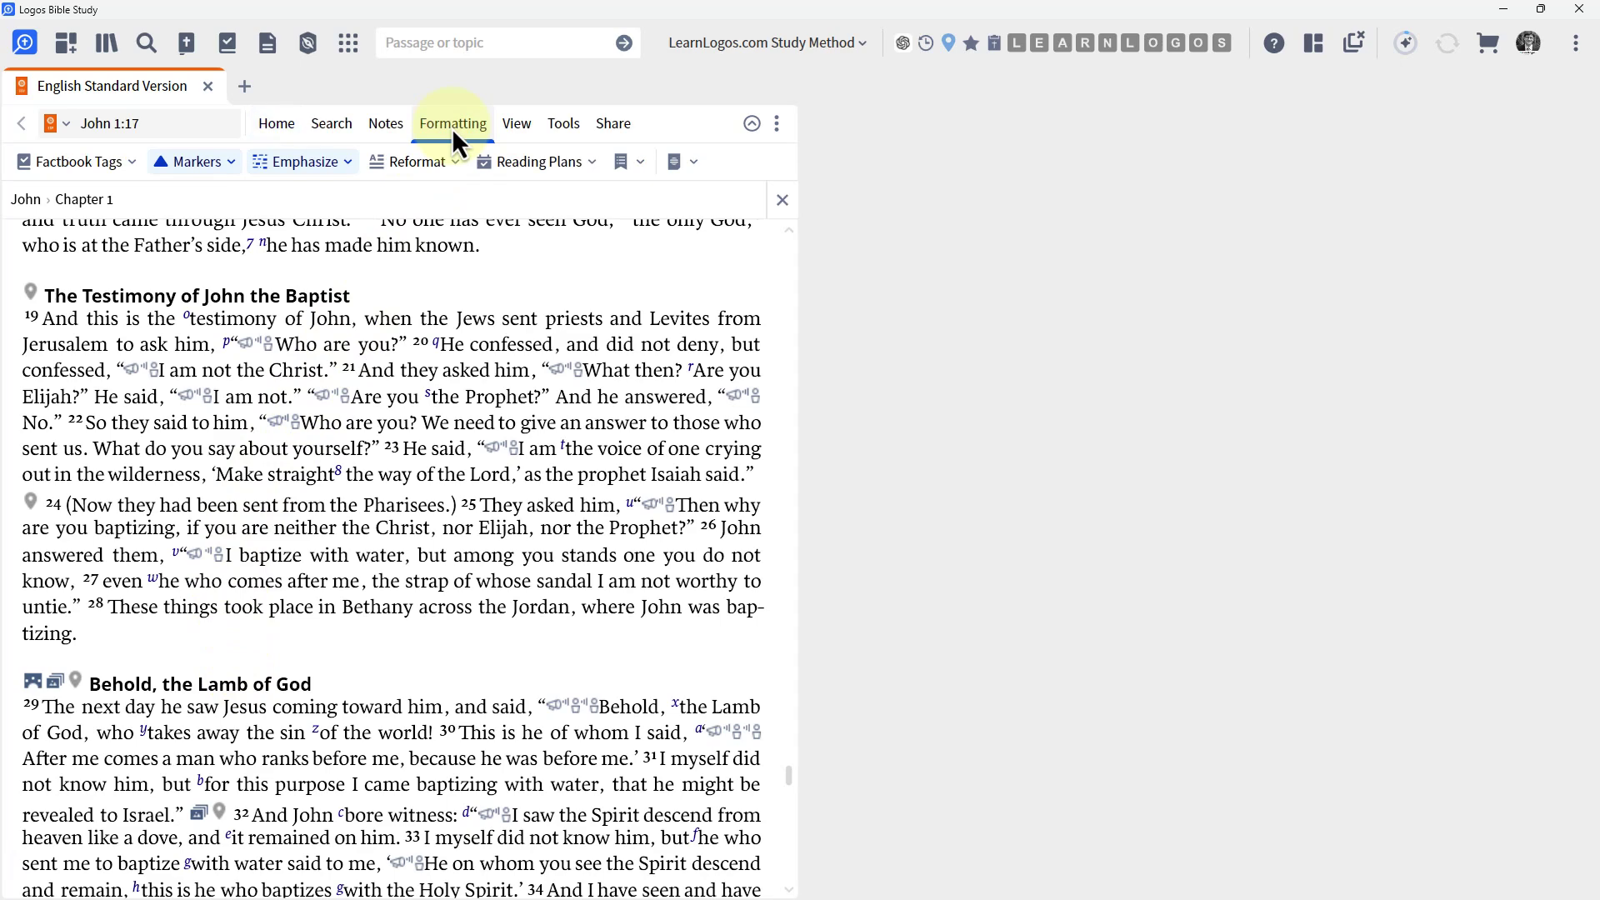
{"action": "left_click", "coordinate": [437, 166]}
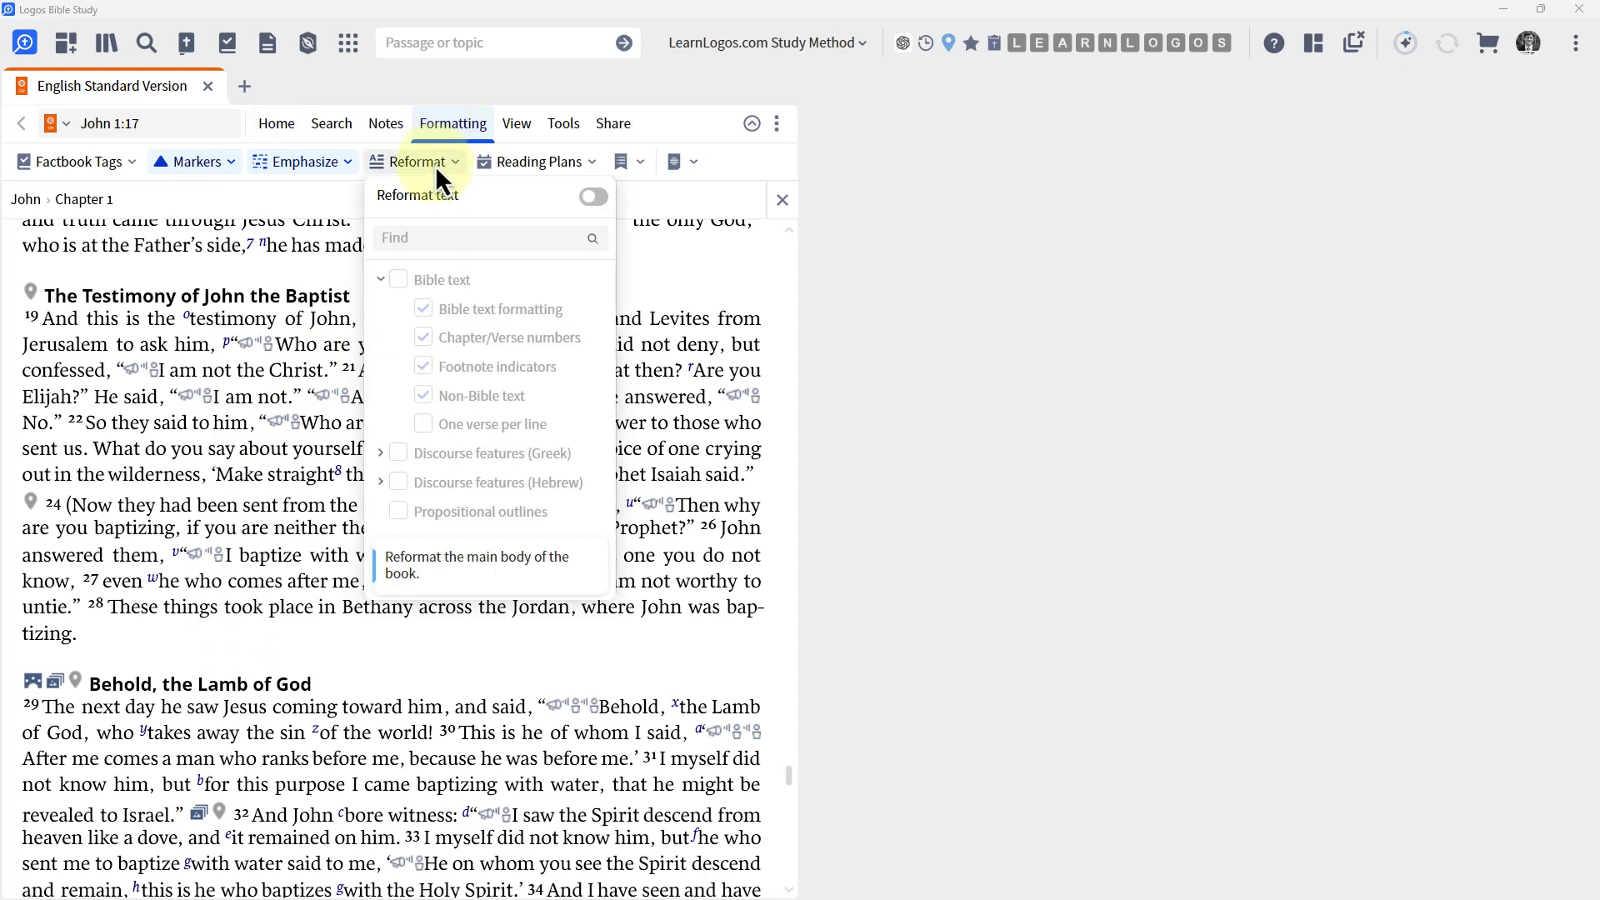
{"action": "left_click", "coordinate": [590, 199]}
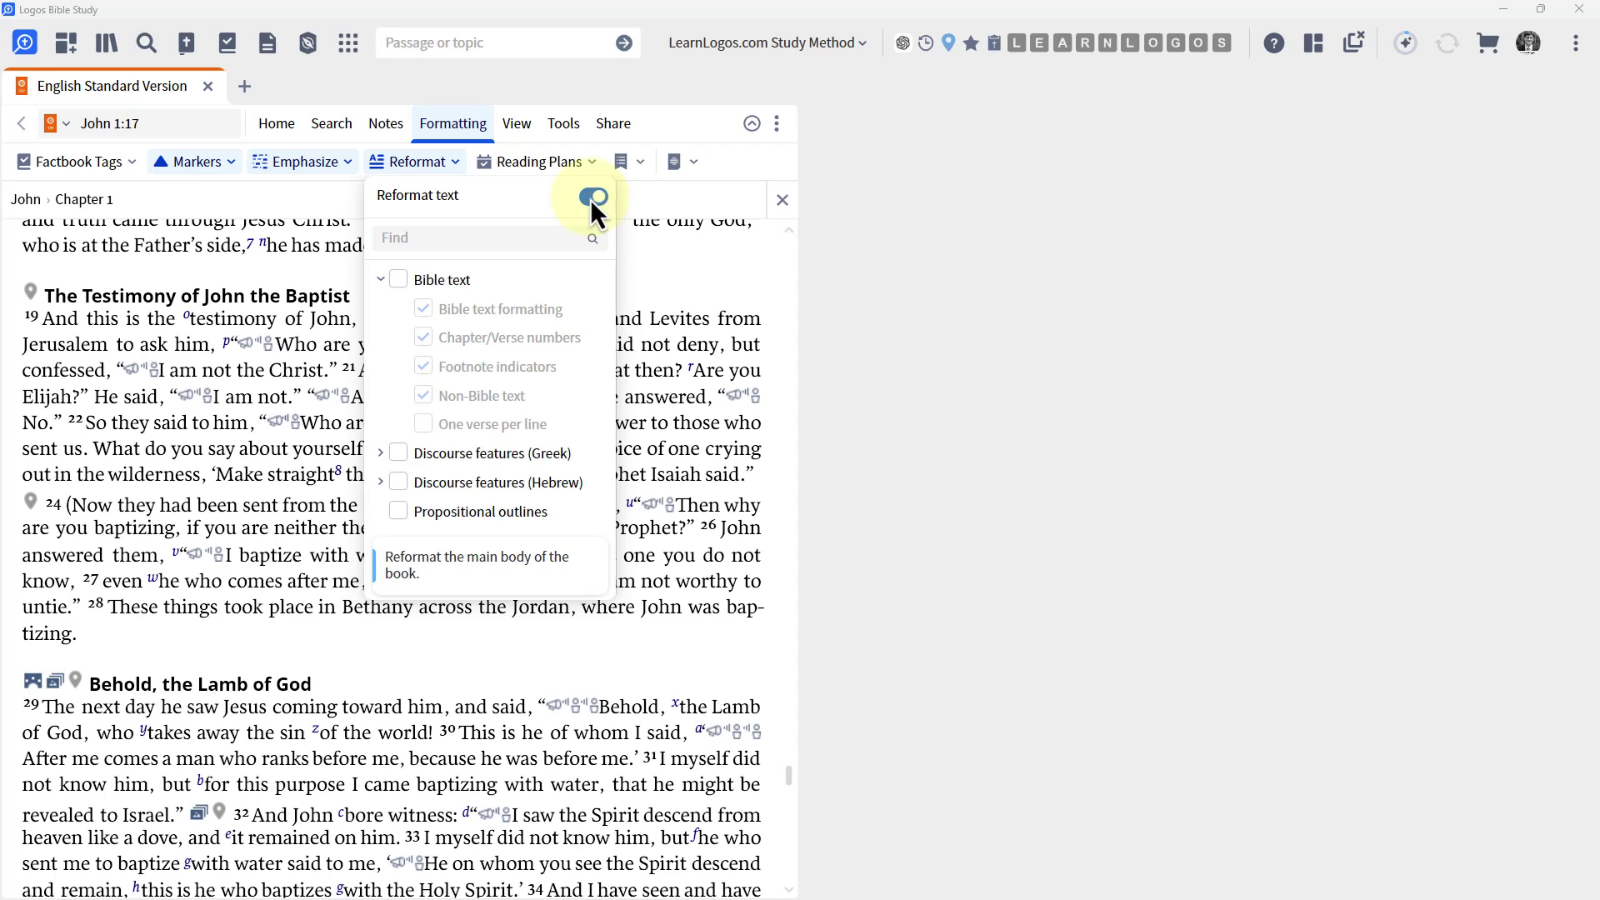
{"action": "left_click", "coordinate": [398, 281]}
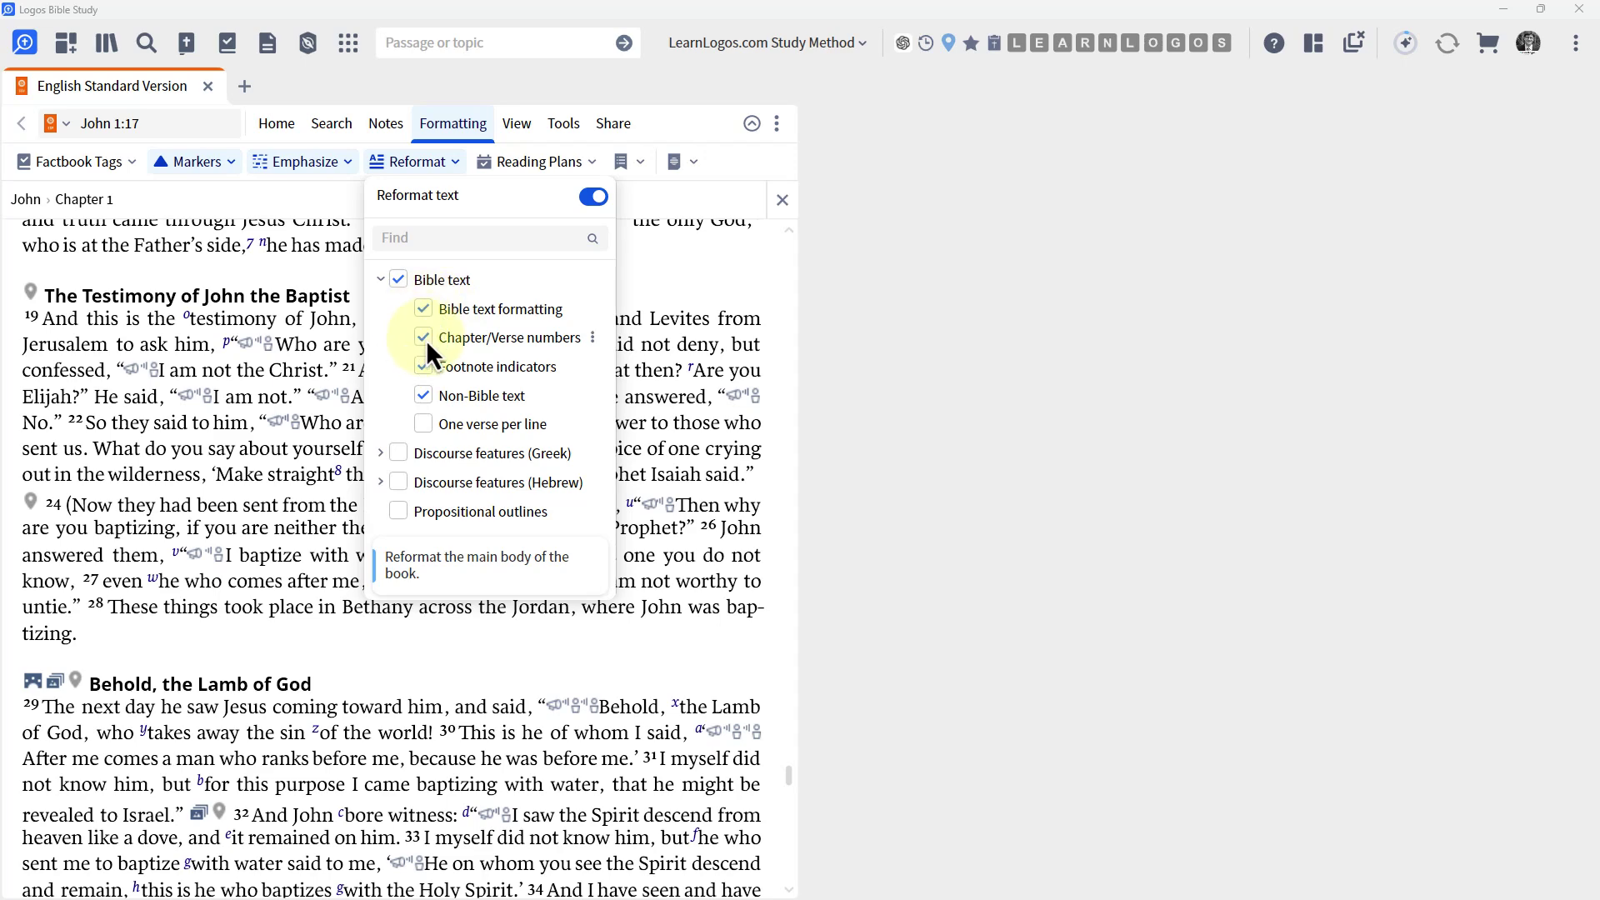
Step: Toggle Chapter/Verse numbers, Footnote indicators and Non-Bible text, leaving all three on
{"action": "left_click", "coordinate": [425, 337]}
{"action": "left_click", "coordinate": [426, 339]}
{"action": "left_click", "coordinate": [424, 367]}
{"action": "left_click", "coordinate": [423, 367]}
{"action": "left_click", "coordinate": [424, 366]}
{"action": "left_click", "coordinate": [424, 366]}
{"action": "left_click", "coordinate": [422, 397]}
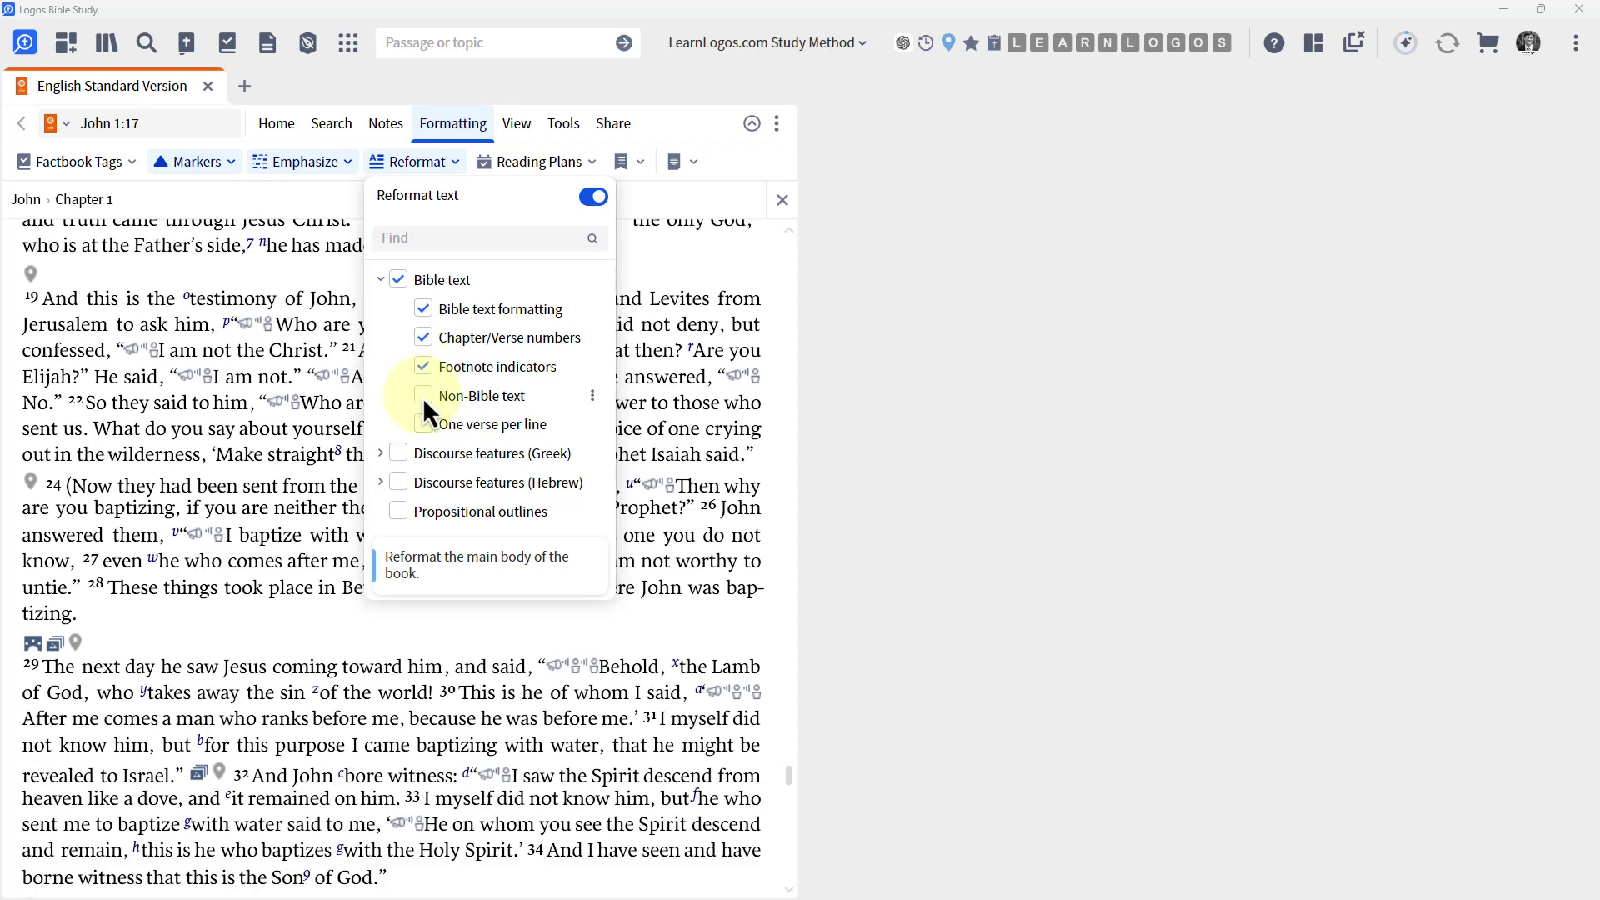
{"action": "left_click", "coordinate": [422, 396]}
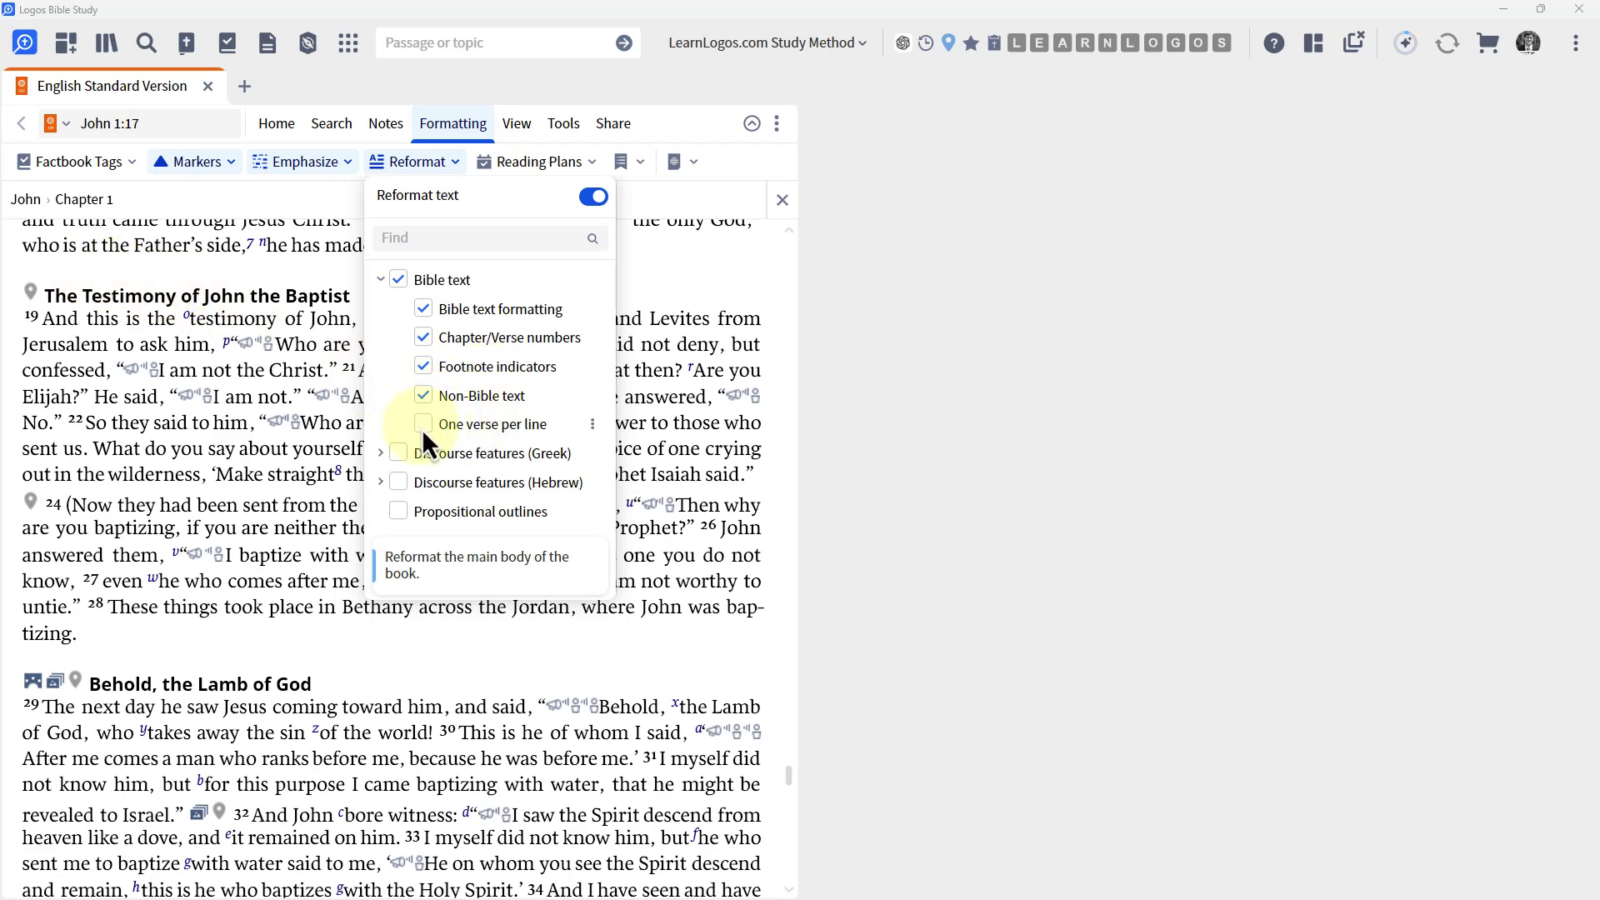
Step: Check One verse per line, select all Bible text options, then uncheck Discourse and Propositional outlines
{"action": "left_click", "coordinate": [422, 425]}
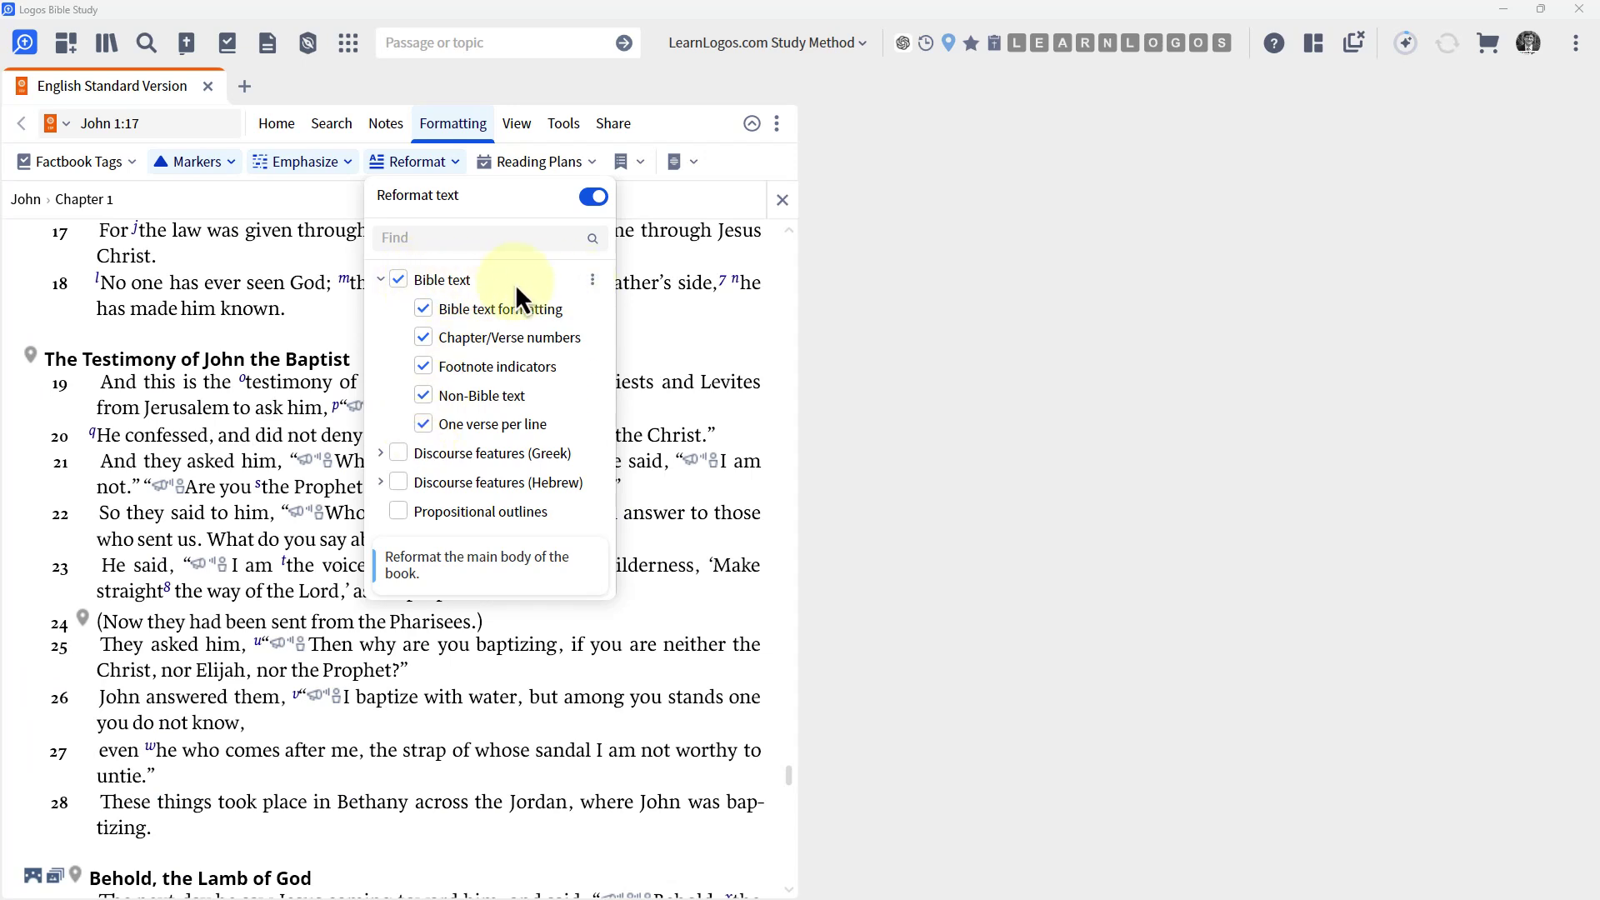
{"action": "left_click", "coordinate": [593, 280]}
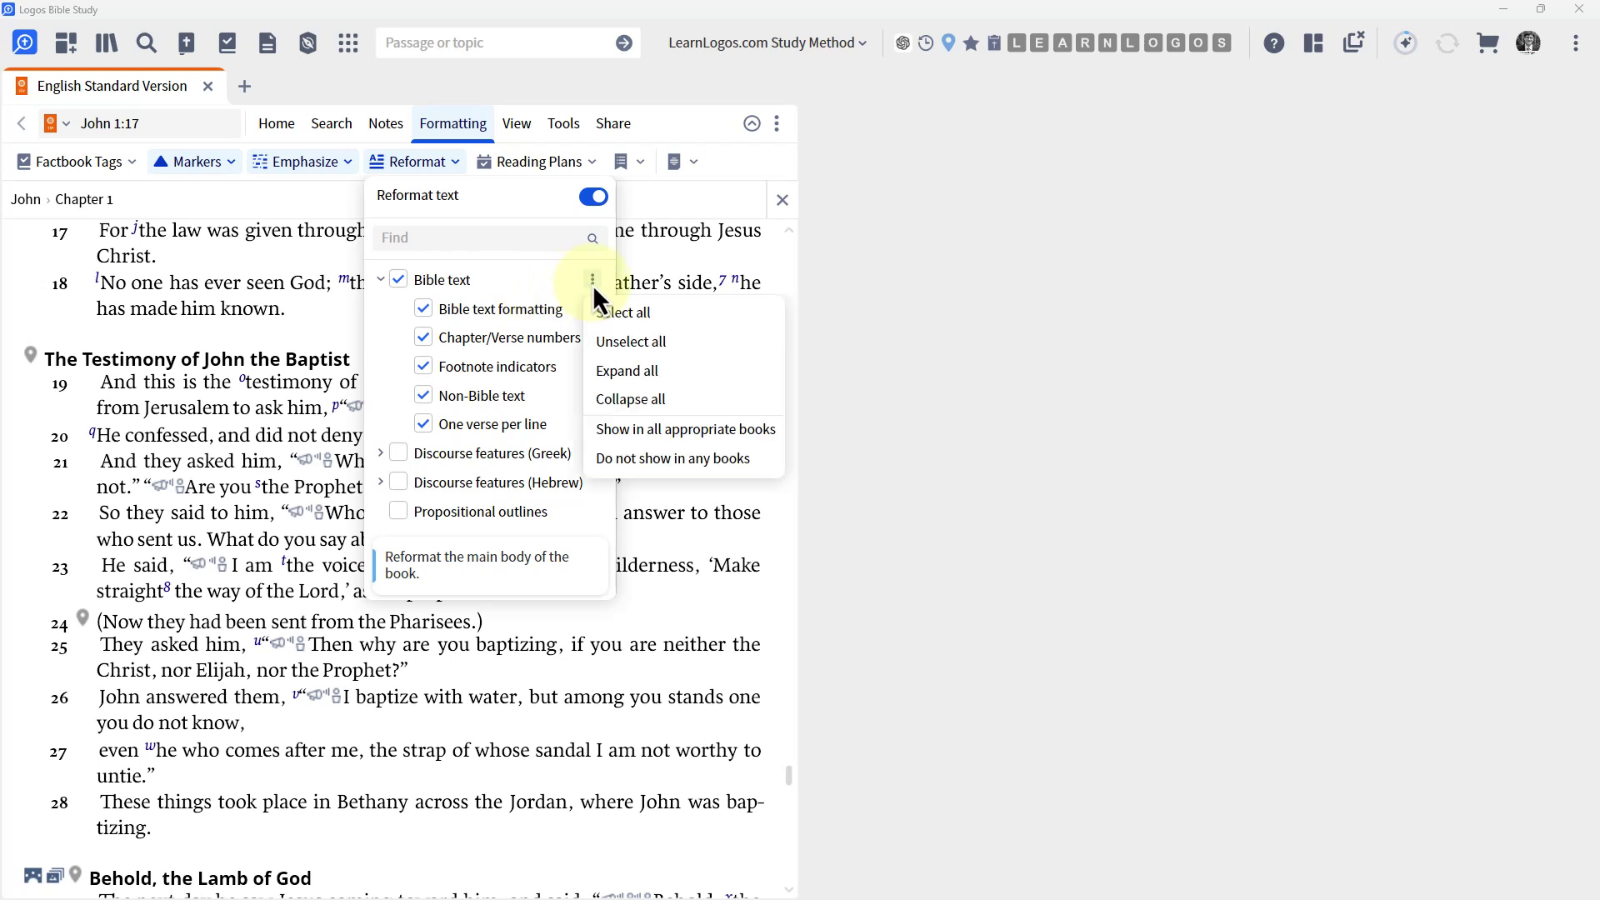
{"action": "left_click", "coordinate": [643, 314]}
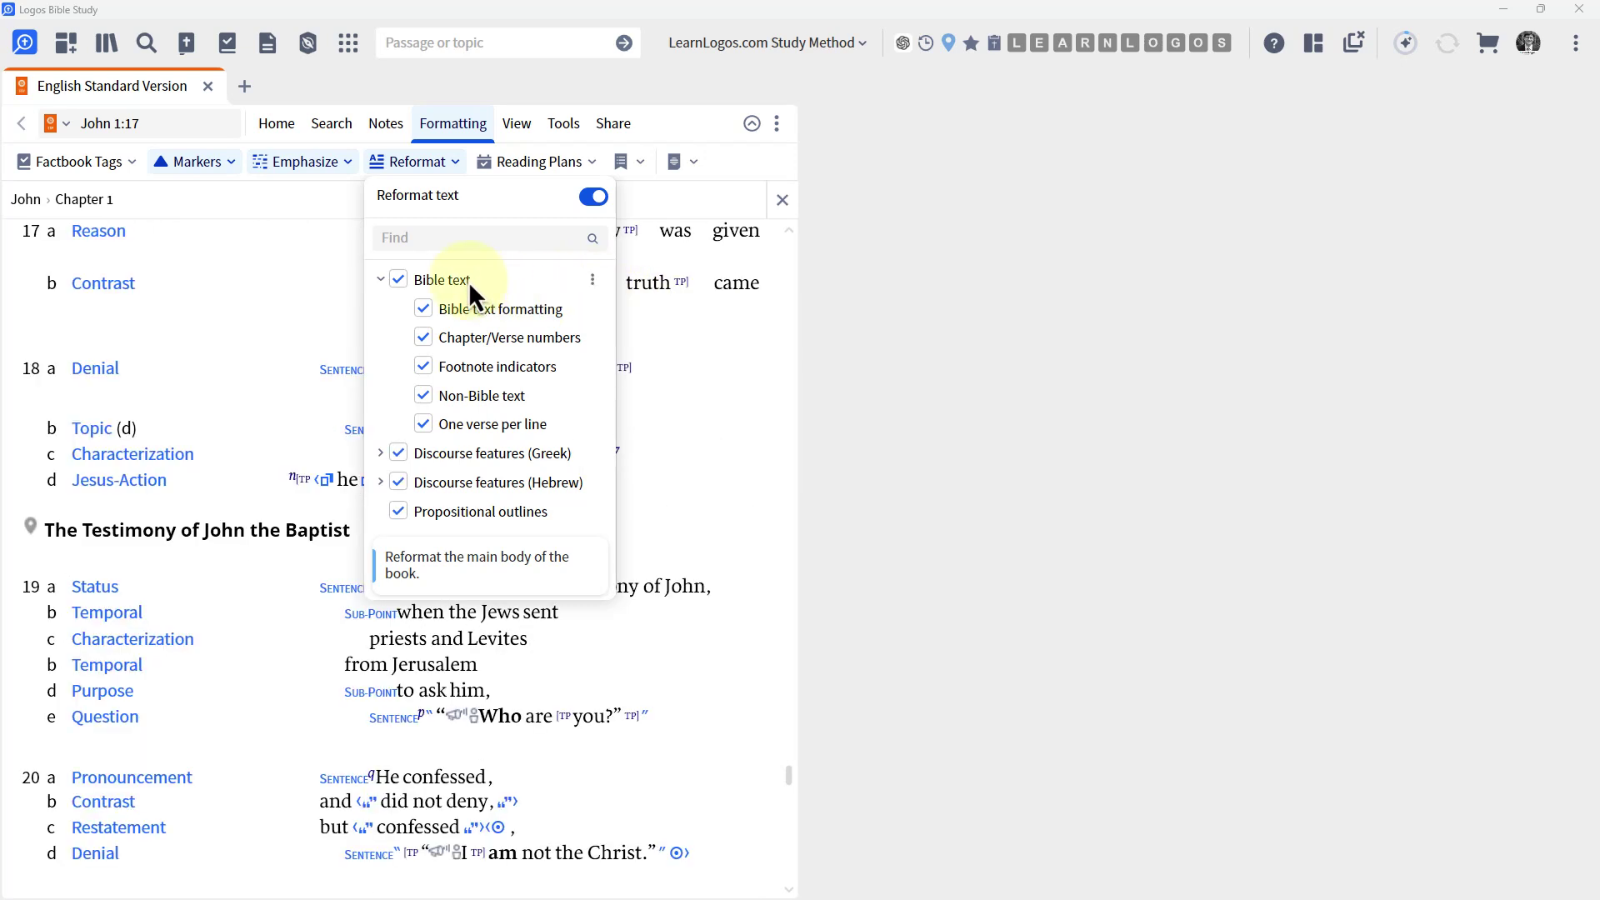
{"action": "left_click", "coordinate": [399, 455]}
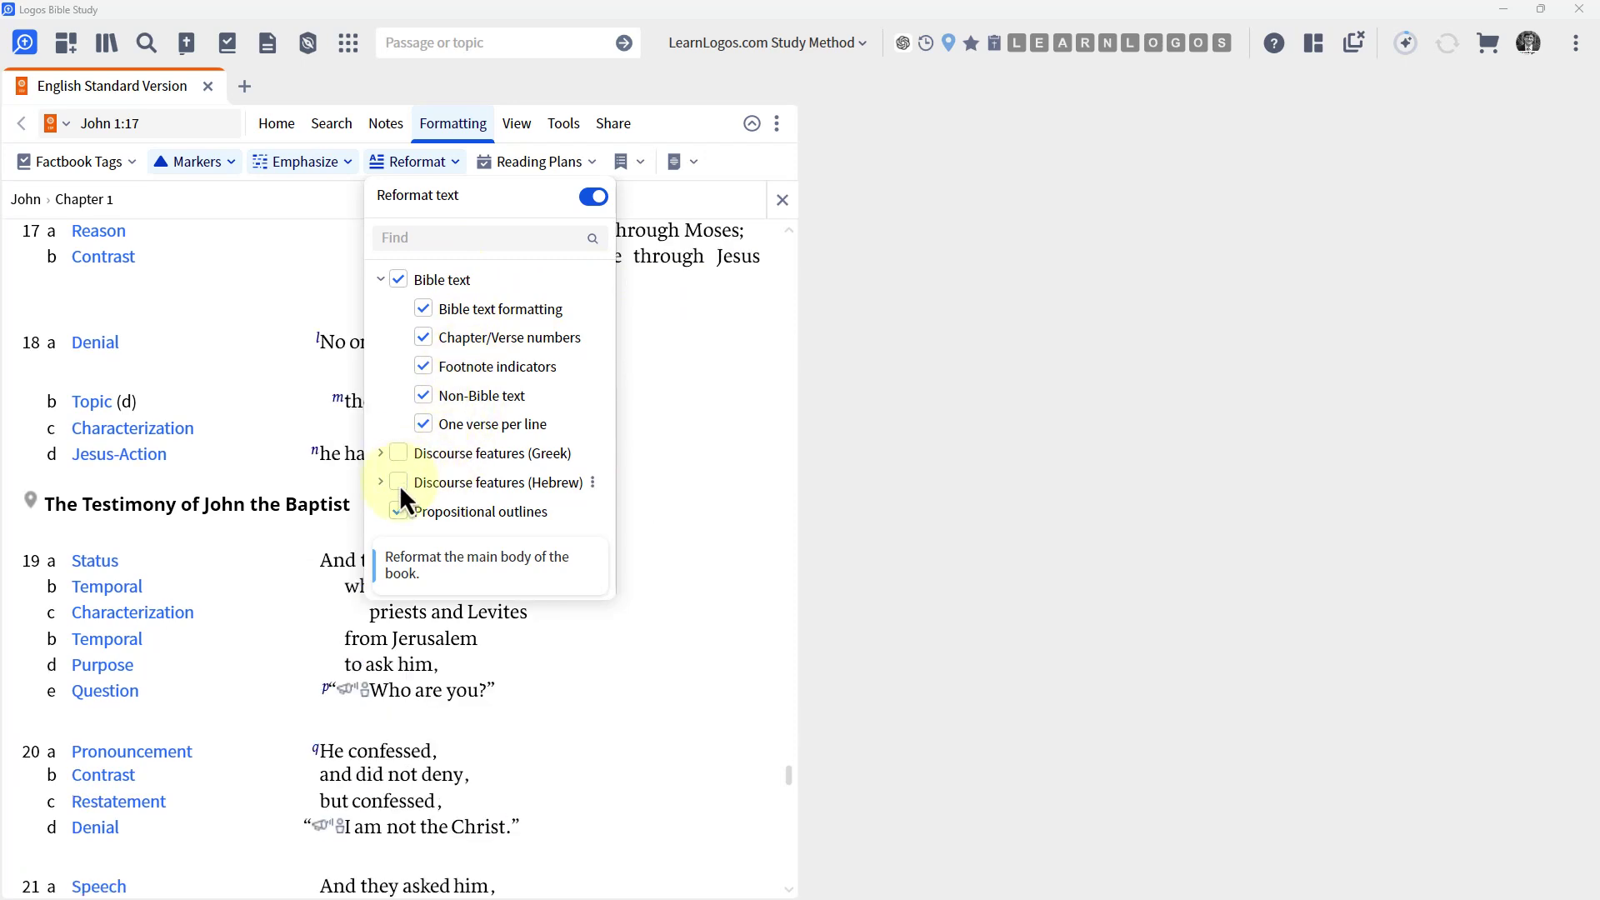
{"action": "left_click", "coordinate": [398, 513]}
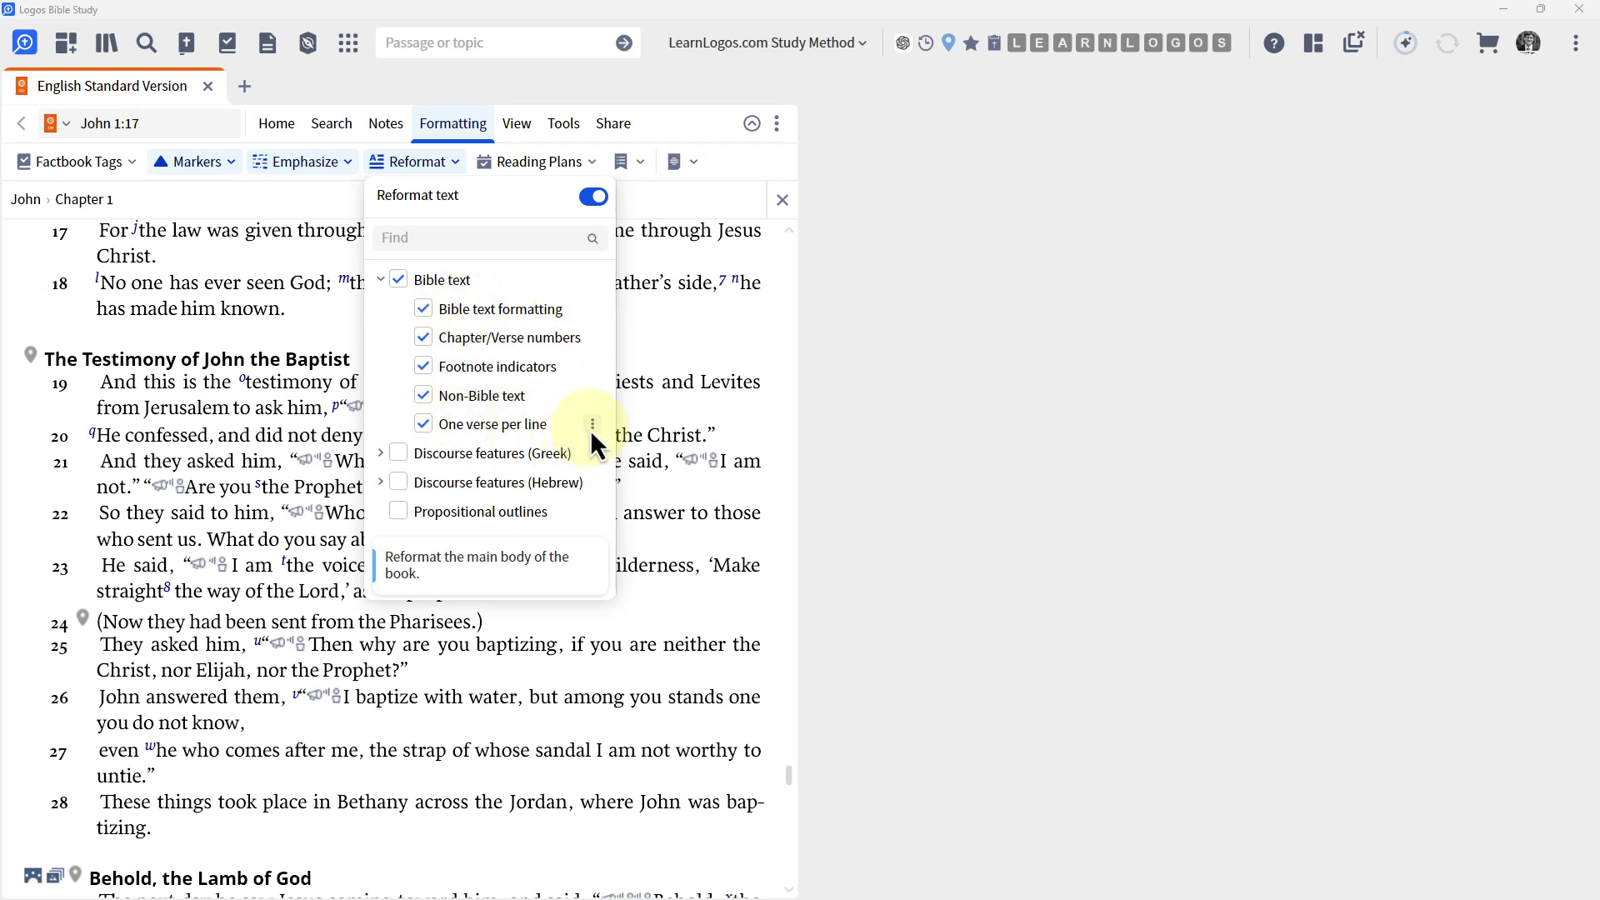
Step: Apply one verse per line in all appropriate books and close Reformat
{"action": "left_click", "coordinate": [592, 425]}
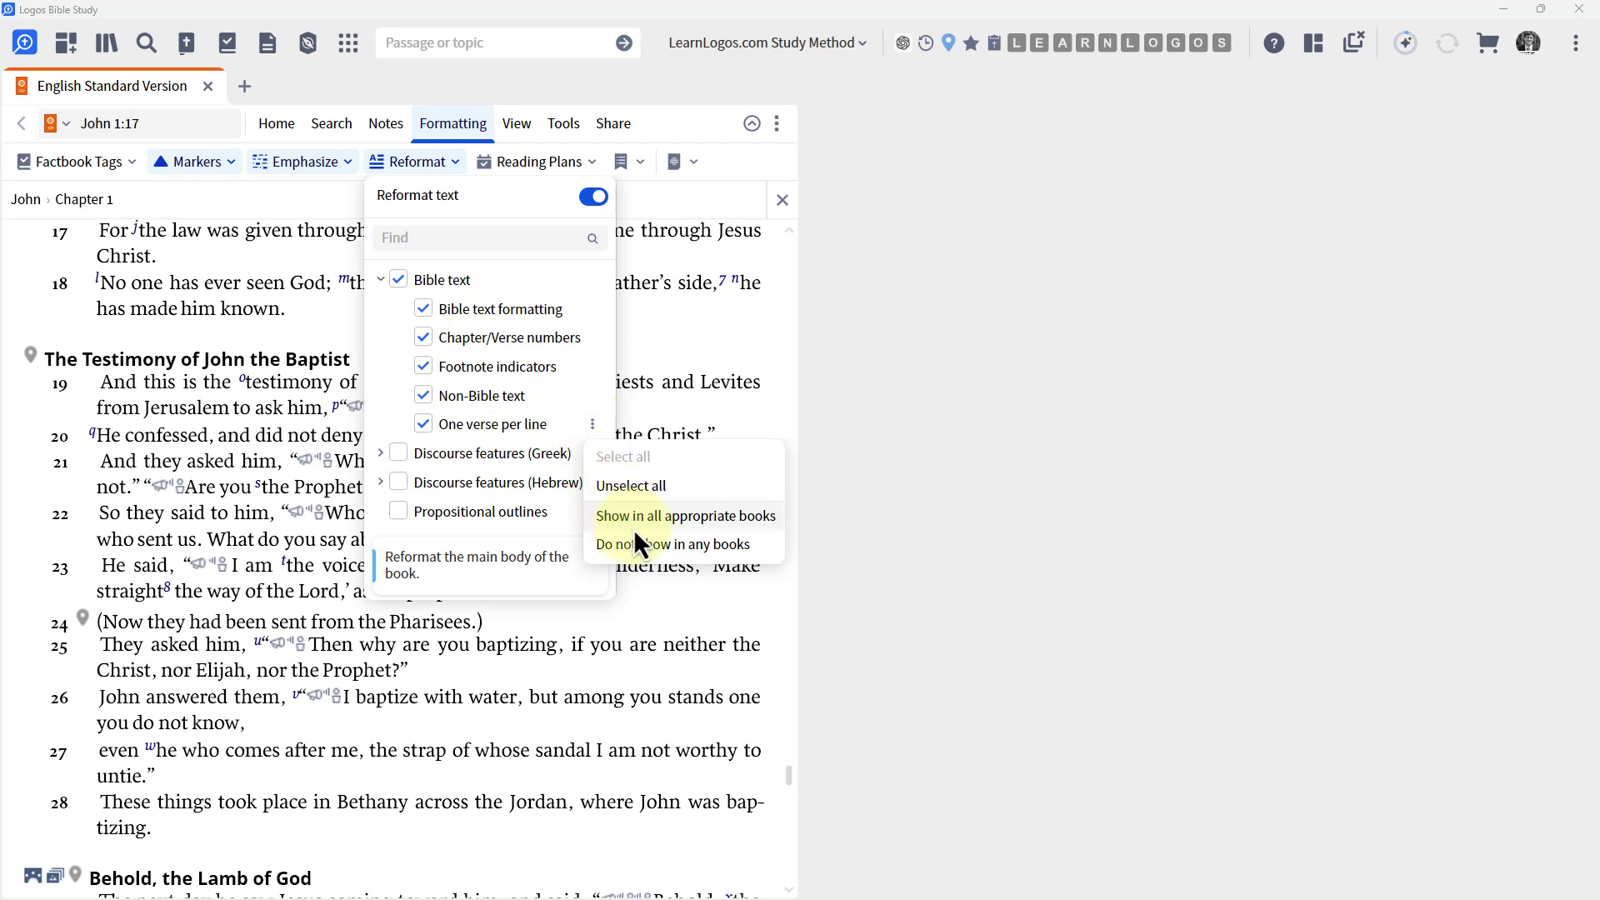
{"action": "left_click", "coordinate": [754, 518]}
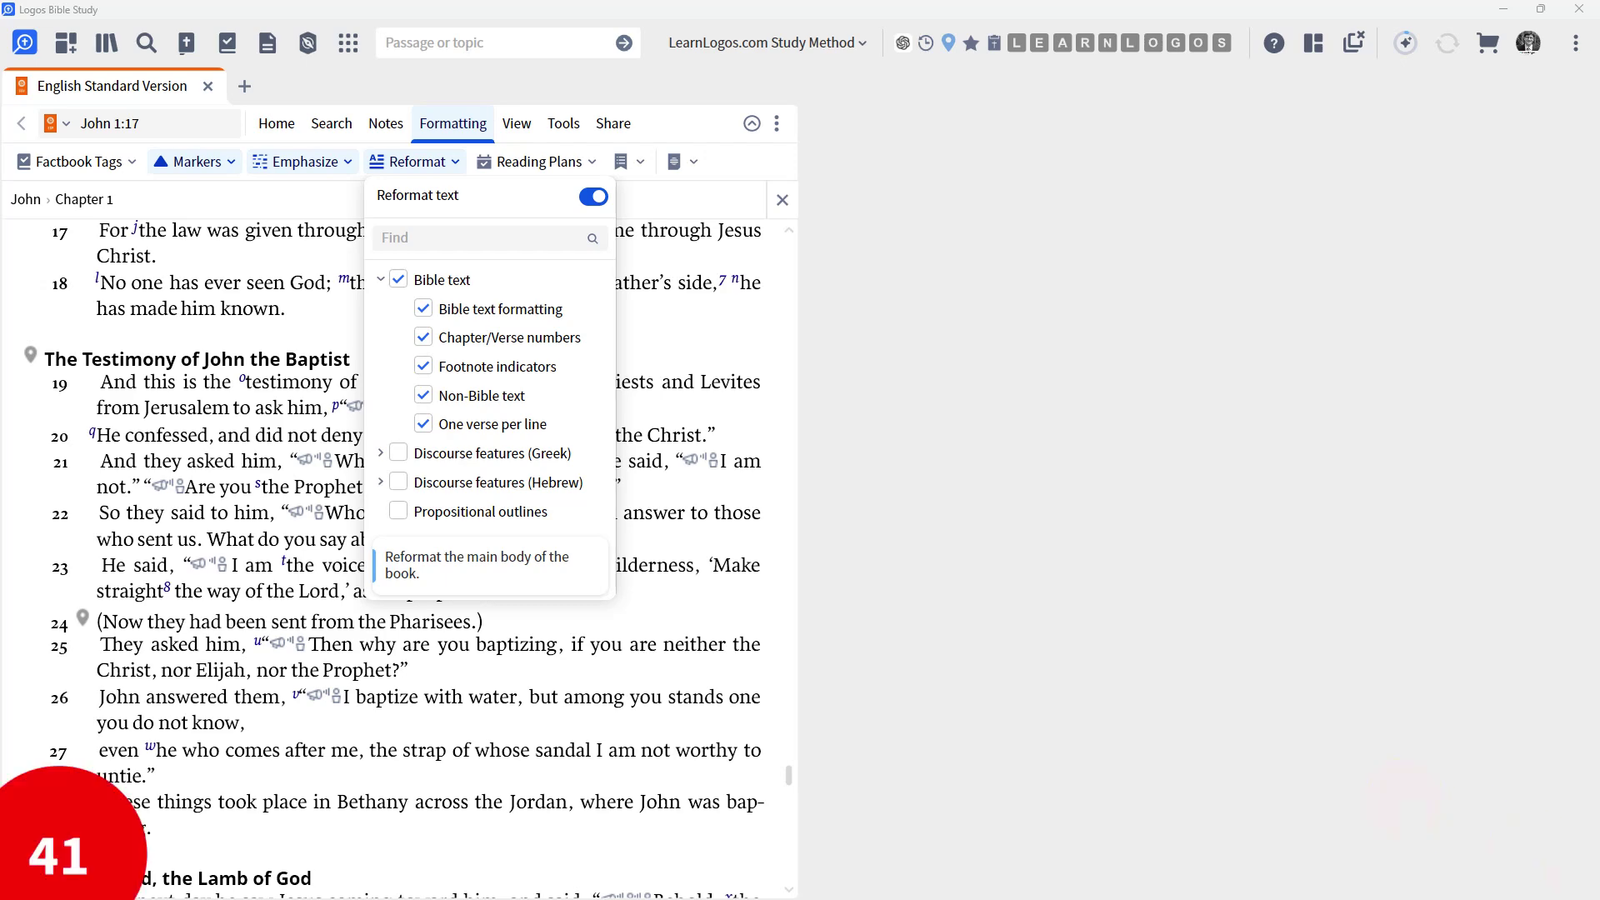
{"action": "key", "text": "Escape"}
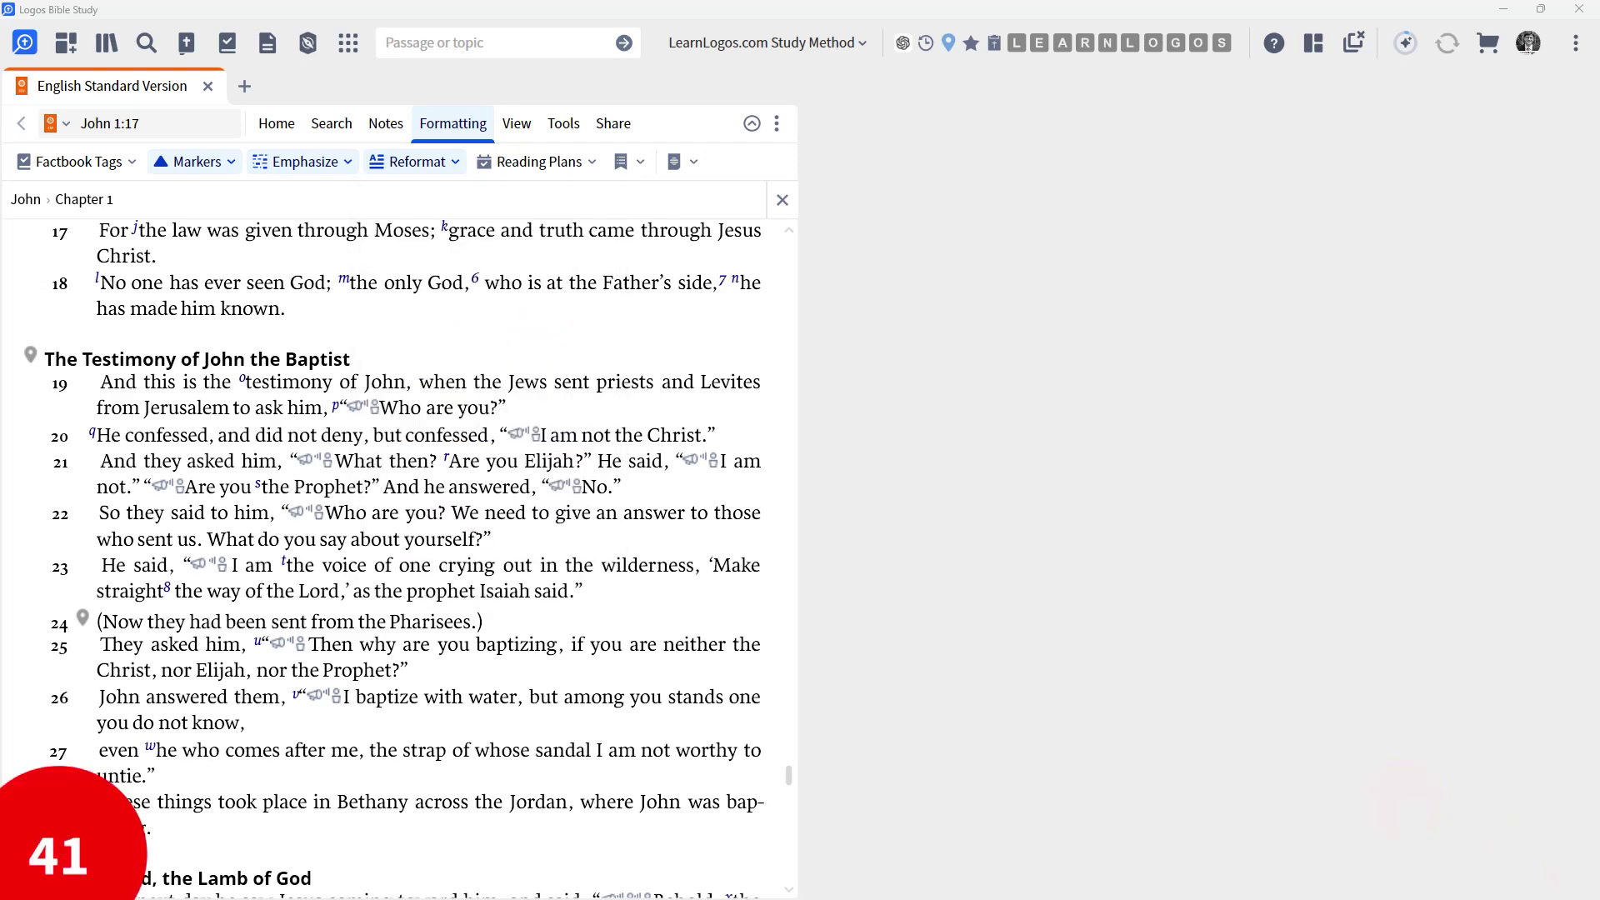